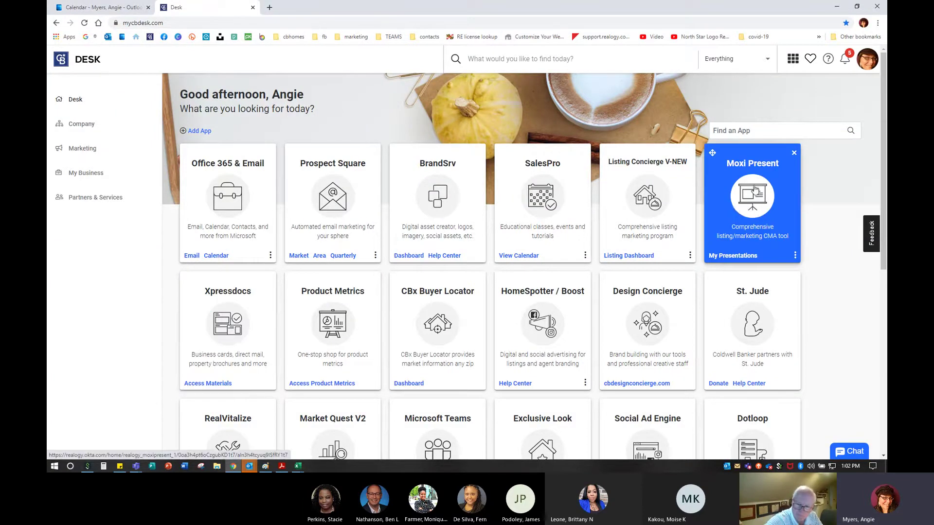
Search the Desk apps for 'moxi' and launch the Moxi Present tile in a new tab
{"action": "left_click_drag", "start_coordinate": [758, 192], "coordinate": [838, 264]}
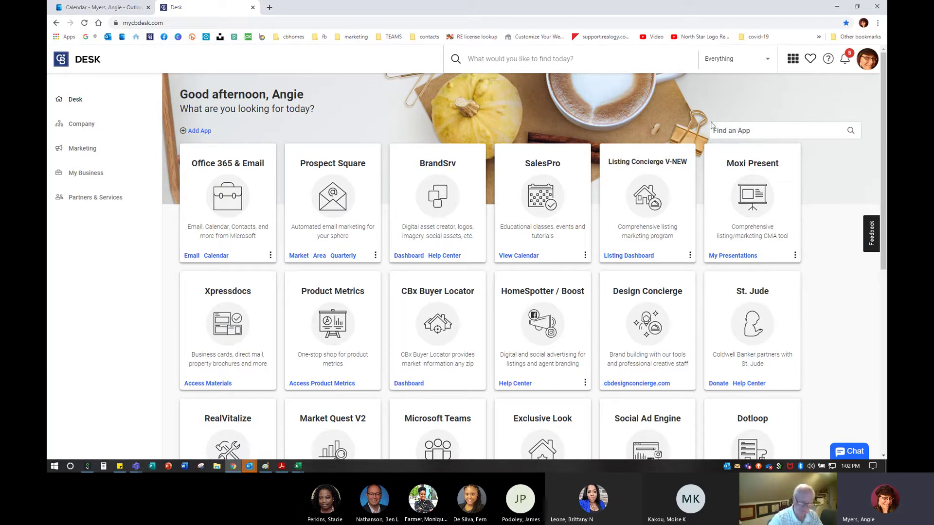
{"action": "left_click", "coordinate": [735, 131]}
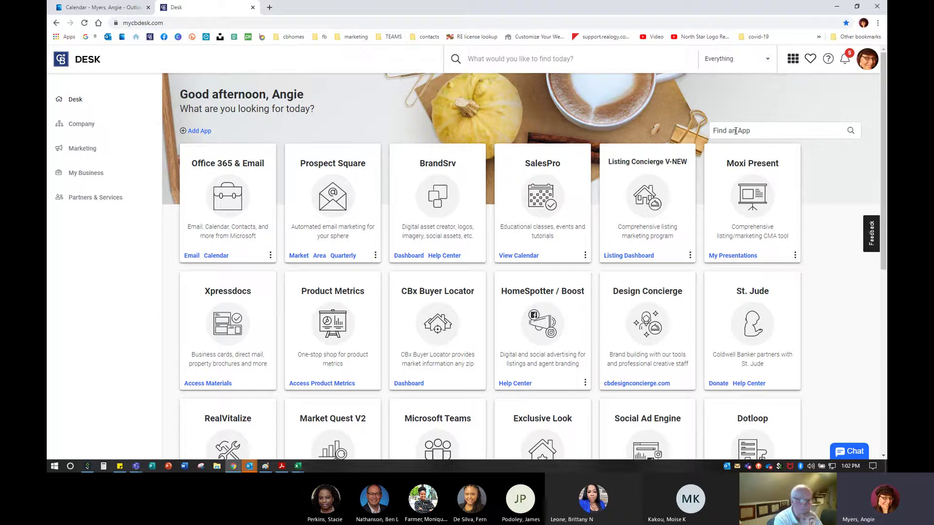
{"action": "left_click", "coordinate": [735, 130]}
{"action": "type", "text": "moxi"}
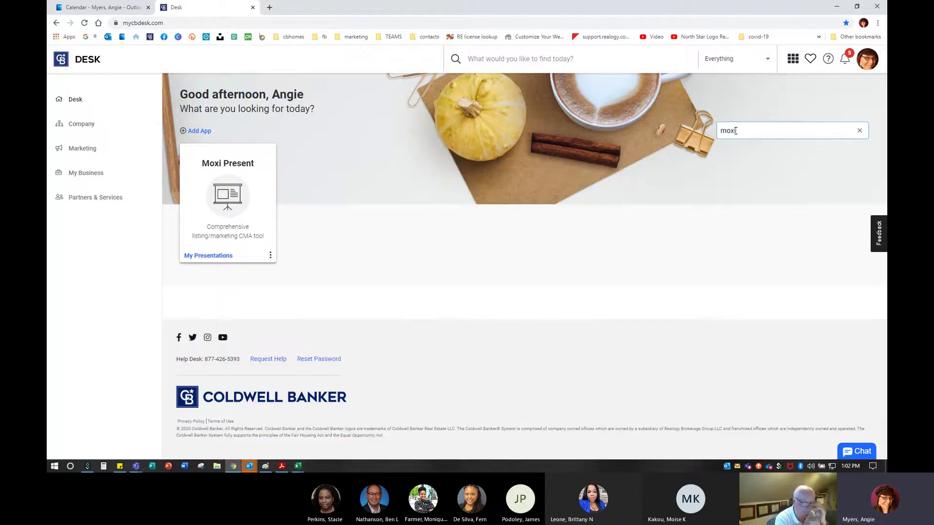
{"action": "key", "text": "ctrl"}
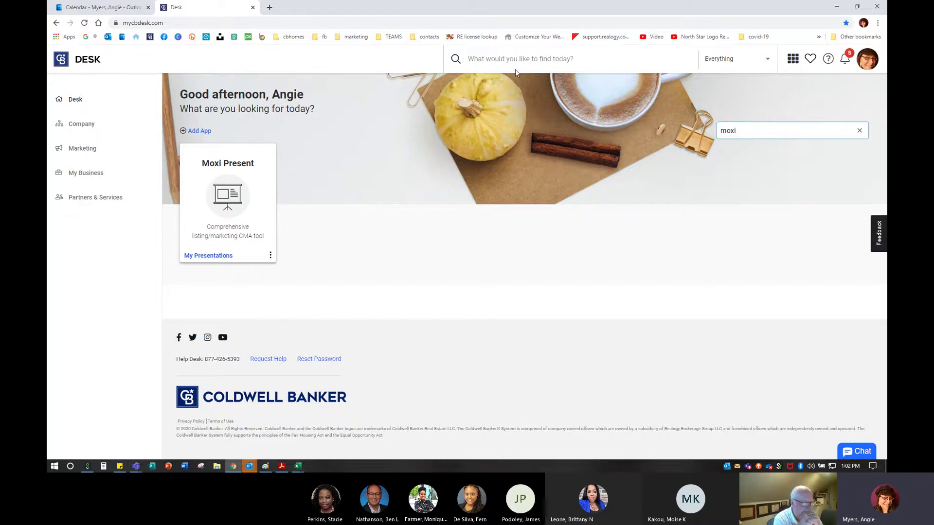
{"action": "key", "text": "ctrl"}
{"action": "key", "text": "ctrl"}
{"action": "mouse_move", "coordinate": [246, 141]}
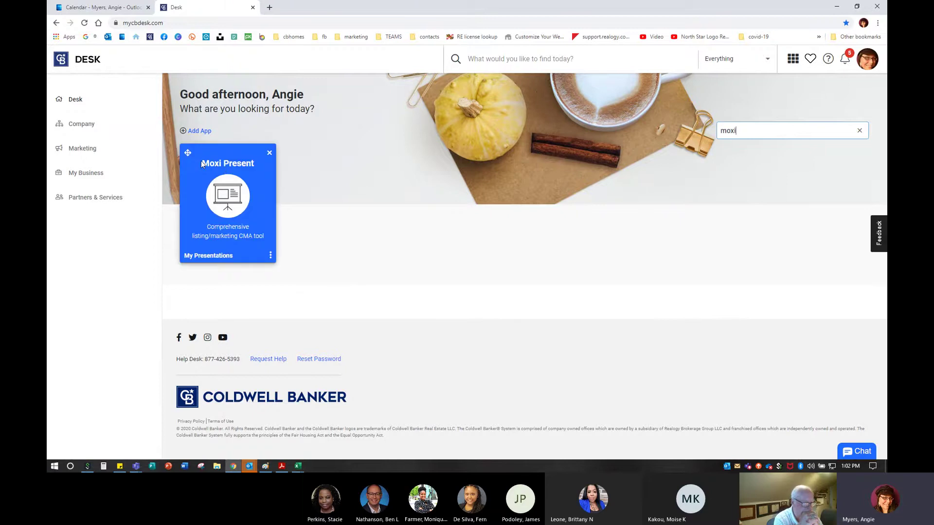
{"action": "mouse_move", "coordinate": [256, 183]}
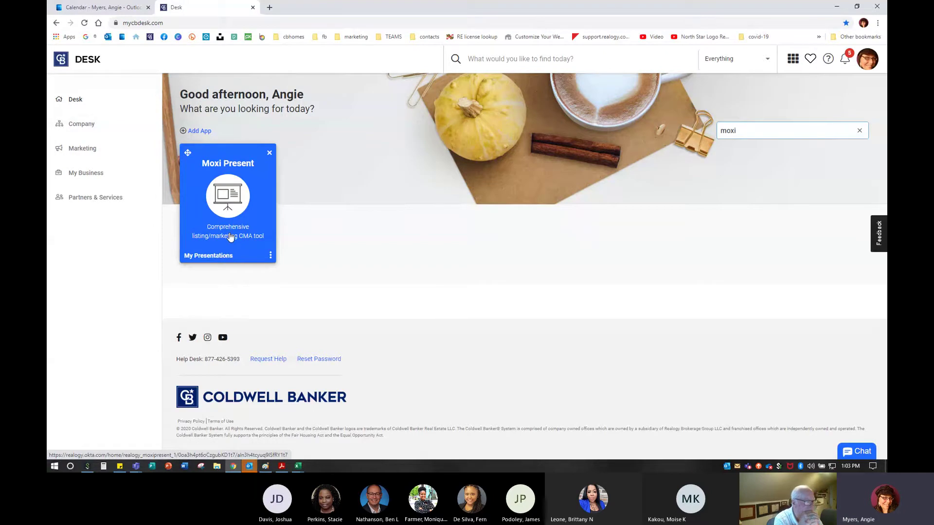
{"action": "left_click", "coordinate": [225, 187]}
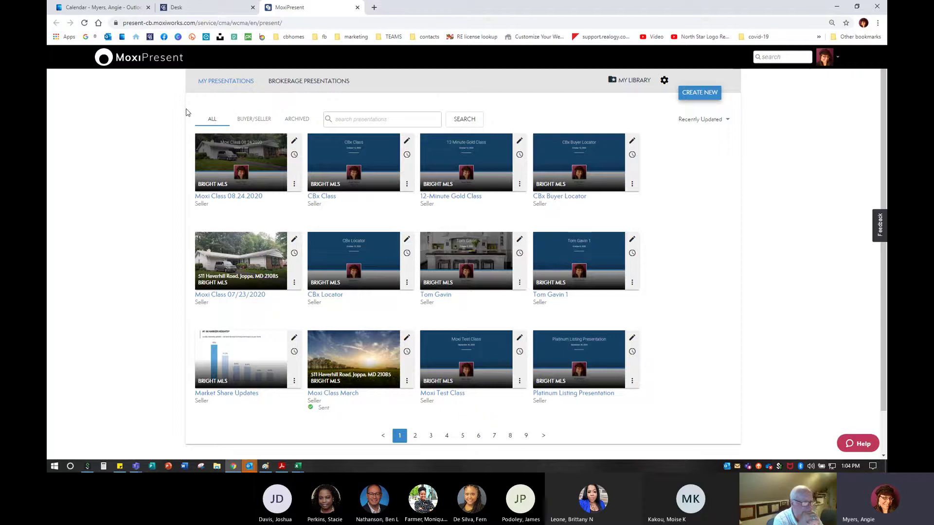
Zoom the My Presentations page in one level and scroll through the saved seller presentations
{"action": "key", "text": "ctrl+plus"}
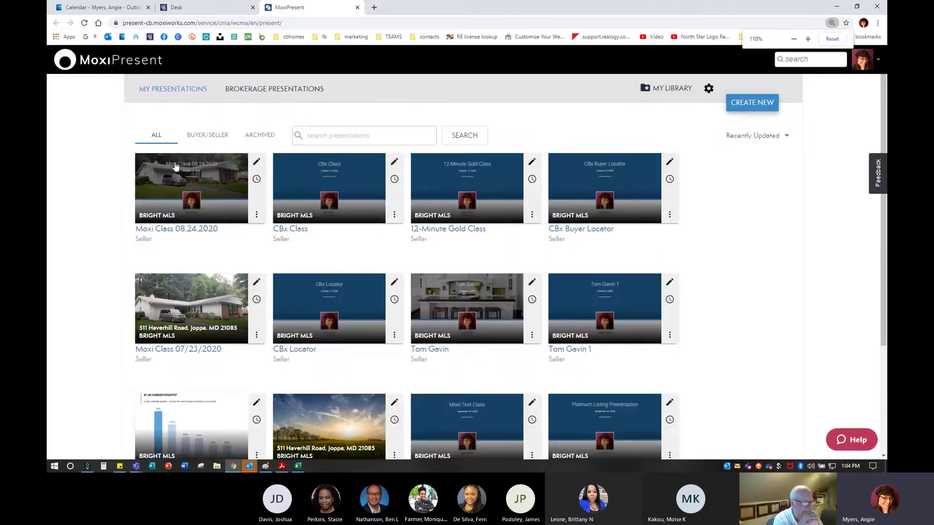
{"action": "mouse_move", "coordinate": [398, 301]}
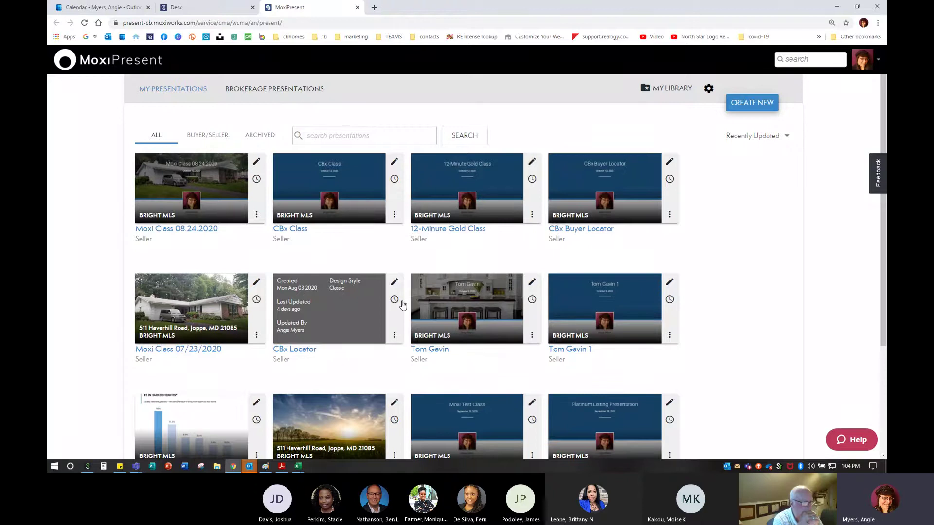
{"action": "scroll", "coordinate": [402, 304], "scroll_direction": "up", "scroll_amount": 7, "text": "ctrl"}
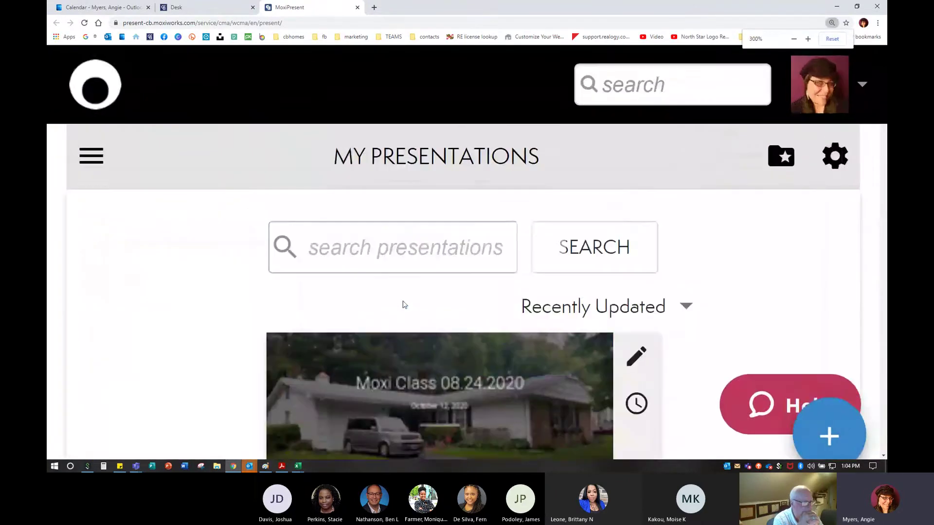
{"action": "scroll", "coordinate": [402, 304], "scroll_direction": "down", "scroll_amount": 9, "text": "ctrl"}
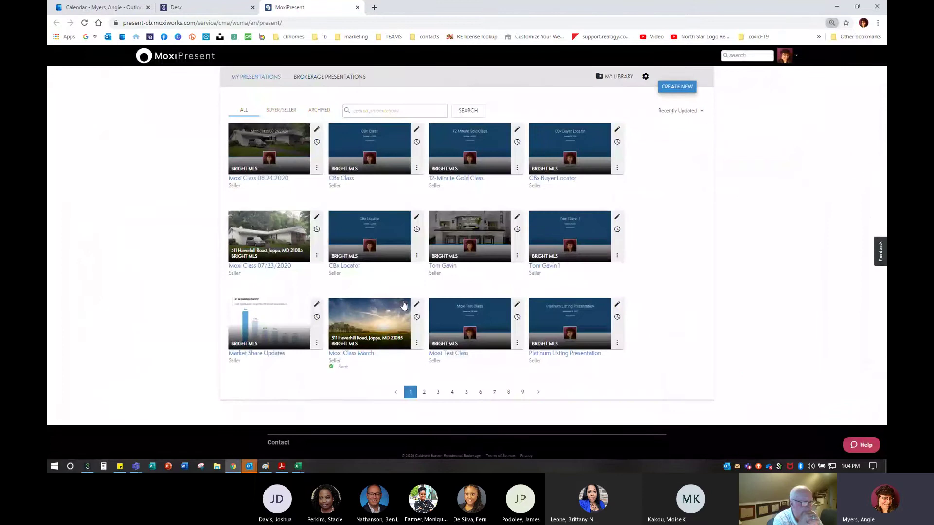
{"action": "scroll", "coordinate": [403, 305], "scroll_direction": "up", "scroll_amount": 2, "text": "ctrl"}
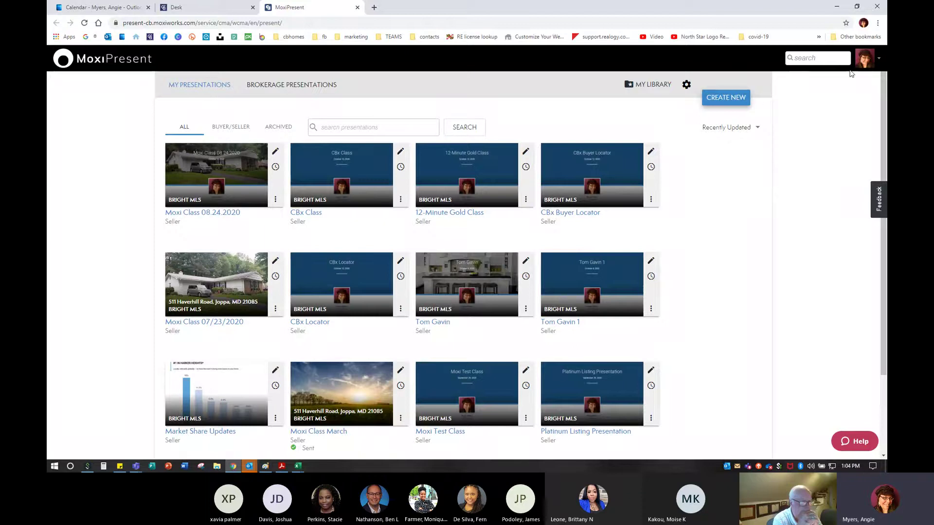
{"action": "left_click", "coordinate": [869, 58]}
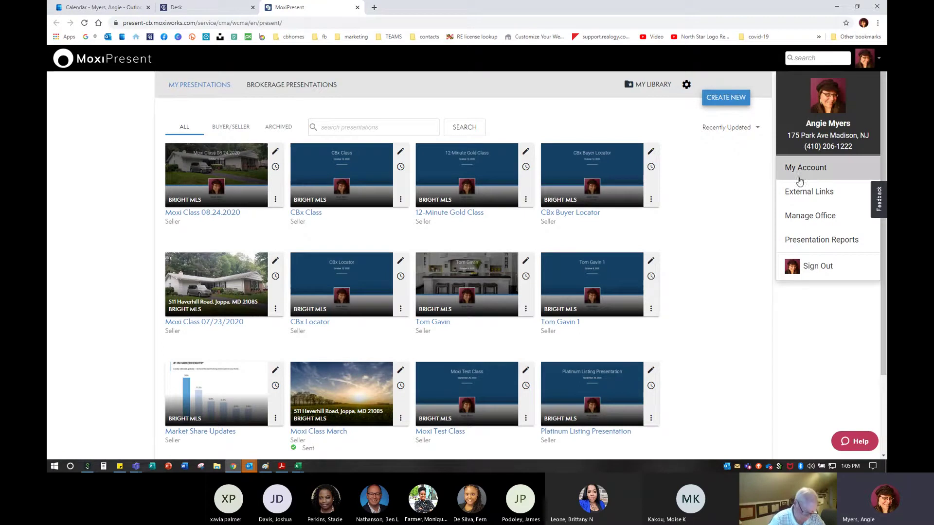
{"action": "left_click", "coordinate": [755, 201]}
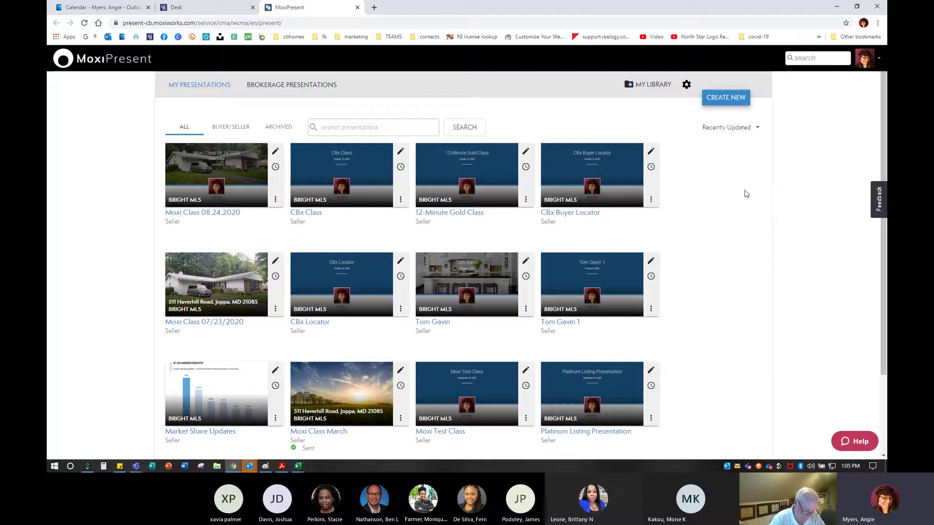
{"action": "scroll", "coordinate": [742, 340], "scroll_direction": "down", "scroll_amount": 2}
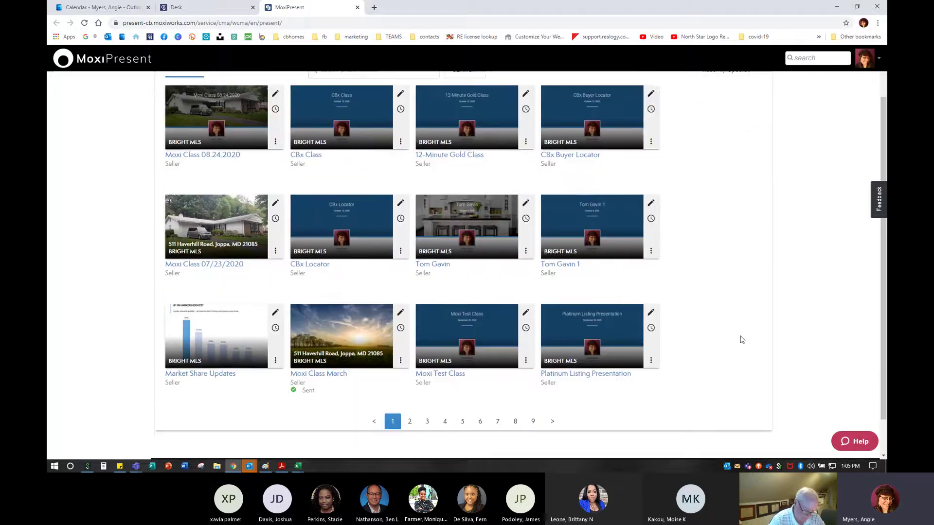
{"action": "scroll", "coordinate": [742, 339], "scroll_direction": "down", "scroll_amount": 1}
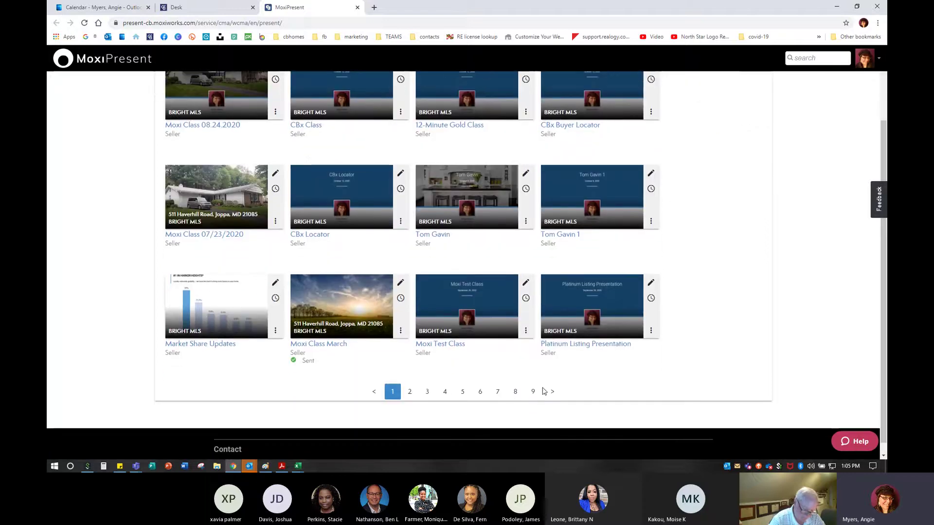
{"action": "scroll", "coordinate": [548, 391], "scroll_direction": "up", "scroll_amount": 3}
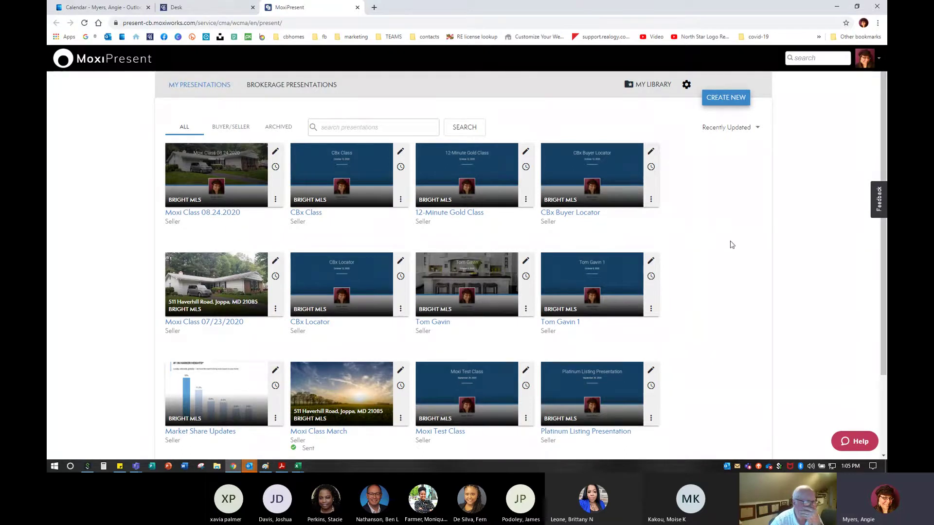
{"action": "left_click", "coordinate": [726, 103]}
{"action": "left_click", "coordinate": [725, 99]}
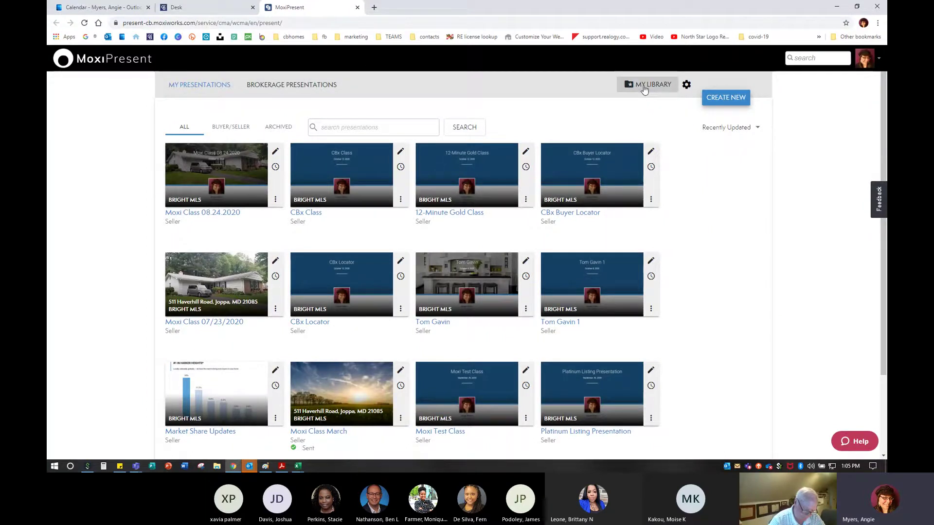
{"action": "left_click", "coordinate": [727, 98]}
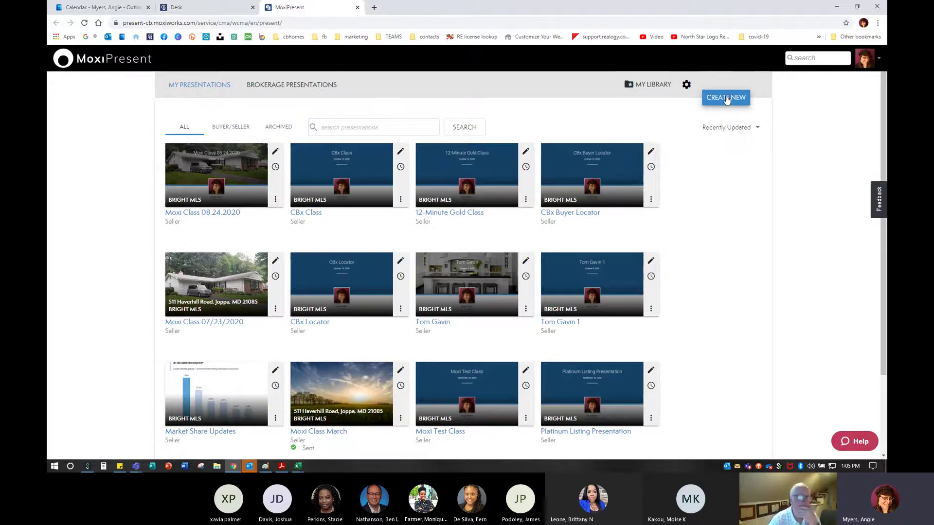
Create a new presentation of type Seller and proceed to the template step
{"action": "left_click", "coordinate": [726, 98]}
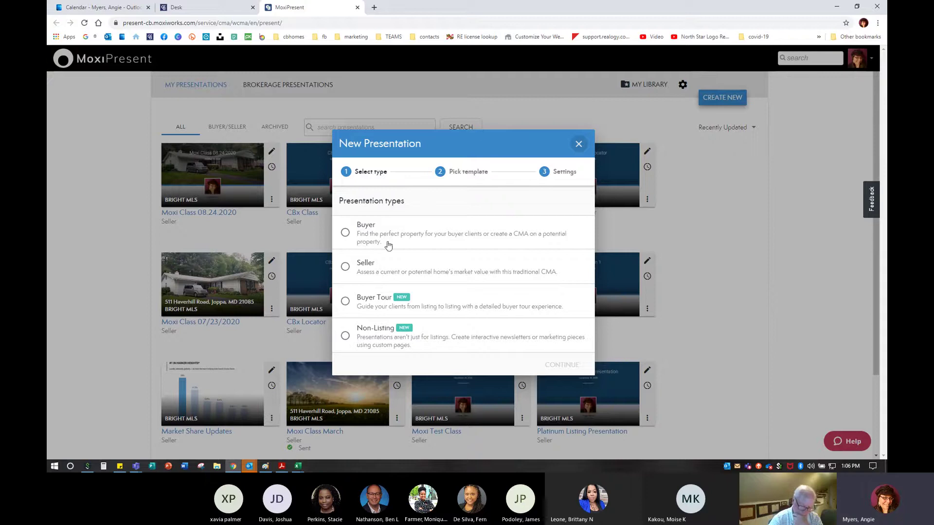
{"action": "left_click", "coordinate": [372, 271]}
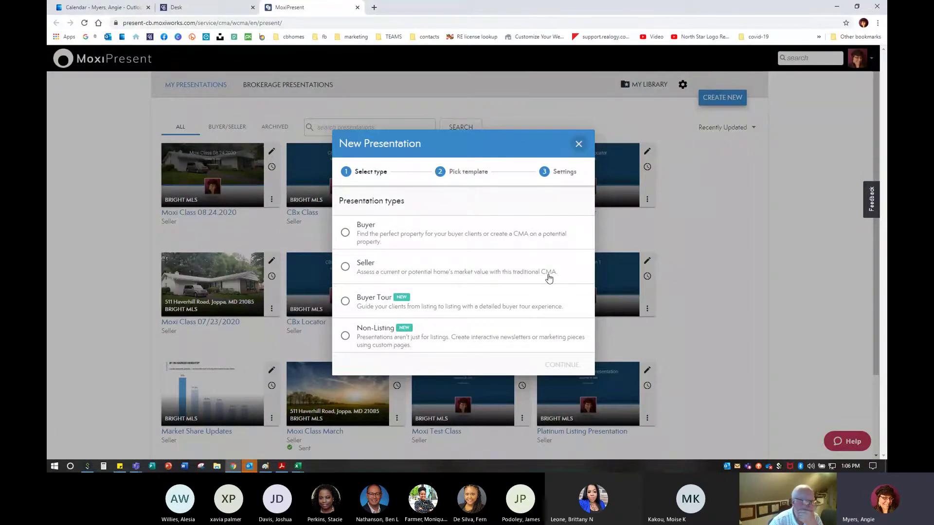
{"action": "left_click", "coordinate": [345, 267]}
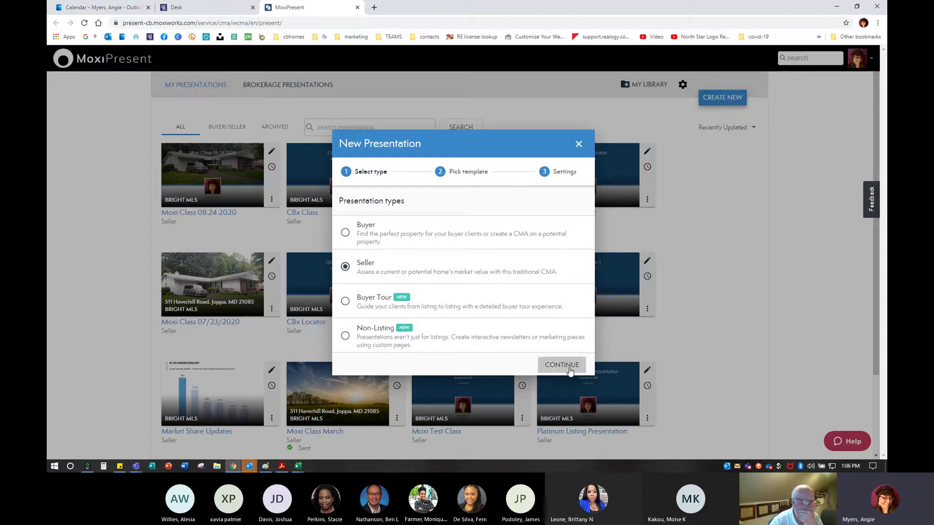
{"action": "left_click", "coordinate": [568, 368]}
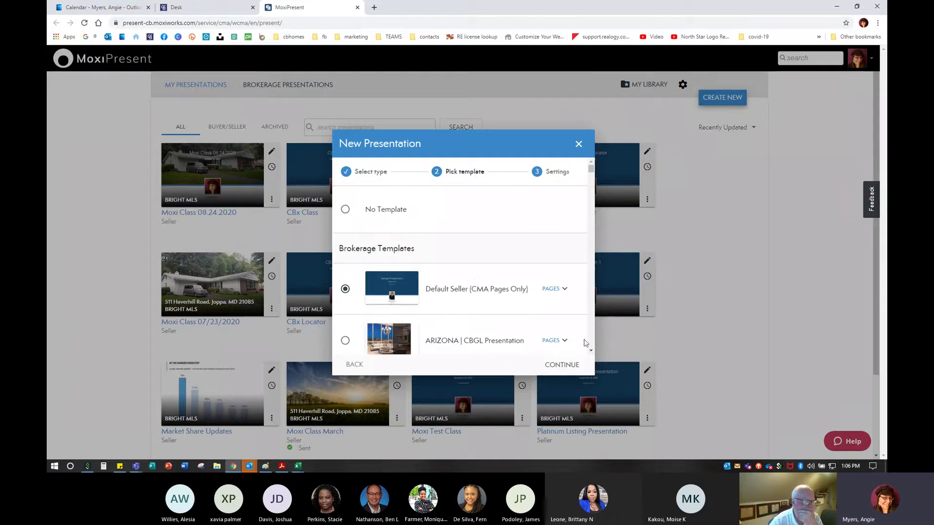
{"action": "scroll", "coordinate": [591, 342], "scroll_direction": "down", "scroll_amount": 10}
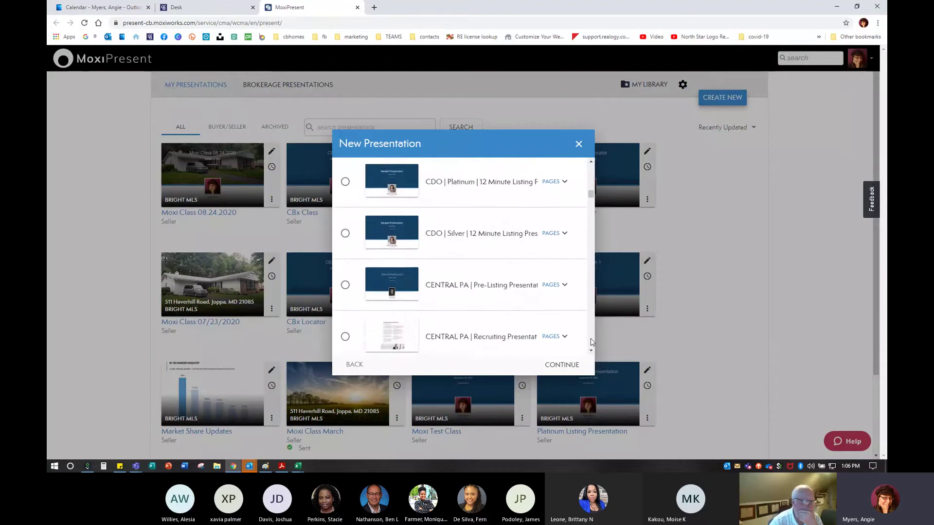
{"action": "scroll", "coordinate": [591, 341], "scroll_direction": "down", "scroll_amount": 15}
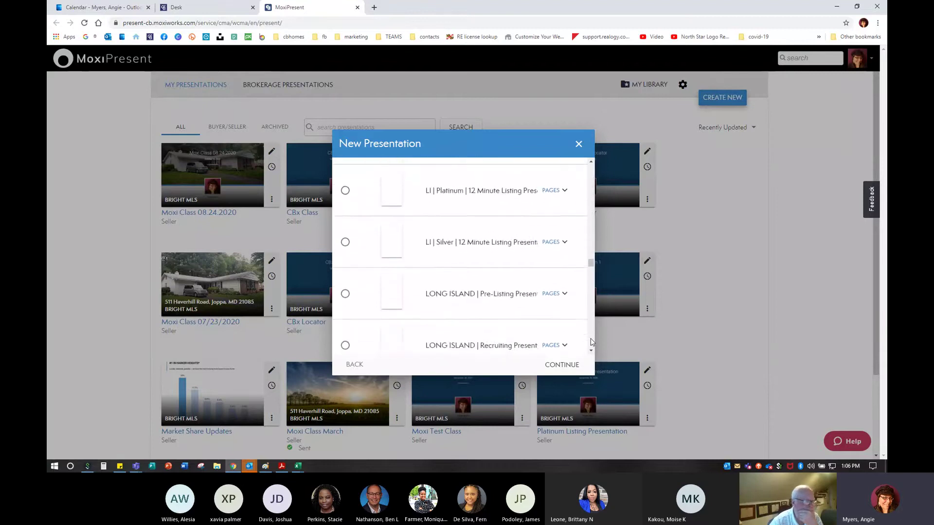
{"action": "scroll", "coordinate": [482, 283], "scroll_direction": "up", "scroll_amount": 5}
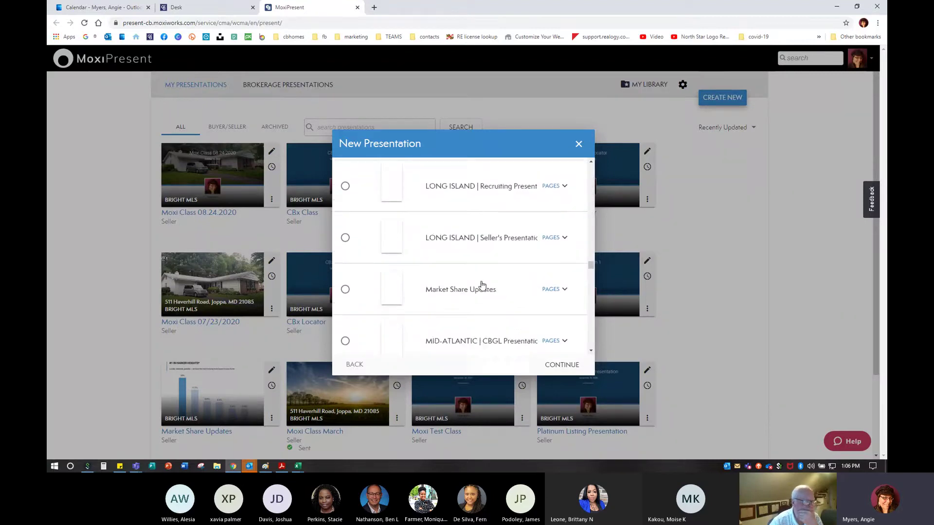
{"action": "scroll", "coordinate": [483, 286], "scroll_direction": "up", "scroll_amount": 3}
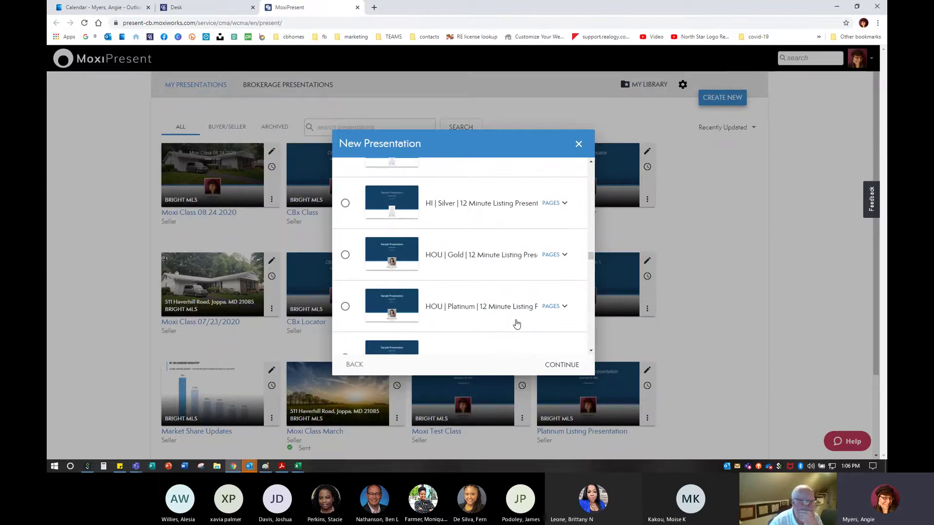
{"action": "scroll", "coordinate": [491, 241], "scroll_direction": "down", "scroll_amount": 5}
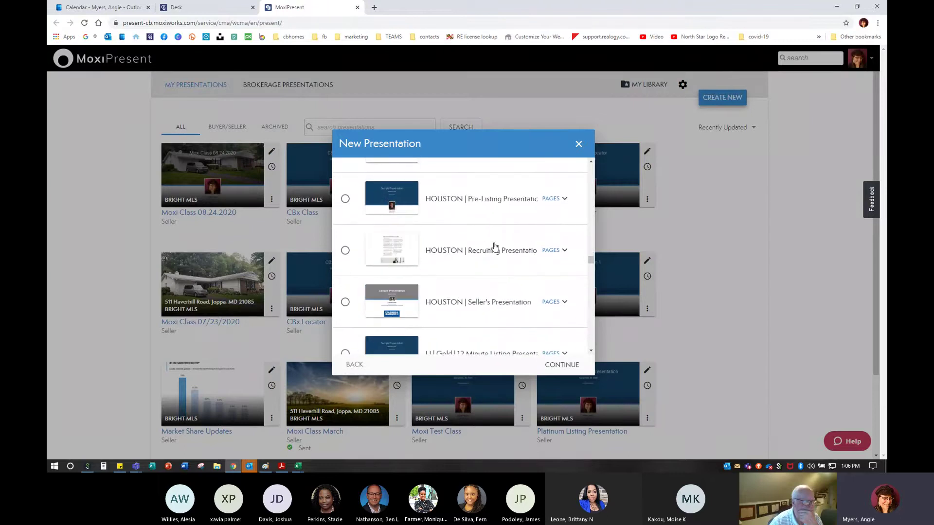
{"action": "scroll", "coordinate": [495, 246], "scroll_direction": "down", "scroll_amount": 8}
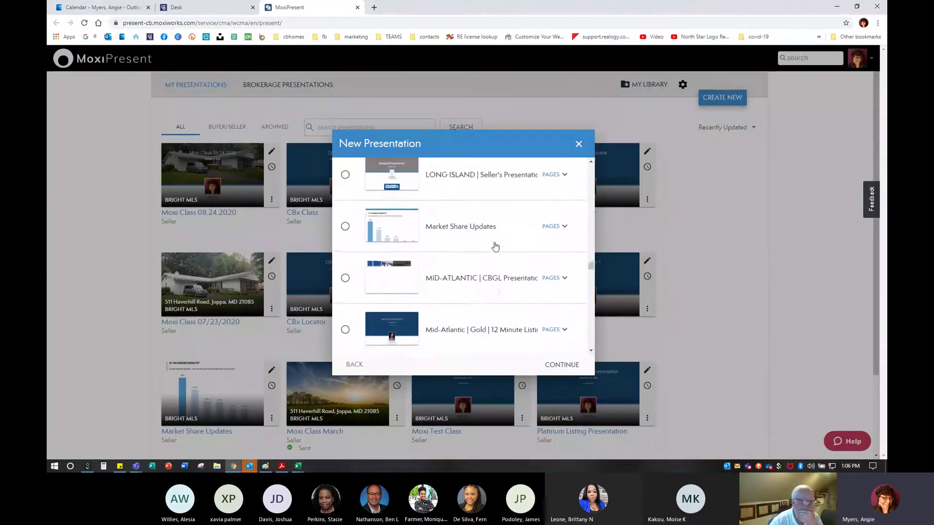
{"action": "scroll", "coordinate": [495, 246], "scroll_direction": "down", "scroll_amount": 1}
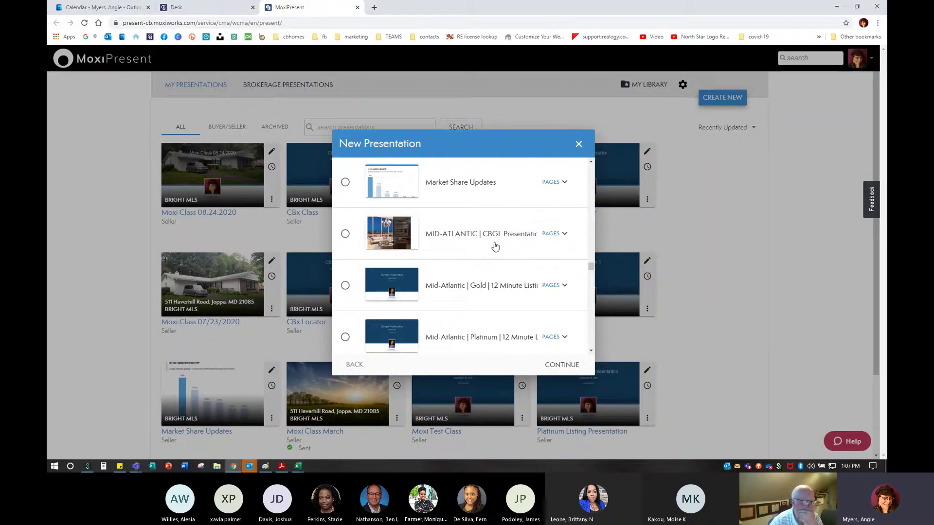
{"action": "scroll", "coordinate": [496, 243], "scroll_direction": "down", "scroll_amount": 1}
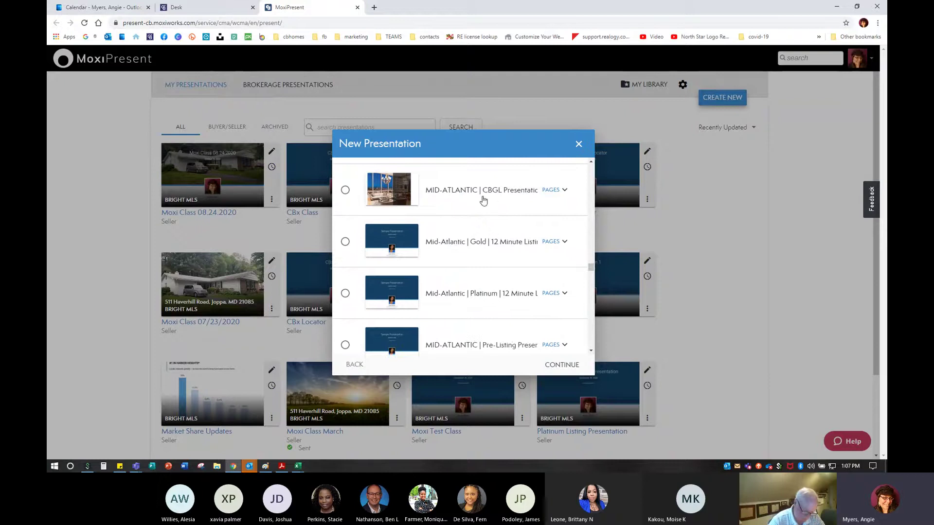
{"action": "left_click", "coordinate": [483, 199]}
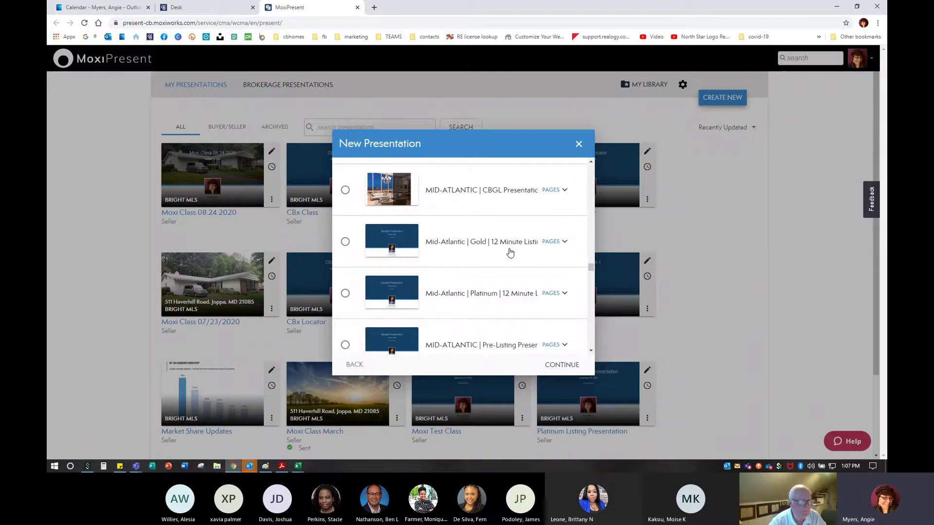
Scroll through the available seller templates to locate the MID-ATLANTIC Seller's Presentation
{"action": "scroll", "coordinate": [510, 249], "scroll_direction": "down", "scroll_amount": 1}
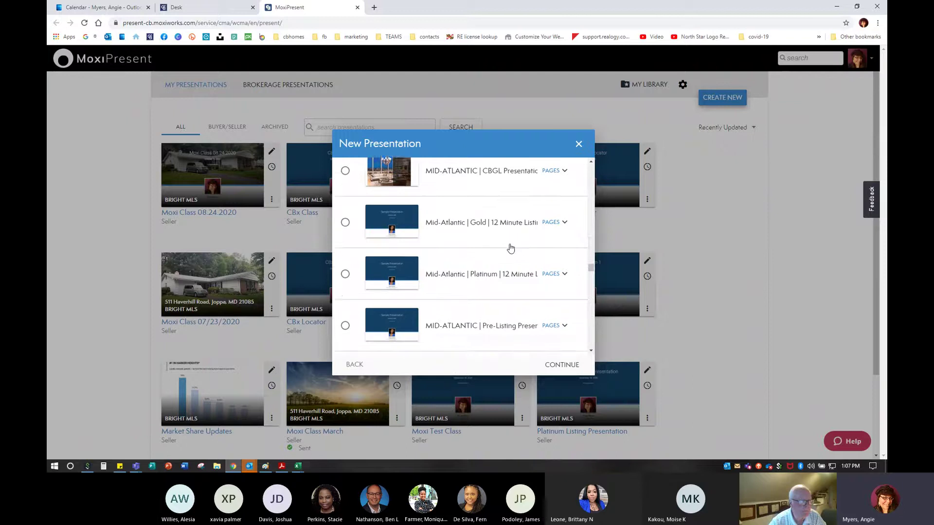
{"action": "key", "text": "ctrl"}
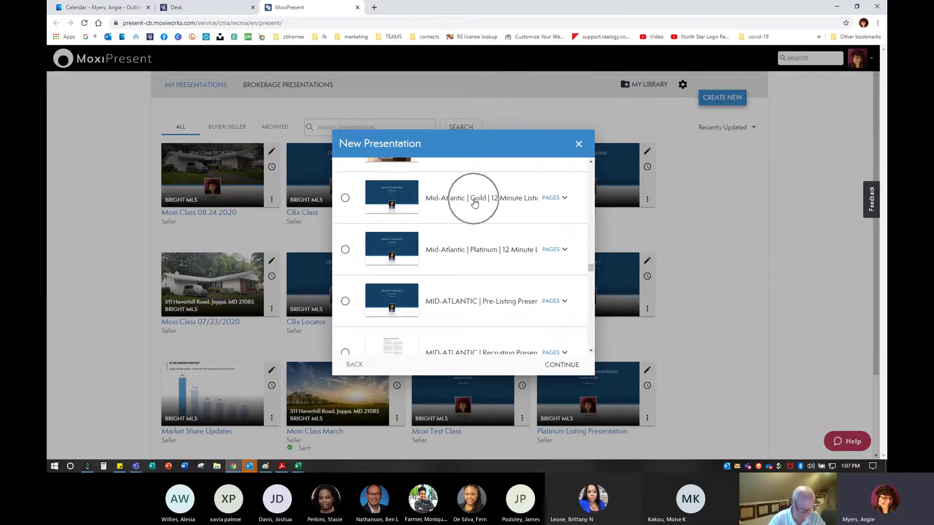
{"action": "key", "text": "ctrl"}
{"action": "scroll", "coordinate": [480, 252], "scroll_direction": "down", "scroll_amount": 3}
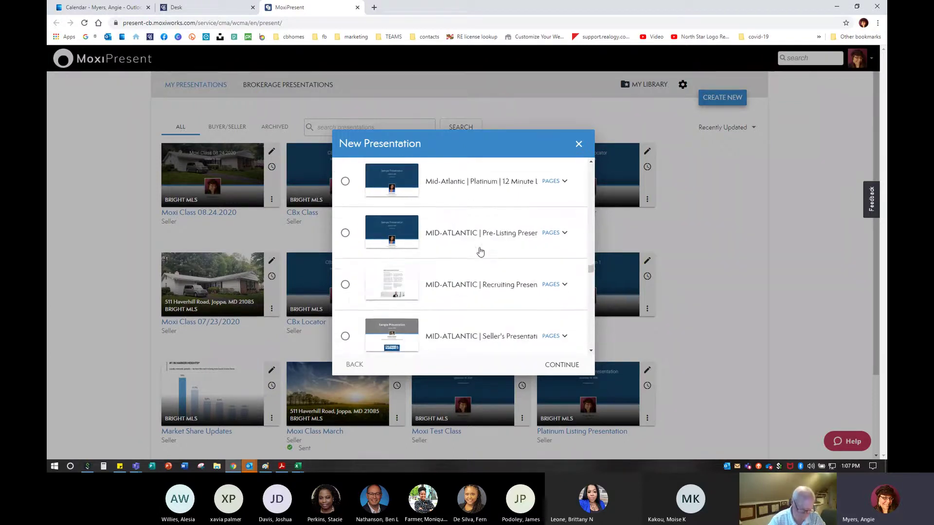
{"action": "key", "text": "ctrl"}
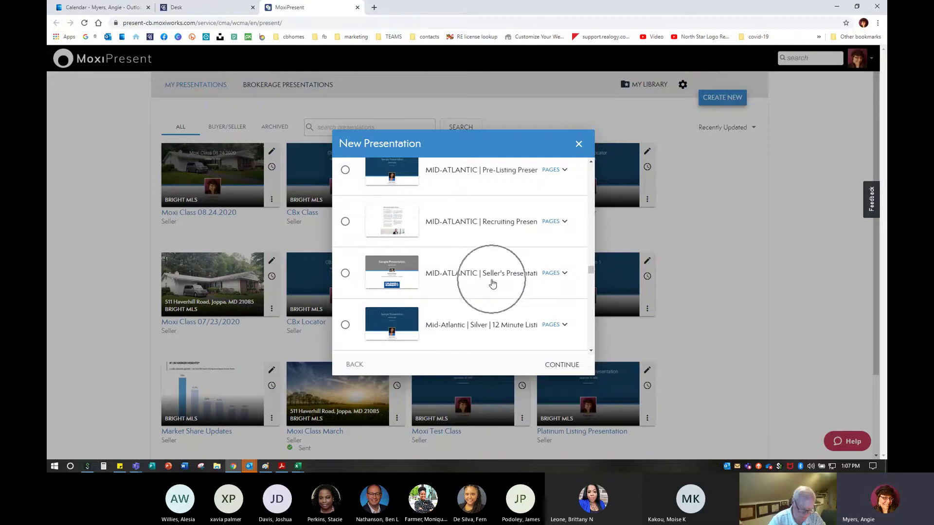
{"action": "key", "text": "ctrl"}
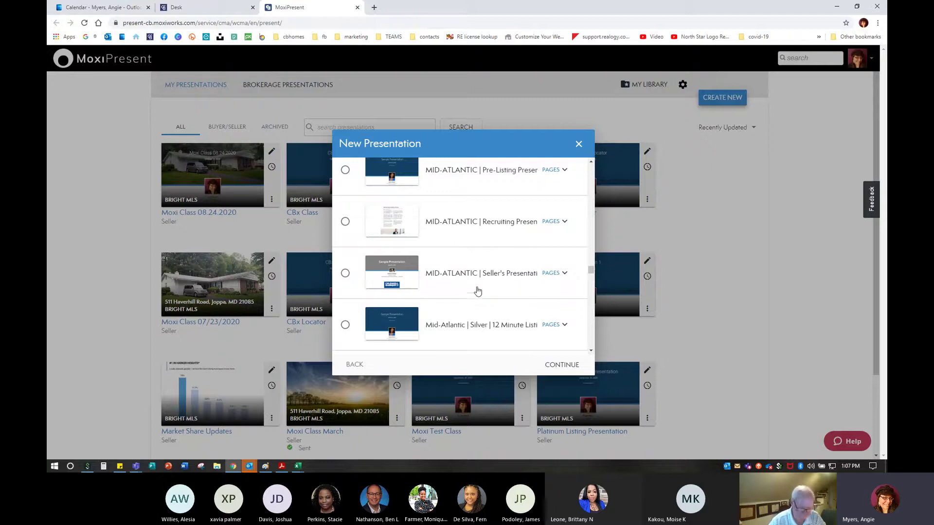
{"action": "scroll", "coordinate": [476, 275], "scroll_direction": "up", "scroll_amount": 3}
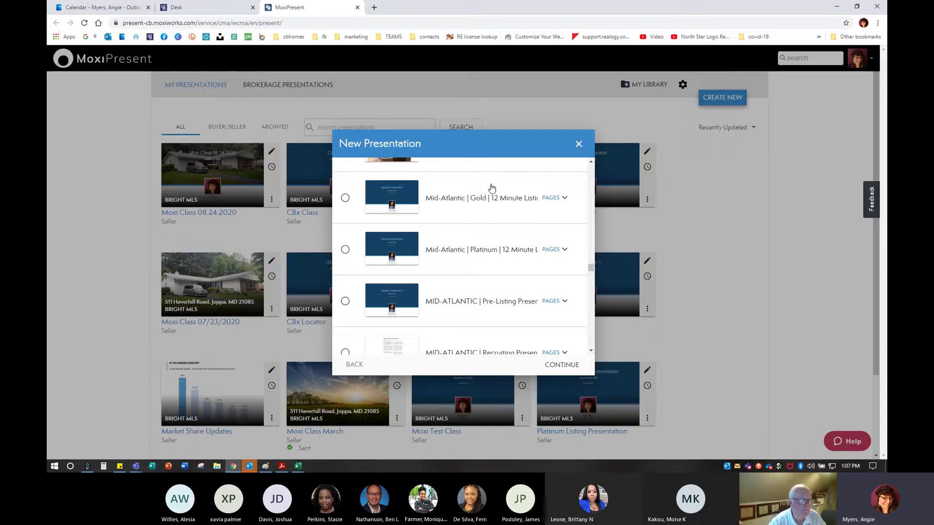
{"action": "scroll", "coordinate": [469, 302], "scroll_direction": "down", "scroll_amount": 1}
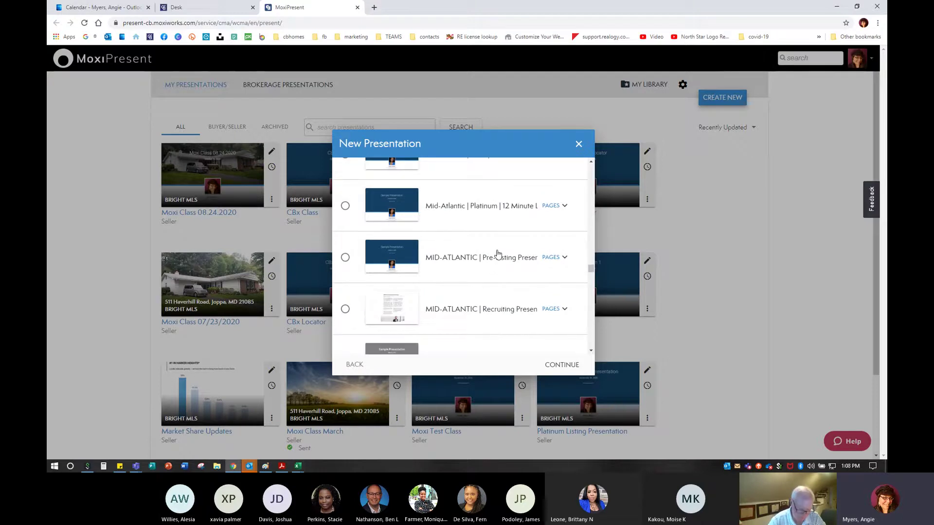
{"action": "key", "text": "ctrl+minus"}
{"action": "key", "text": "ctrl+minus"}
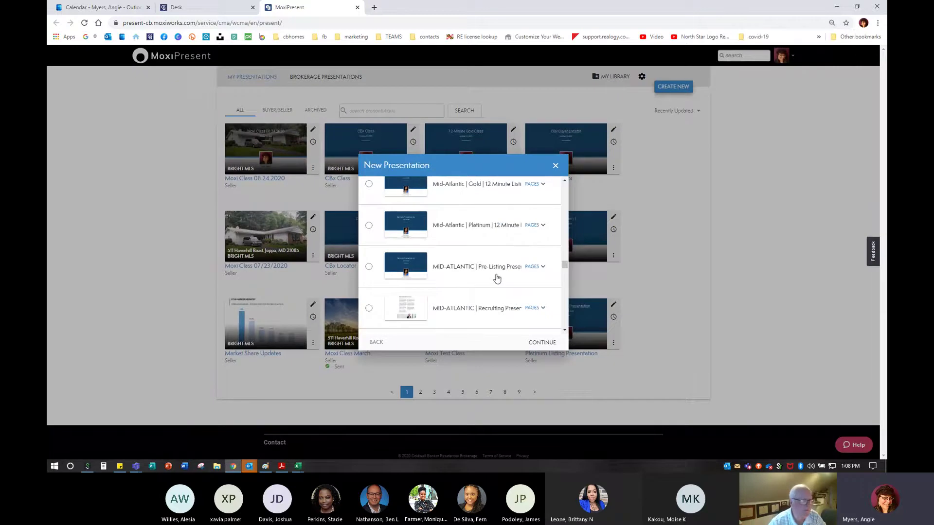
{"action": "key", "text": "ctrl+plus"}
{"action": "key", "text": "ctrl+plus"}
{"action": "scroll", "coordinate": [486, 276], "scroll_direction": "down", "scroll_amount": 1}
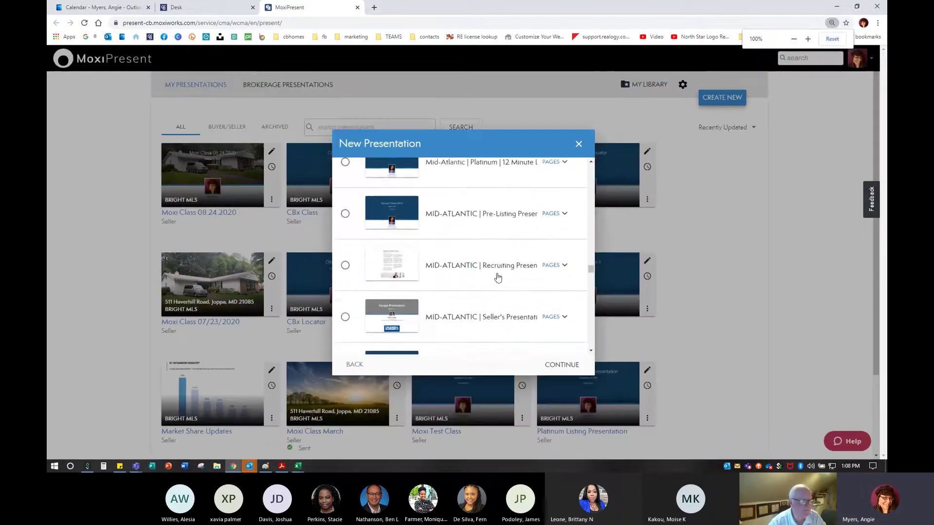
{"action": "scroll", "coordinate": [478, 279], "scroll_direction": "down", "scroll_amount": 1}
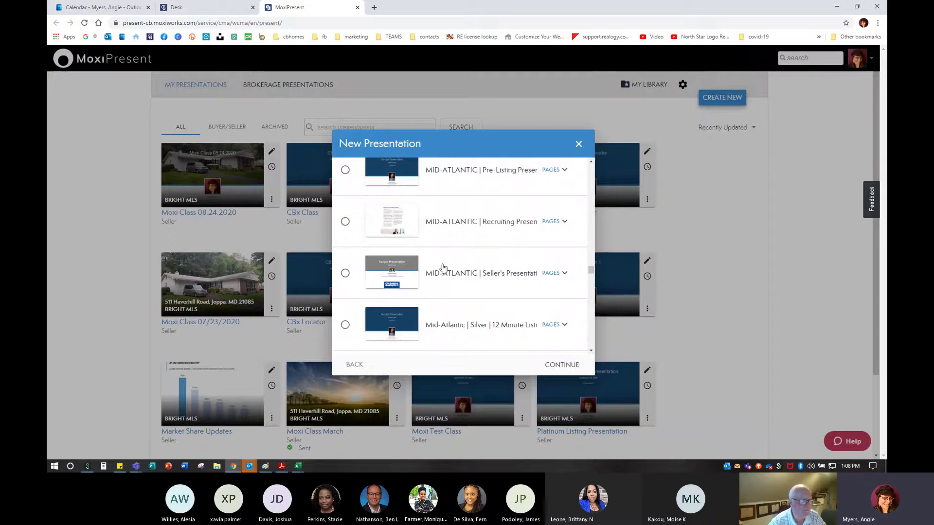
{"action": "scroll", "coordinate": [531, 282], "scroll_direction": "down", "scroll_amount": 1}
{"action": "scroll", "coordinate": [532, 282], "scroll_direction": "down", "scroll_amount": 1}
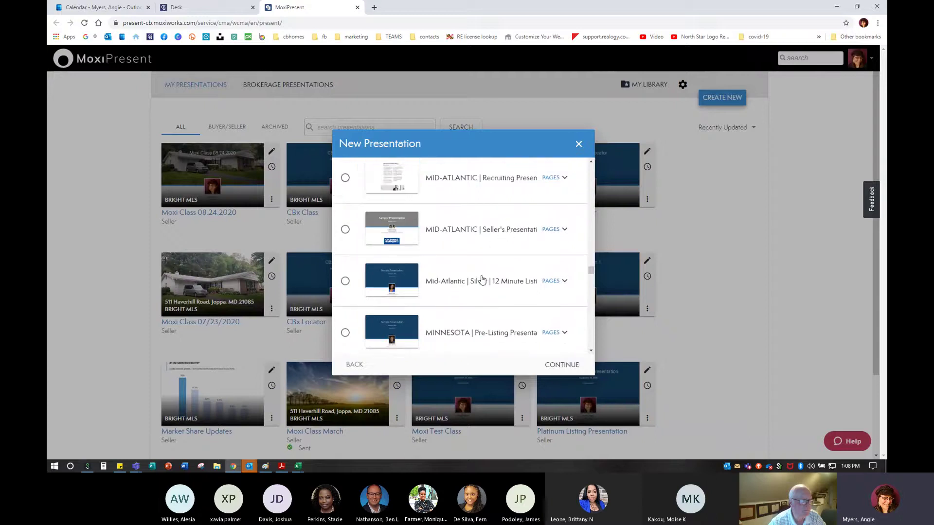
{"action": "scroll", "coordinate": [480, 279], "scroll_direction": "up", "scroll_amount": 2}
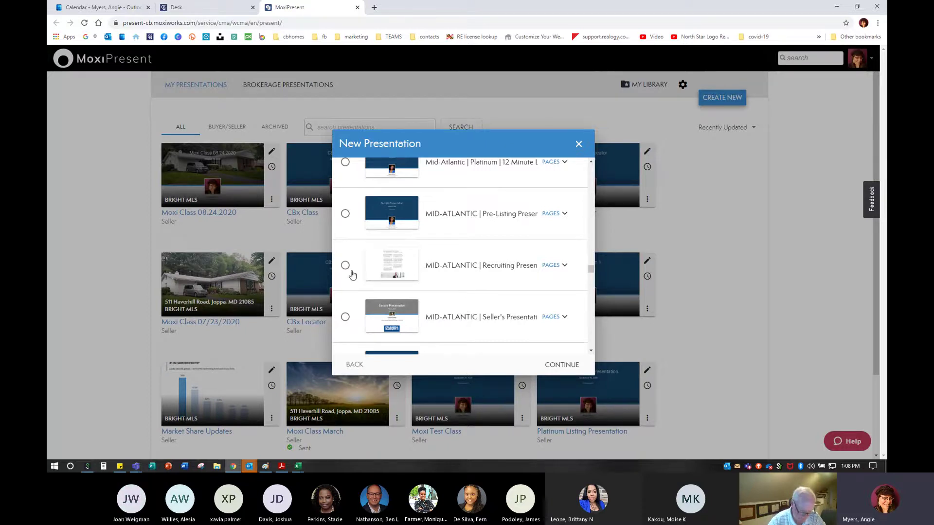
Select the MID-ATLANTIC | Seller's Presentation template and continue to Settings
{"action": "left_click", "coordinate": [345, 317]}
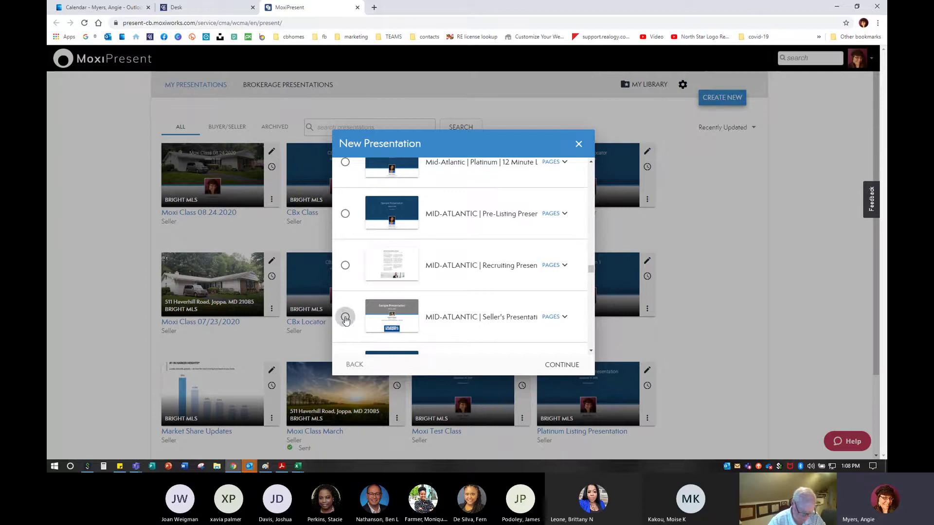
{"action": "left_click", "coordinate": [344, 318]}
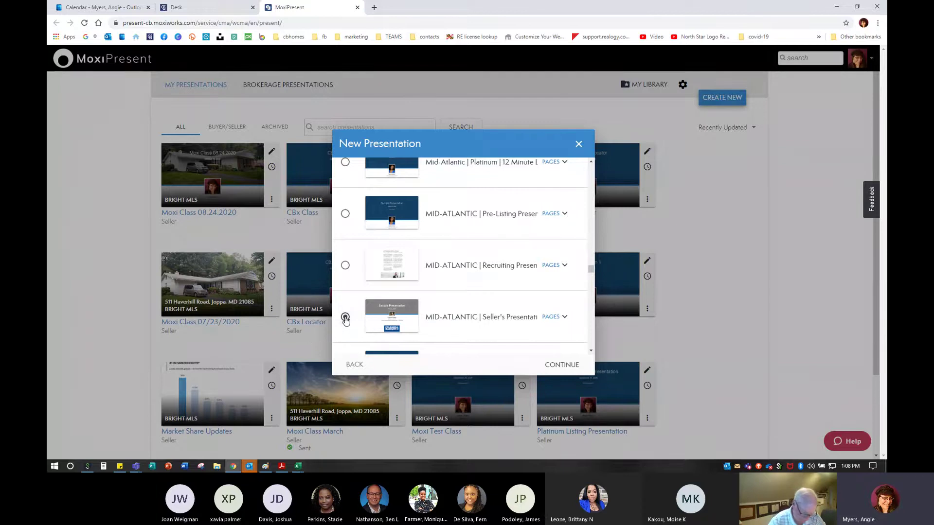
{"action": "scroll", "coordinate": [346, 311], "scroll_direction": "down", "scroll_amount": 1}
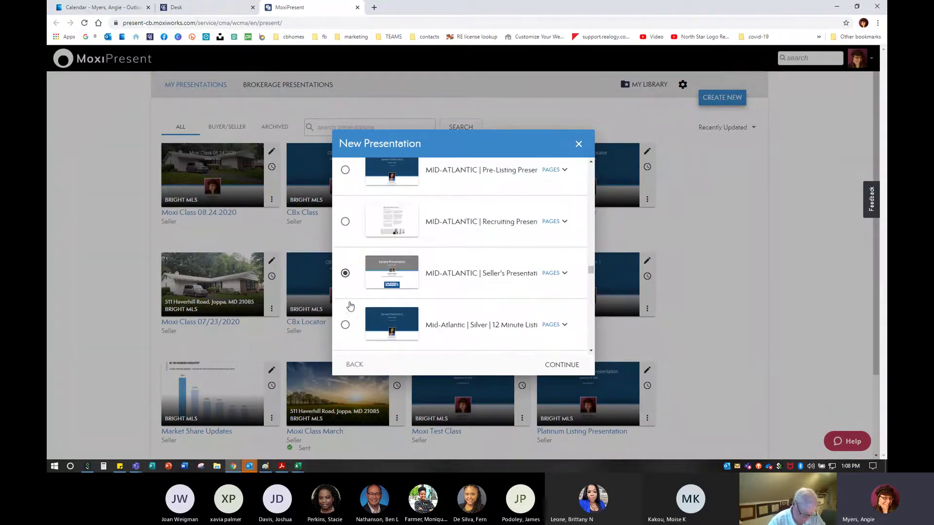
{"action": "left_click", "coordinate": [345, 275]}
{"action": "left_click", "coordinate": [555, 368]}
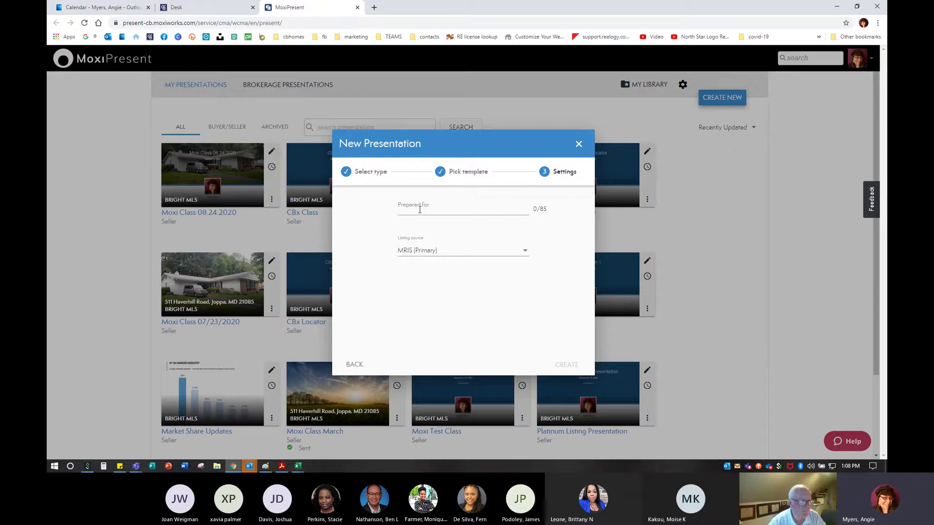
Enter the sellers' names under Prepared for, choose BRIGHT MLS as listing source, and create it
{"action": "left_click", "coordinate": [420, 210]}
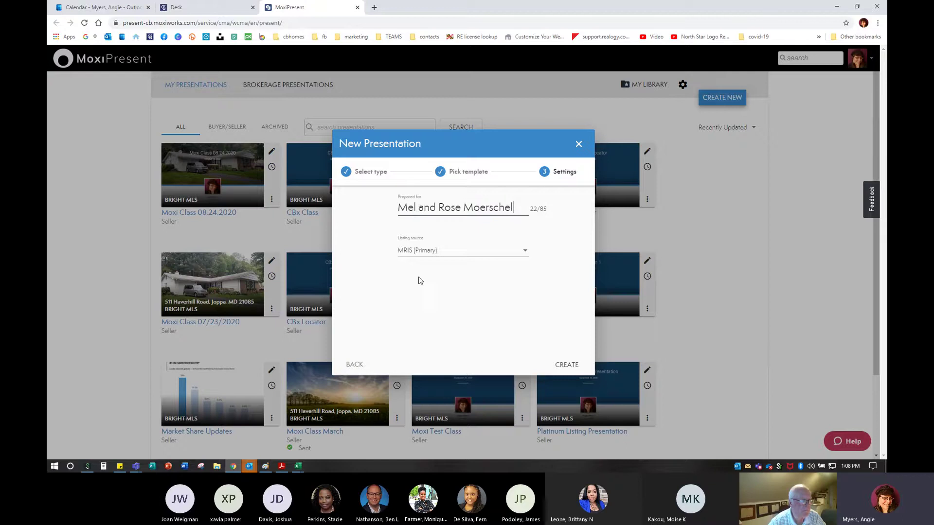
{"action": "left_click", "coordinate": [426, 248]}
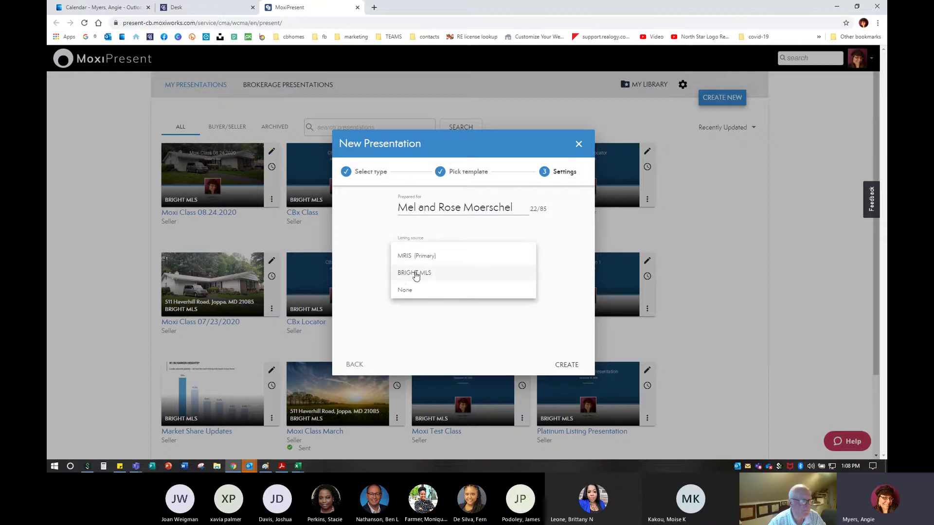
{"action": "left_click", "coordinate": [423, 273]}
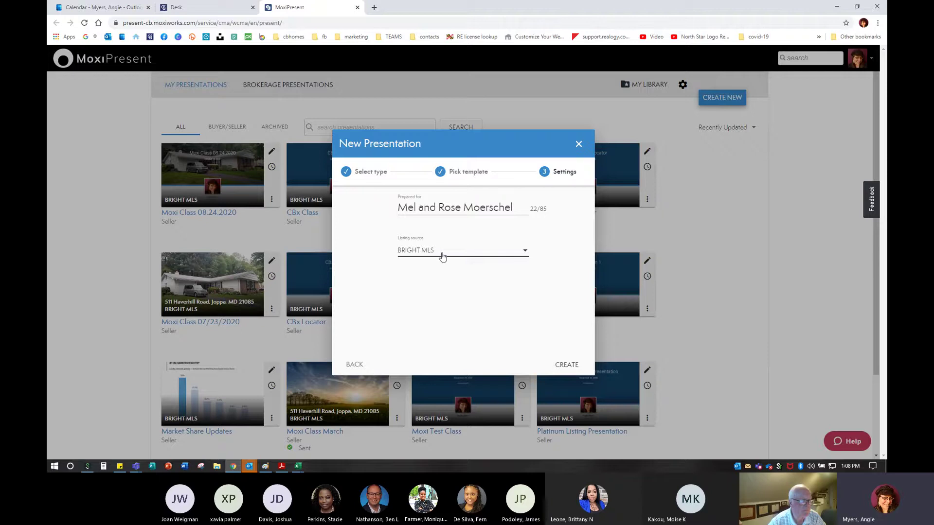
{"action": "left_click", "coordinate": [566, 364]}
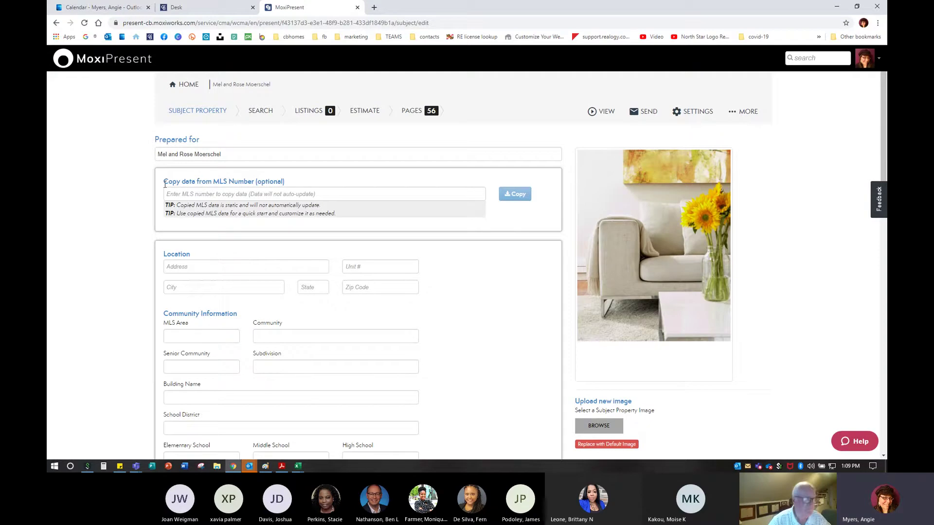
{"action": "left_click_drag", "start_coordinate": [164, 182], "coordinate": [303, 186]}
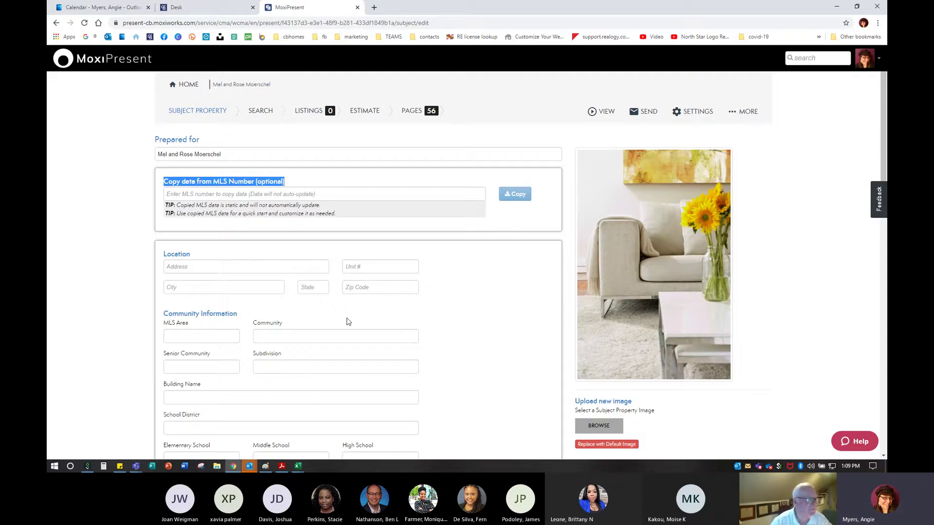
{"action": "left_click", "coordinate": [299, 194]}
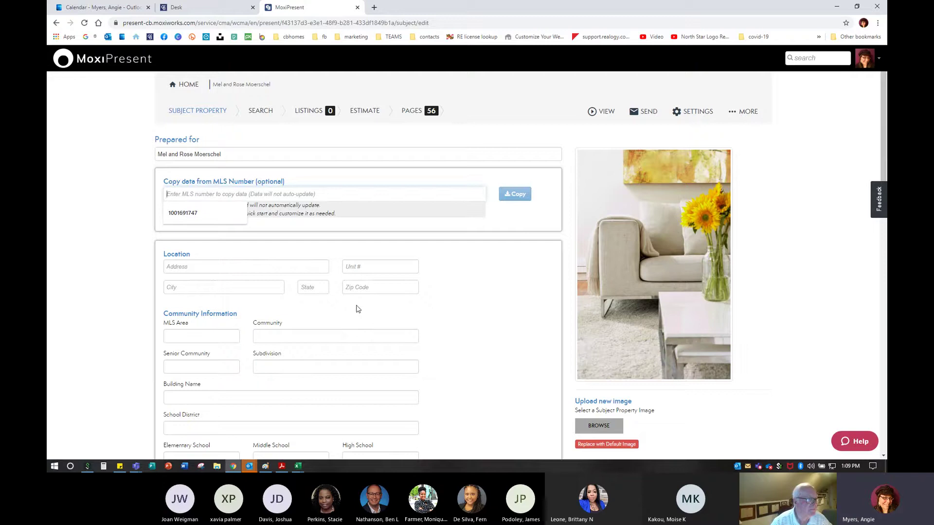
{"action": "left_click", "coordinate": [115, 206]}
{"action": "scroll", "coordinate": [179, 249], "scroll_direction": "down", "scroll_amount": 1}
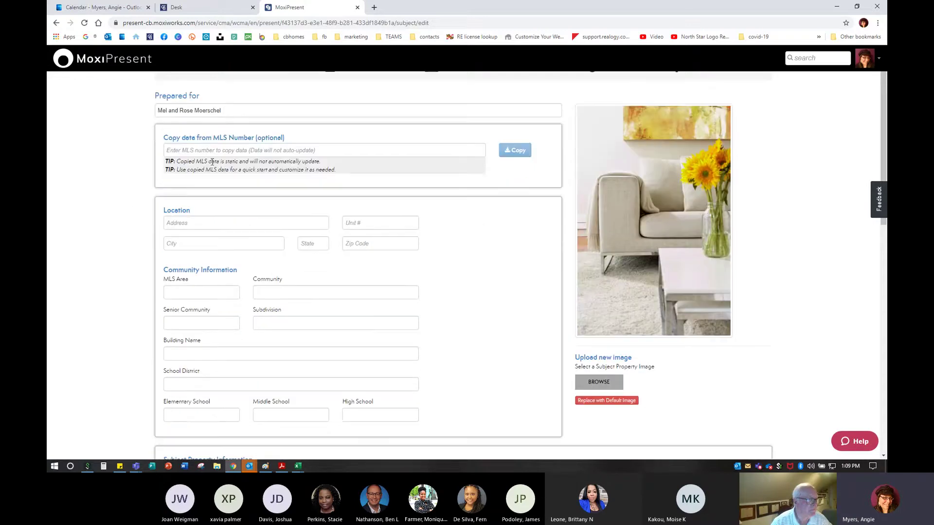
{"action": "scroll", "coordinate": [408, 209], "scroll_direction": "down", "scroll_amount": 5}
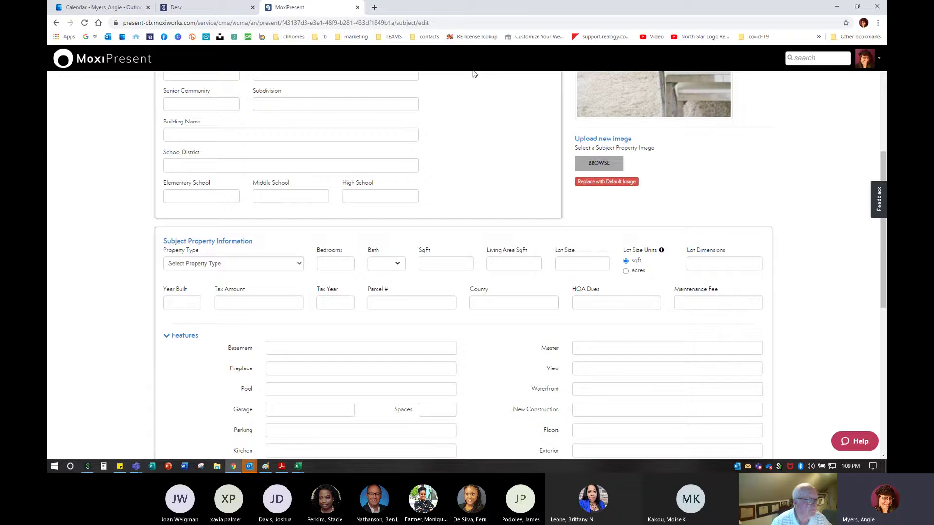
{"action": "scroll", "coordinate": [343, 332], "scroll_direction": "up", "scroll_amount": 3}
{"action": "scroll", "coordinate": [342, 331], "scroll_direction": "up", "scroll_amount": 3}
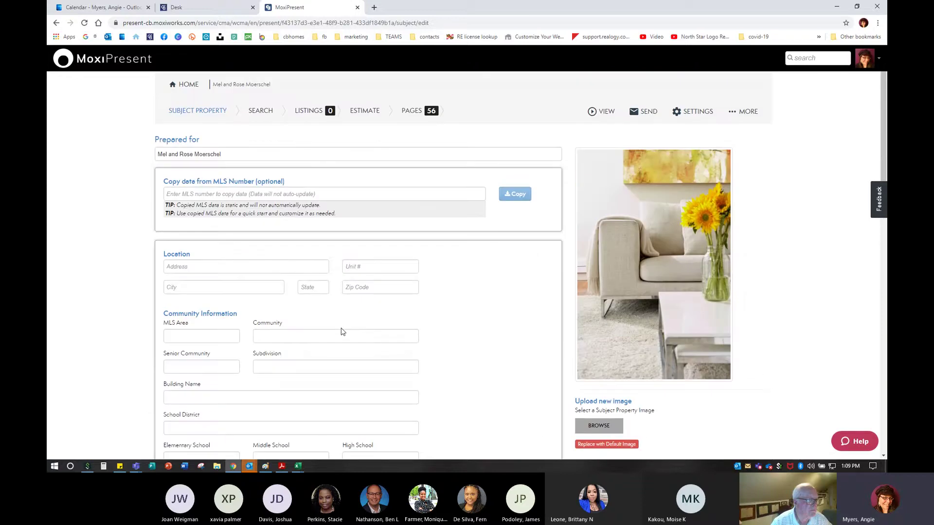
{"action": "scroll", "coordinate": [319, 330], "scroll_direction": "down", "scroll_amount": 1}
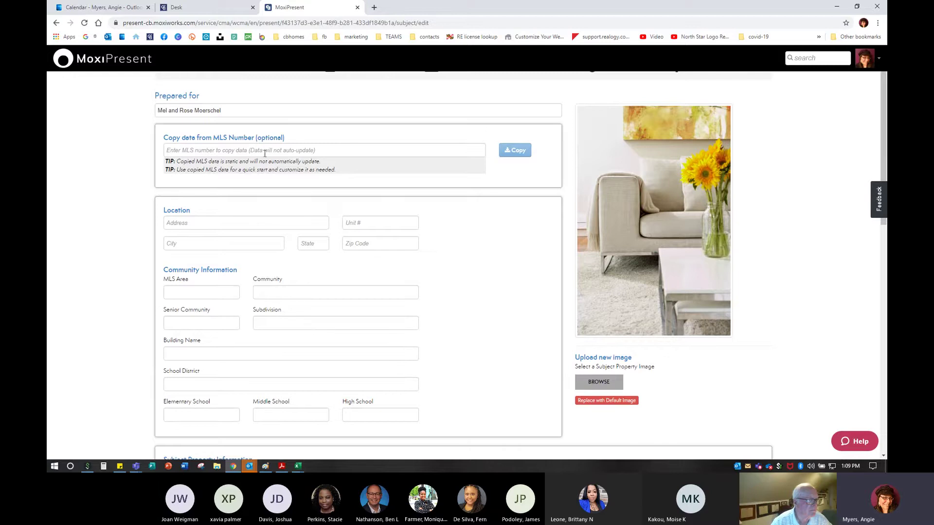
{"action": "scroll", "coordinate": [194, 229], "scroll_direction": "down", "scroll_amount": 2}
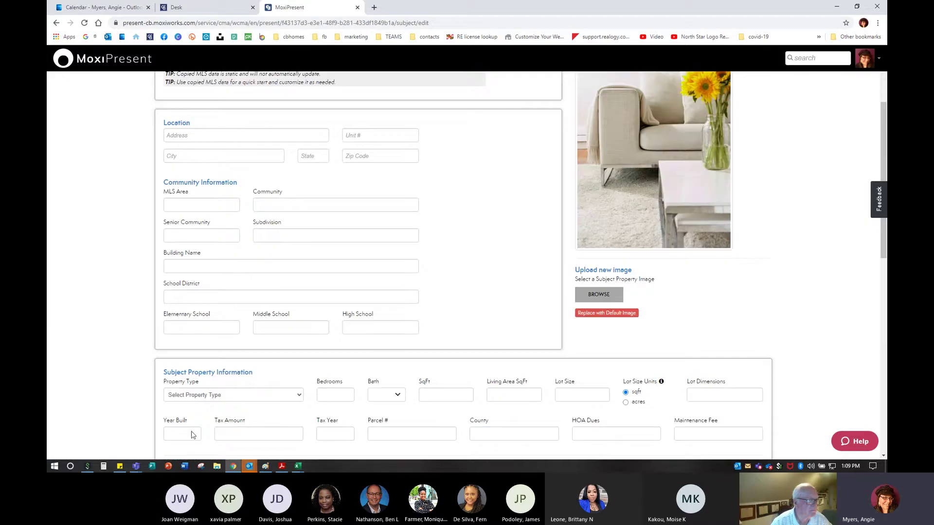
{"action": "scroll", "coordinate": [647, 398], "scroll_direction": "down", "scroll_amount": 3}
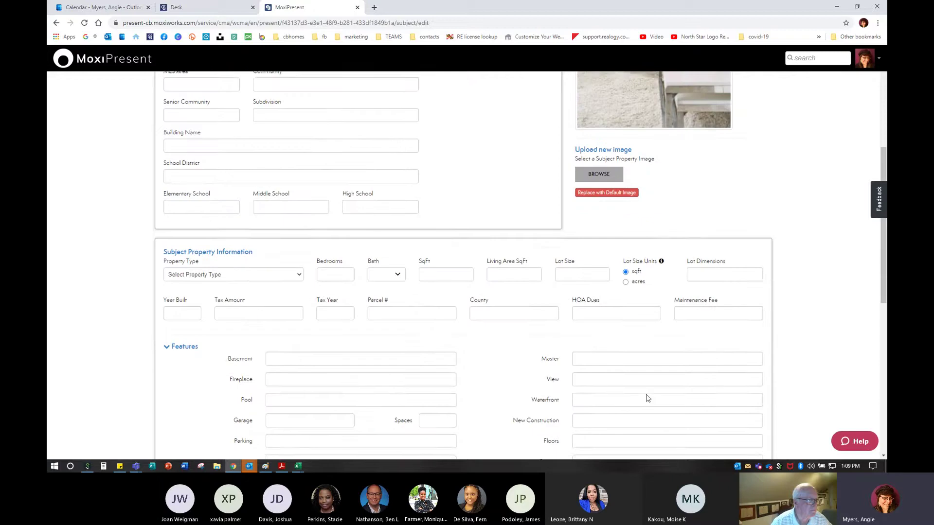
{"action": "scroll", "coordinate": [647, 398], "scroll_direction": "down", "scroll_amount": 2}
{"action": "scroll", "coordinate": [564, 389], "scroll_direction": "up", "scroll_amount": 5}
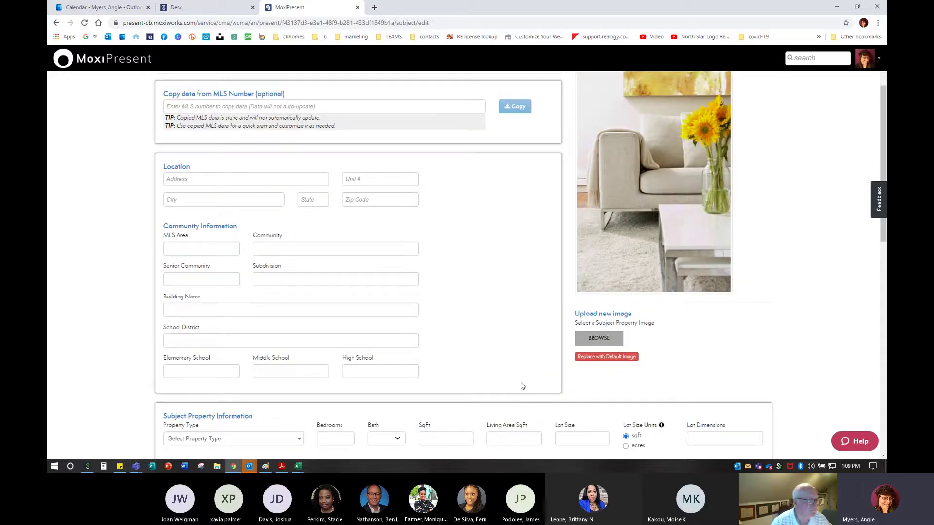
{"action": "scroll", "coordinate": [523, 383], "scroll_direction": "up", "scroll_amount": 2}
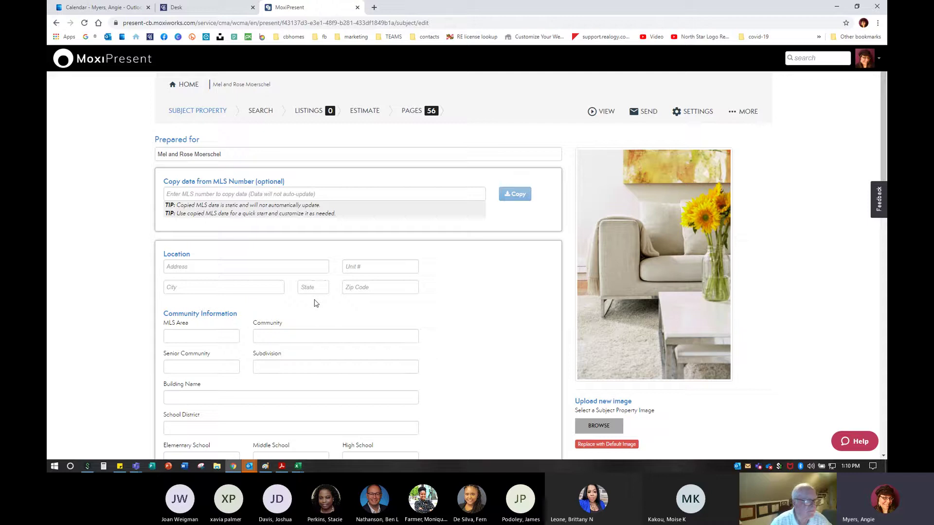
Copy the listing's data into the Subject Property form using the saved MLS number
{"action": "left_click", "coordinate": [272, 194]}
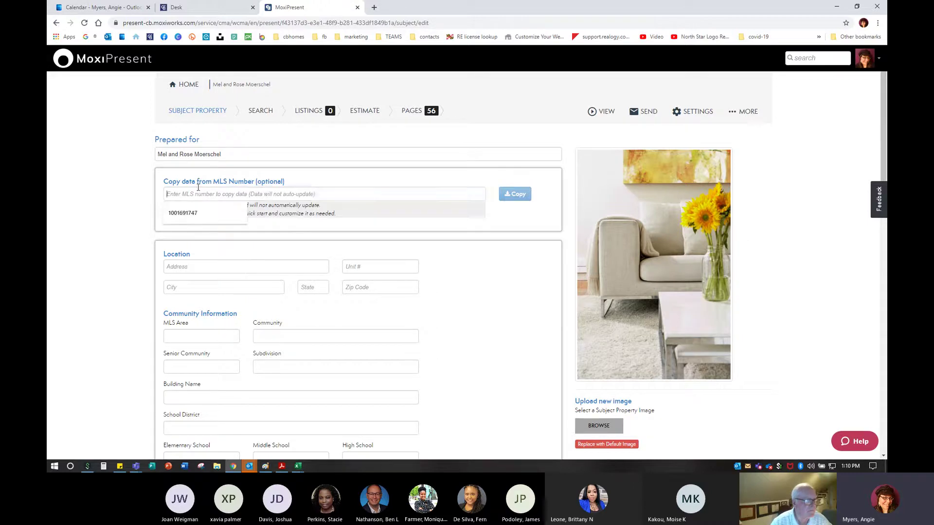
{"action": "left_click", "coordinate": [192, 217]}
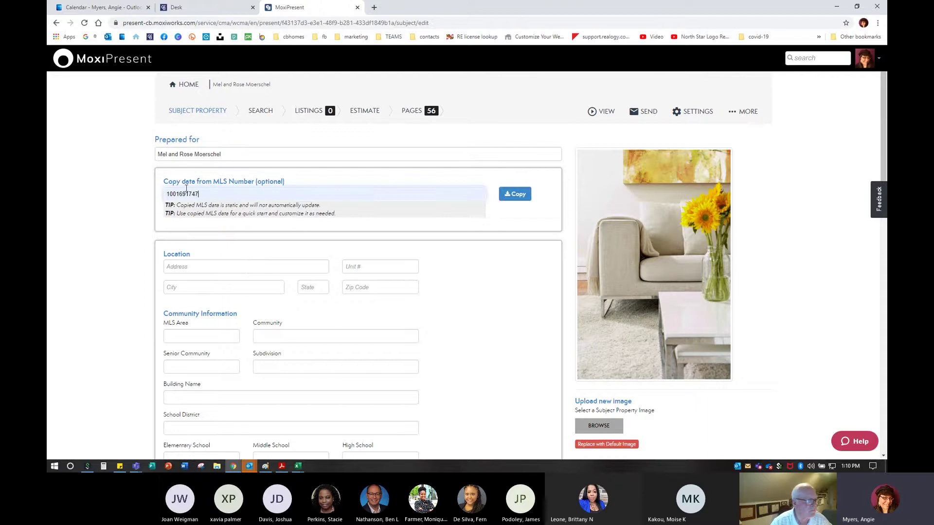
{"action": "left_click", "coordinate": [529, 199]}
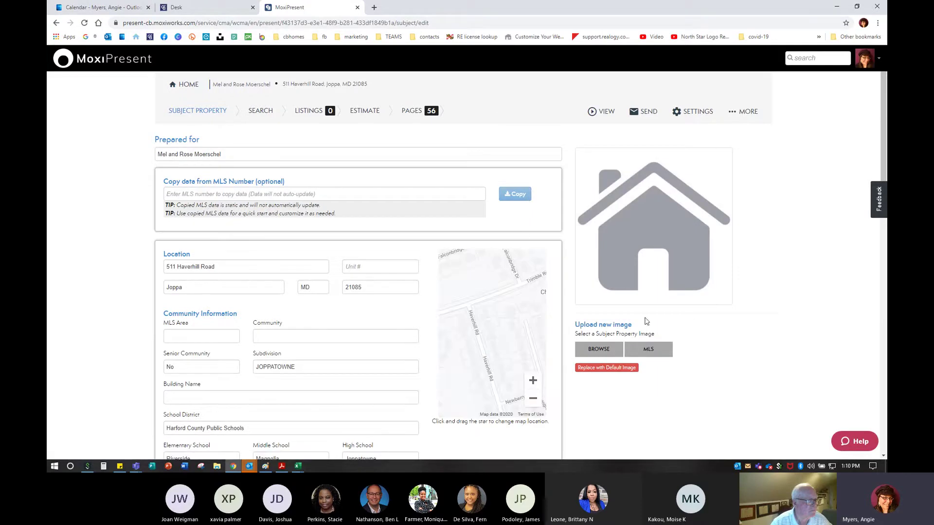
{"action": "scroll", "coordinate": [230, 312], "scroll_direction": "down", "scroll_amount": 1}
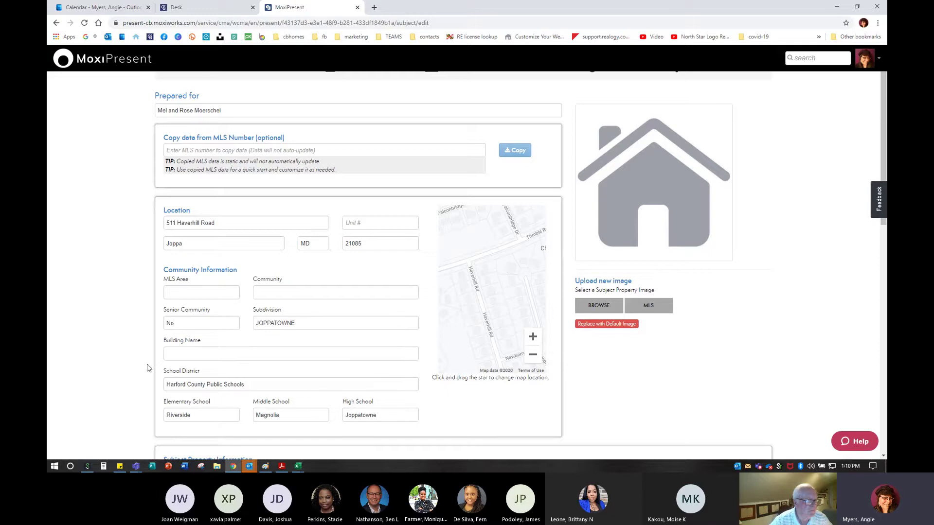
{"action": "scroll", "coordinate": [190, 356], "scroll_direction": "down", "scroll_amount": 1}
{"action": "scroll", "coordinate": [277, 246], "scroll_direction": "down", "scroll_amount": 2}
{"action": "scroll", "coordinate": [282, 249], "scroll_direction": "up", "scroll_amount": 1}
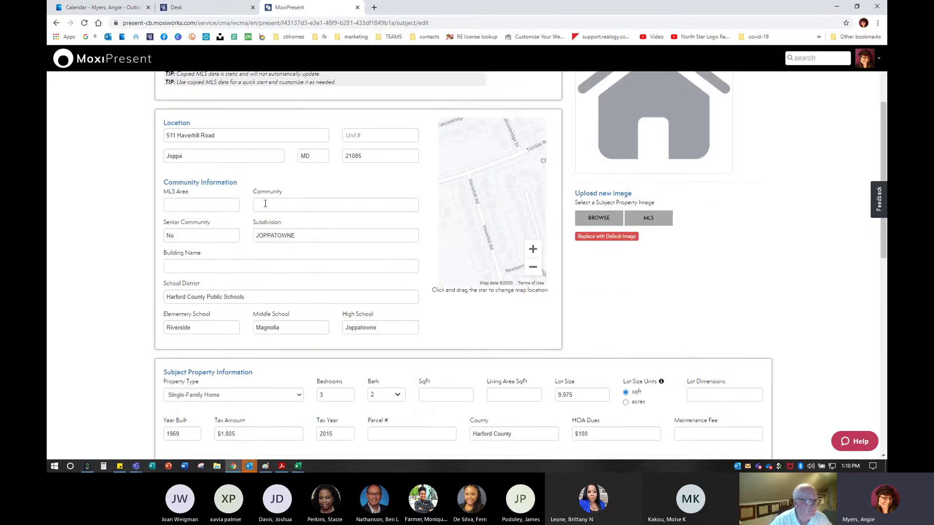
{"action": "scroll", "coordinate": [288, 257], "scroll_direction": "up", "scroll_amount": 3}
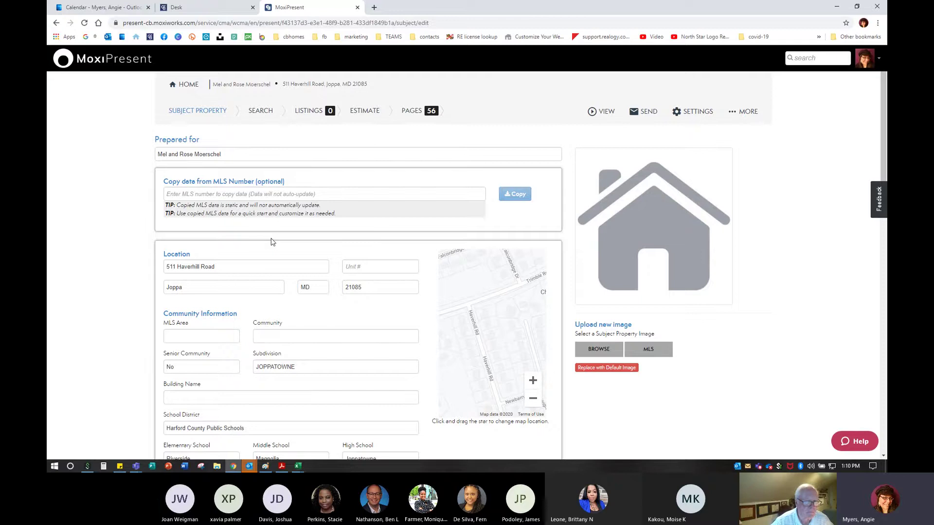
Change Subdivision to Joppatowne and enter Foster Branch as the Community
{"action": "scroll", "coordinate": [272, 241], "scroll_direction": "down", "scroll_amount": 4}
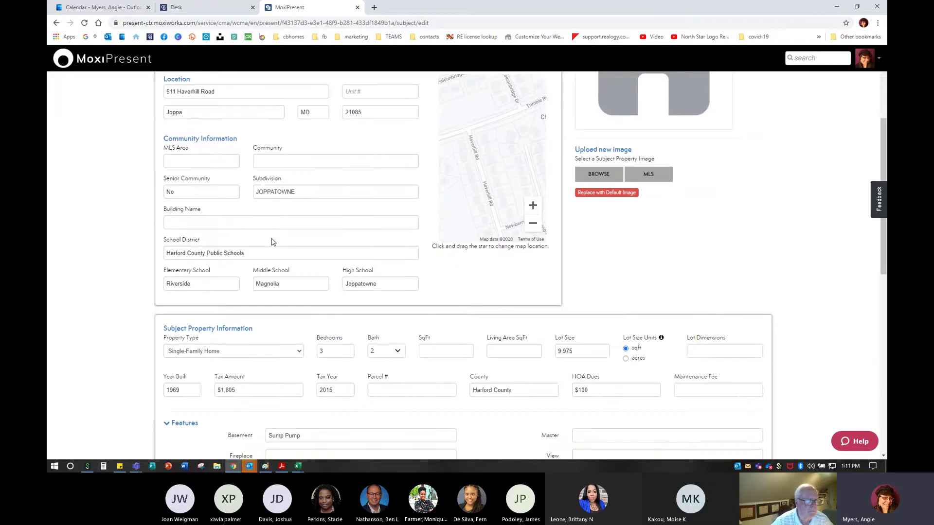
{"action": "left_click_drag", "start_coordinate": [298, 191], "coordinate": [234, 187]}
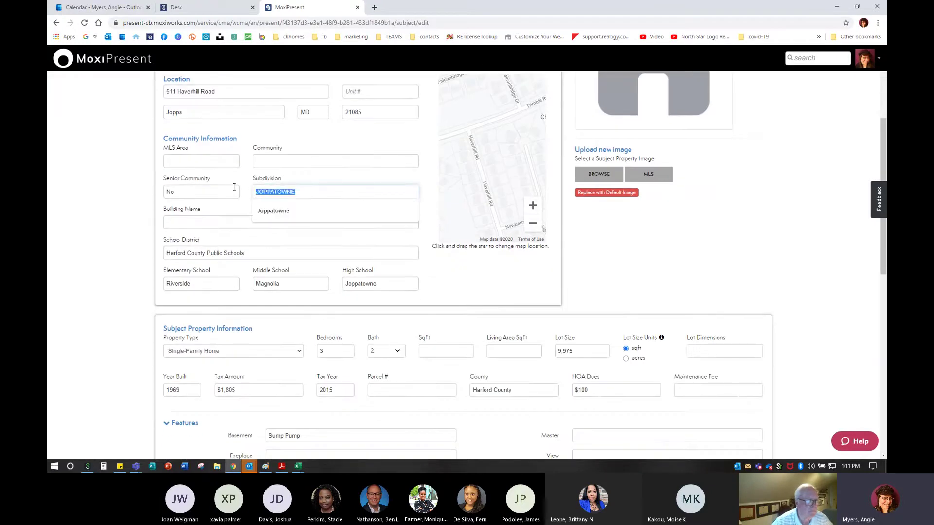
{"action": "type", "text": "Joppatowne"}
{"action": "key", "text": "shift+Tab"}
{"action": "key", "text": "shift+Tab"}
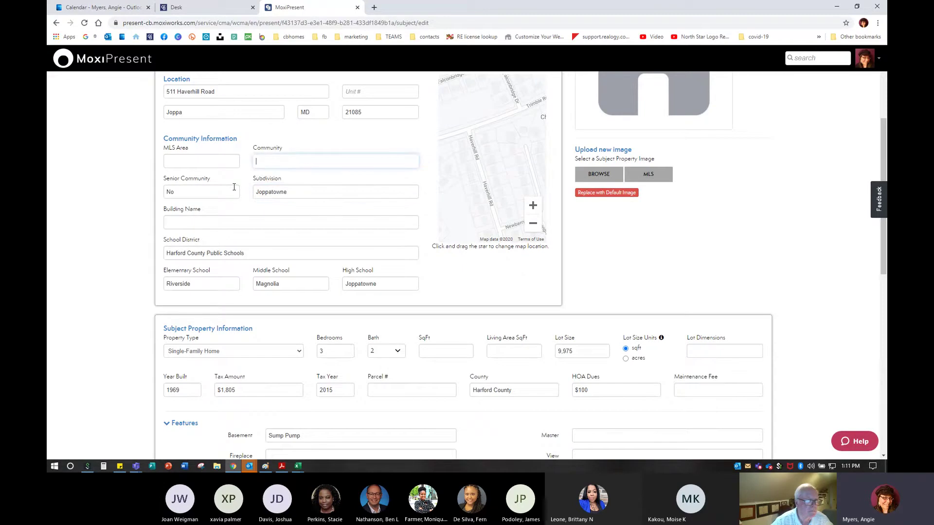
{"action": "type", "text": "Foster Branch"}
Clear the elementary, middle and high school names (Riverside, Magnolia, Joppatowne)
{"action": "double_click", "coordinate": [205, 283]}
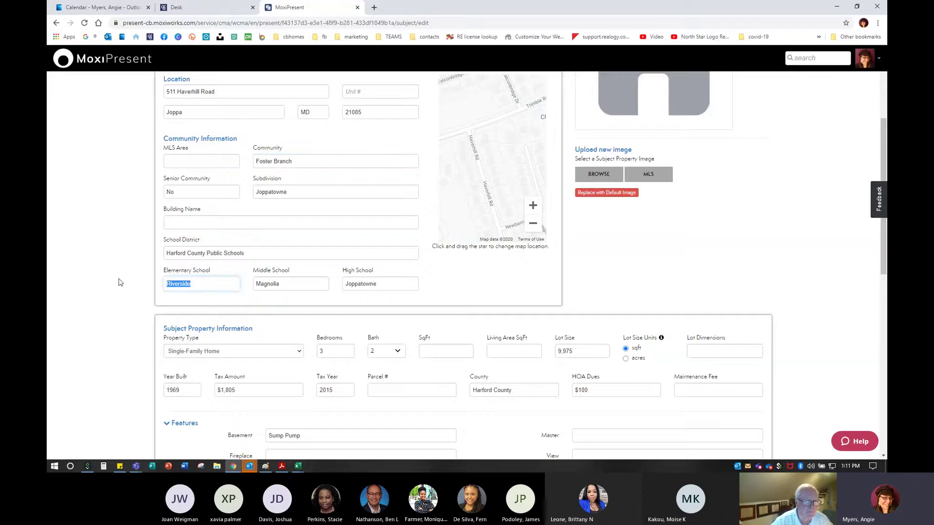
{"action": "key", "text": "BackSpace"}
{"action": "double_click", "coordinate": [272, 284]}
{"action": "key", "text": "BackSpace"}
{"action": "double_click", "coordinate": [360, 283]}
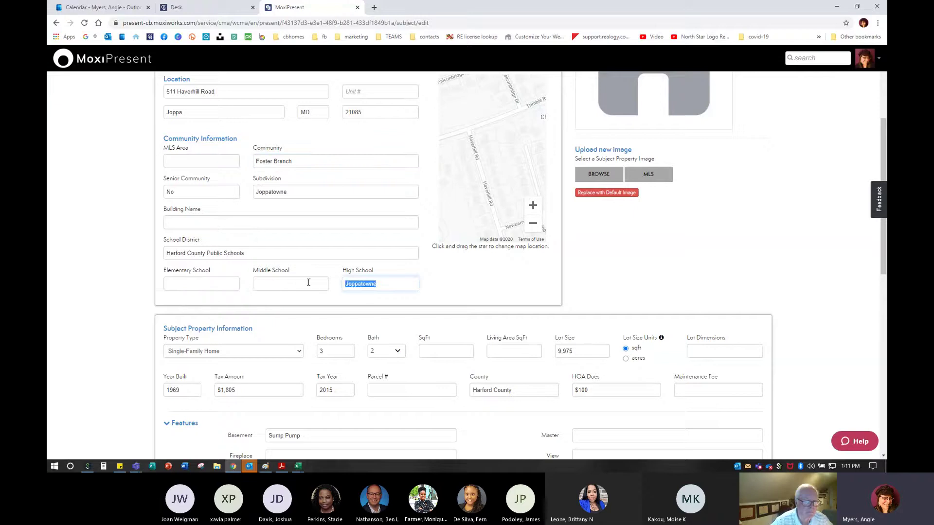
{"action": "key", "text": "BackSpace"}
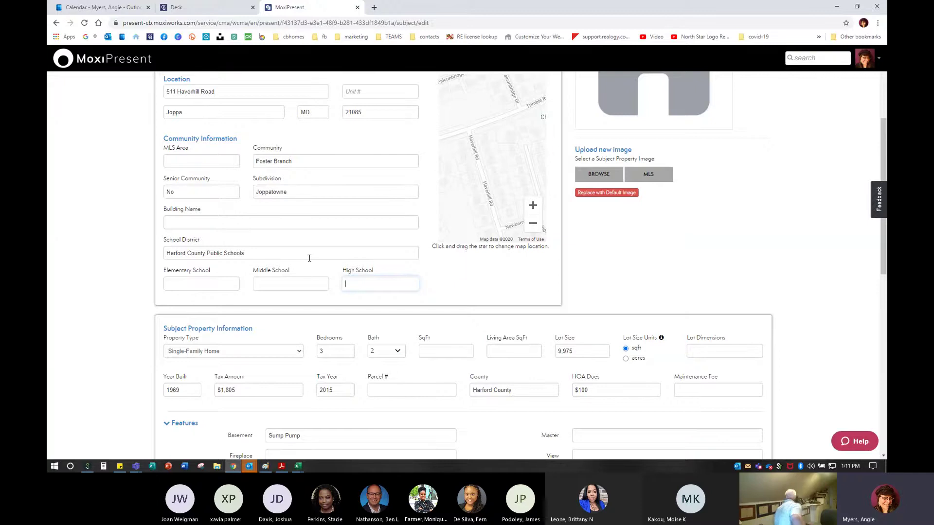
Delete the Tax Amount and Tax Year values
{"action": "scroll", "coordinate": [192, 277], "scroll_direction": "down", "scroll_amount": 1}
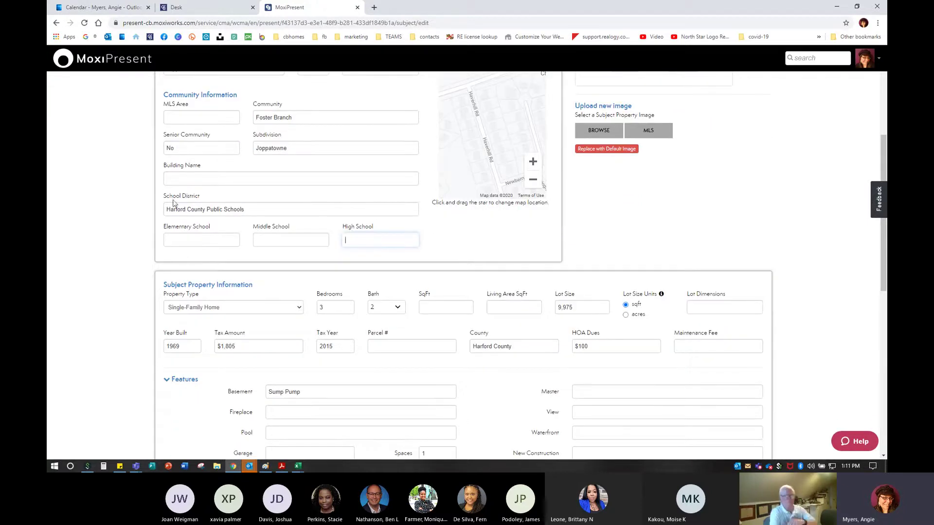
{"action": "scroll", "coordinate": [273, 395], "scroll_direction": "down", "scroll_amount": 1}
{"action": "scroll", "coordinate": [272, 396], "scroll_direction": "down", "scroll_amount": 1}
{"action": "left_click_drag", "start_coordinate": [260, 302], "coordinate": [199, 302]}
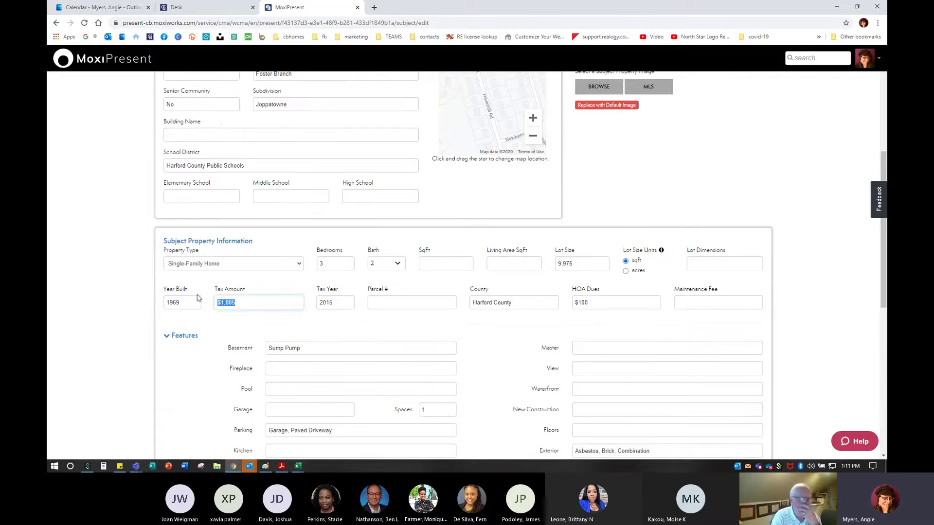
{"action": "key", "text": "BackSpace"}
{"action": "key", "text": "Tab"}
{"action": "key", "text": "BackSpace"}
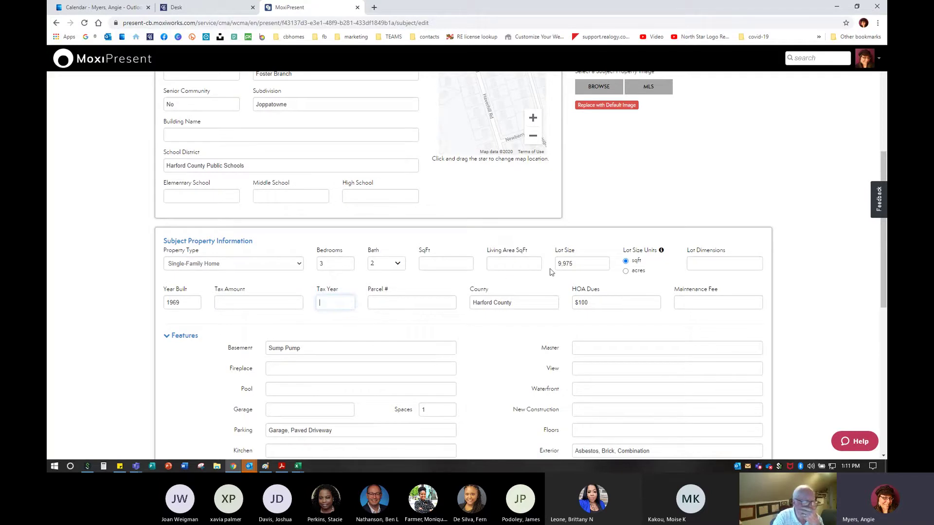
Add Pergo floors to the Floors feature
{"action": "left_click", "coordinate": [510, 263]}
{"action": "key", "text": "super+p"}
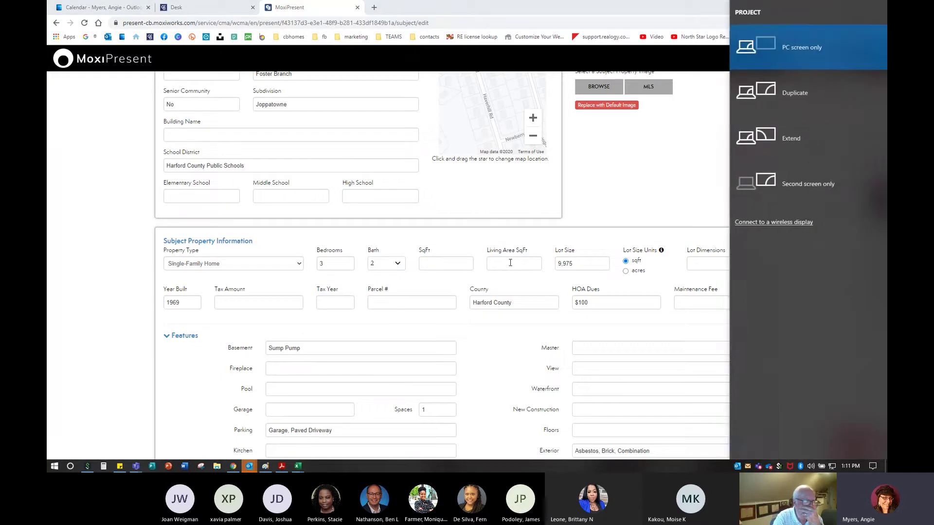
{"action": "key", "text": "Escape"}
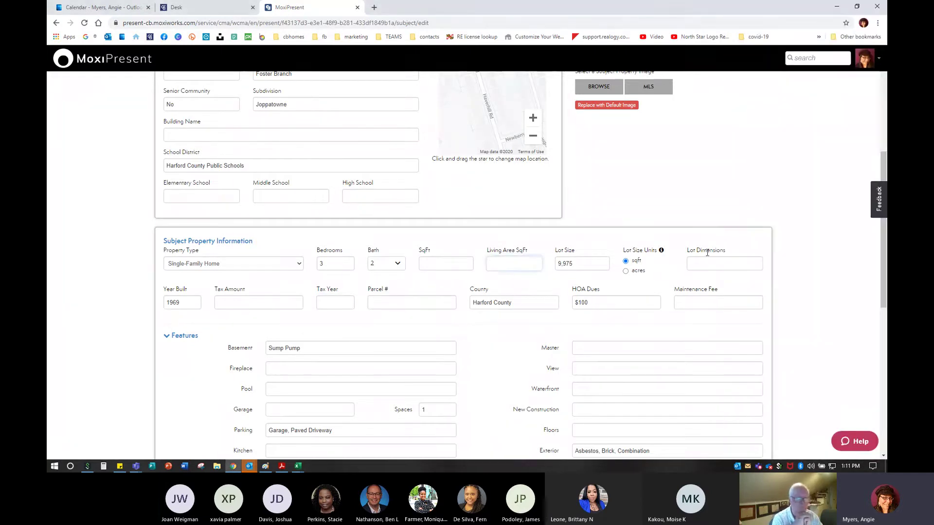
{"action": "scroll", "coordinate": [447, 349], "scroll_direction": "down", "scroll_amount": 1}
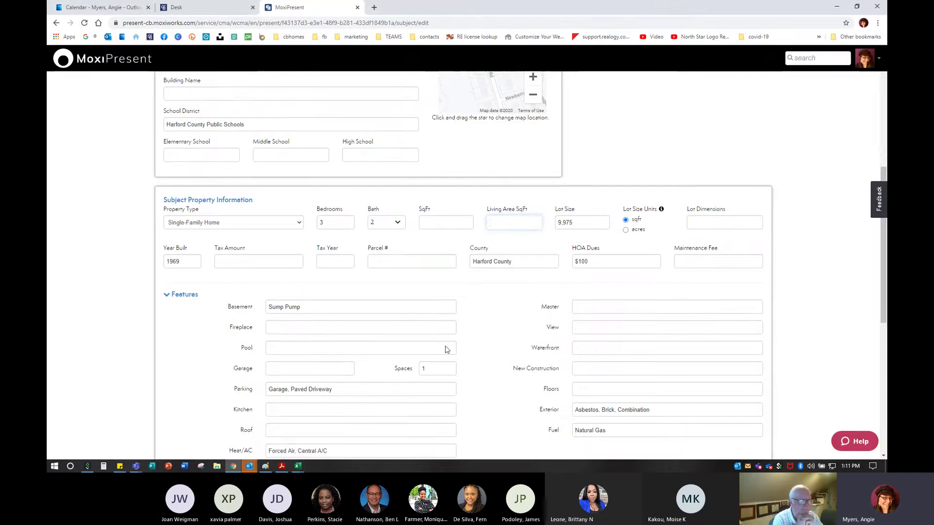
{"action": "scroll", "coordinate": [446, 349], "scroll_direction": "down", "scroll_amount": 2}
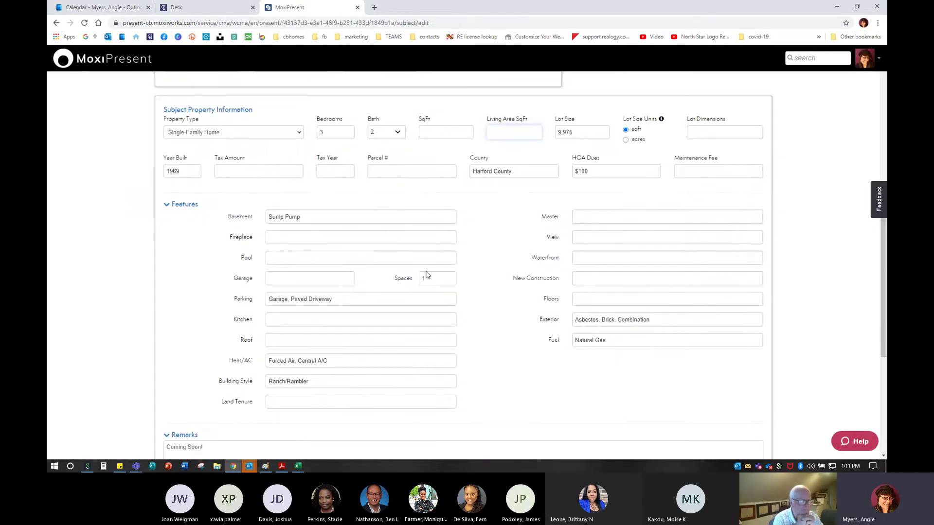
{"action": "left_click", "coordinate": [646, 298]}
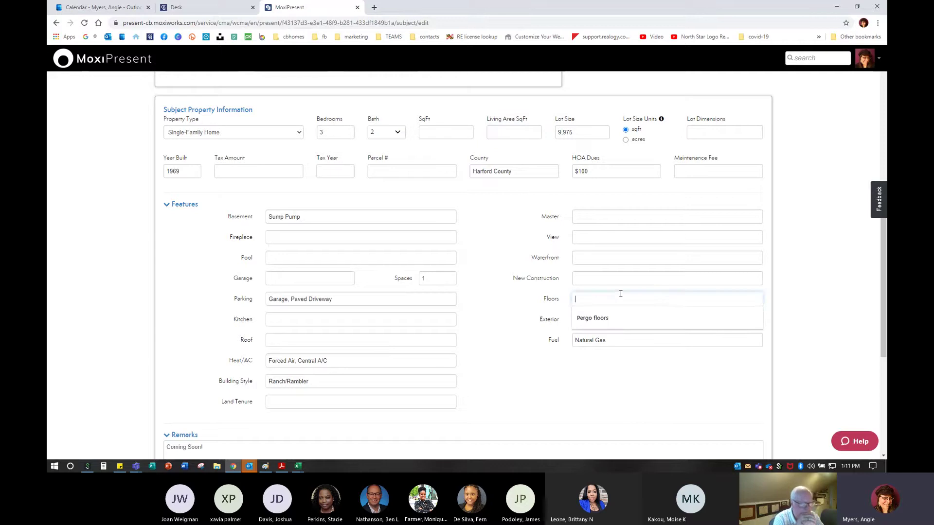
{"action": "left_click", "coordinate": [612, 319]}
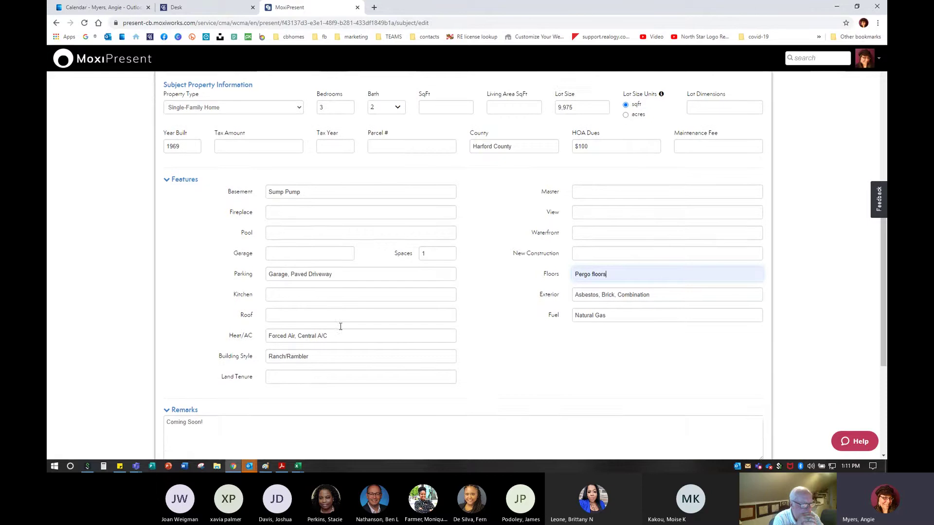
{"action": "scroll", "coordinate": [340, 326], "scroll_direction": "down", "scroll_amount": 5}
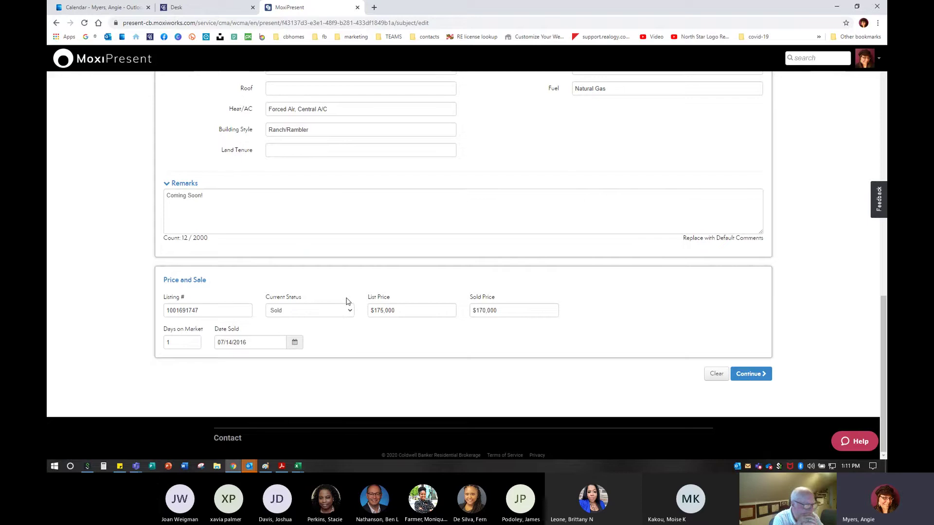
Replace the 'Coming Soon!' remark with 'Beautiful rancher...'
{"action": "triple_click", "coordinate": [204, 195]}
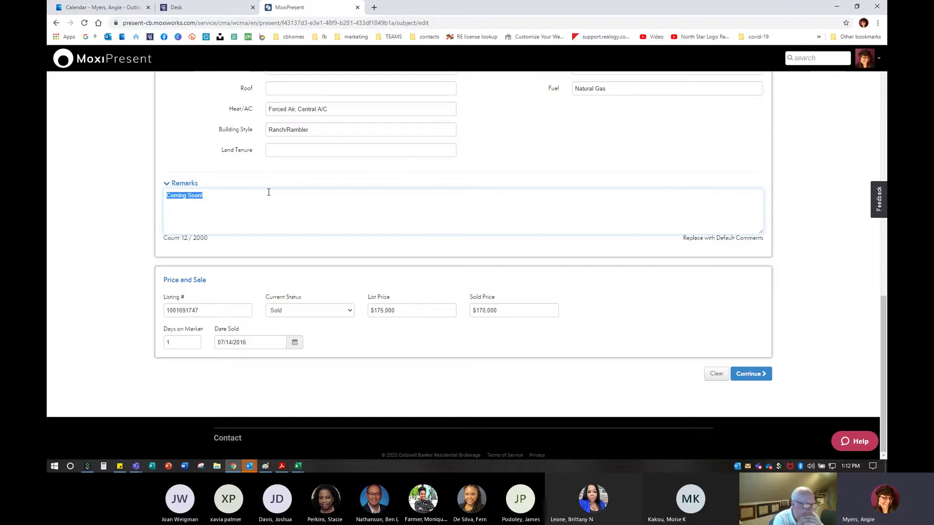
{"action": "type", "text": "Beautiful "}
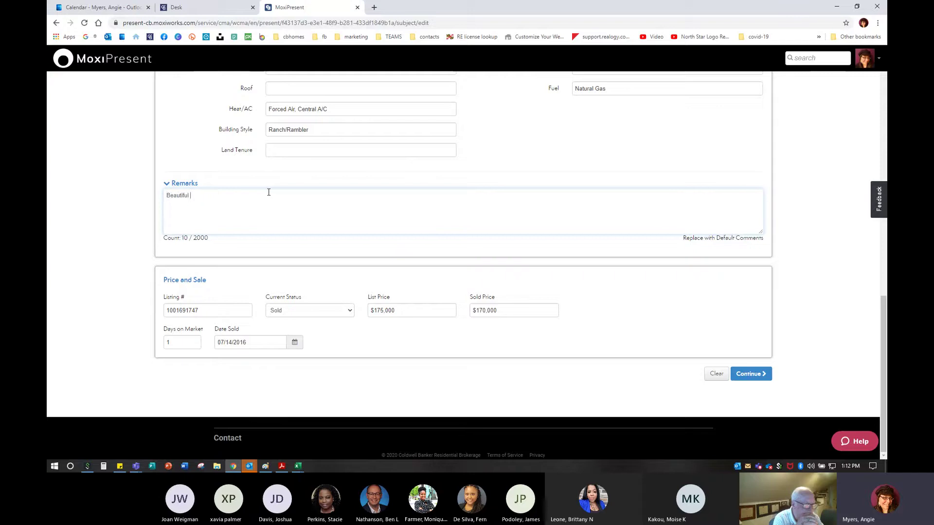
{"action": "type", "text": "rancher..."}
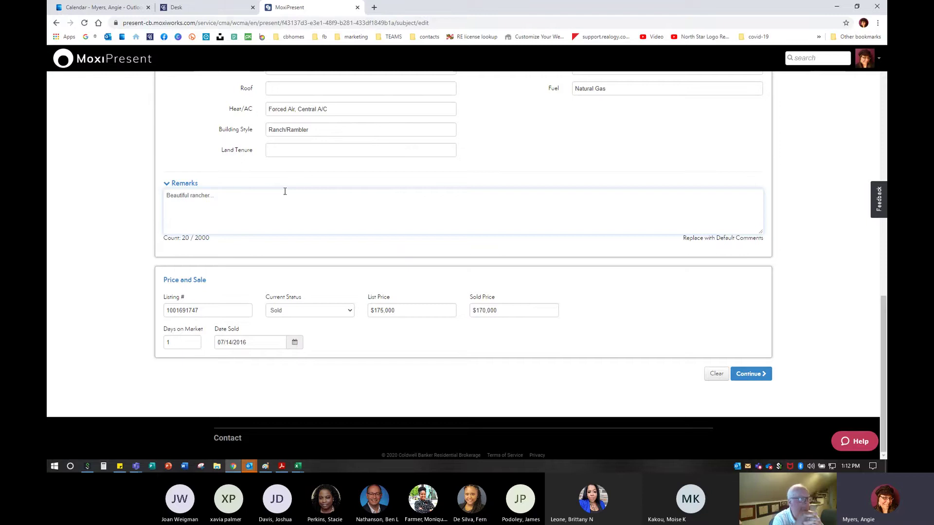
{"action": "scroll", "coordinate": [285, 192], "scroll_direction": "up", "scroll_amount": 10}
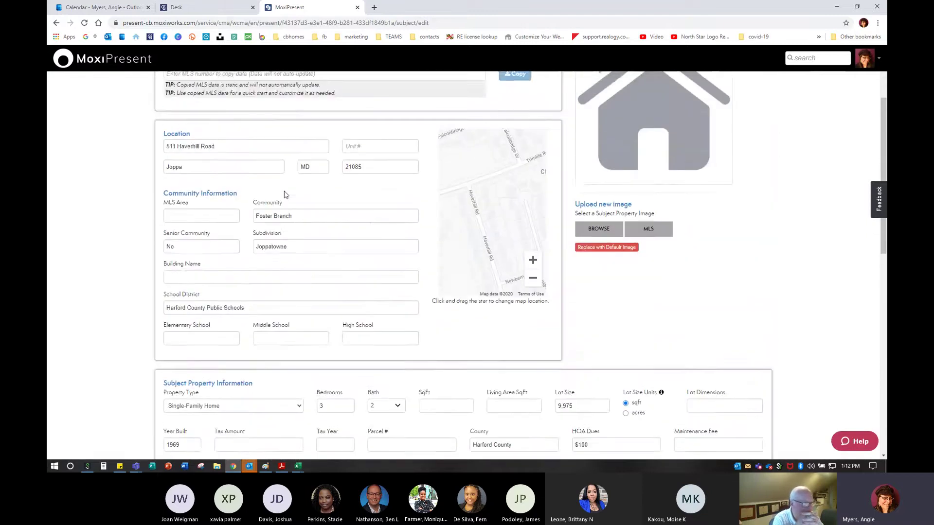
{"action": "scroll", "coordinate": [285, 195], "scroll_direction": "up", "scroll_amount": 2}
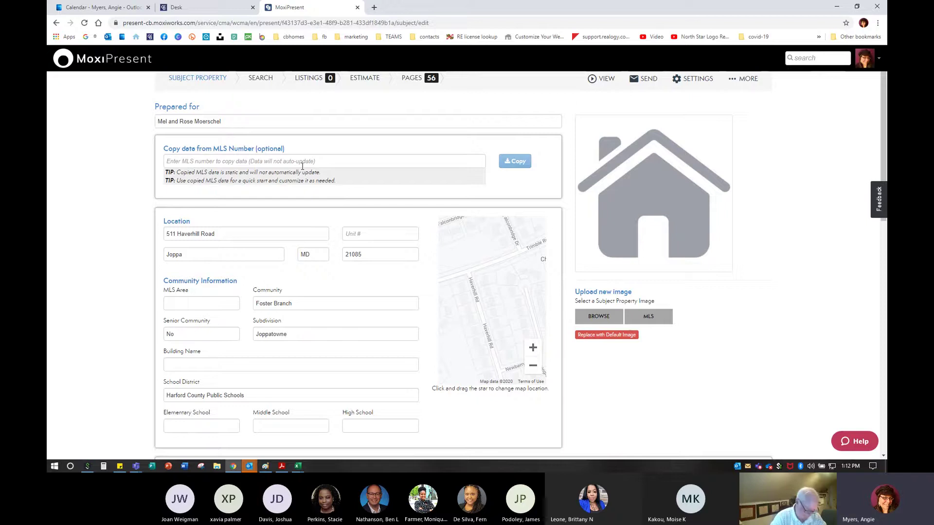
{"action": "scroll", "coordinate": [292, 250], "scroll_direction": "down", "scroll_amount": 9}
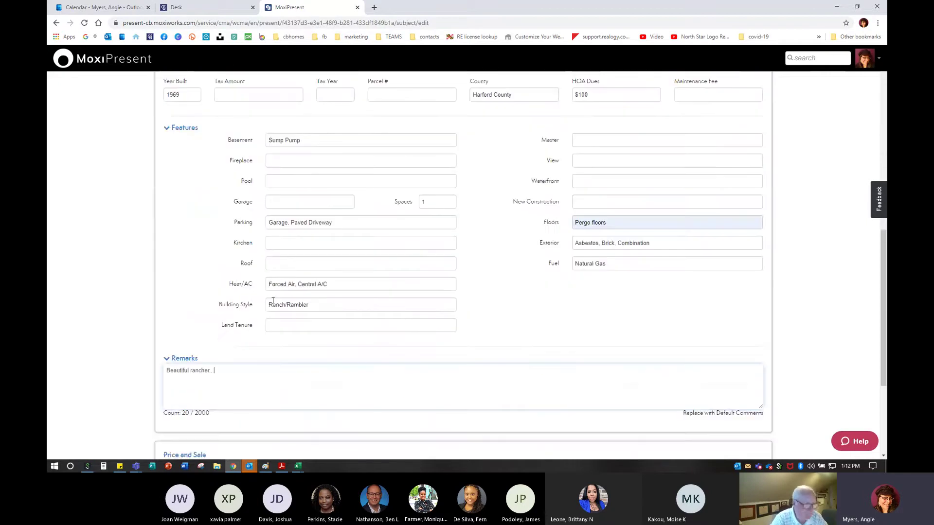
{"action": "scroll", "coordinate": [273, 300], "scroll_direction": "down", "scroll_amount": 4}
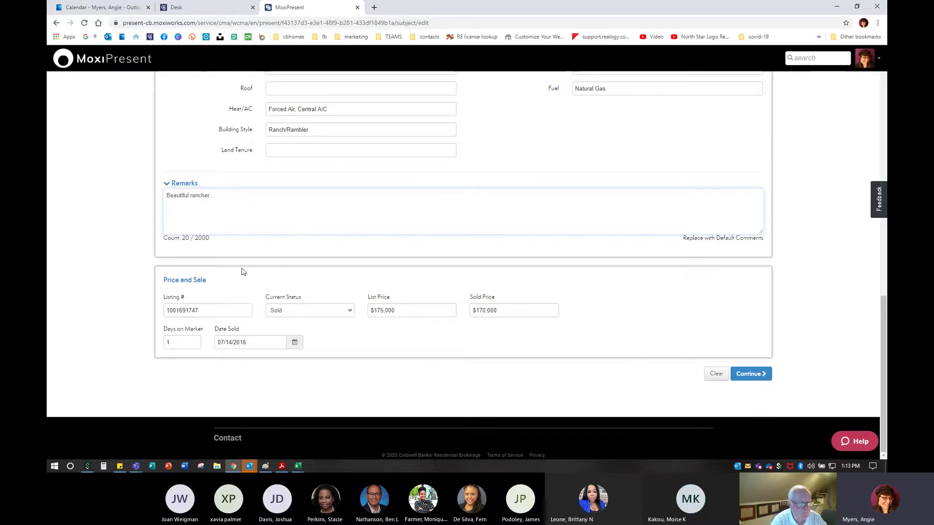
{"action": "scroll", "coordinate": [211, 316], "scroll_direction": "up", "scroll_amount": 5}
{"action": "scroll", "coordinate": [211, 318], "scroll_direction": "down", "scroll_amount": 5}
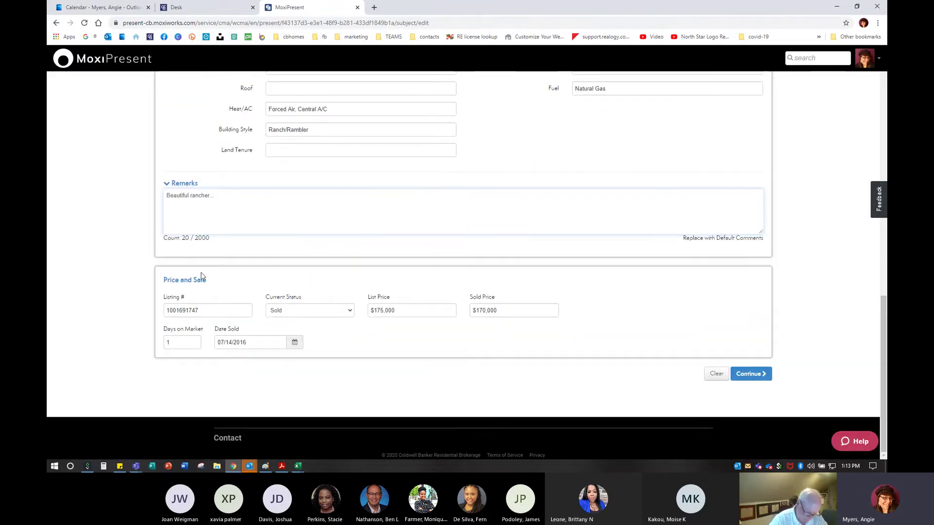
Clear Listing #, List Price, Sold Price, Date Sold and Days on Market
{"action": "left_click_drag", "start_coordinate": [204, 311], "coordinate": [104, 298]}
{"action": "key", "text": "BackSpace"}
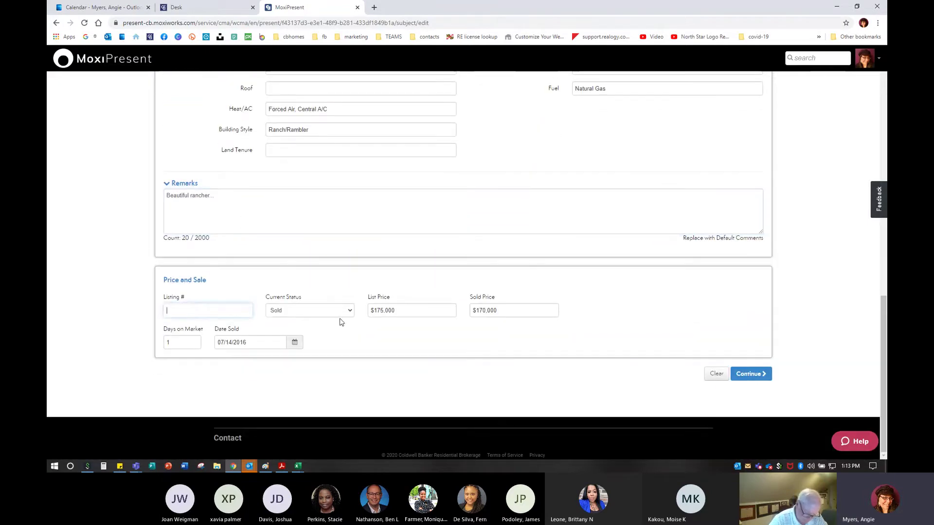
{"action": "key", "text": "Tab"}
{"action": "key", "text": "Tab"}
{"action": "key", "text": "BackSpace"}
{"action": "key", "text": "Tab"}
{"action": "key", "text": "BackSpace"}
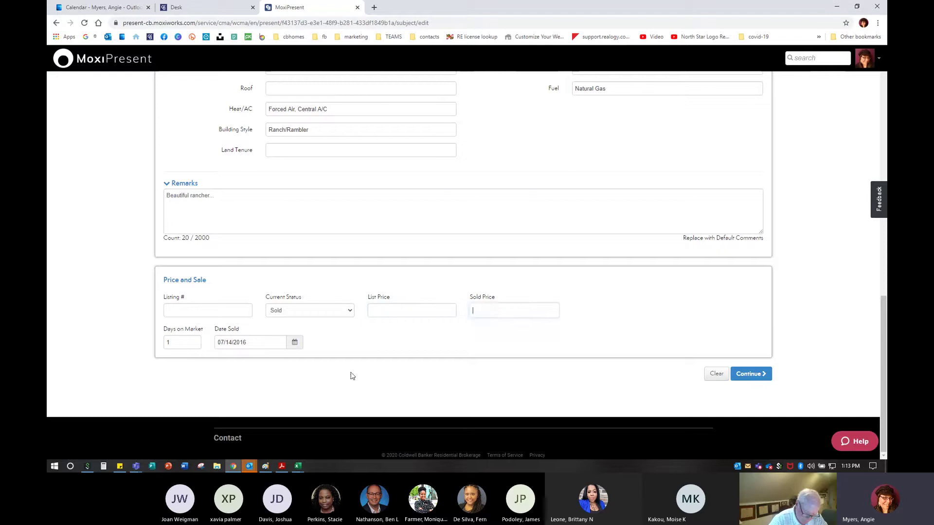
{"action": "left_click", "coordinate": [266, 344]}
{"action": "key", "text": "BackSpace"}
{"action": "left_click", "coordinate": [176, 343]}
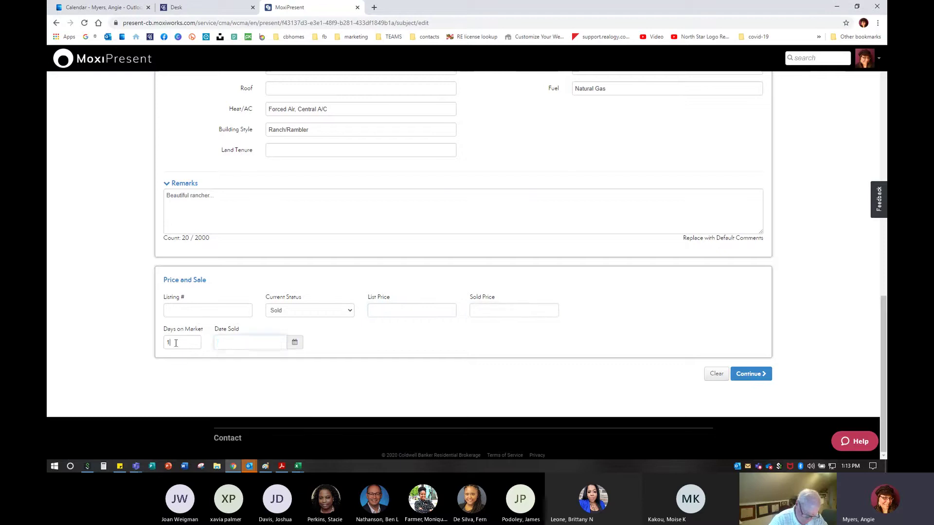
{"action": "key", "text": "BackSpace"}
Set Current Status to Other and continue to the next step
{"action": "left_click", "coordinate": [310, 312]}
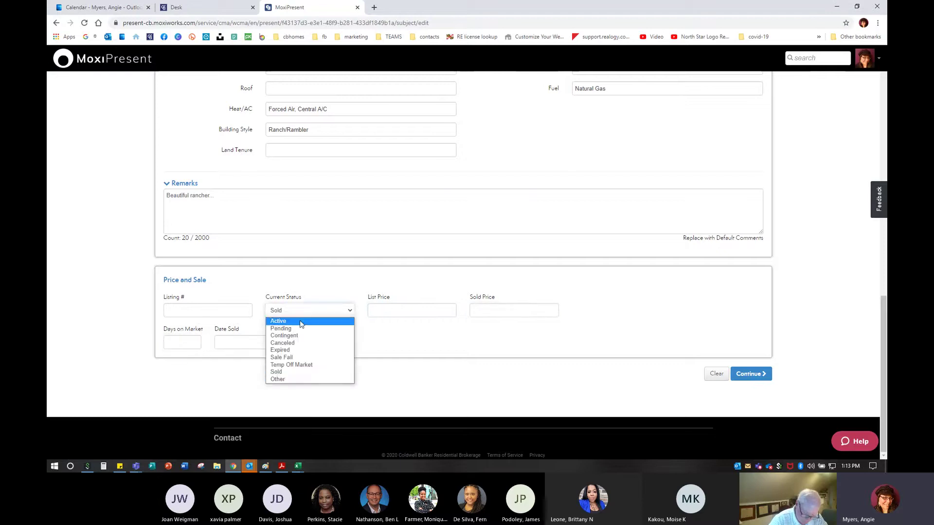
{"action": "left_click", "coordinate": [277, 379]}
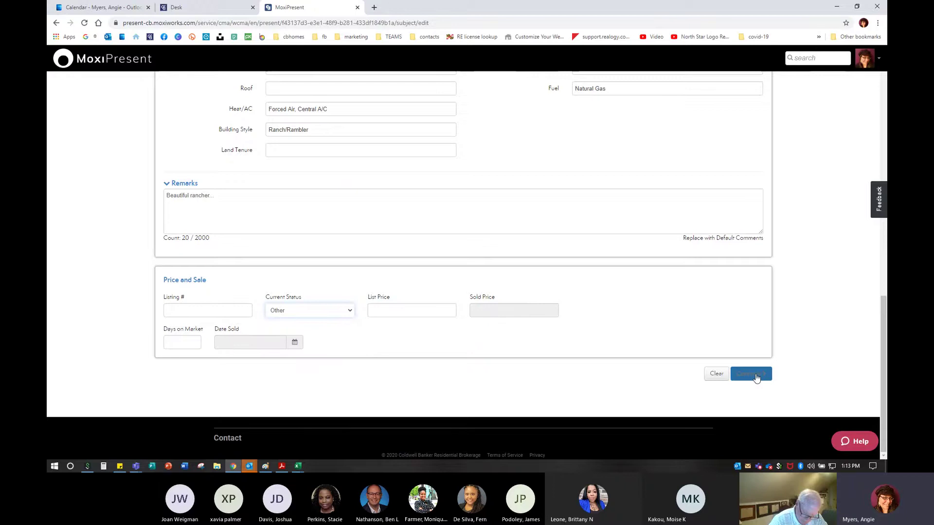
{"action": "left_click", "coordinate": [756, 378]}
Go to the Search step and zoom the map in three levels, then out one, leaving 16 listings
{"action": "left_click", "coordinate": [764, 377]}
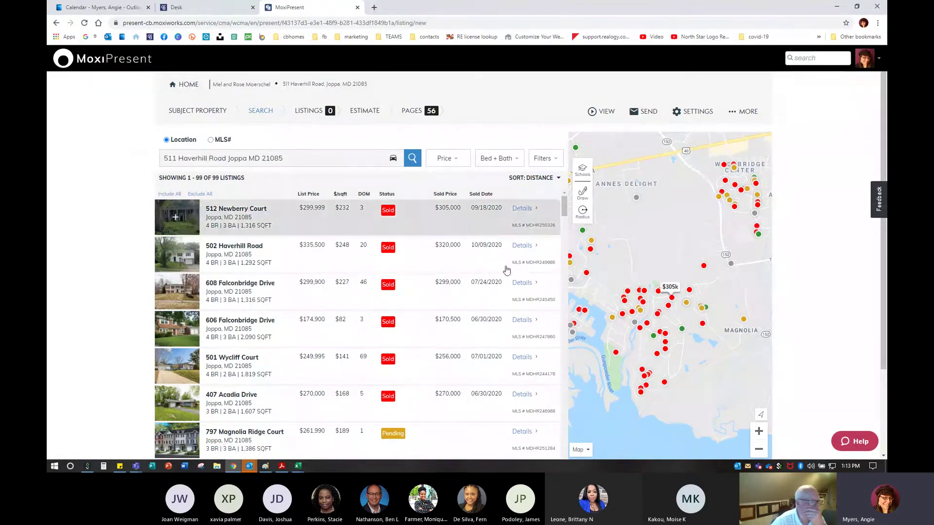
{"action": "mouse_move", "coordinate": [738, 168]}
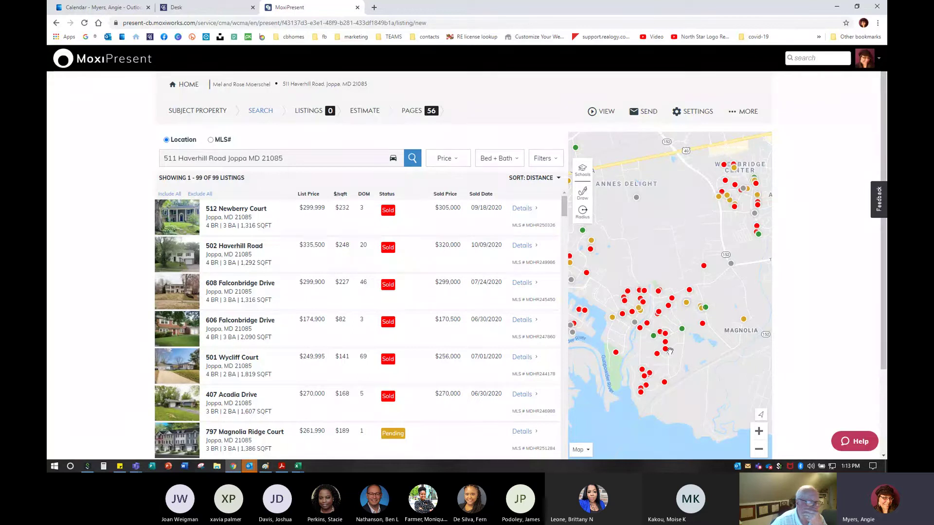
{"action": "mouse_move", "coordinate": [665, 346]}
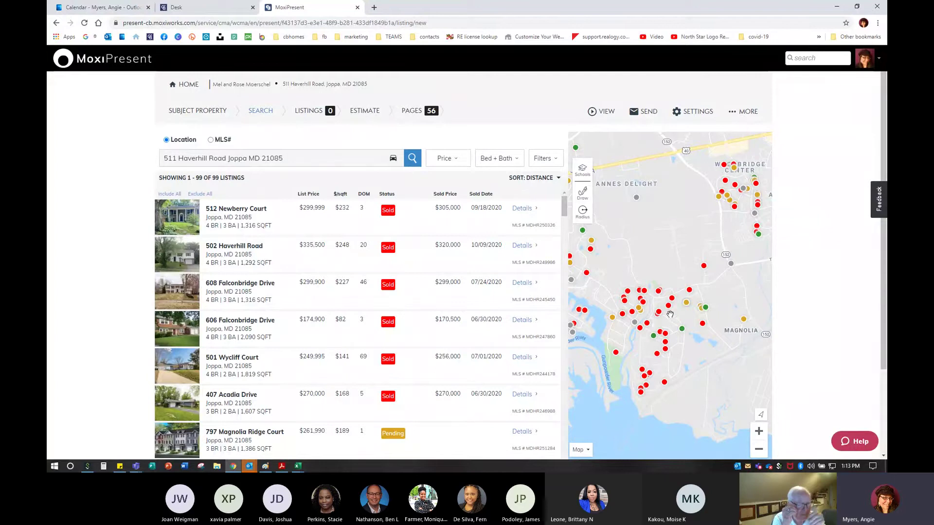
{"action": "mouse_move", "coordinate": [686, 310]}
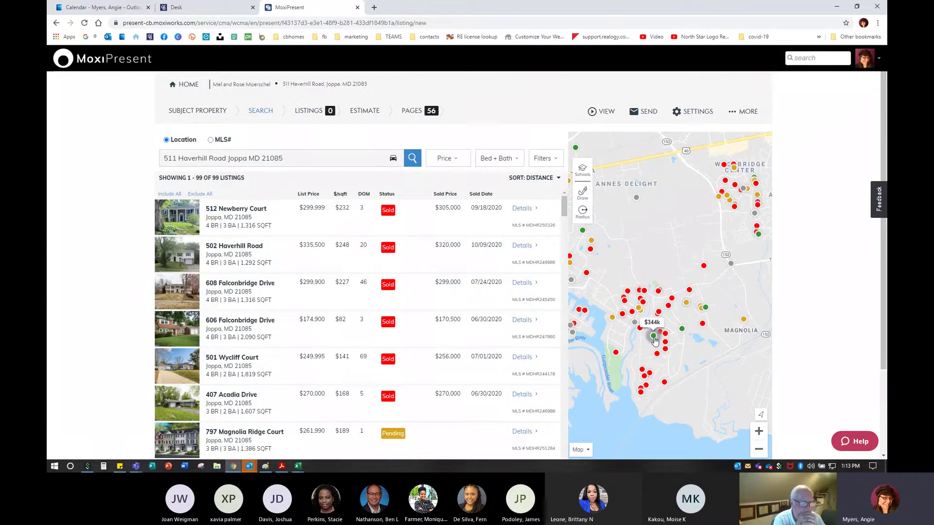
{"action": "left_click", "coordinate": [758, 432]}
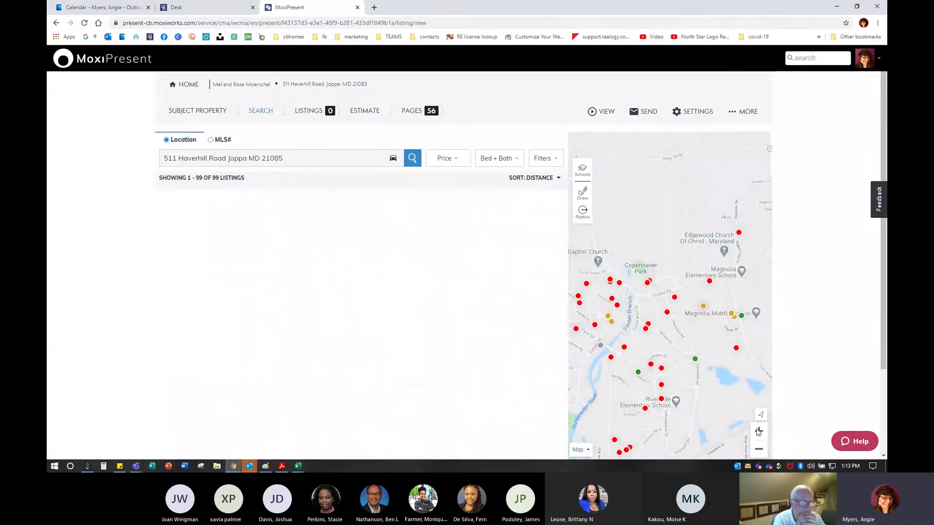
{"action": "left_click", "coordinate": [758, 433]}
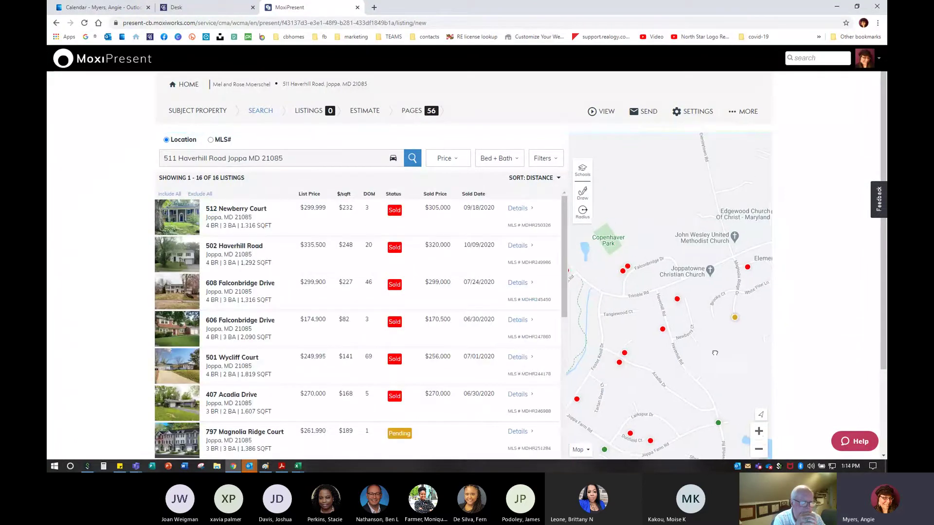
{"action": "left_click", "coordinate": [759, 432]}
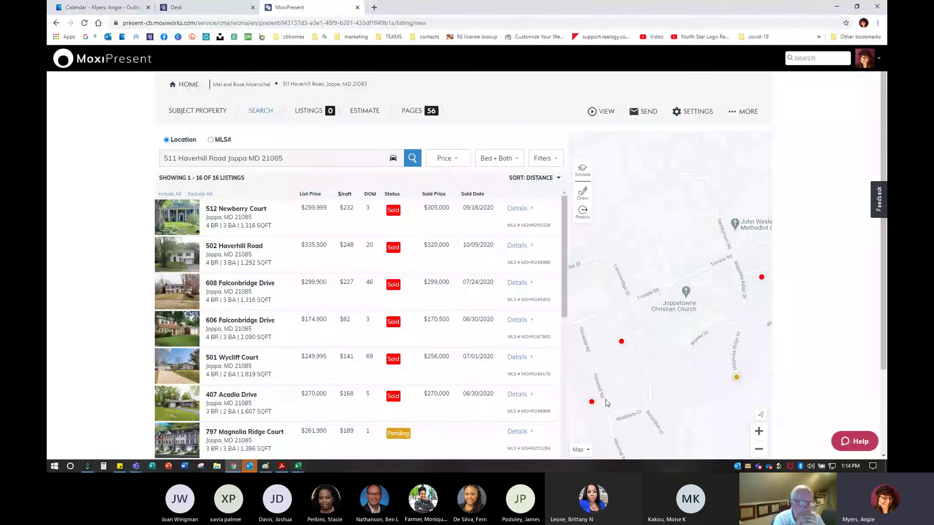
{"action": "left_click", "coordinate": [758, 449]}
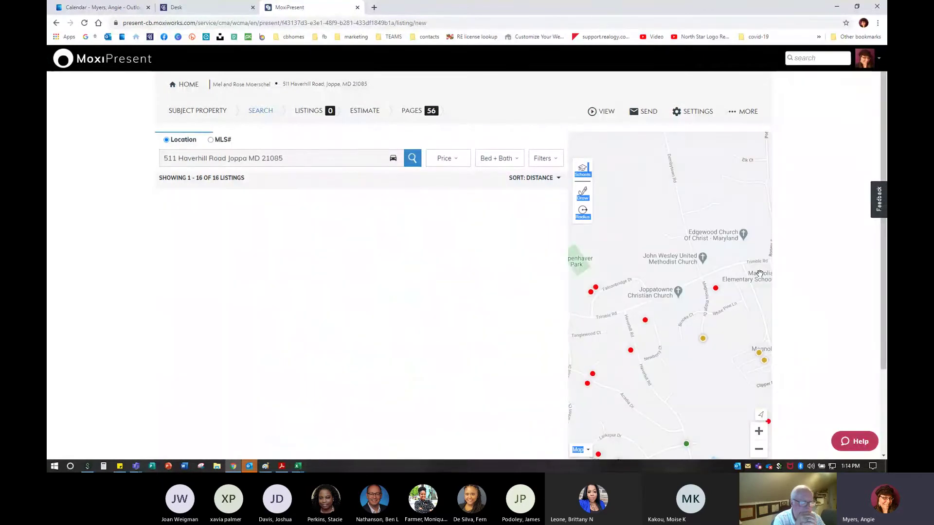
{"action": "left_click", "coordinate": [548, 160]}
{"action": "left_click", "coordinate": [548, 160]}
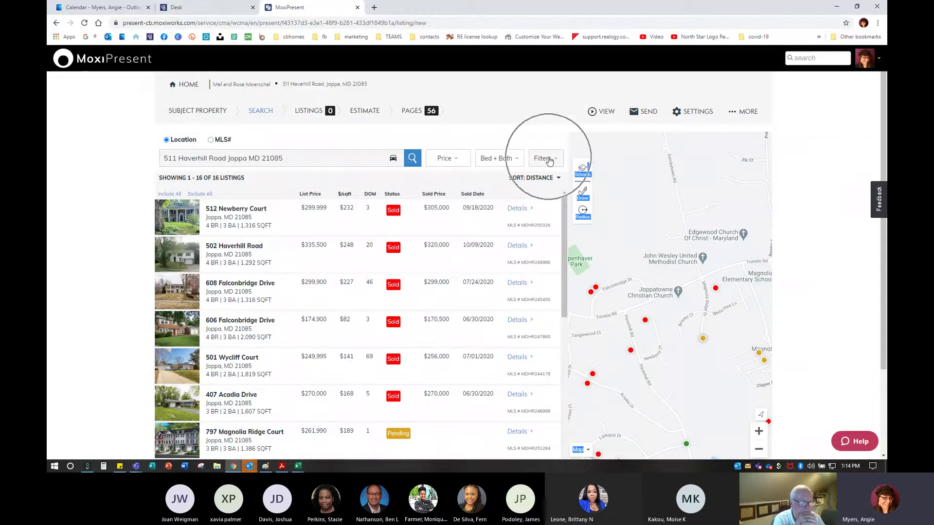
{"action": "left_click", "coordinate": [548, 160]}
{"action": "left_click", "coordinate": [549, 160]}
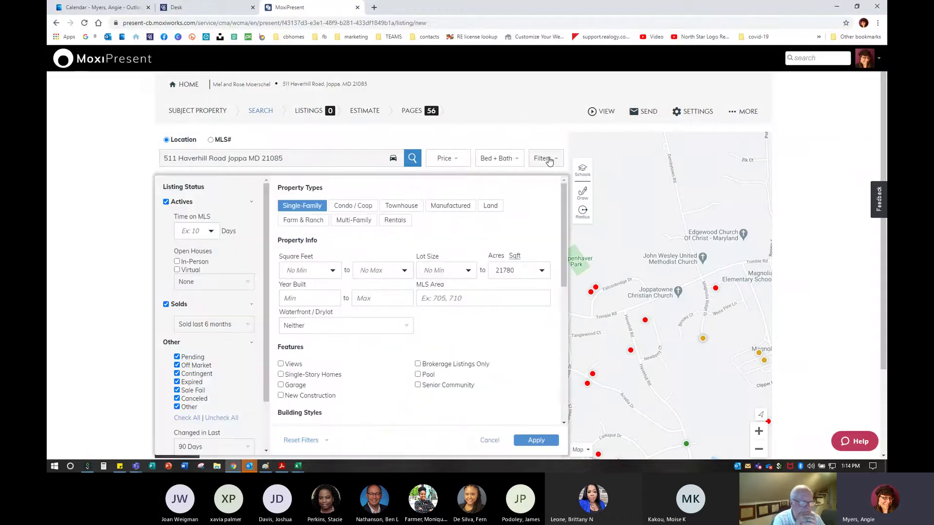
{"action": "scroll", "coordinate": [362, 397], "scroll_direction": "down", "scroll_amount": 10}
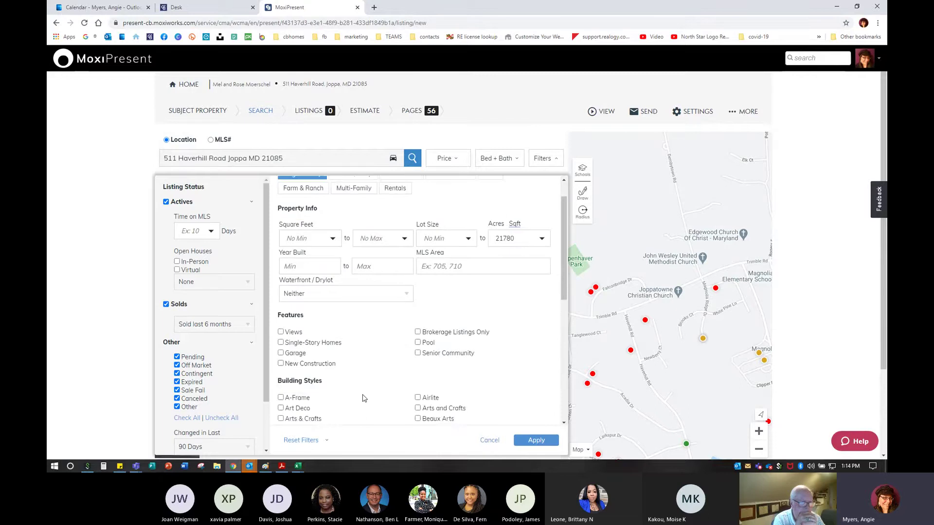
{"action": "scroll", "coordinate": [362, 398], "scroll_direction": "down", "scroll_amount": 2}
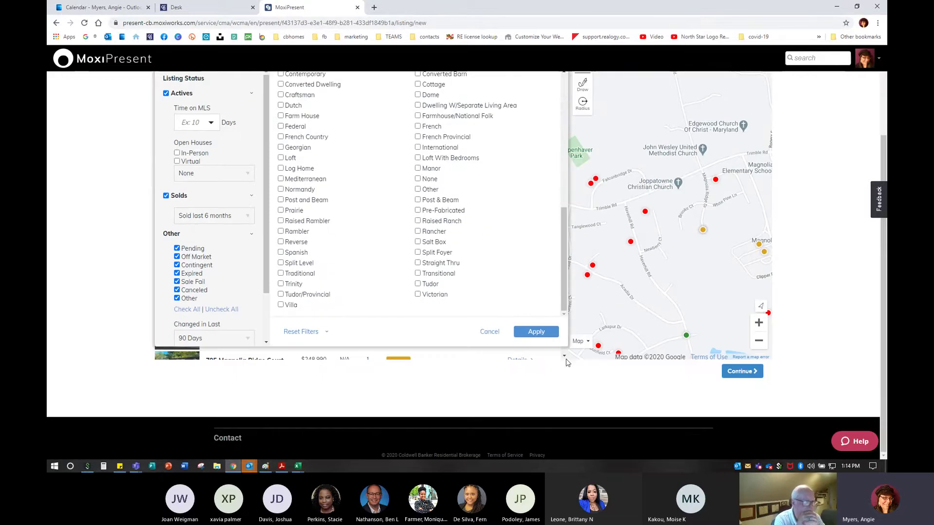
{"action": "left_click", "coordinate": [536, 332]}
{"action": "scroll", "coordinate": [328, 366], "scroll_direction": "up", "scroll_amount": 2}
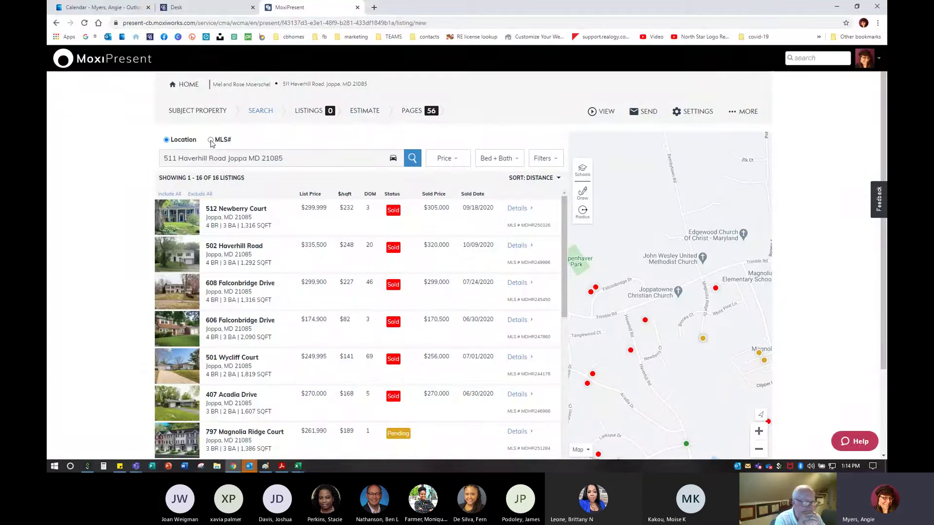
Switch the search to MLS# and enter MDHR250326, MDHR249986 and MDHR245450
{"action": "left_click", "coordinate": [211, 140]}
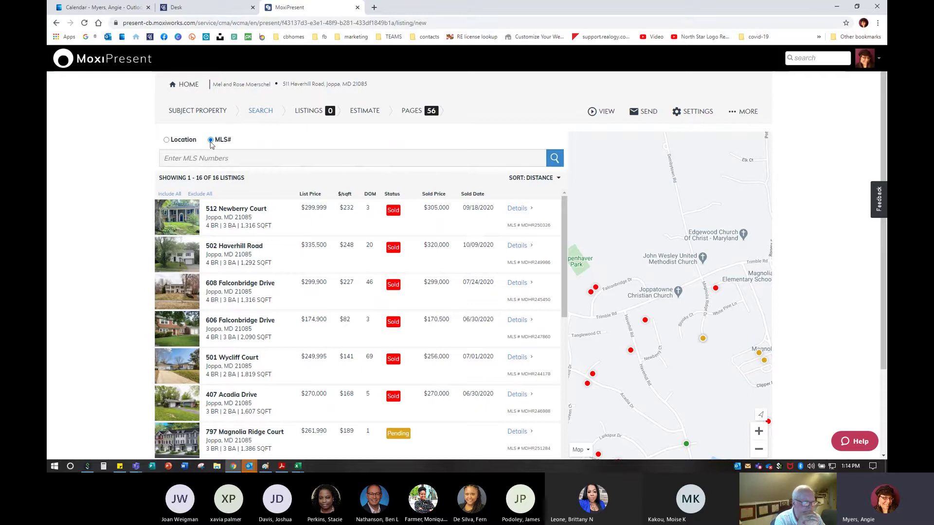
{"action": "left_click", "coordinate": [201, 160]}
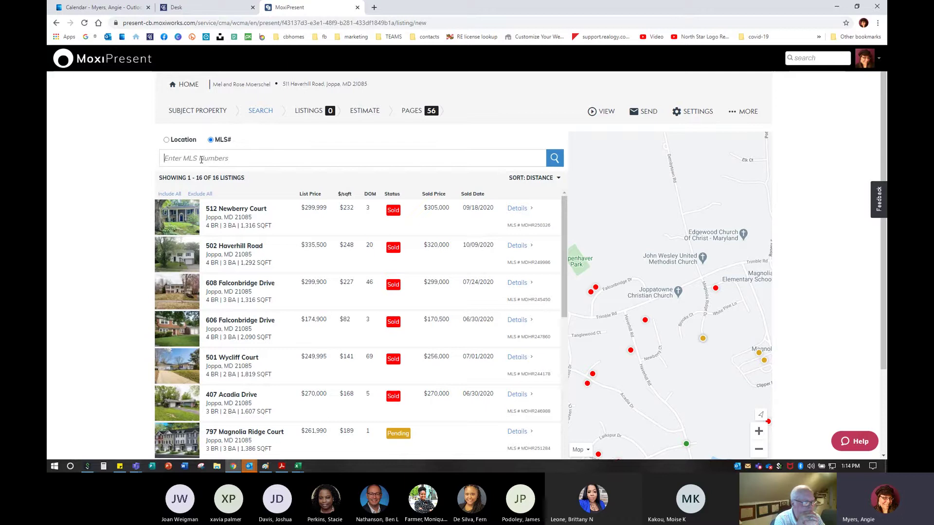
{"action": "type", "text": "MD"}
{"action": "type", "text": "HR250326,MDHR2492"}
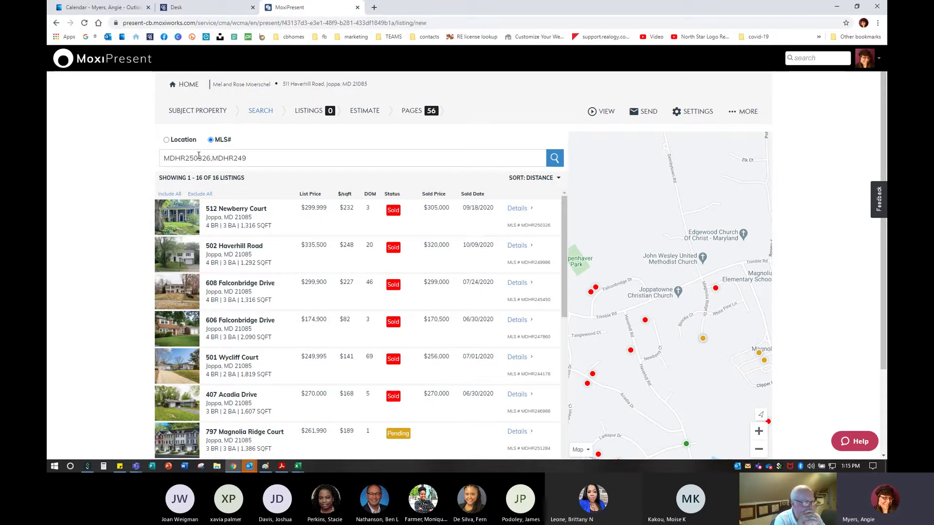
{"action": "type", "text": "6,M"}
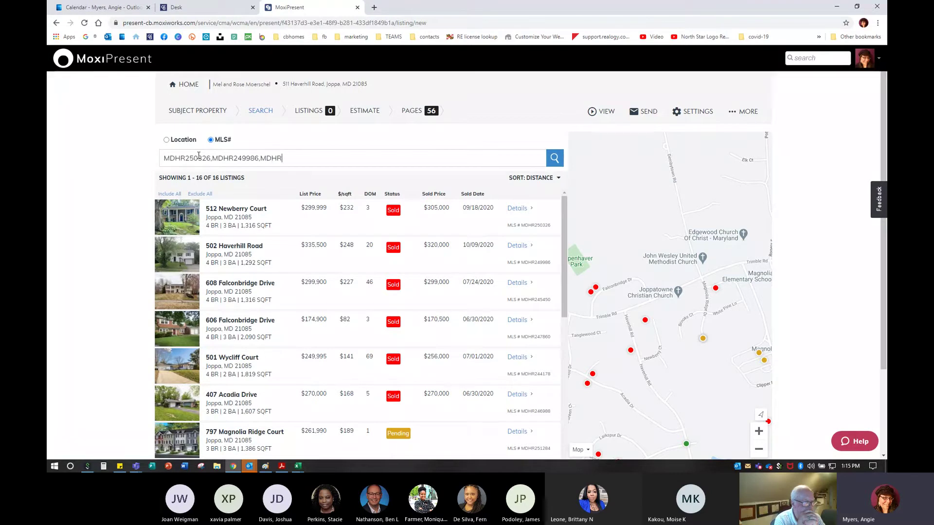
{"action": "type", "text": "DHR24"}
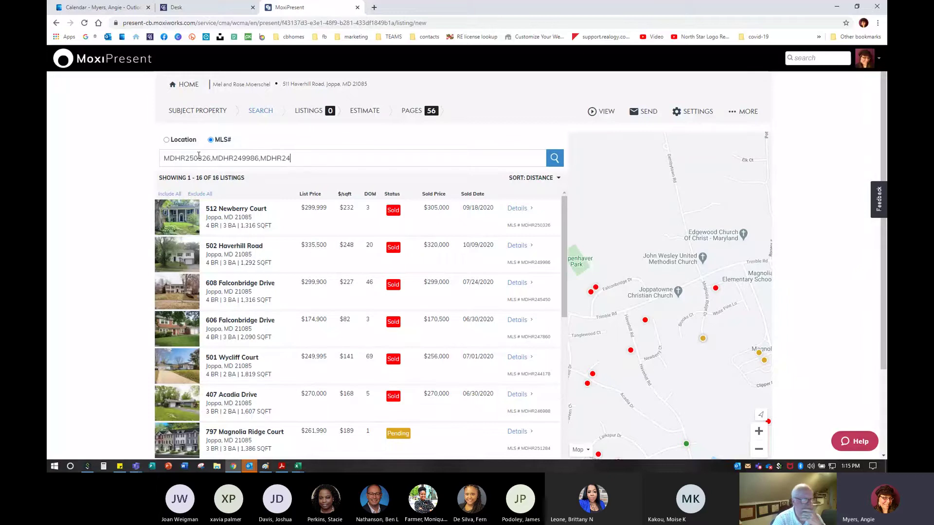
{"action": "type", "text": "5450"}
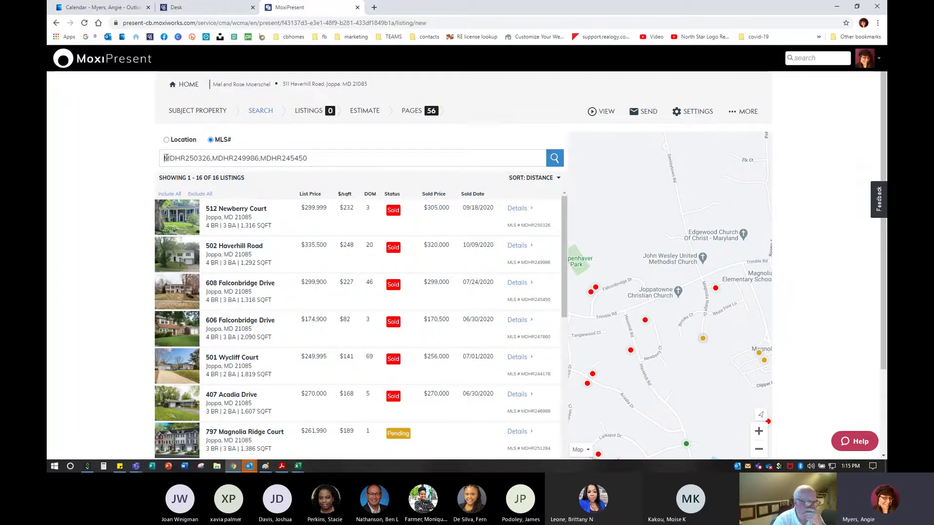
{"action": "left_click_drag", "start_coordinate": [165, 158], "coordinate": [338, 158]}
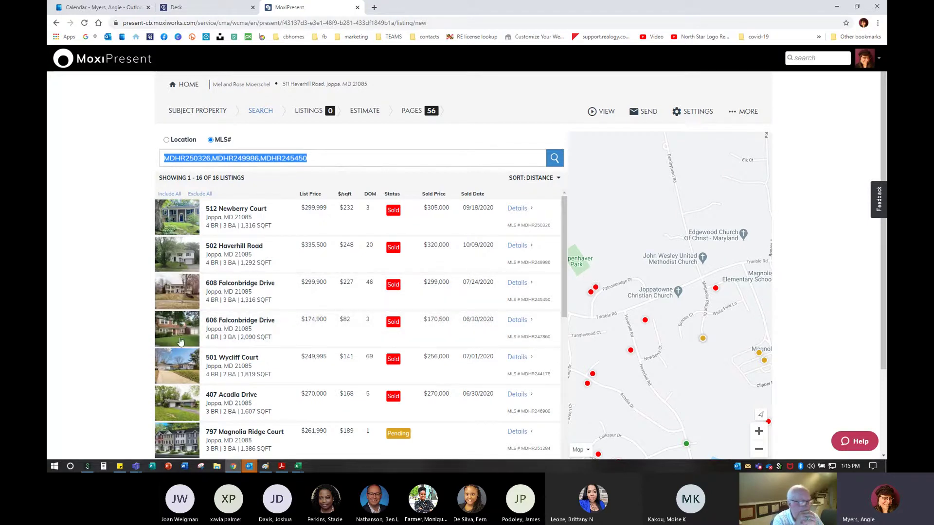
{"action": "left_click", "coordinate": [174, 400]}
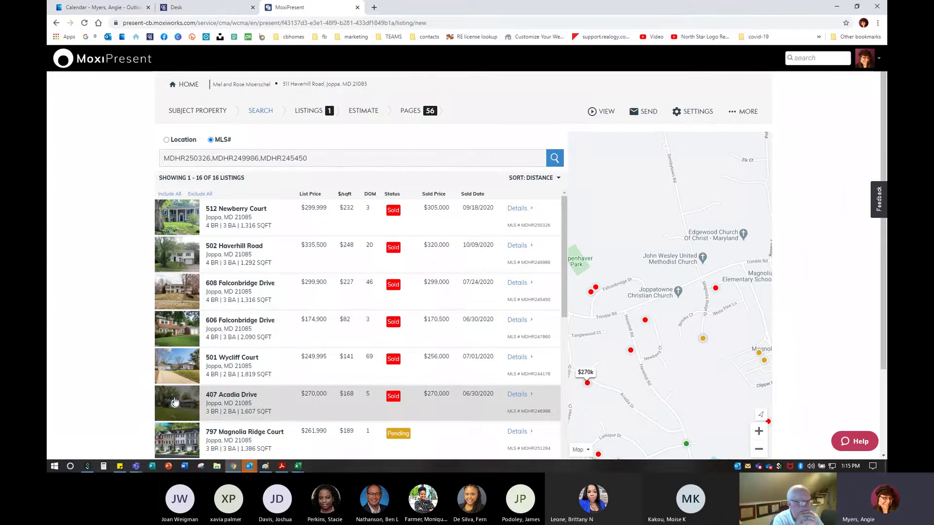
{"action": "scroll", "coordinate": [178, 389], "scroll_direction": "down", "scroll_amount": 5}
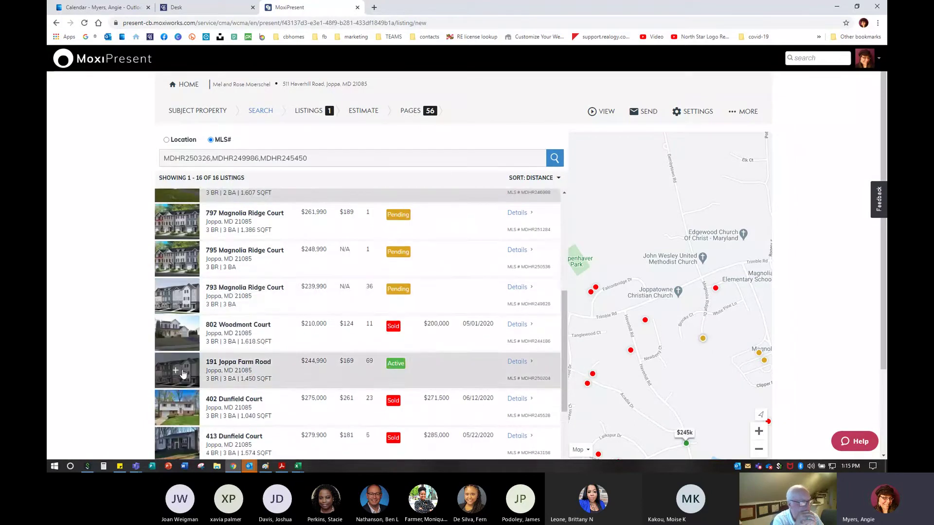
{"action": "scroll", "coordinate": [183, 374], "scroll_direction": "down", "scroll_amount": 5}
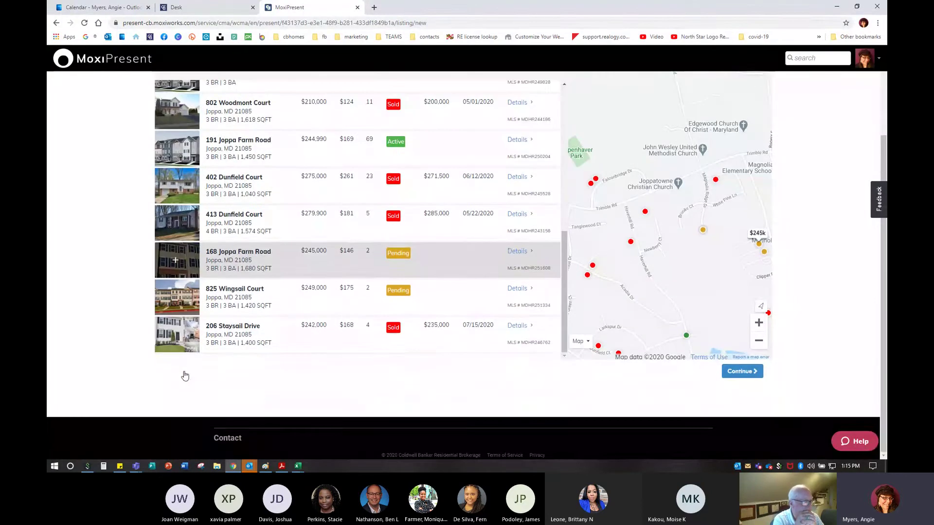
{"action": "scroll", "coordinate": [236, 365], "scroll_direction": "up", "scroll_amount": 5}
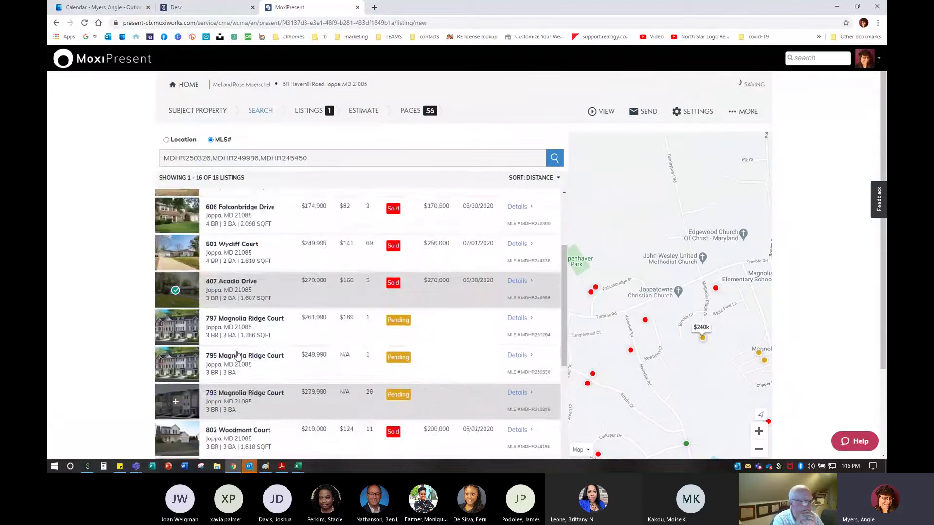
{"action": "scroll", "coordinate": [238, 358], "scroll_direction": "up", "scroll_amount": 3}
{"action": "left_click", "coordinate": [175, 367]}
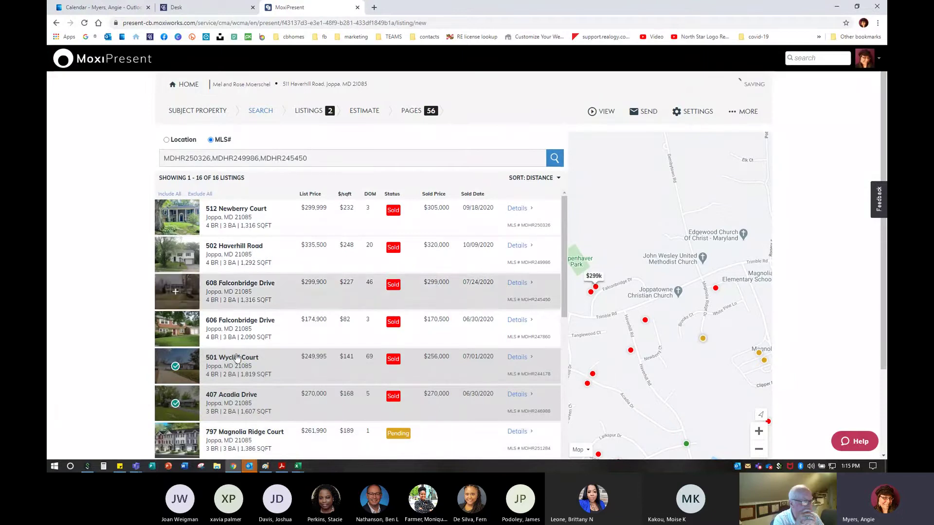
{"action": "left_click", "coordinate": [335, 161]}
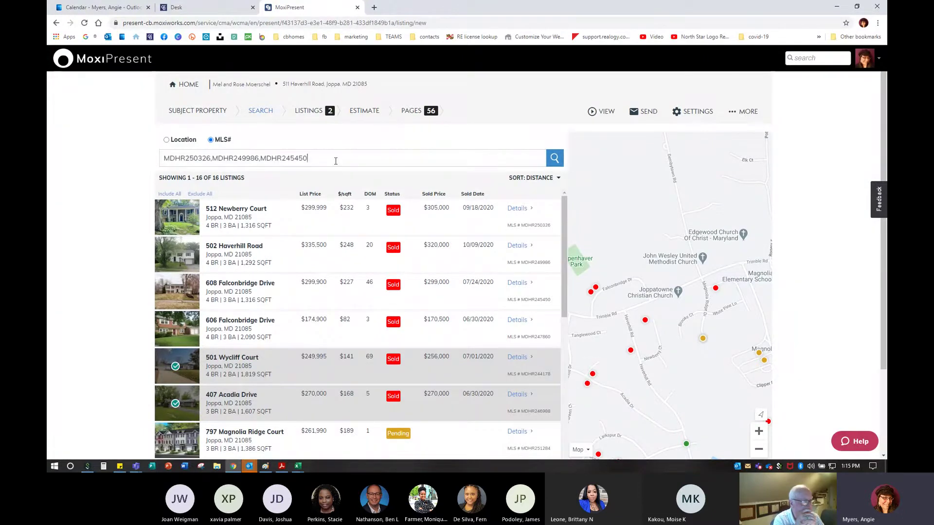
{"action": "left_click", "coordinate": [555, 159]}
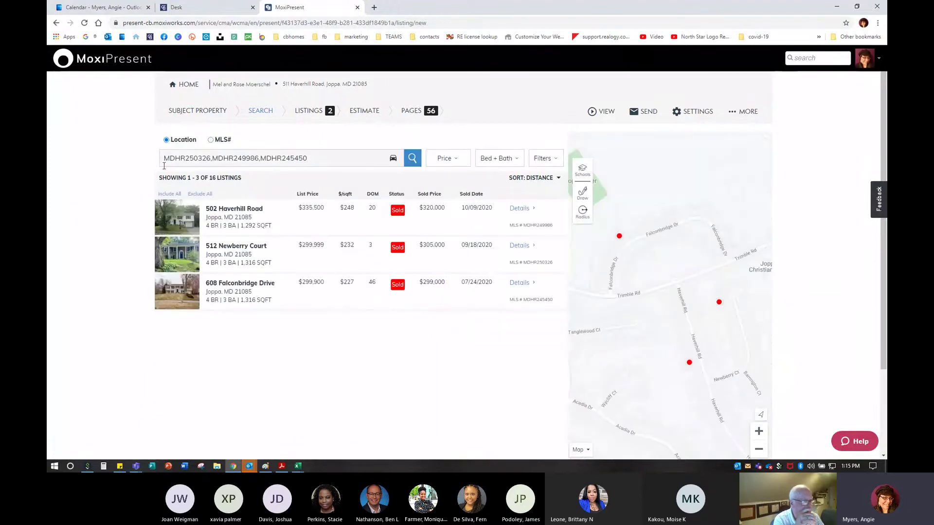
{"action": "left_click", "coordinate": [181, 216]}
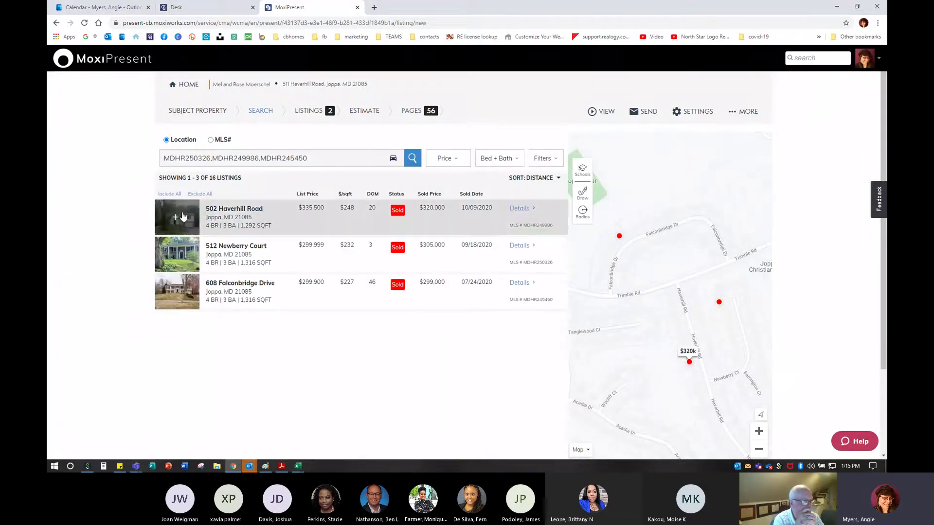
{"action": "left_click", "coordinate": [184, 263]}
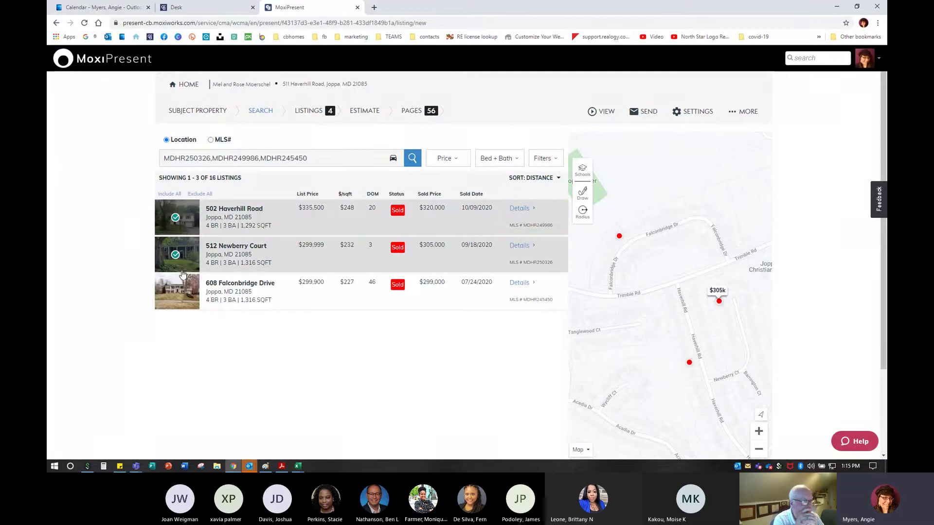
{"action": "left_click", "coordinate": [178, 291]}
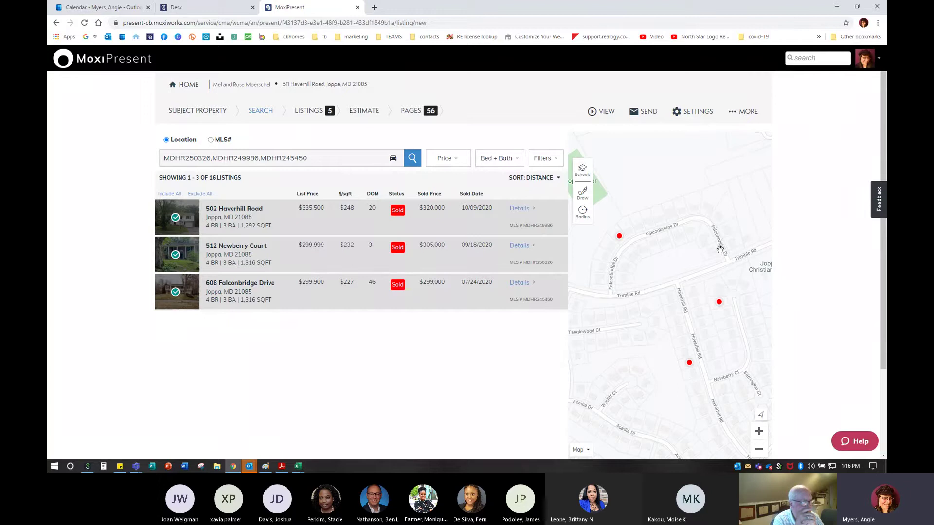
{"action": "mouse_move", "coordinate": [243, 301]}
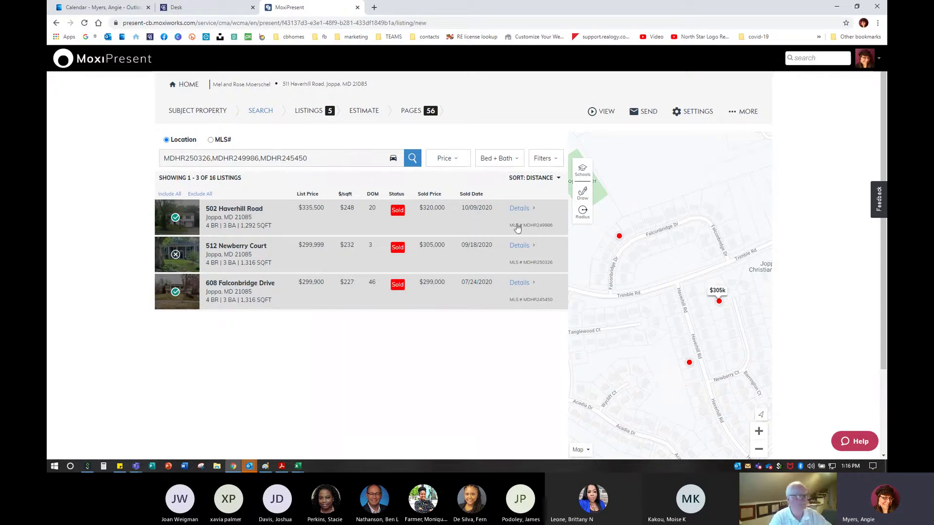
{"action": "left_click", "coordinate": [583, 171]}
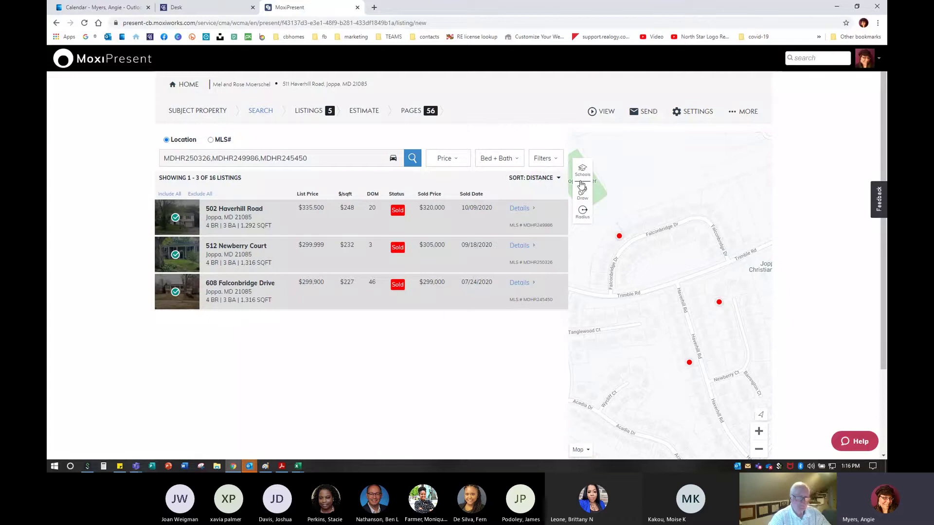
{"action": "left_click", "coordinate": [582, 192]}
{"action": "left_click", "coordinate": [585, 218]}
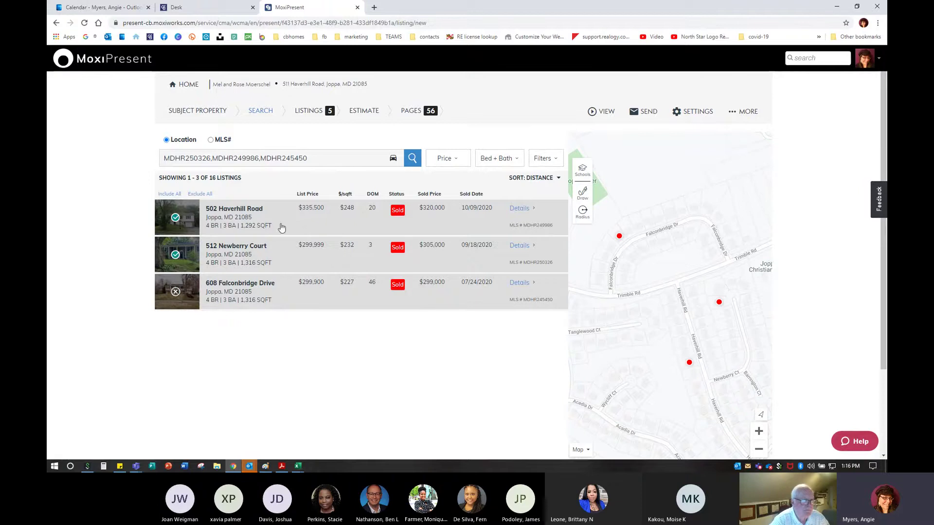
Switch the search back to MLS numbers and continue to Display Order
{"action": "left_click", "coordinate": [210, 140]}
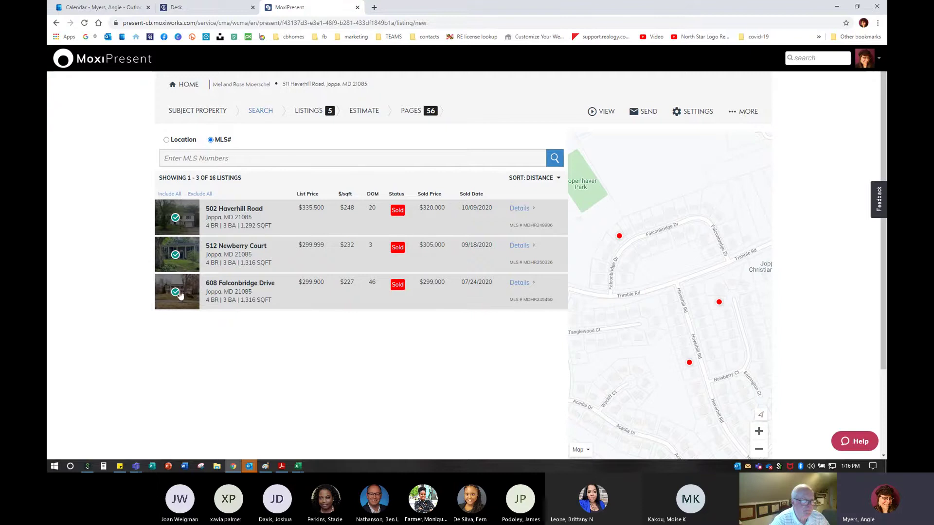
{"action": "mouse_move", "coordinate": [298, 217]}
{"action": "key", "text": "ctrl"}
{"action": "scroll", "coordinate": [446, 364], "scroll_direction": "down", "scroll_amount": 3}
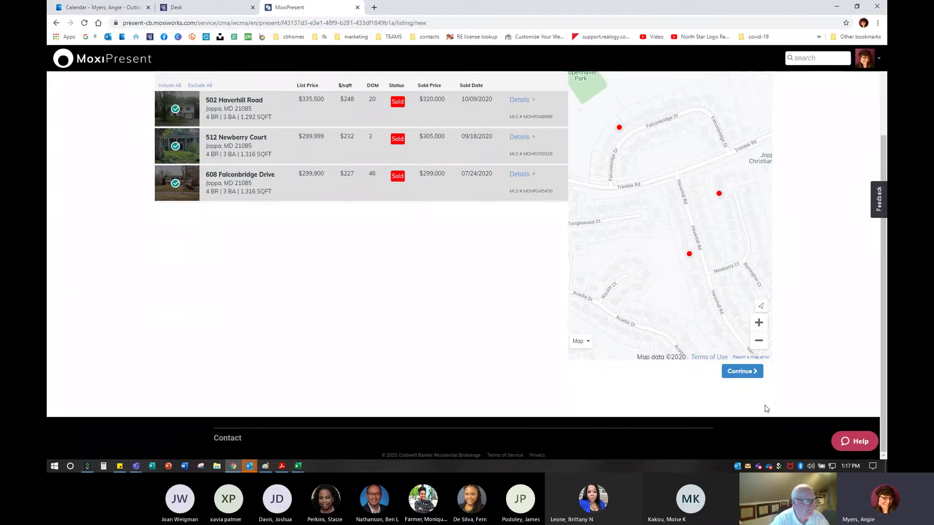
{"action": "left_click", "coordinate": [746, 372]}
{"action": "key", "text": "ctrl"}
{"action": "key", "text": "ctrl"}
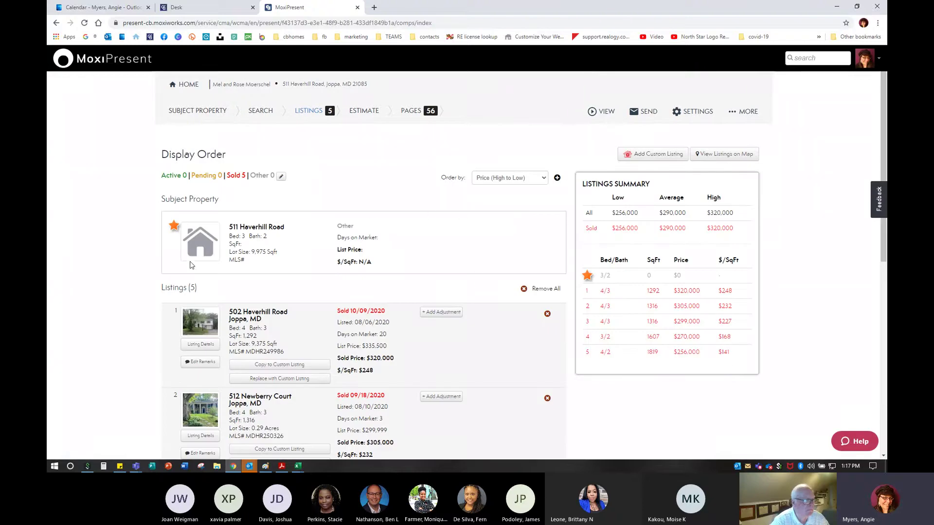
Change Order by from Price (High to Low) to Sold to Active
{"action": "scroll", "coordinate": [191, 269], "scroll_direction": "down", "scroll_amount": 5}
{"action": "scroll", "coordinate": [191, 269], "scroll_direction": "down", "scroll_amount": 3}
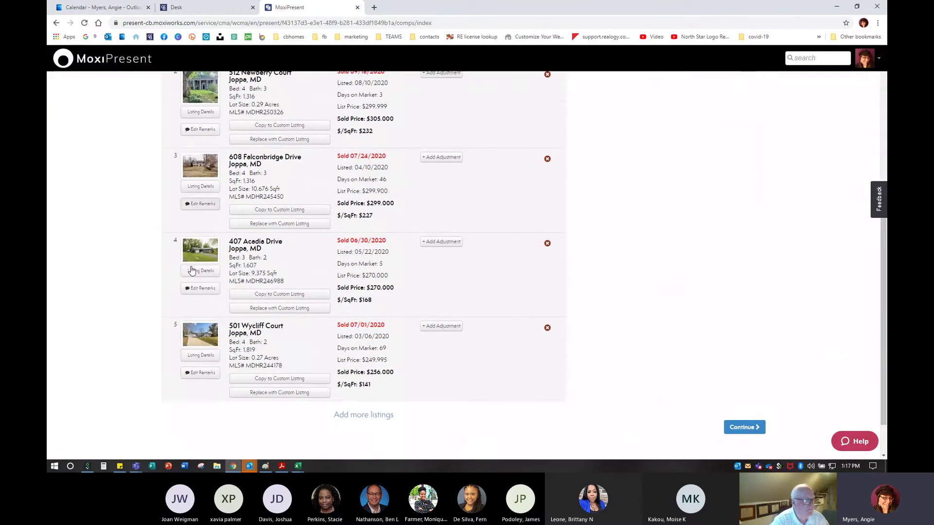
{"action": "scroll", "coordinate": [229, 321], "scroll_direction": "up", "scroll_amount": 3}
{"action": "scroll", "coordinate": [228, 321], "scroll_direction": "up", "scroll_amount": 5}
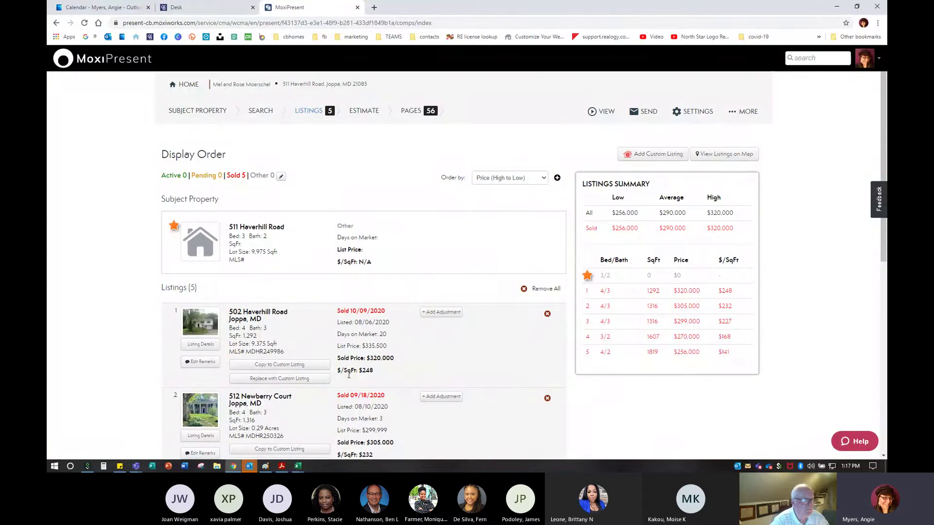
{"action": "scroll", "coordinate": [352, 387], "scroll_direction": "down", "scroll_amount": 3}
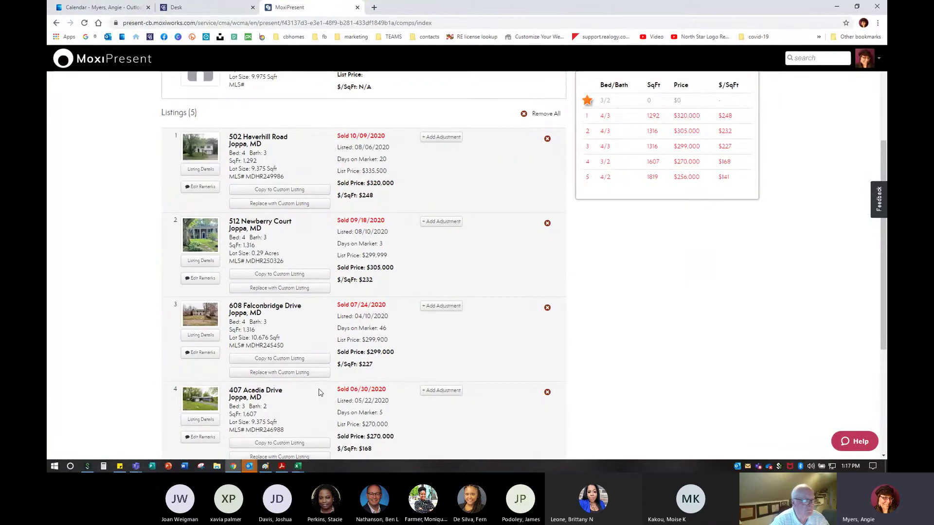
{"action": "scroll", "coordinate": [318, 386], "scroll_direction": "up", "scroll_amount": 3}
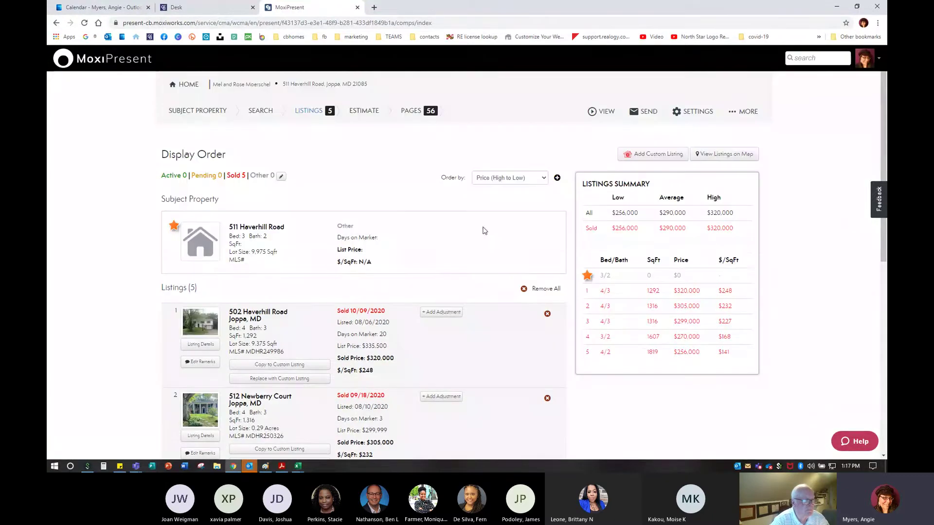
{"action": "left_click", "coordinate": [496, 179]}
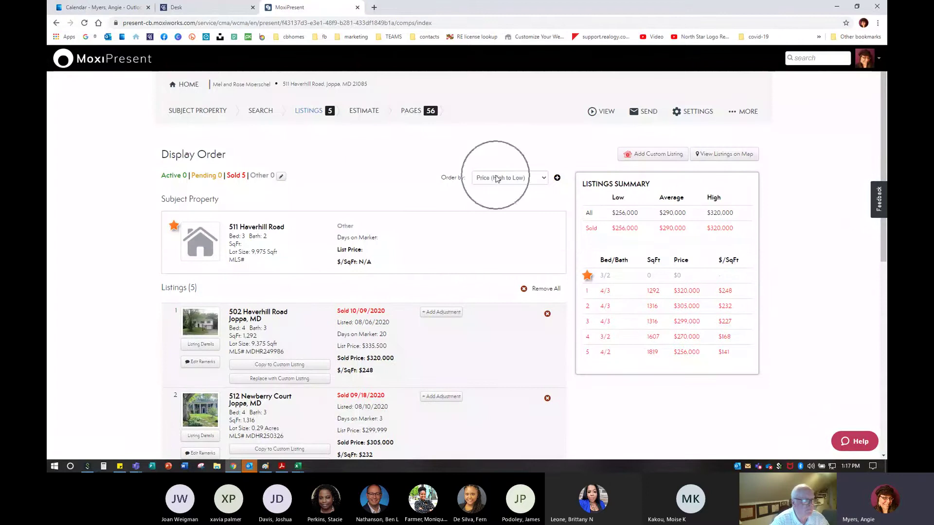
{"action": "left_click", "coordinate": [494, 195]}
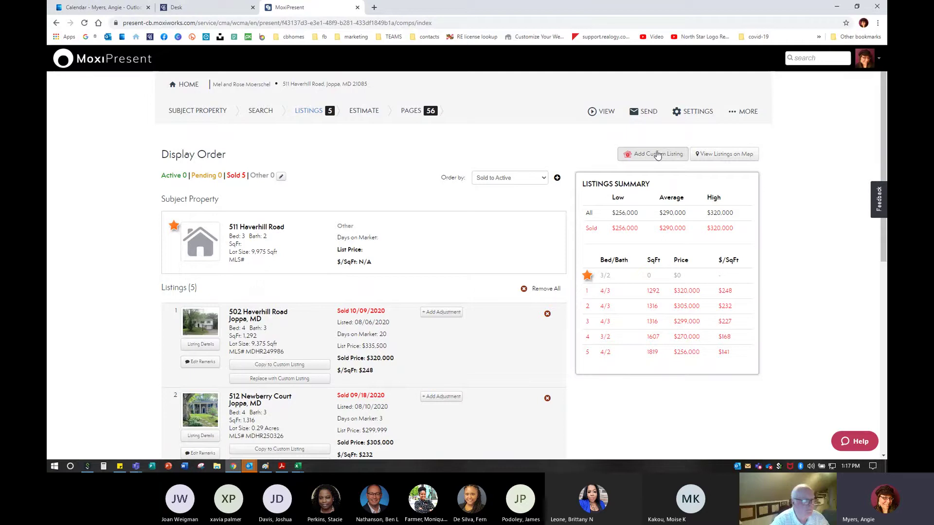
Review the reordered five comps and change further options on the Display Order page
{"action": "left_click", "coordinate": [719, 159]}
{"action": "scroll", "coordinate": [617, 321], "scroll_direction": "down", "scroll_amount": 2}
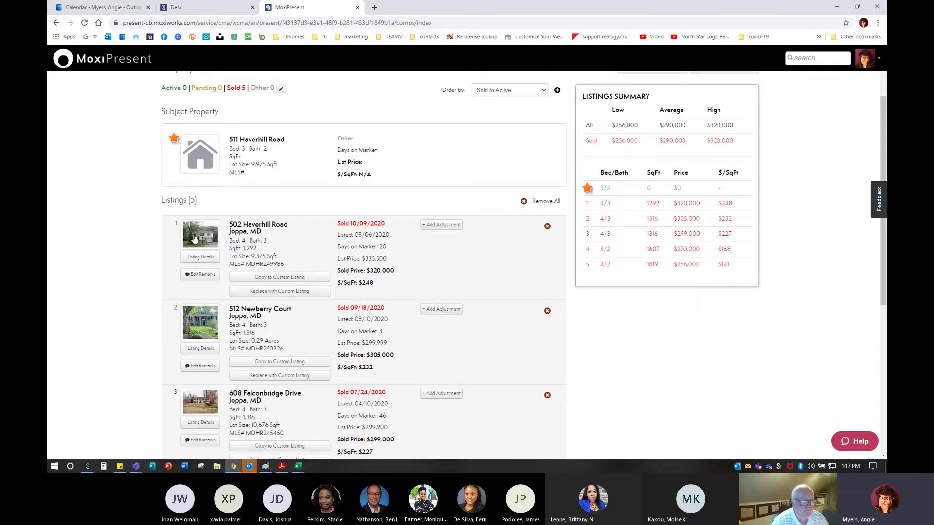
{"action": "scroll", "coordinate": [223, 247], "scroll_direction": "down", "scroll_amount": 1}
{"action": "scroll", "coordinate": [223, 247], "scroll_direction": "down", "scroll_amount": 1}
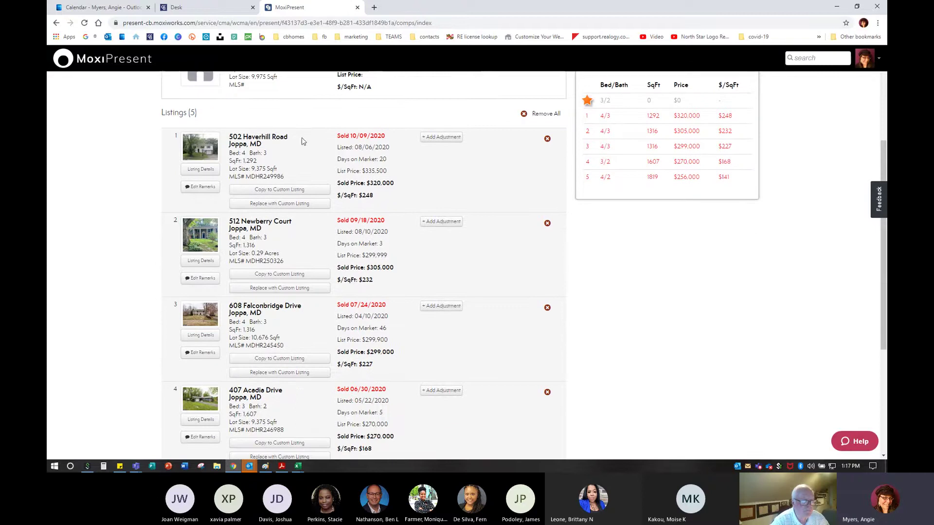
{"action": "scroll", "coordinate": [280, 283], "scroll_direction": "down", "scroll_amount": 3}
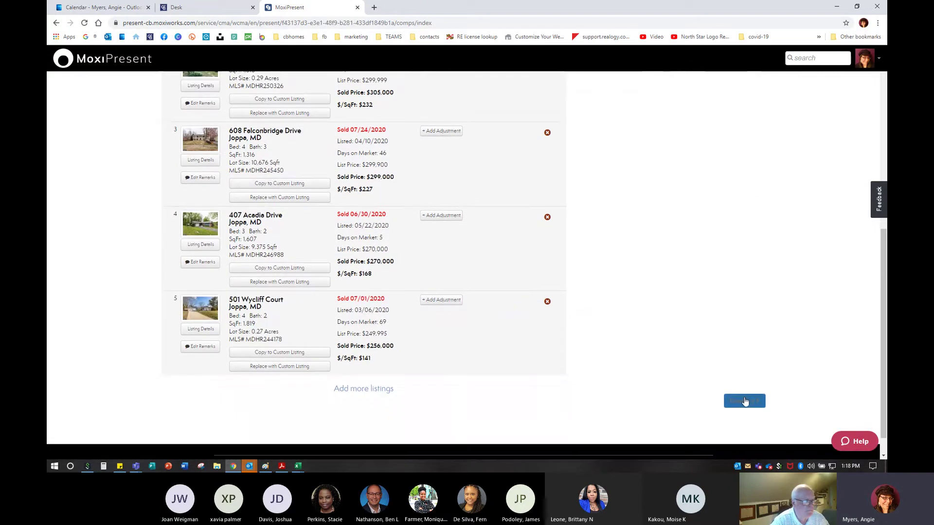
{"action": "left_click", "coordinate": [748, 407]}
{"action": "left_click", "coordinate": [364, 389]}
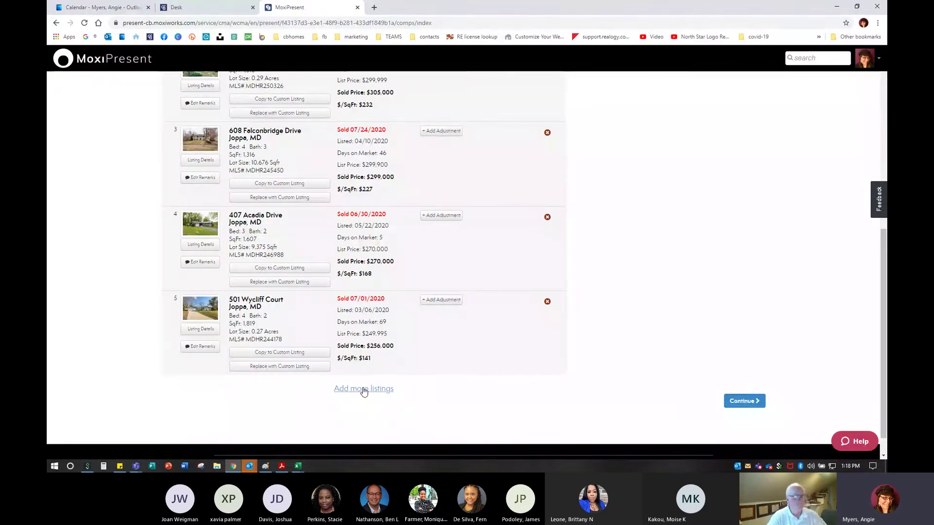
Reach the Estimate step, view Estimated Net Proceeds, then return to Estimated Pricing
{"action": "left_click", "coordinate": [737, 401]}
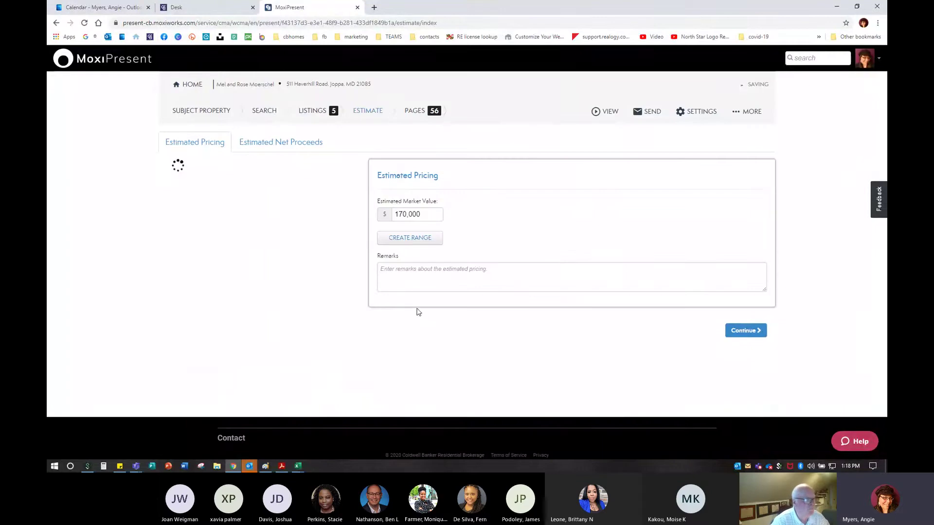
{"action": "left_click", "coordinate": [326, 113]}
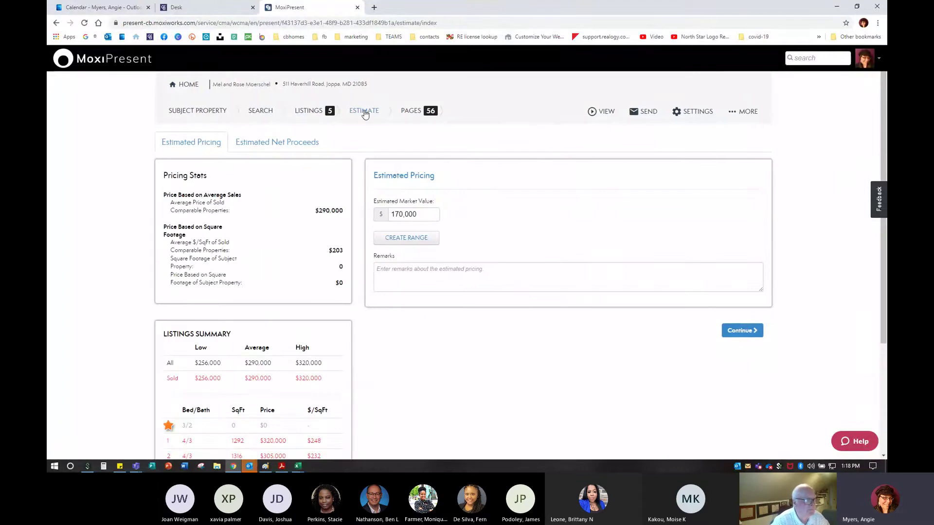
{"action": "left_click", "coordinate": [203, 113]}
{"action": "left_click", "coordinate": [265, 112]}
{"action": "left_click", "coordinate": [265, 113]}
{"action": "left_click", "coordinate": [305, 112]}
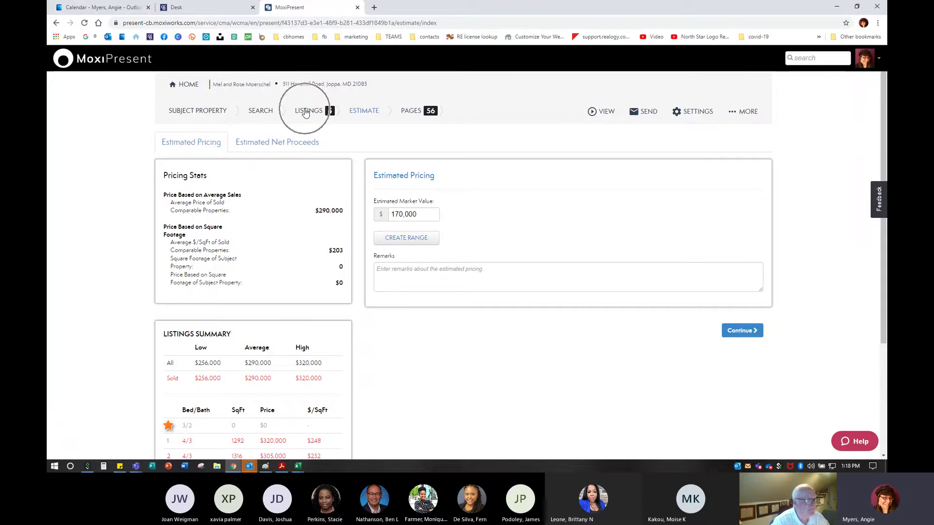
{"action": "left_click", "coordinate": [364, 113]}
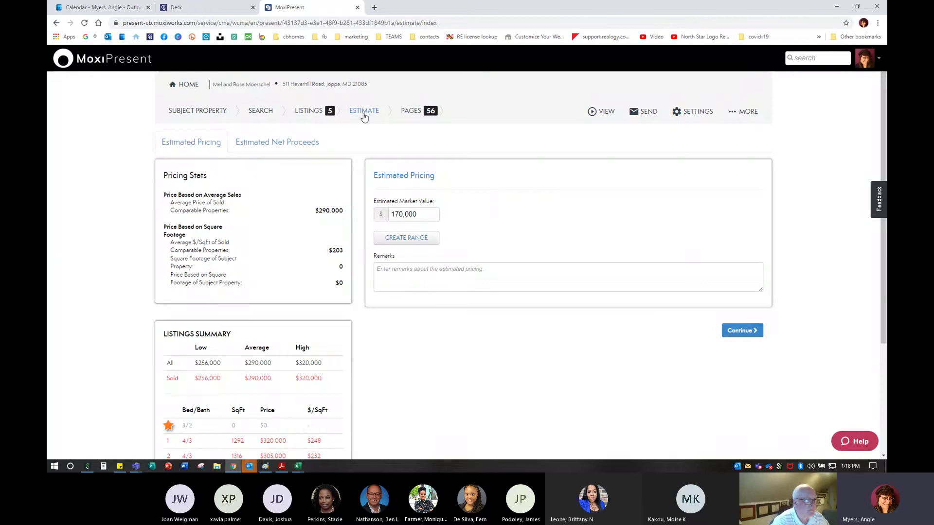
{"action": "left_click", "coordinate": [285, 148]}
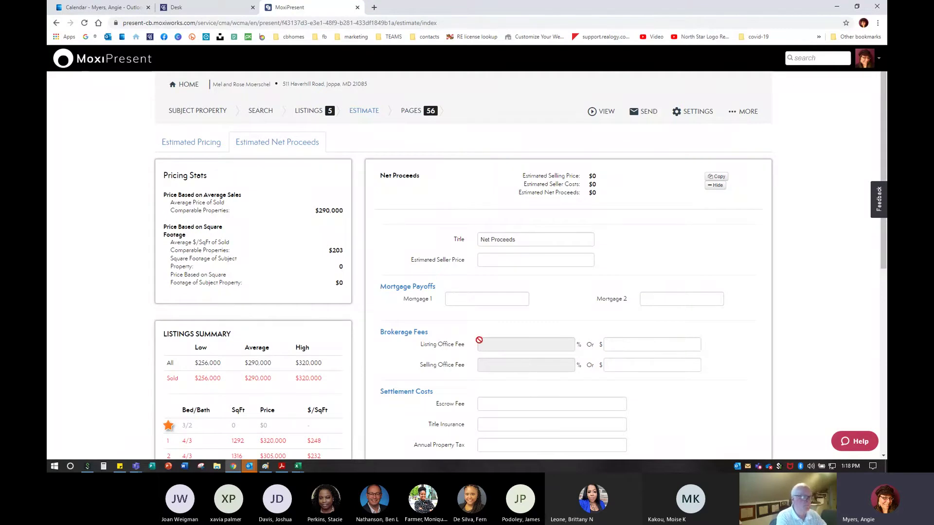
{"action": "left_click", "coordinate": [184, 150]}
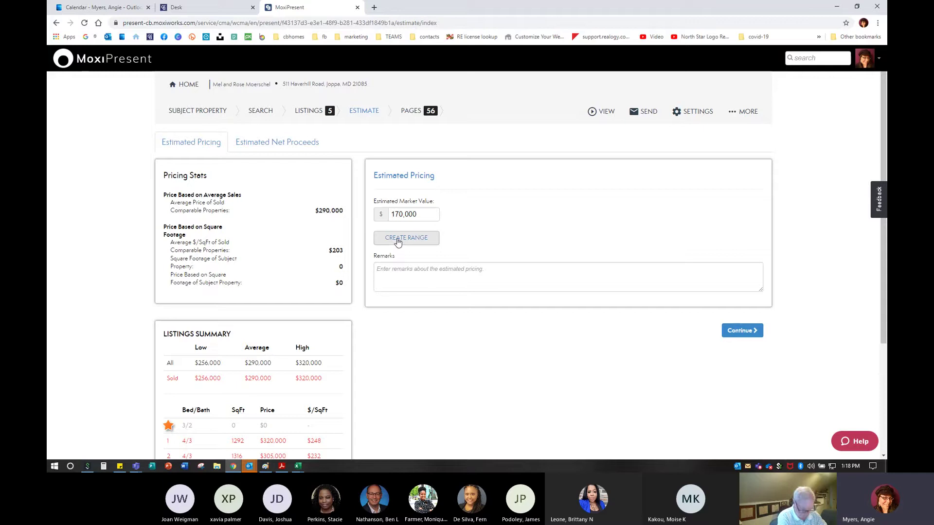
Delete the 170,000 Estimated Market Value
{"action": "left_click", "coordinate": [426, 217]}
{"action": "left_click_drag", "start_coordinate": [427, 216], "coordinate": [326, 221]}
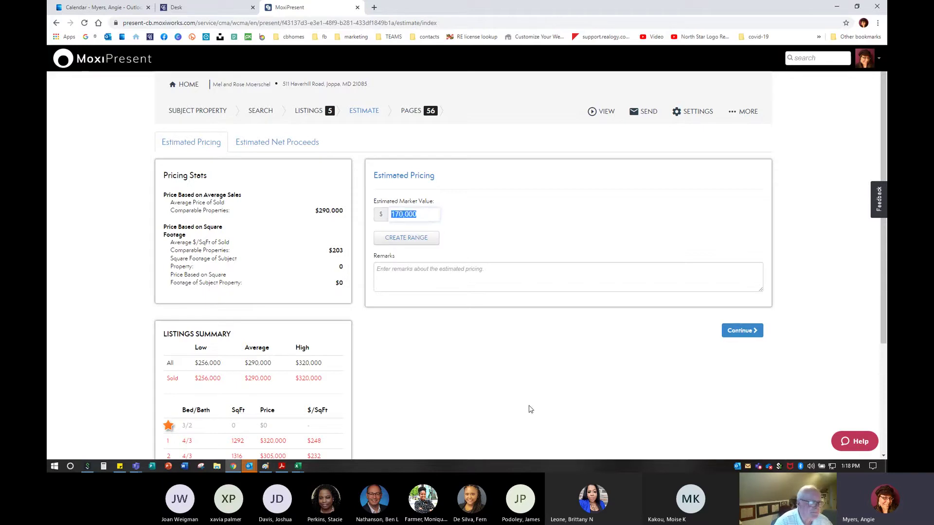
{"action": "key", "text": "BackSpace"}
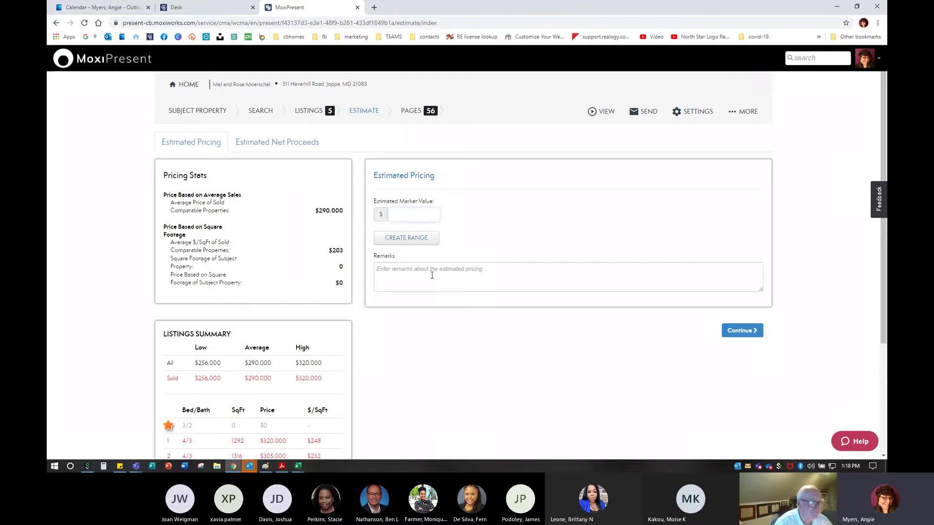
Write a remark about discussing price and marketing on Tuesday, October 13, at 5:30pm
{"action": "left_click", "coordinate": [432, 275]}
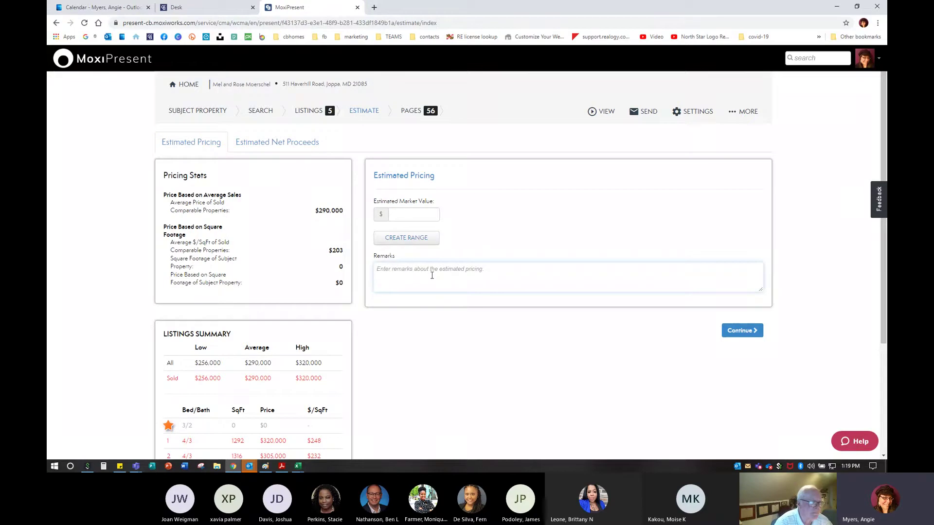
{"action": "type", "text": "I"}
{"action": "type", "text": "forwa"}
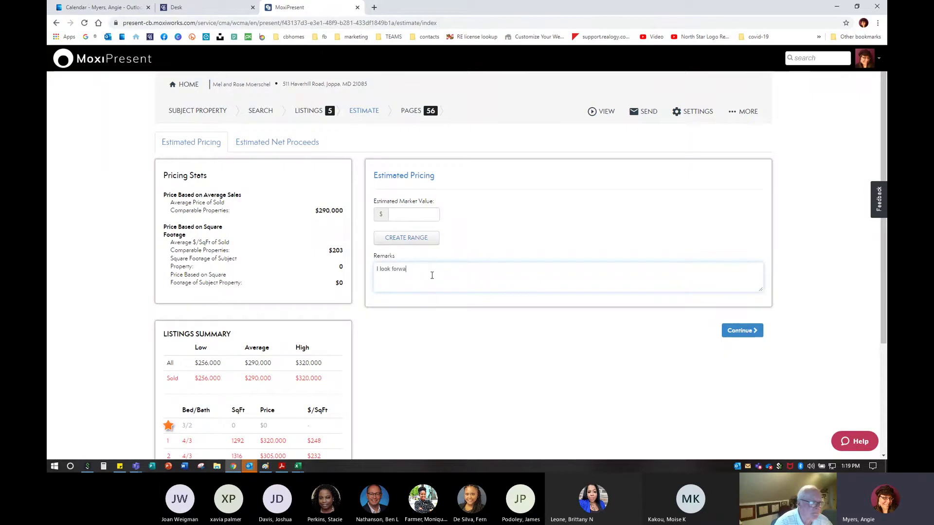
{"action": "type", "text": "rd to discussing "}
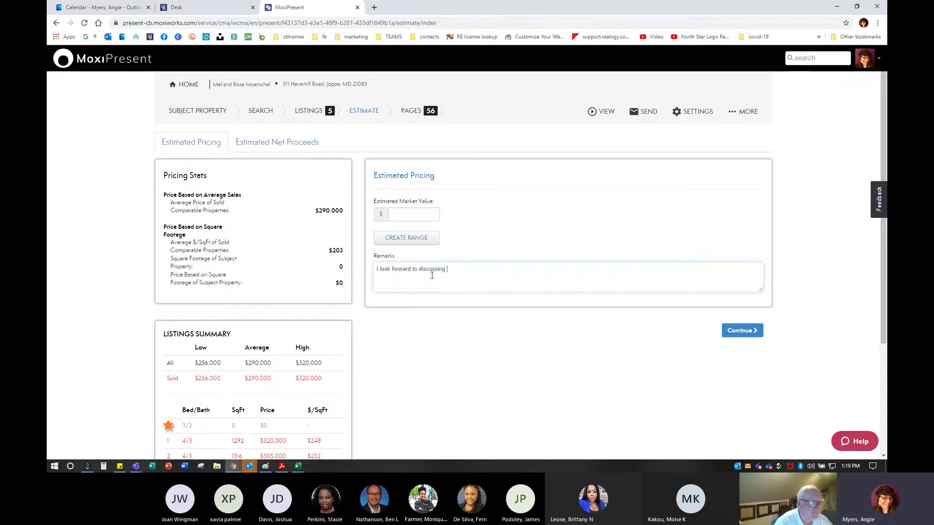
{"action": "type", "text": "the price and marketing of your home when we"}
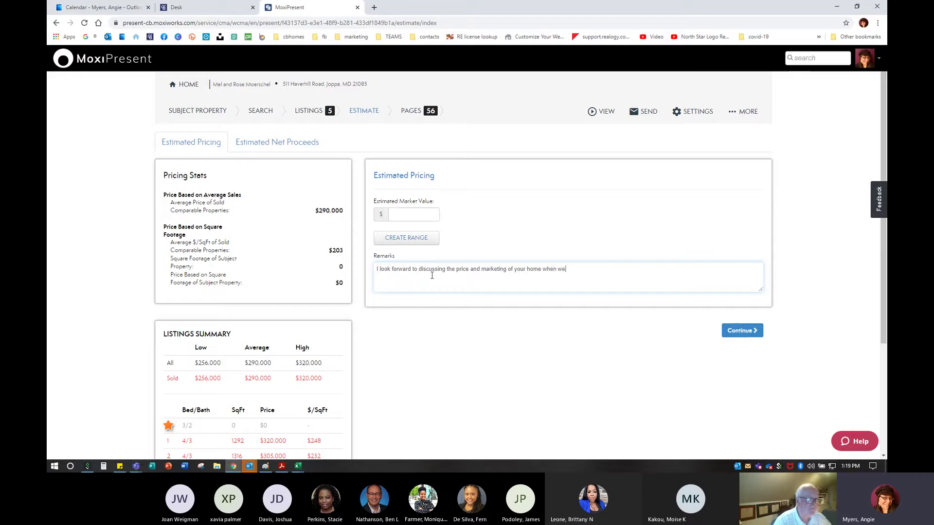
{"action": "type", "text": " meet on Tuesday, OCtober"}
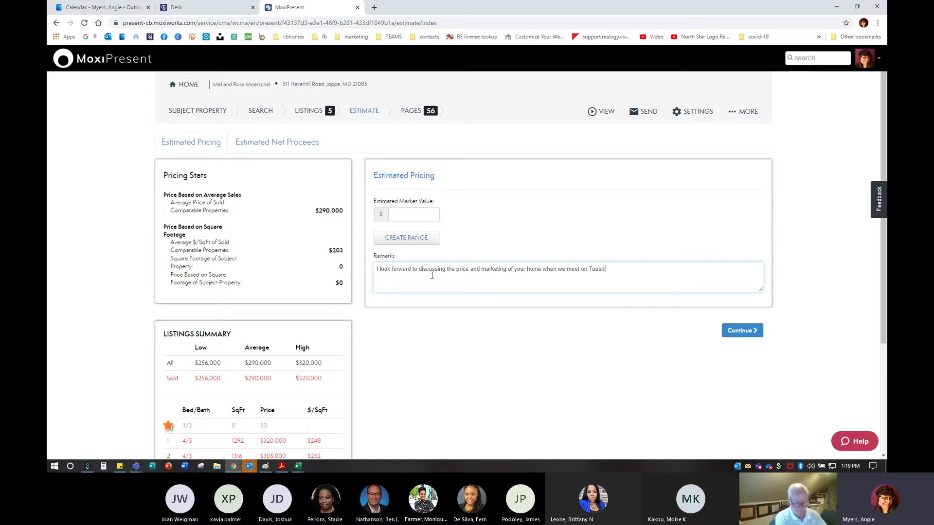
{"action": "key", "text": "BackSpace"}
{"action": "key", "text": "BackSpace"}
{"action": "key", "text": "BackSpace"}
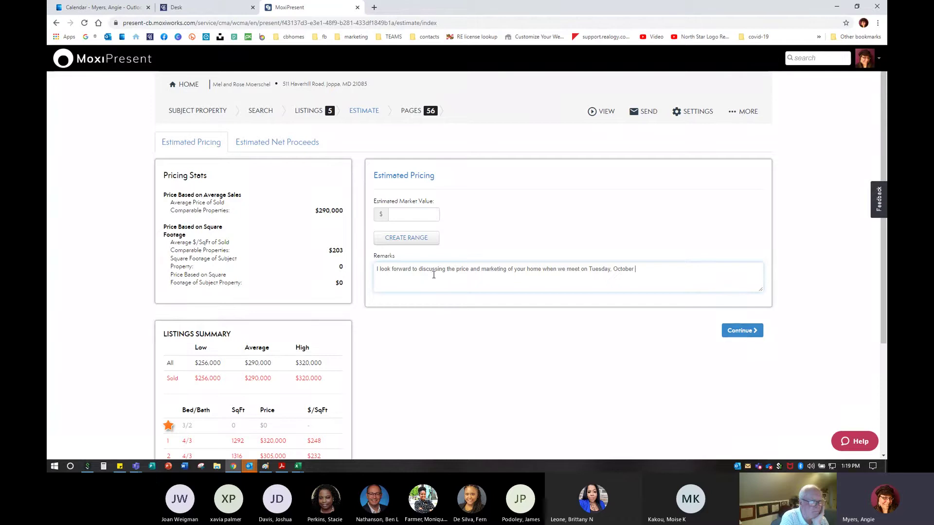
{"action": "type", "text": "13, at"}
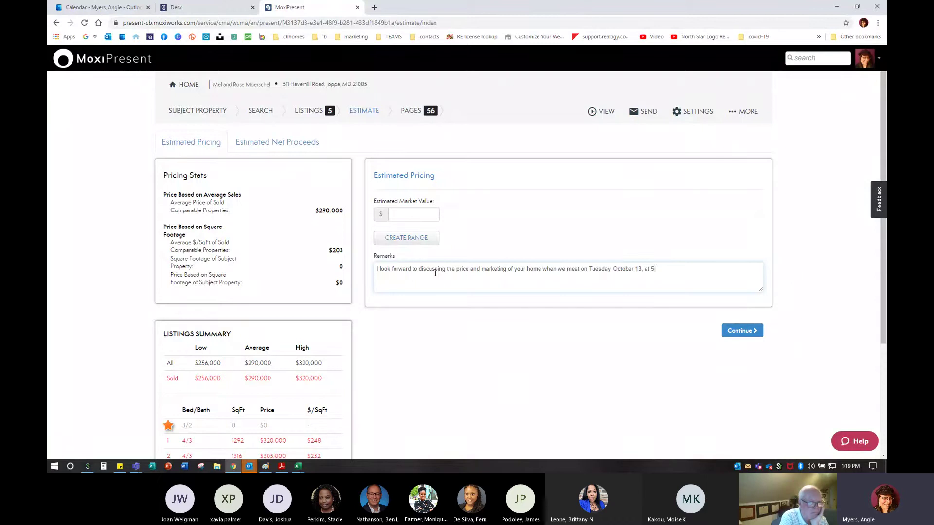
{"action": "type", "text": " 5:4"}
{"action": "key", "text": "BackSpace"}
{"action": "type", "text": "30pm."}
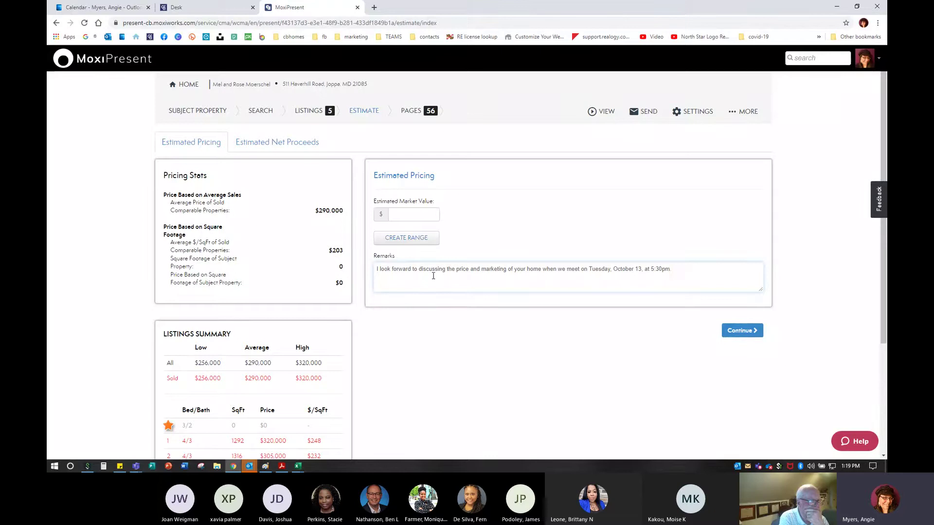
{"action": "key", "text": "BackSpace"}
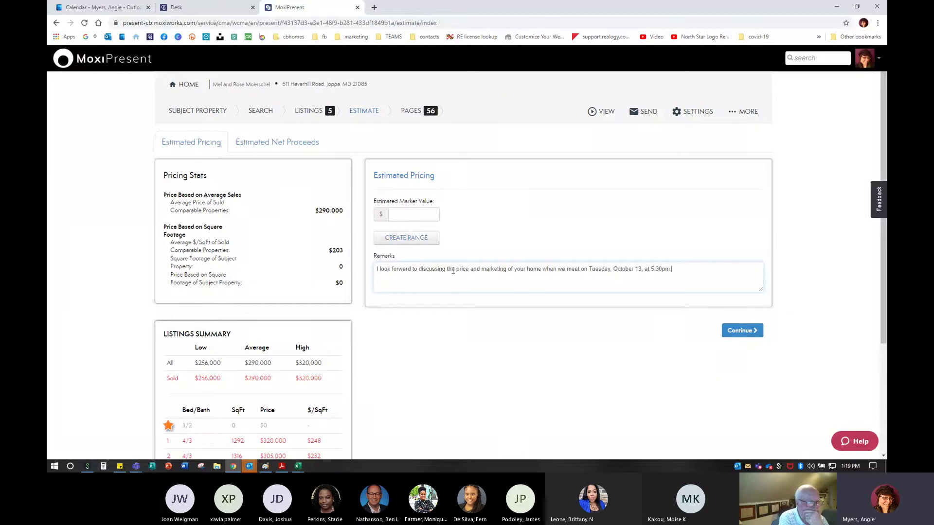
Try a 170,000-$220,000 market value range, then leave the field blank and continue to Pages
{"action": "left_click", "coordinate": [396, 219]}
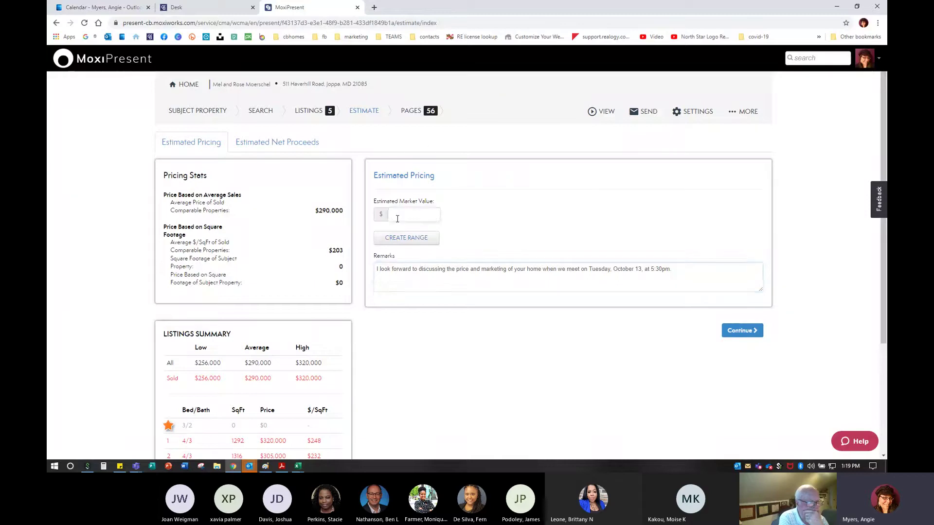
{"action": "type", "text": "170,000"}
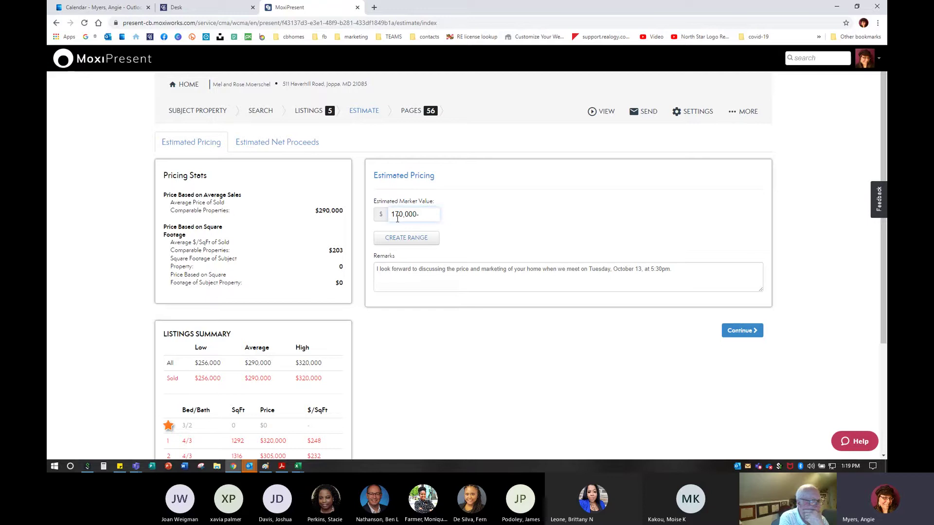
{"action": "type", "text": "-$220,000"}
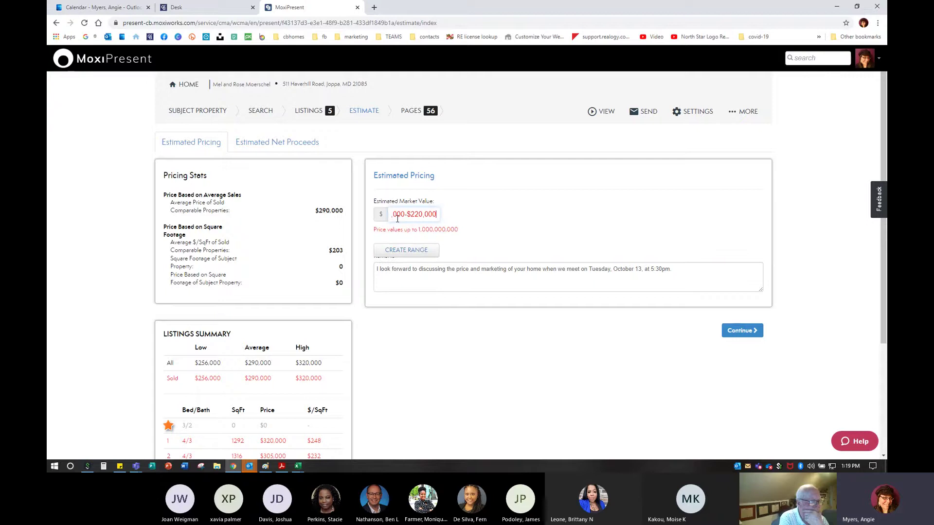
{"action": "key", "text": "BackSpace"}
{"action": "key", "text": "BackSpace"}
{"action": "key", "text": "BackSpace"}
{"action": "key", "text": "BackSpace"}
{"action": "key", "text": "BackSpace"}
{"action": "key", "text": "BackSpace"}
{"action": "key", "text": "BackSpace"}
{"action": "key", "text": "BackSpace"}
{"action": "key", "text": "BackSpace"}
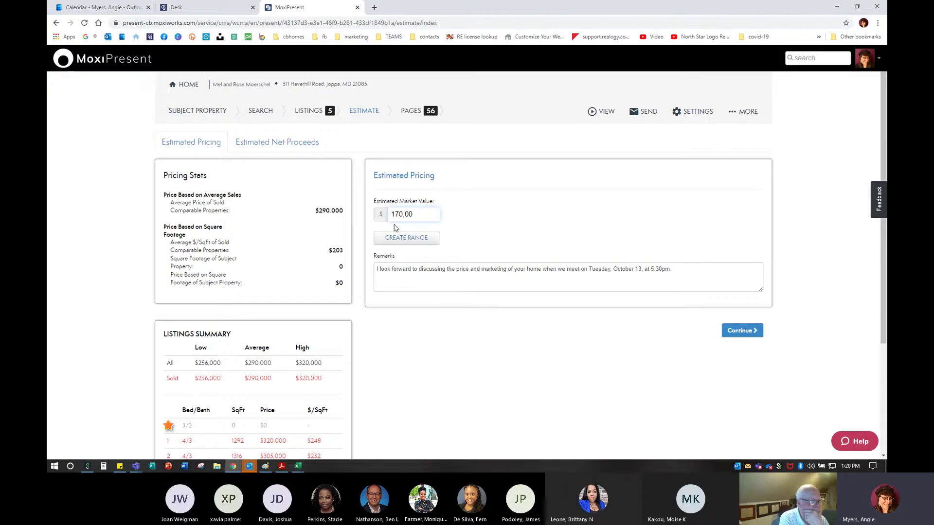
{"action": "left_click", "coordinate": [395, 230]}
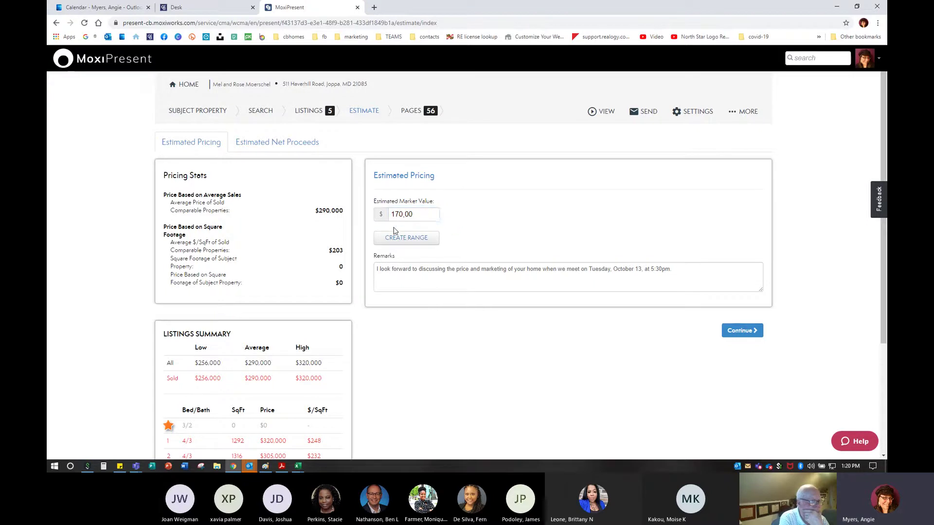
{"action": "double_click", "coordinate": [414, 214]}
{"action": "key", "text": "BackSpace"}
{"action": "left_click", "coordinate": [740, 330]}
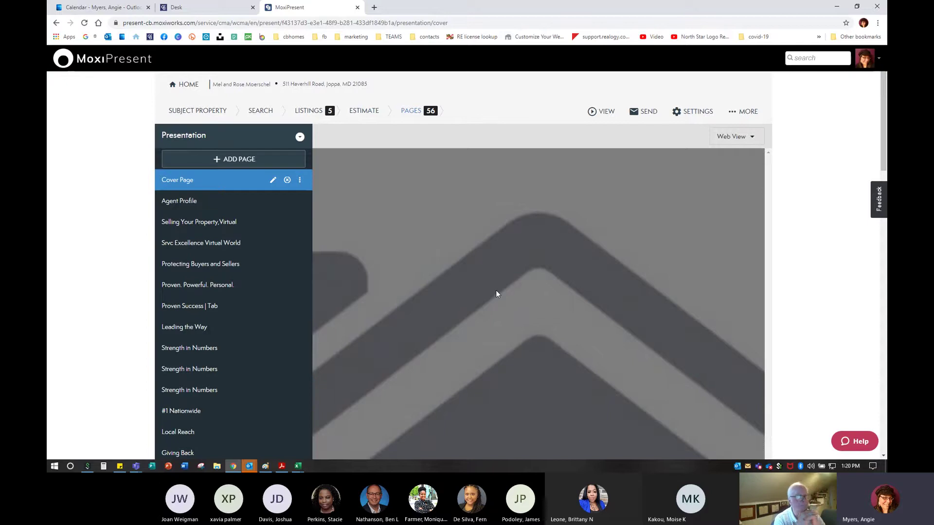
Show the PAGES list, select Cover Page, and open its edit settings
{"action": "left_click", "coordinate": [408, 112]}
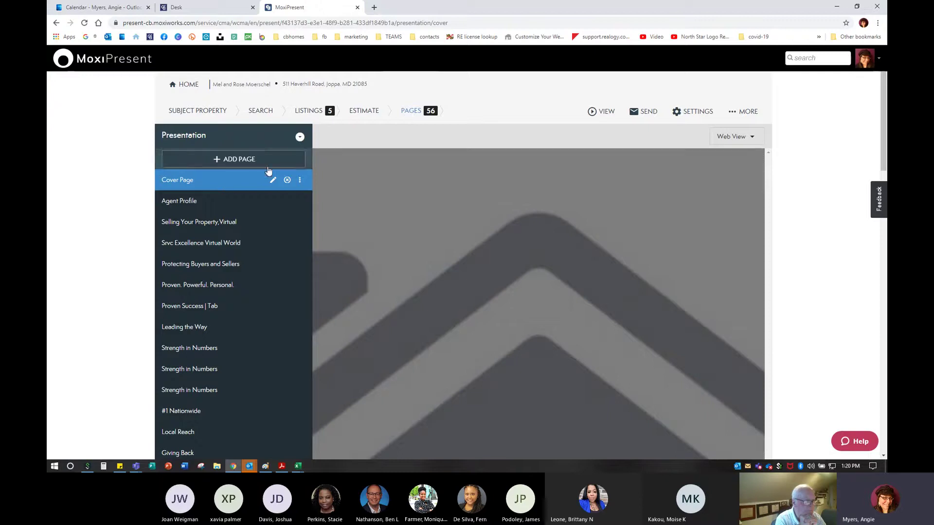
{"action": "left_click", "coordinate": [169, 182]}
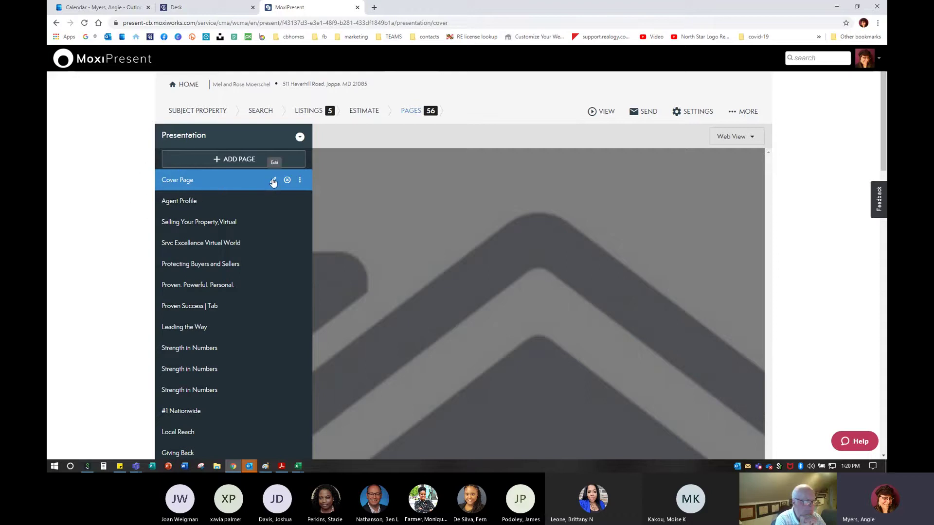
{"action": "scroll", "coordinate": [515, 290], "scroll_direction": "down", "scroll_amount": 3}
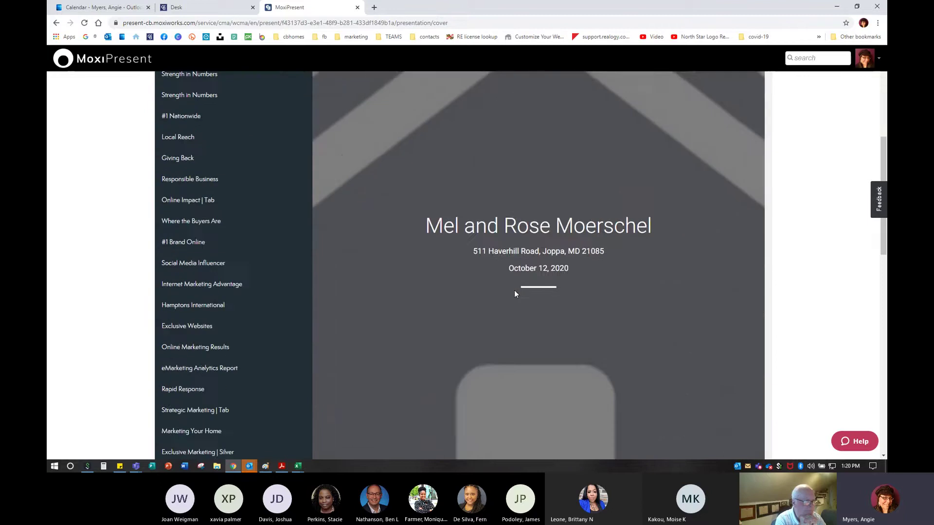
{"action": "scroll", "coordinate": [696, 418], "scroll_direction": "down", "scroll_amount": 10}
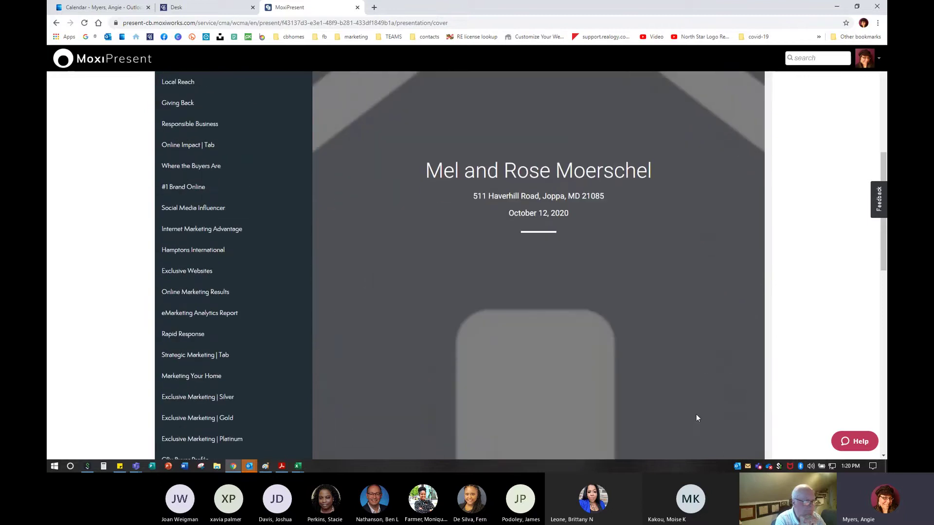
{"action": "scroll", "coordinate": [698, 415], "scroll_direction": "up", "scroll_amount": 12}
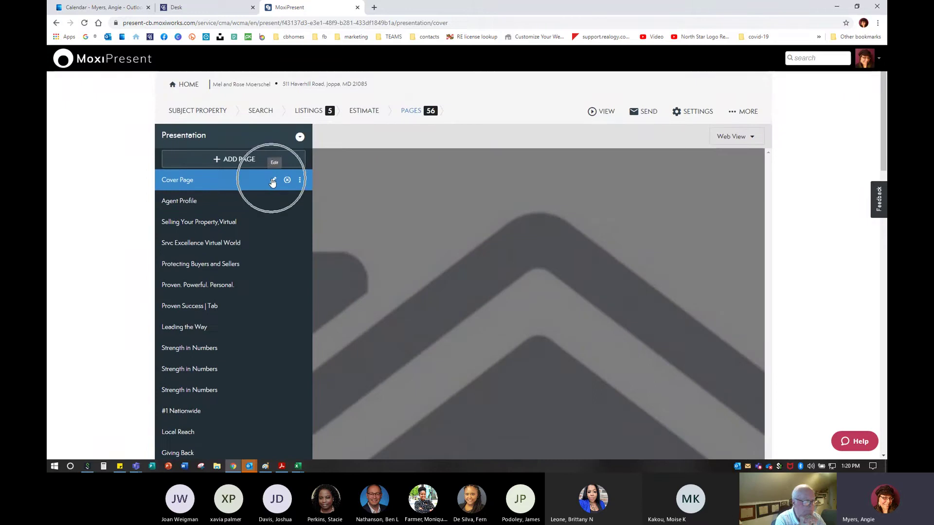
{"action": "left_click", "coordinate": [272, 181]}
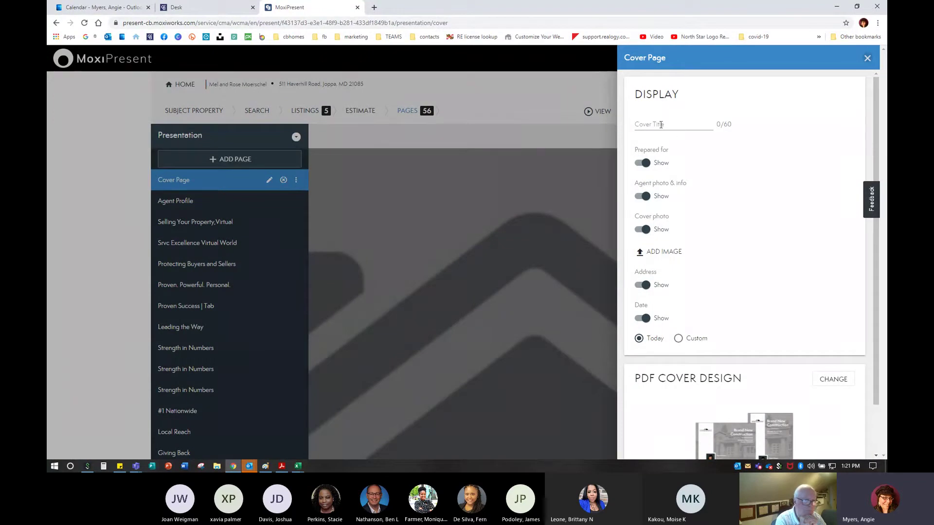
Title the cover 'Marketing Done Right.' and toggle Agent photo & info off and back on
{"action": "left_click", "coordinate": [654, 123]}
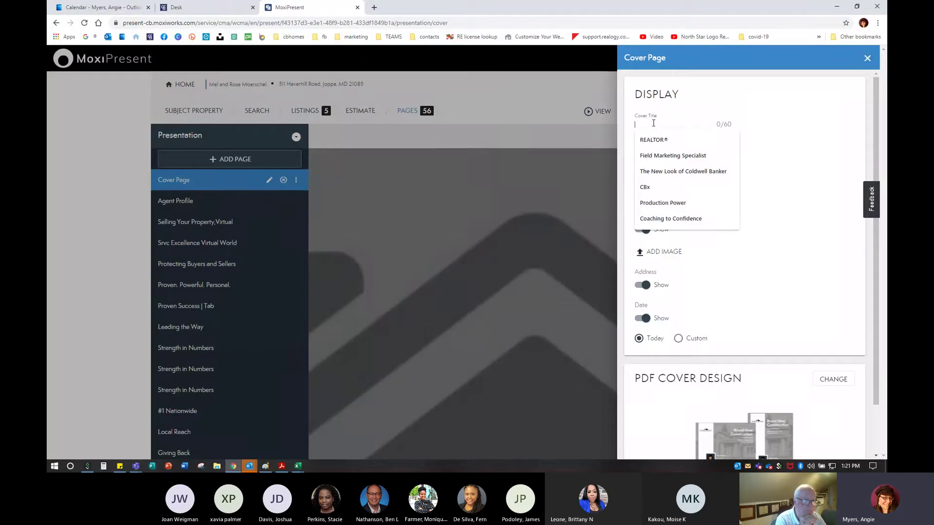
{"action": "type", "text": "Marekting"}
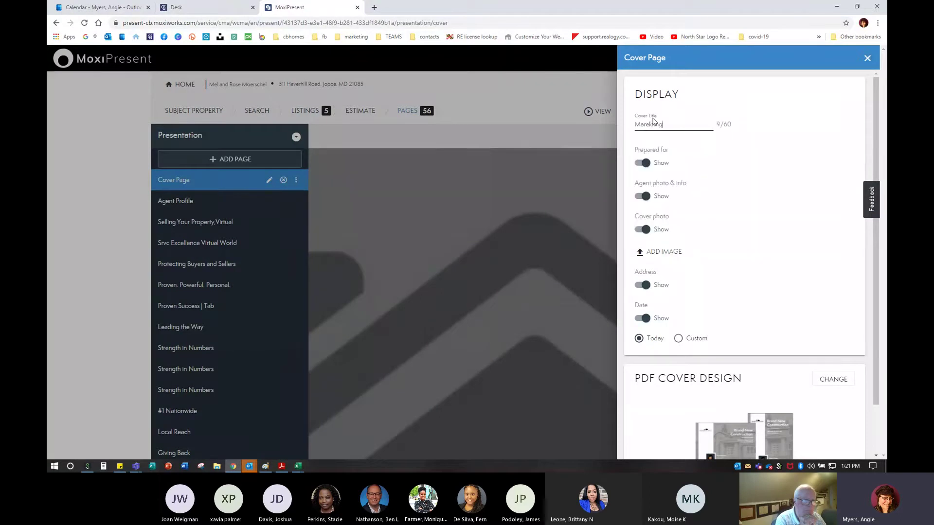
{"action": "key", "text": "BackSpace"}
{"action": "key", "text": "BackSpace"}
{"action": "key", "text": "BackSpace"}
{"action": "key", "text": "BackSpace"}
{"action": "key", "text": "BackSpace"}
{"action": "key", "text": "BackSpace"}
{"action": "type", "text": "keting D"}
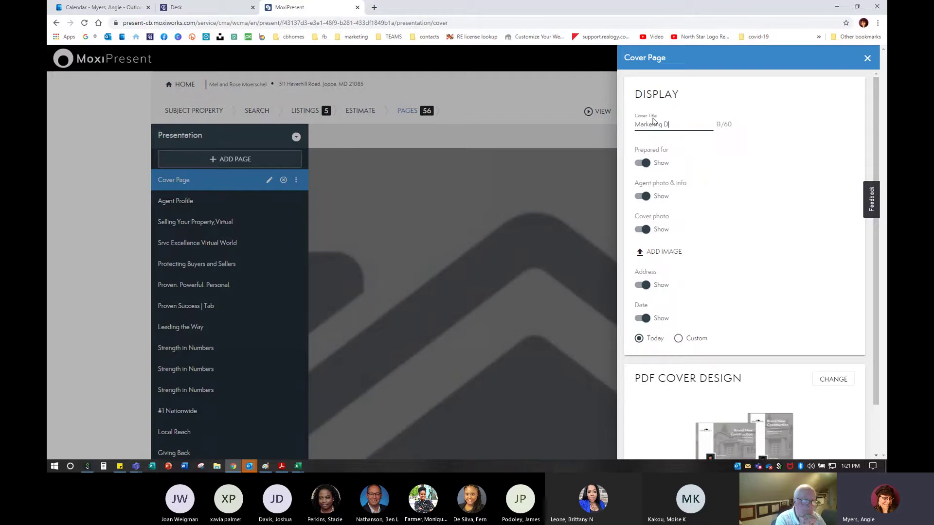
{"action": "type", "text": "one Right."}
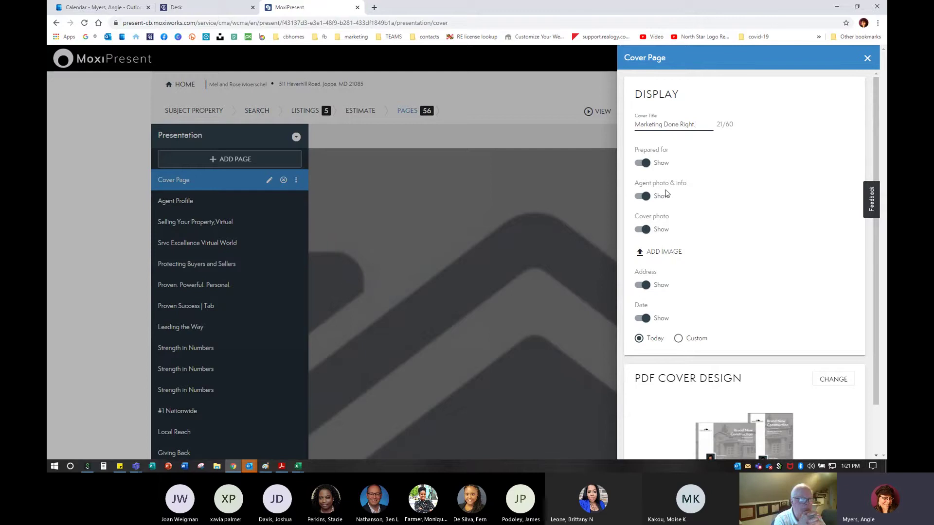
{"action": "left_click", "coordinate": [643, 197]}
{"action": "left_click", "coordinate": [644, 197]}
{"action": "scroll", "coordinate": [666, 226], "scroll_direction": "down", "scroll_amount": 1}
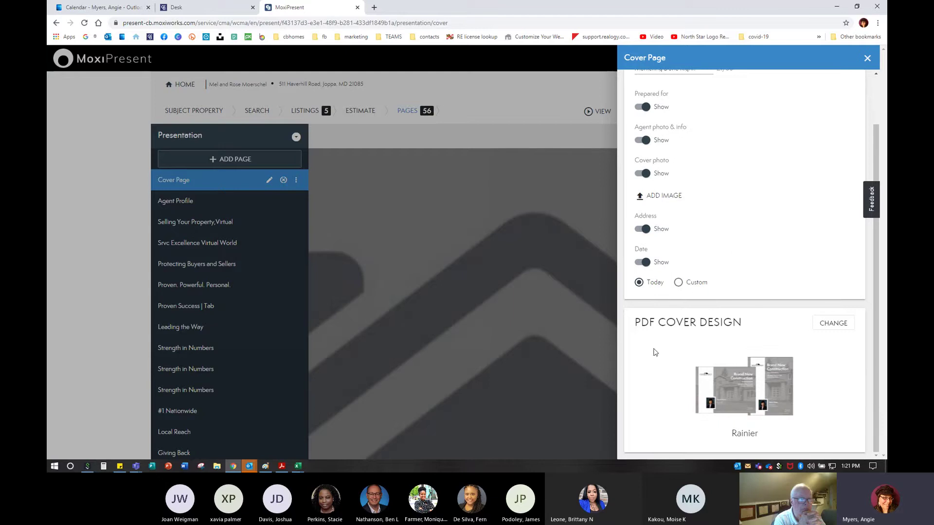
{"action": "left_click", "coordinate": [739, 369]}
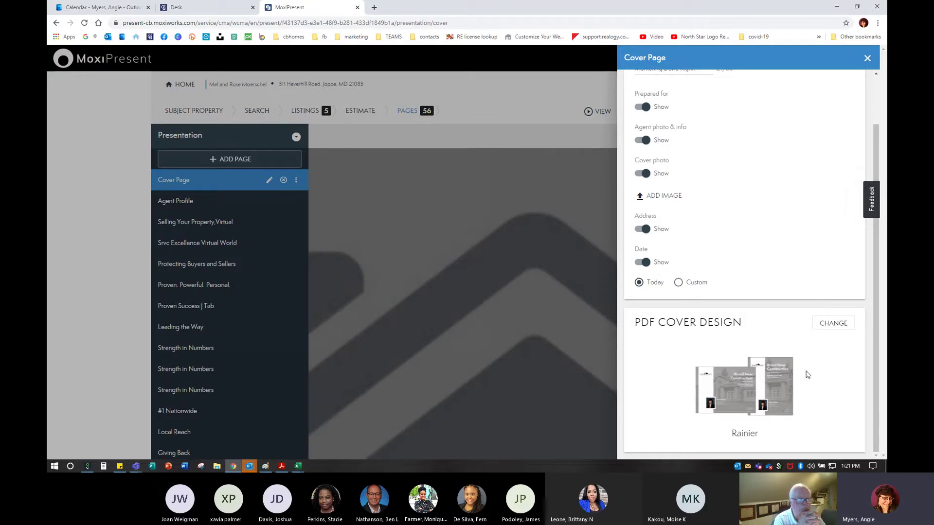
Switch the cover's PDF design from RAINIER to PIKE
{"action": "left_click", "coordinate": [826, 325]}
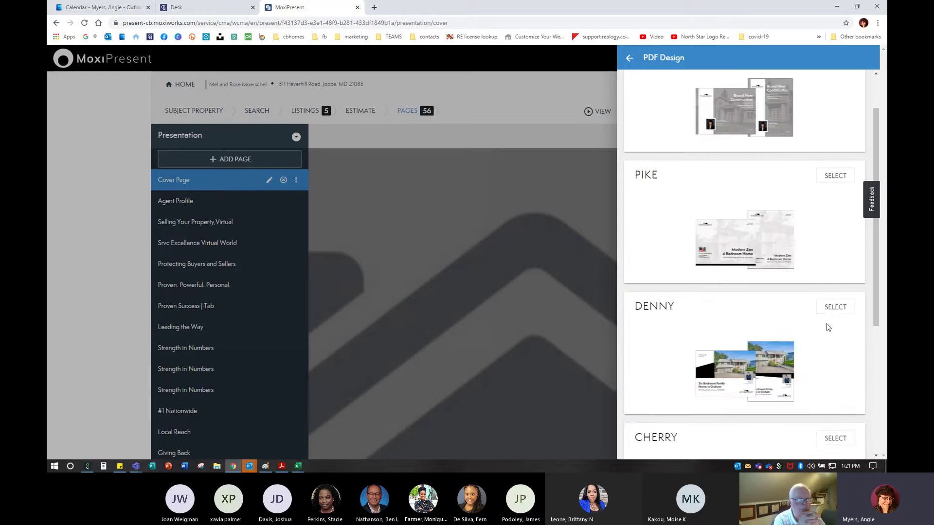
{"action": "scroll", "coordinate": [822, 335], "scroll_direction": "up", "scroll_amount": 1}
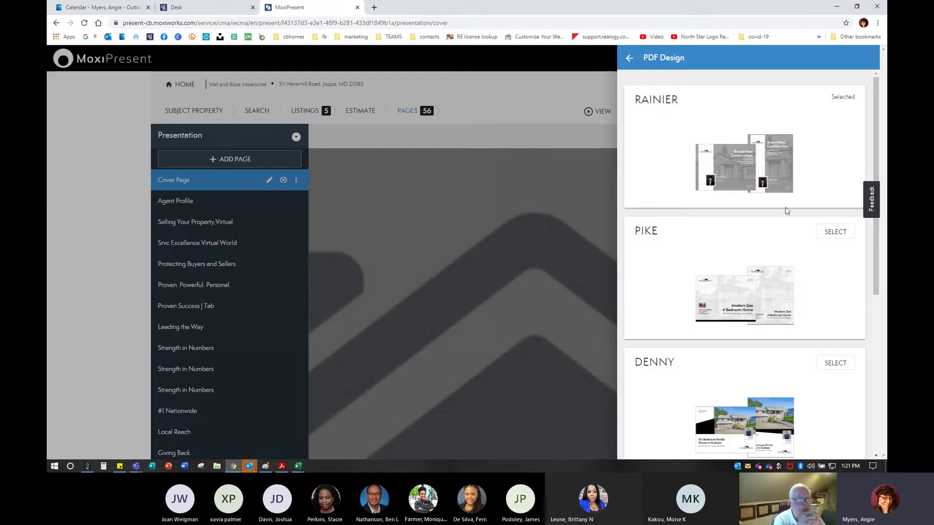
{"action": "scroll", "coordinate": [773, 285], "scroll_direction": "down", "scroll_amount": 6}
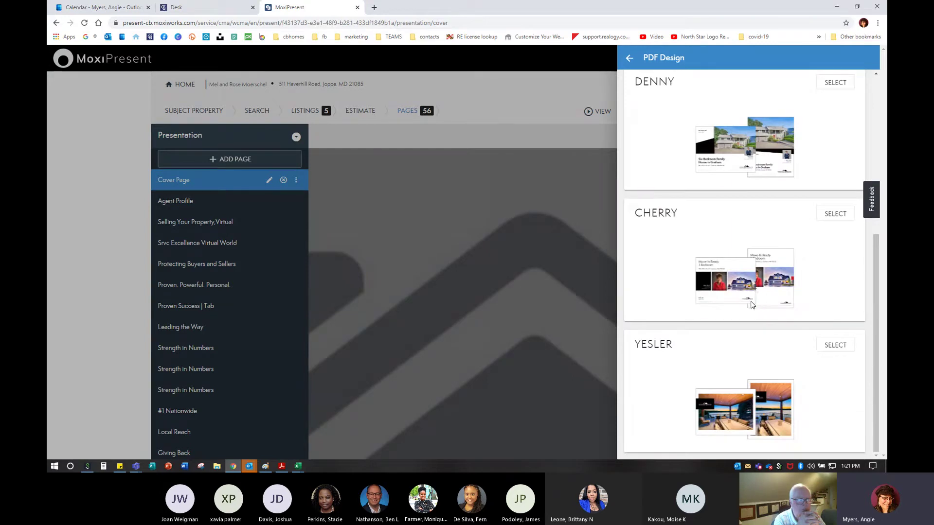
{"action": "scroll", "coordinate": [749, 302], "scroll_direction": "up", "scroll_amount": 5}
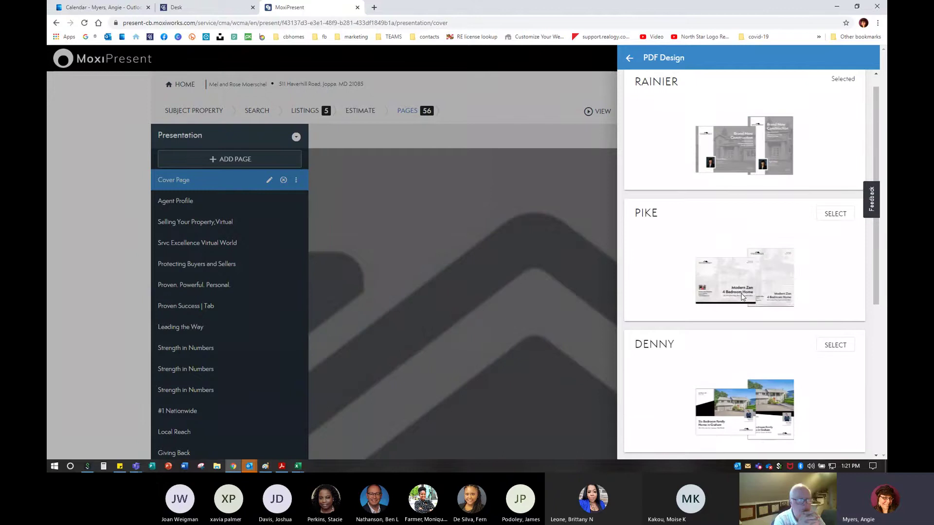
{"action": "scroll", "coordinate": [741, 297], "scroll_direction": "up", "scroll_amount": 1}
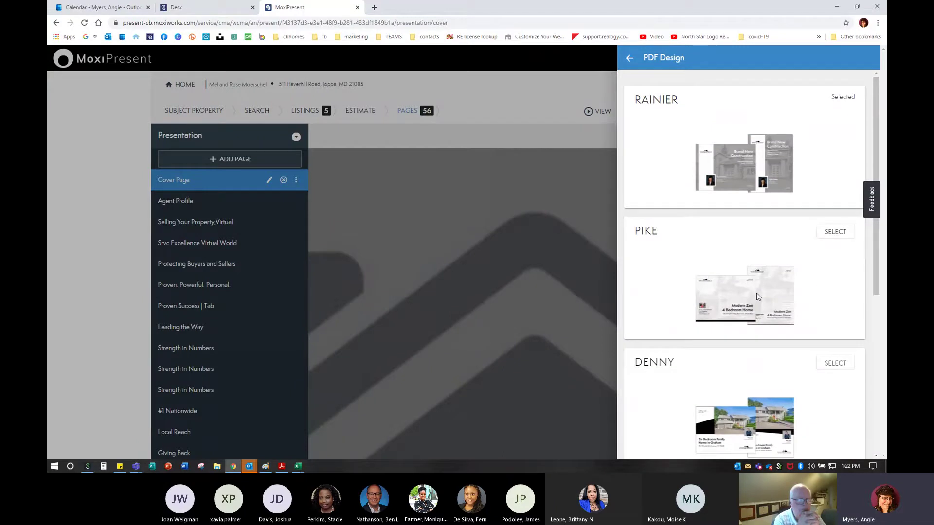
{"action": "left_click", "coordinate": [835, 231]}
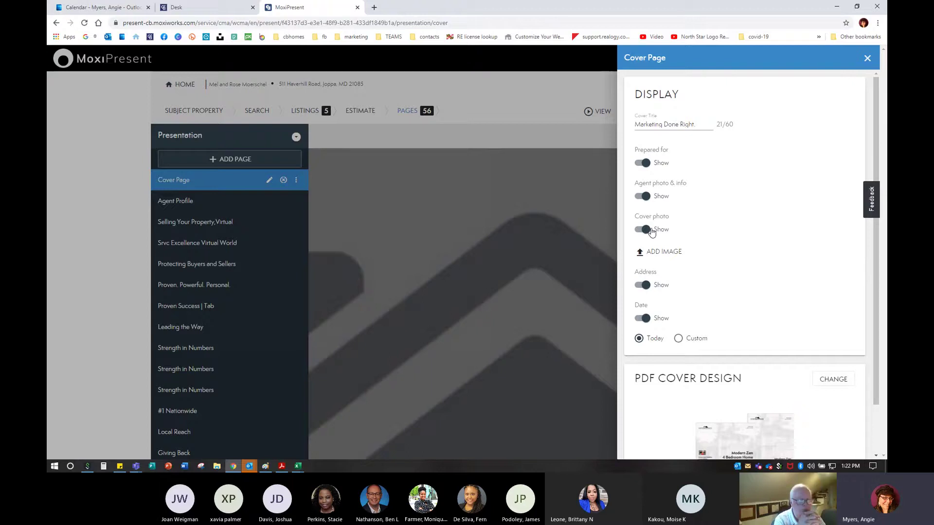
Add a cover photo, choosing to upload one from the computer instead of the library
{"action": "left_click", "coordinate": [659, 253]}
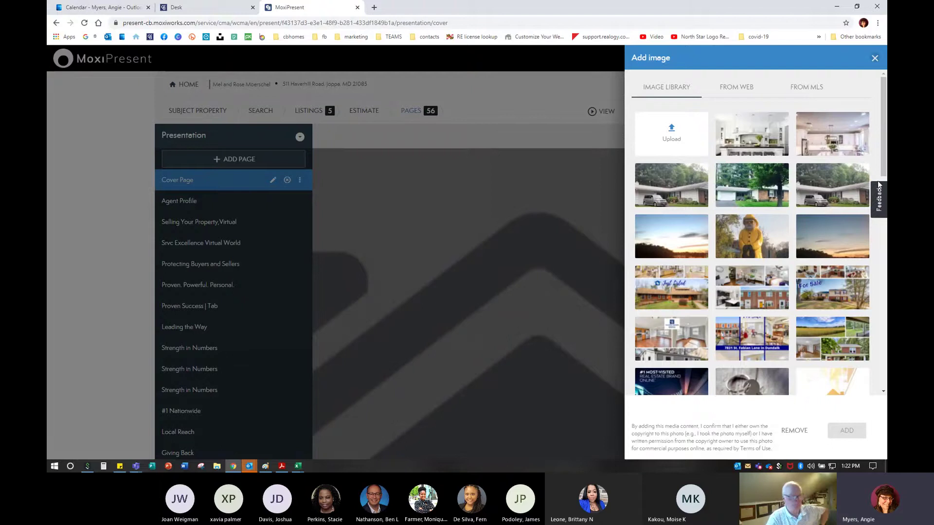
{"action": "left_click", "coordinate": [751, 128]}
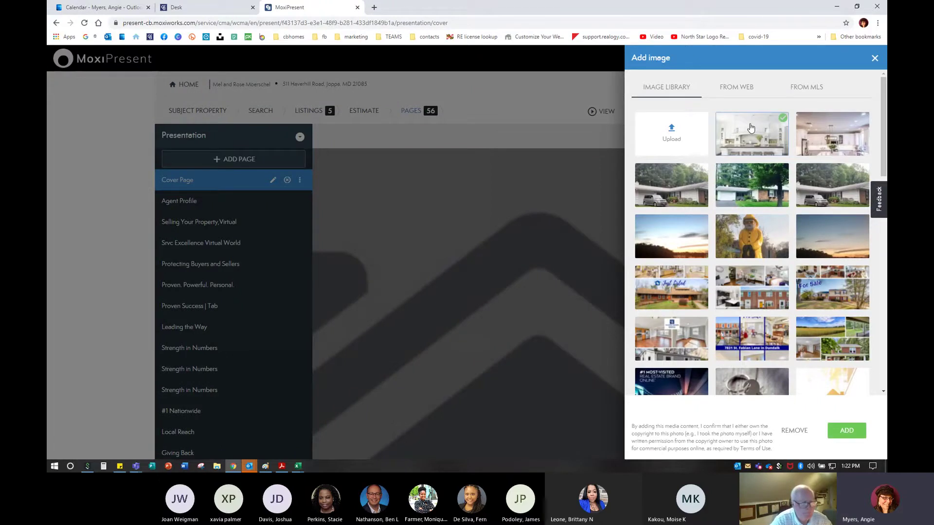
{"action": "left_click", "coordinate": [666, 133]}
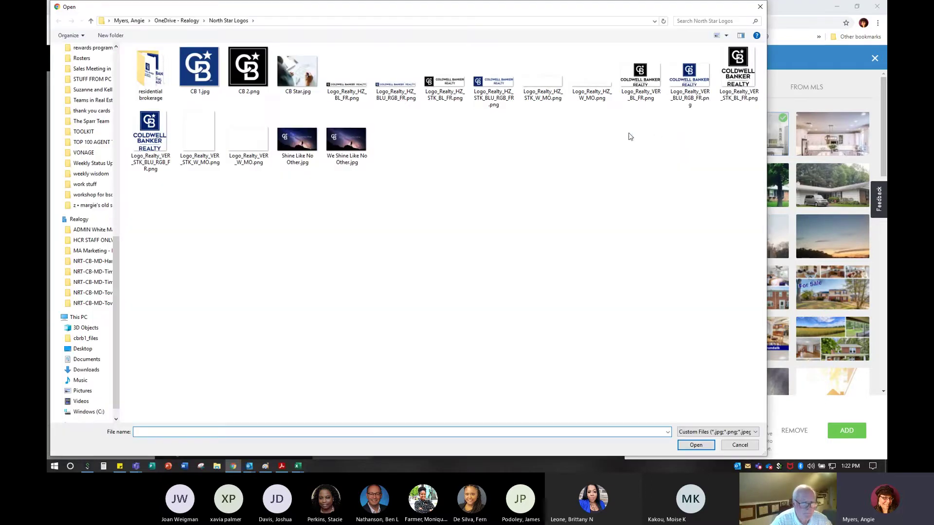
Upload 1.0.jpg from OneDrive - Realogy > 1-PICTURES > haverhill as the cover photo
{"action": "left_click", "coordinate": [177, 20]}
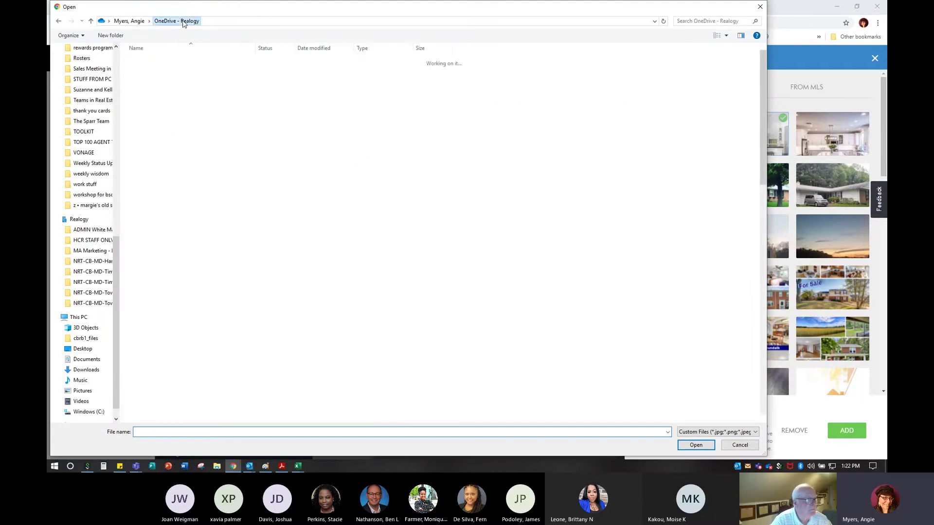
{"action": "double_click", "coordinate": [150, 61]}
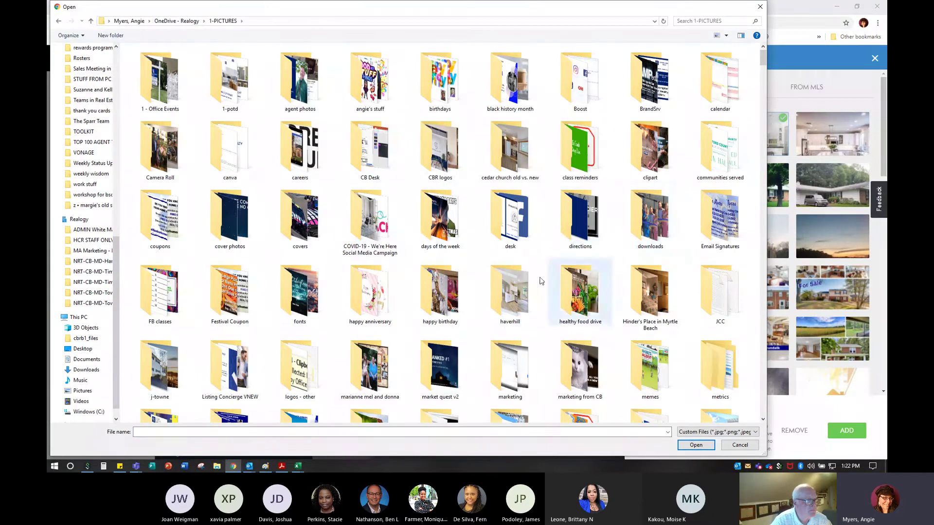
{"action": "double_click", "coordinate": [505, 293]}
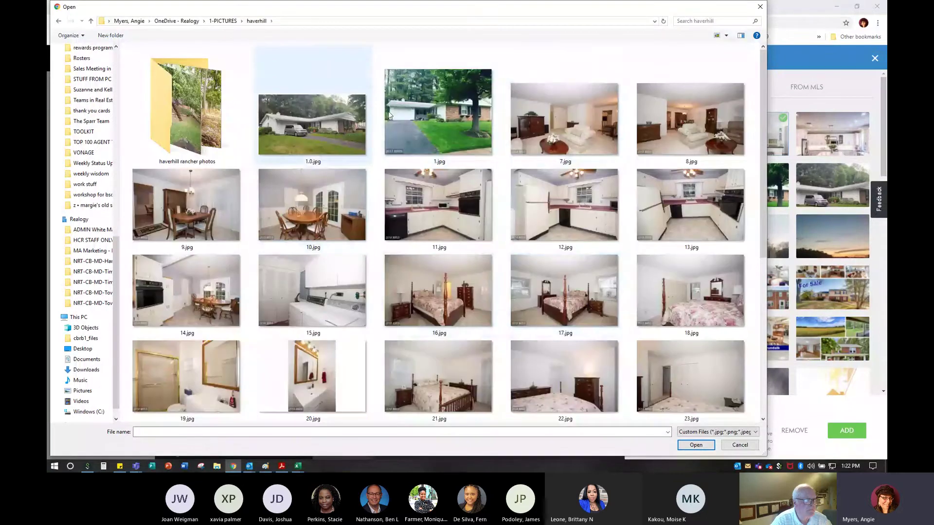
{"action": "double_click", "coordinate": [325, 115]}
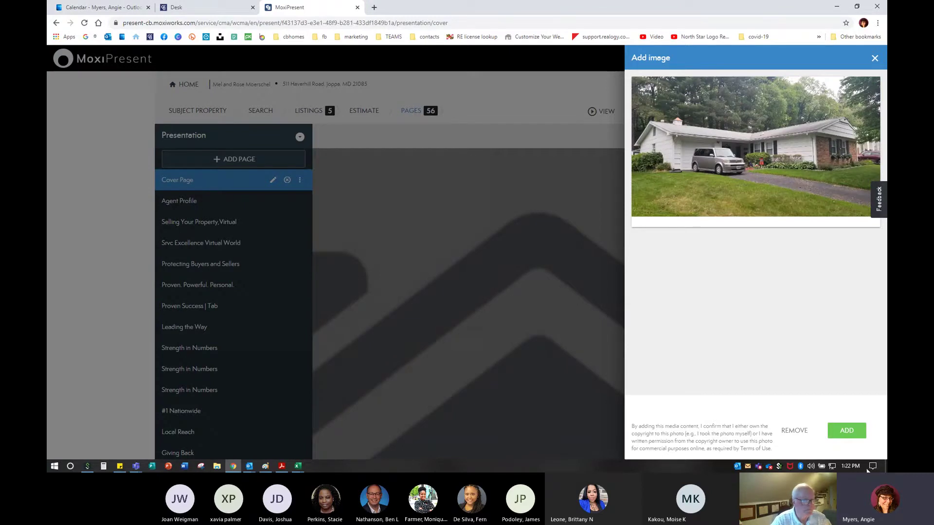
Apply the uploaded house exterior photo as the cover photo under 'Marketing Done Right'
{"action": "left_click", "coordinate": [843, 432]}
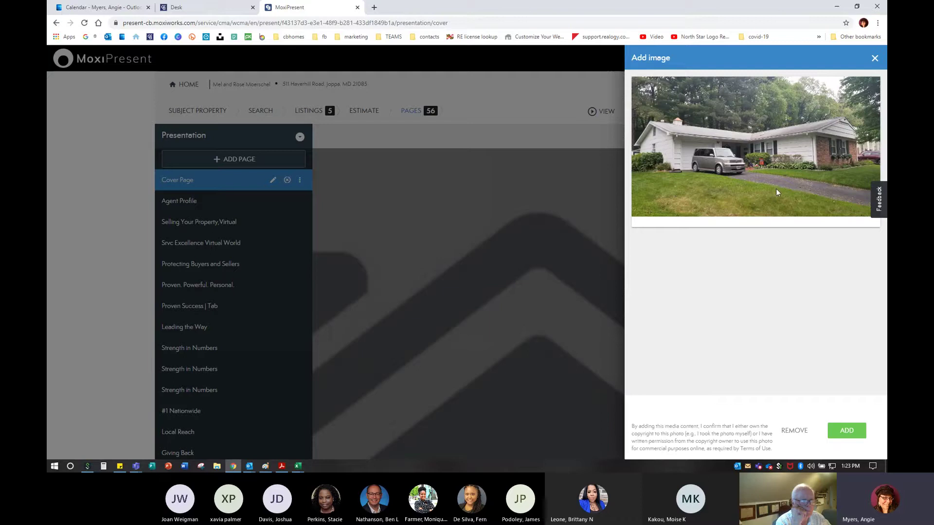
{"action": "left_click", "coordinate": [846, 435]}
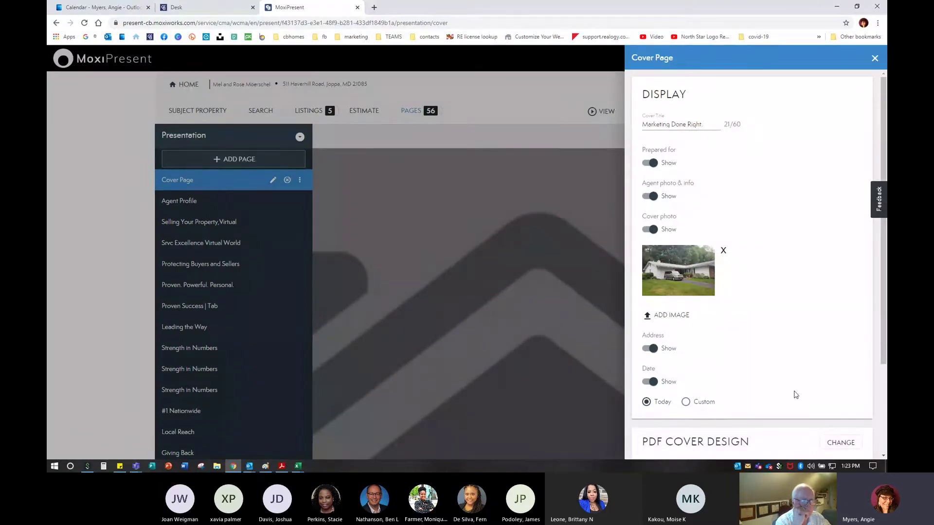
{"action": "scroll", "coordinate": [795, 394], "scroll_direction": "down", "scroll_amount": 3}
{"action": "scroll", "coordinate": [794, 389], "scroll_direction": "up", "scroll_amount": 3}
{"action": "left_click", "coordinate": [874, 59]}
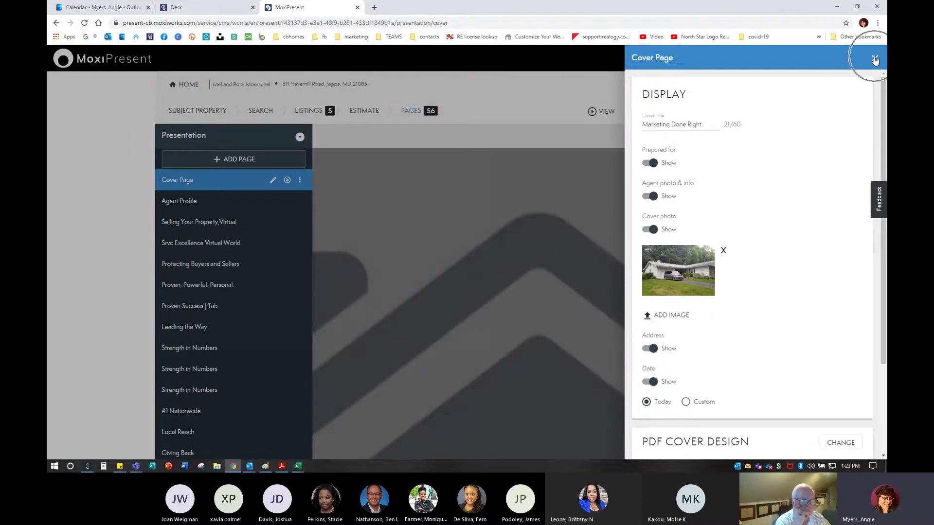
Close the Cover Page settings and scroll through the cover preview
{"action": "left_click", "coordinate": [874, 59]}
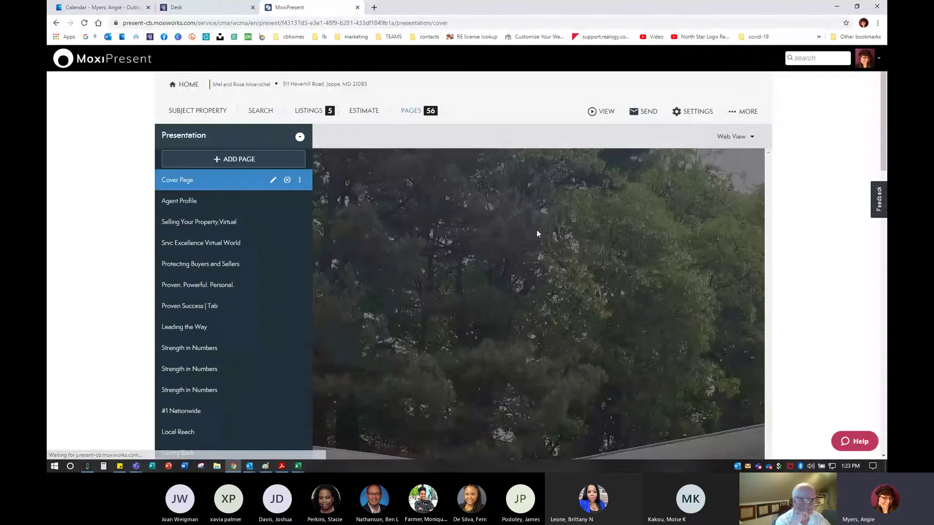
{"action": "scroll", "coordinate": [594, 331], "scroll_direction": "down", "scroll_amount": 6}
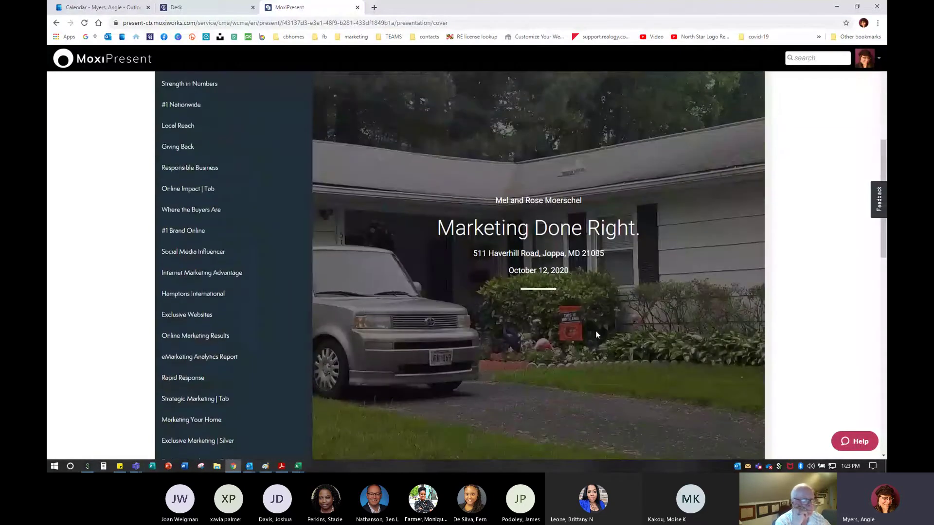
{"action": "scroll", "coordinate": [597, 335], "scroll_direction": "down", "scroll_amount": 5}
{"action": "scroll", "coordinate": [597, 335], "scroll_direction": "up", "scroll_amount": 11}
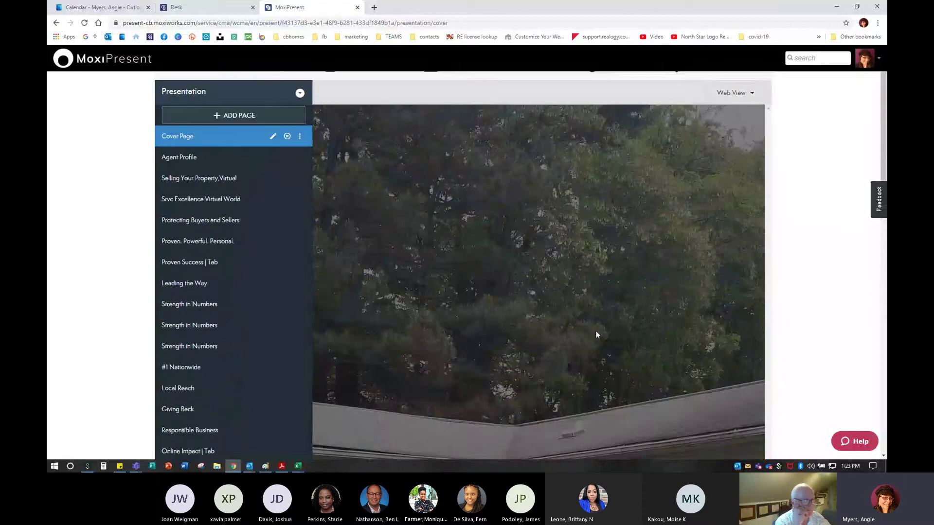
{"action": "scroll", "coordinate": [596, 335], "scroll_direction": "up", "scroll_amount": 1}
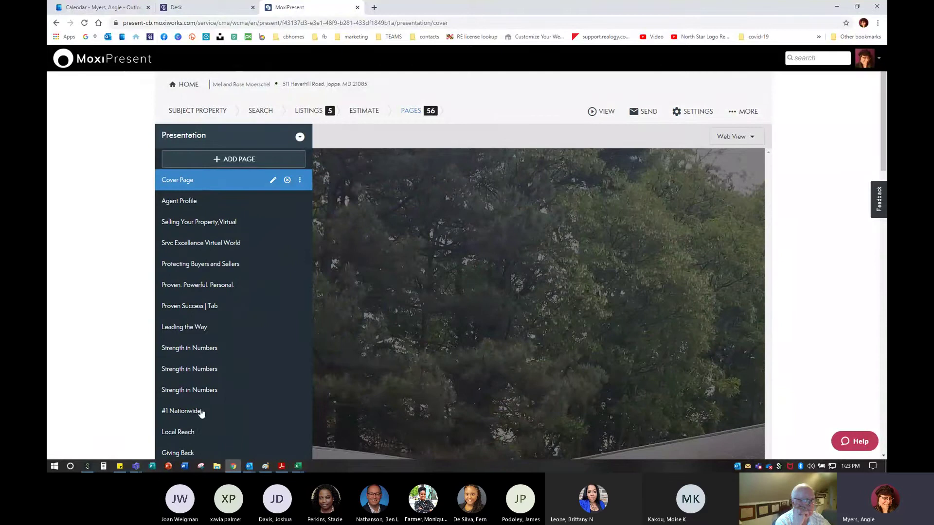
Review the Agent Profile page with its Marketing Done Right bio
{"action": "left_click", "coordinate": [170, 204]}
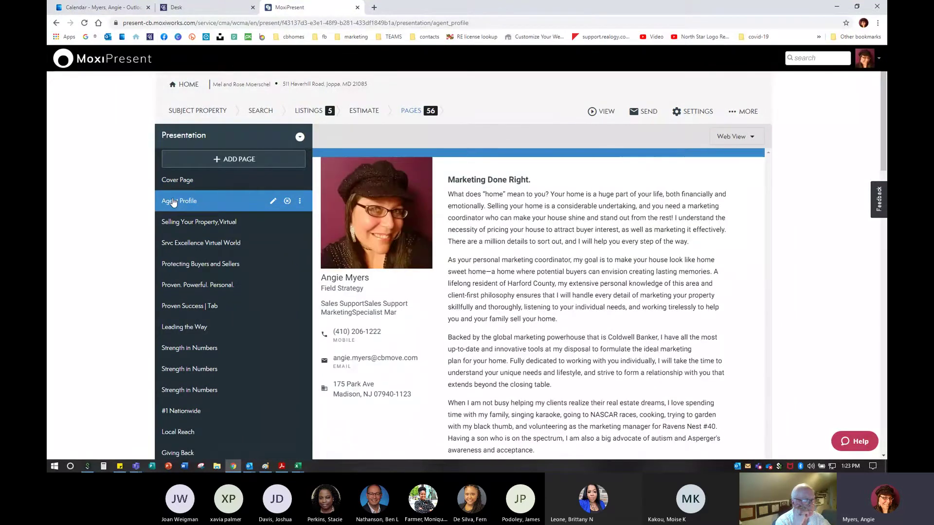
{"action": "left_click", "coordinate": [173, 202]}
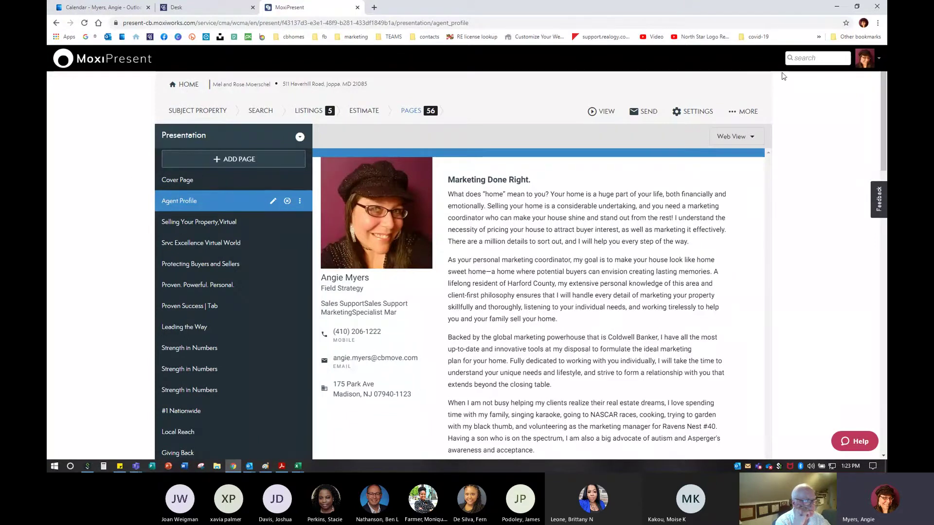
{"action": "left_click", "coordinate": [867, 62]}
{"action": "scroll", "coordinate": [321, 329], "scroll_direction": "down", "scroll_amount": 2}
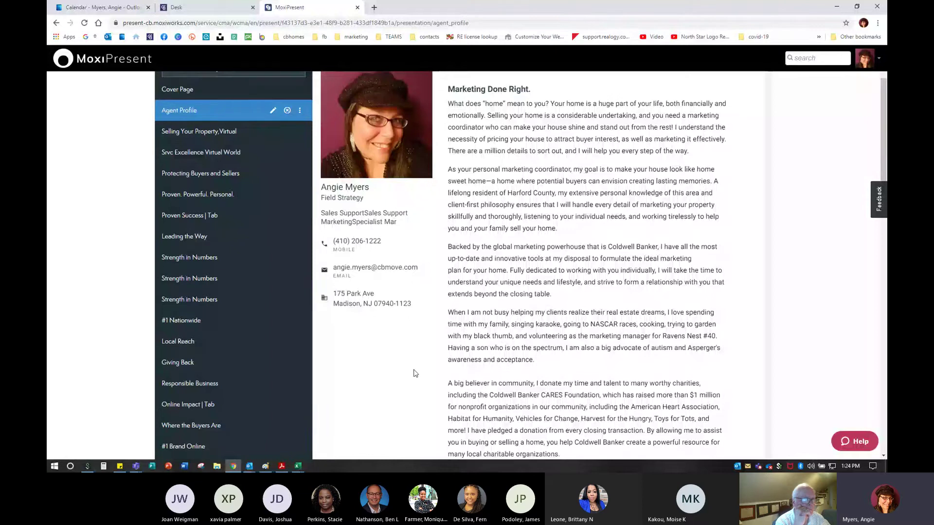
{"action": "scroll", "coordinate": [414, 374], "scroll_direction": "down", "scroll_amount": 6}
{"action": "scroll", "coordinate": [415, 375], "scroll_direction": "up", "scroll_amount": 8}
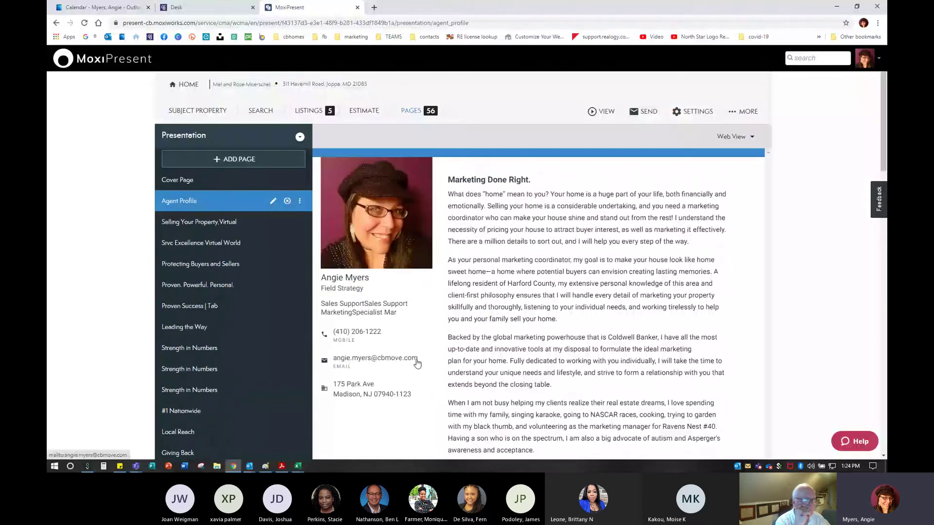
Preview the Selling Your Property, Virtually page
{"action": "left_click", "coordinate": [180, 223]}
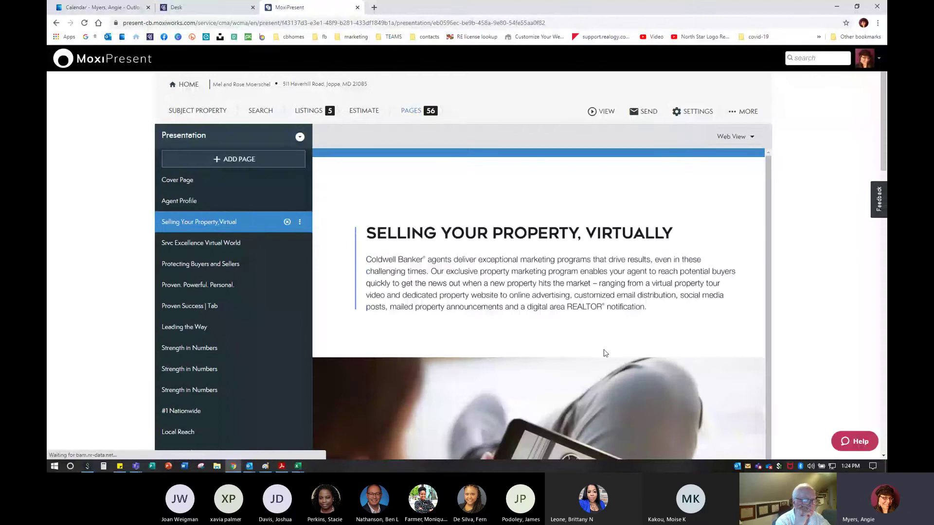
{"action": "scroll", "coordinate": [583, 311], "scroll_direction": "down", "scroll_amount": 6}
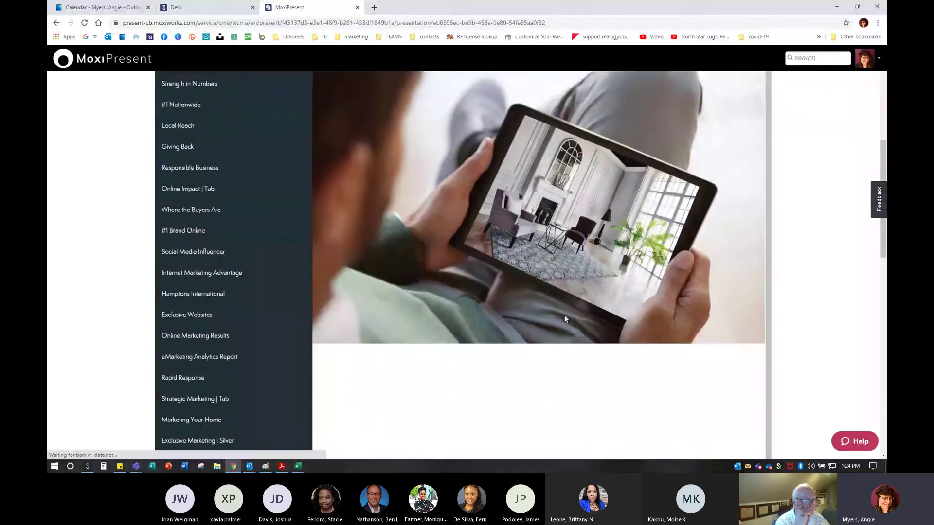
{"action": "scroll", "coordinate": [477, 251], "scroll_direction": "up", "scroll_amount": 5}
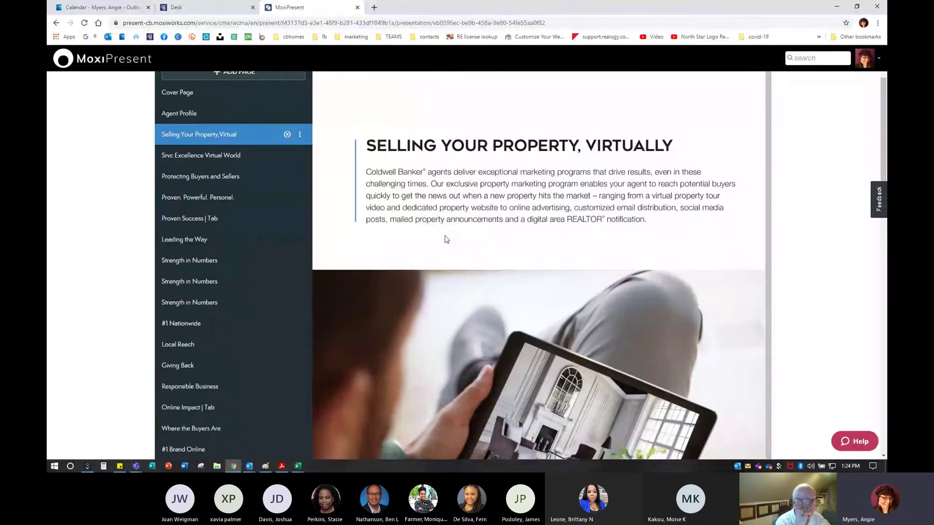
{"action": "scroll", "coordinate": [446, 239], "scroll_direction": "up", "scroll_amount": 2}
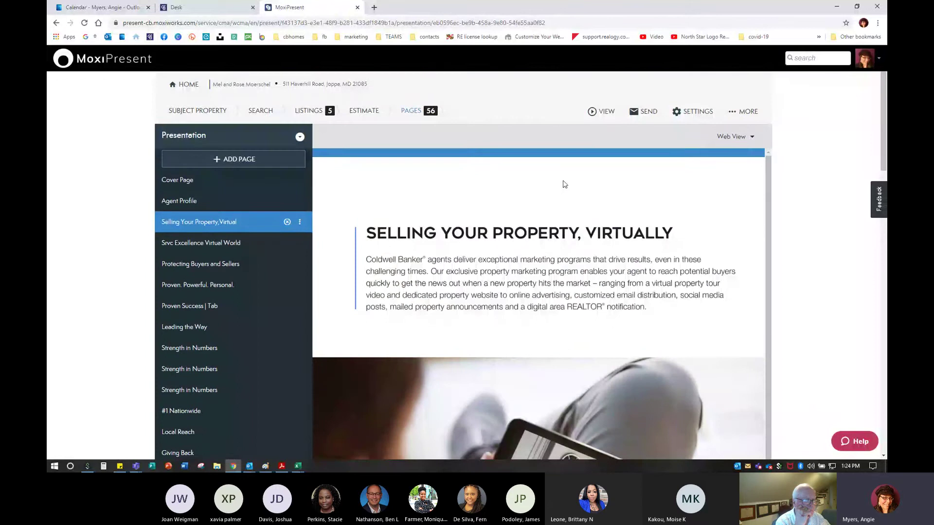
Open the presentation in Web view in a new tab
{"action": "left_click", "coordinate": [601, 111]}
{"action": "left_click", "coordinate": [601, 111]}
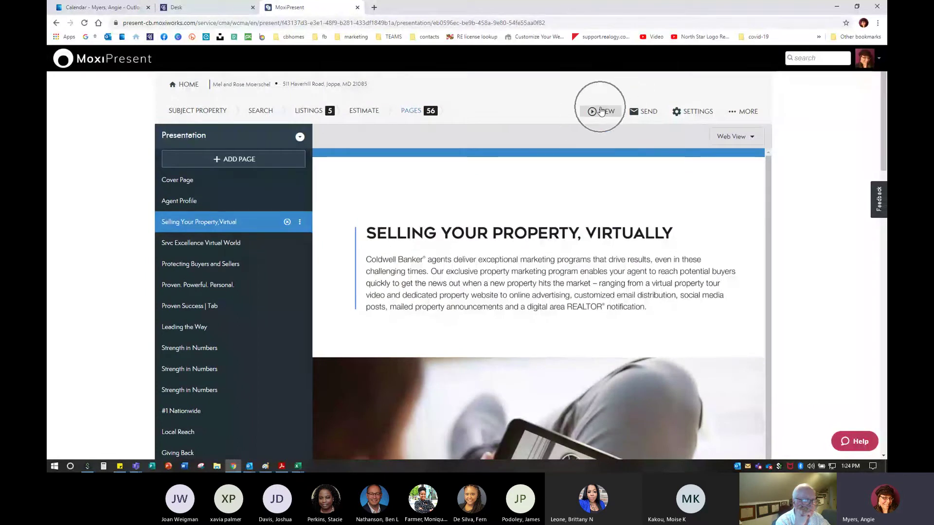
{"action": "left_click", "coordinate": [598, 118]}
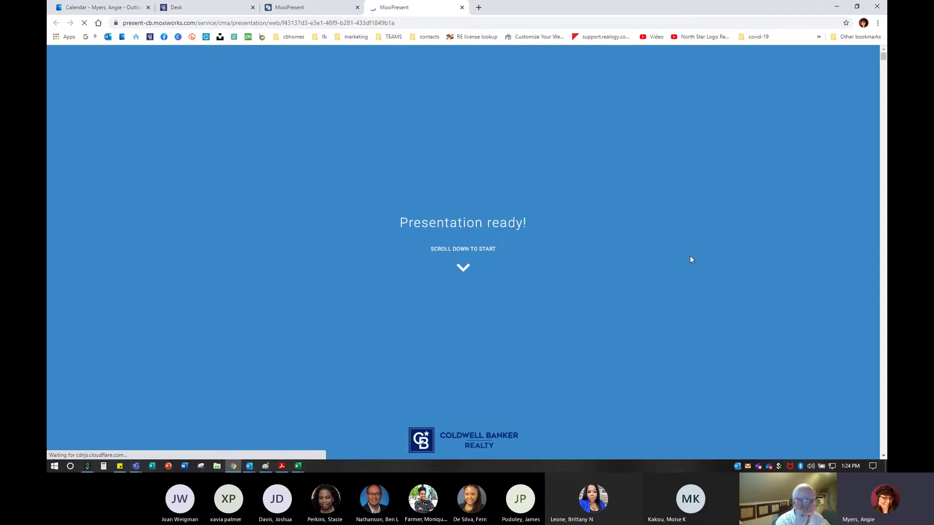
{"action": "scroll", "coordinate": [690, 256], "scroll_direction": "down", "scroll_amount": 3}
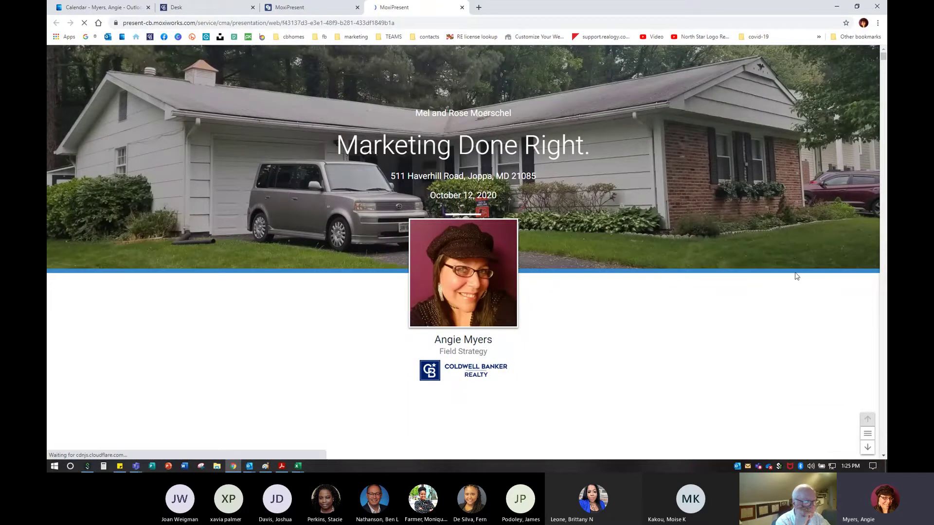
Highlight the date on the title slide and bring up the slide list
{"action": "left_click_drag", "start_coordinate": [429, 196], "coordinate": [501, 202]}
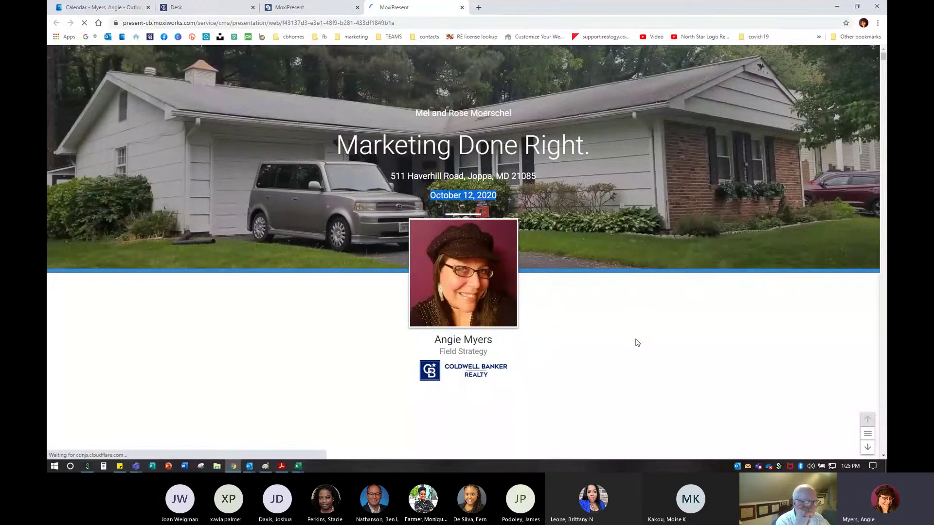
{"action": "left_click", "coordinate": [868, 440]}
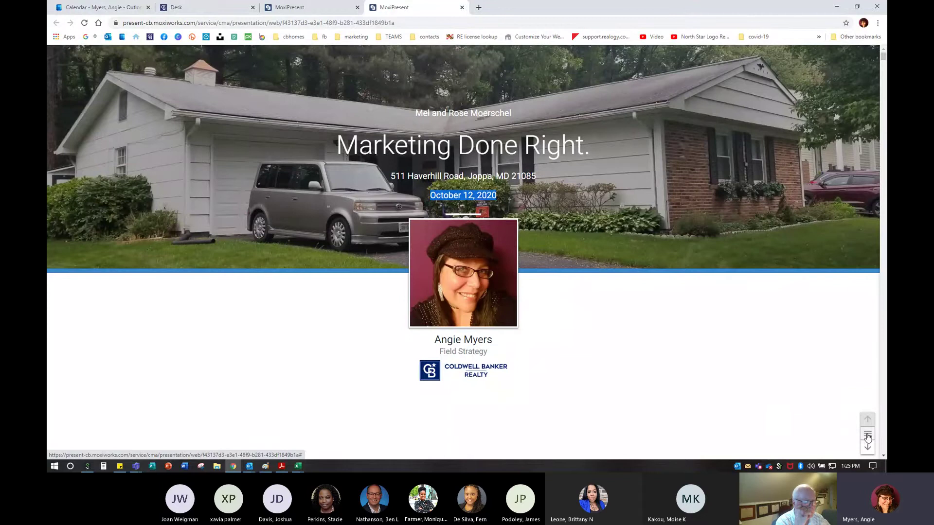
{"action": "left_click", "coordinate": [868, 440]}
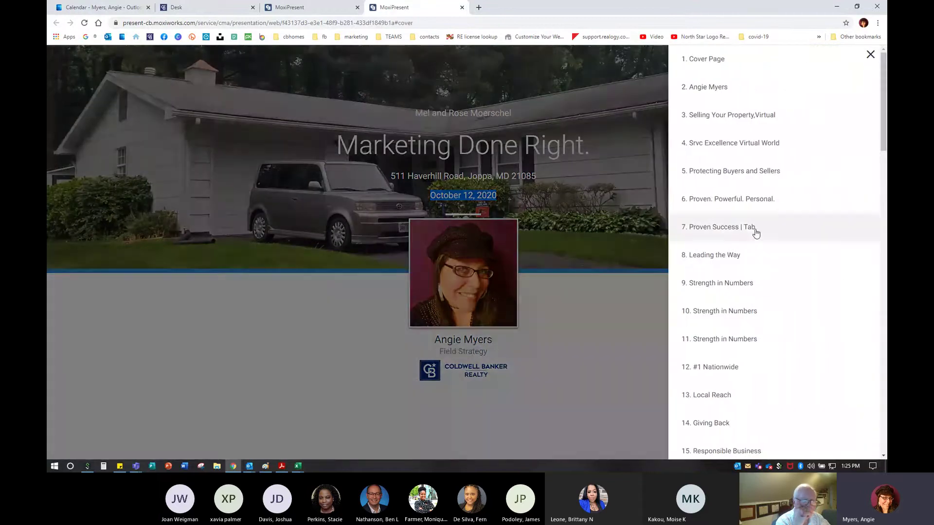
Close the slide list, advance to slide 3, Selling Your Property, Virtually, then return to the editor
{"action": "scroll", "coordinate": [735, 247], "scroll_direction": "down", "scroll_amount": 19}
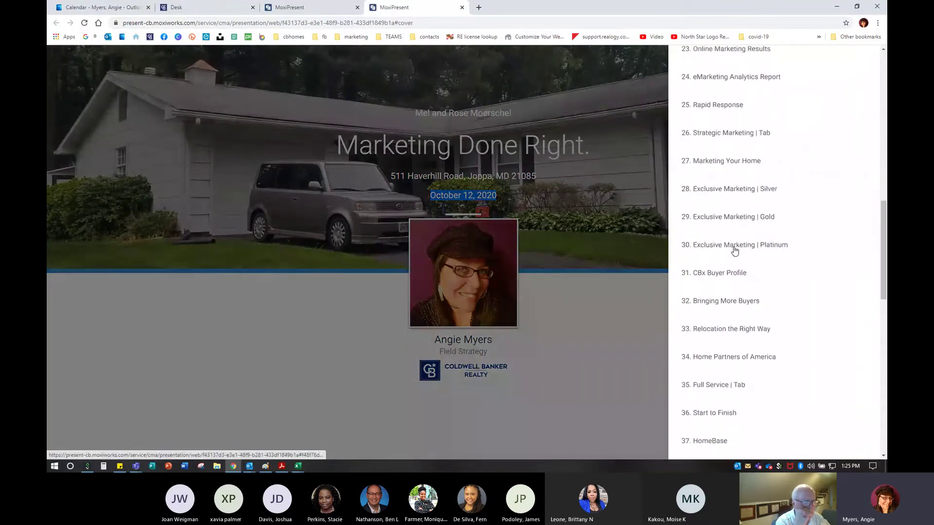
{"action": "scroll", "coordinate": [734, 251], "scroll_direction": "up", "scroll_amount": 19}
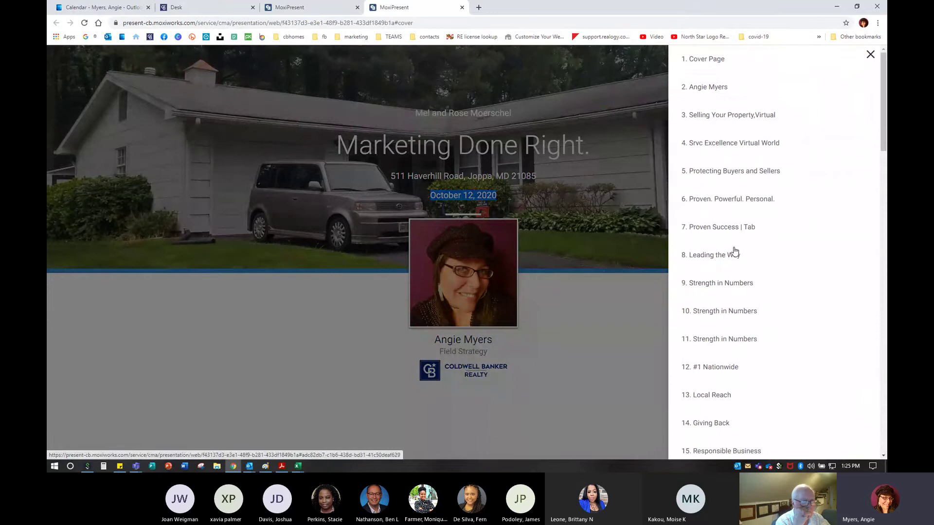
{"action": "left_click", "coordinate": [870, 54]}
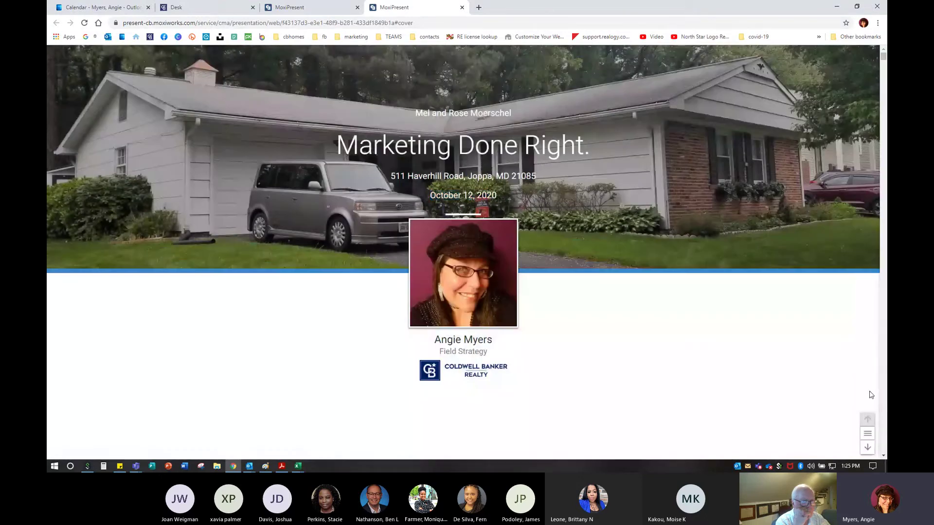
{"action": "left_click", "coordinate": [868, 448]}
{"action": "left_click", "coordinate": [868, 448]}
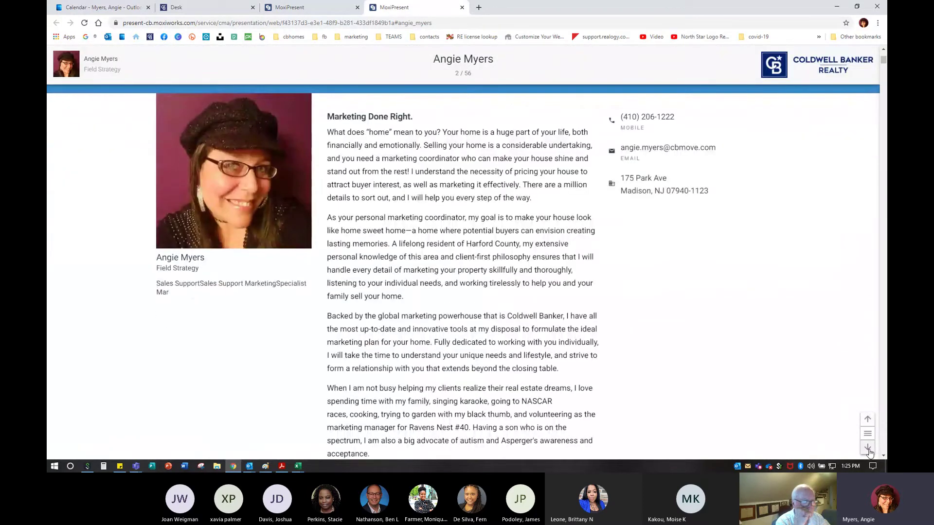
{"action": "left_click", "coordinate": [868, 448]}
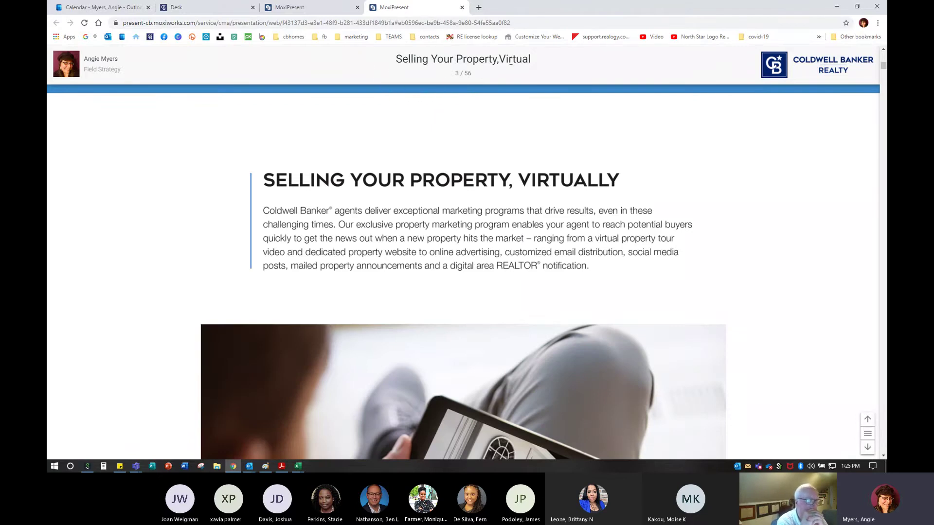
{"action": "left_click", "coordinate": [311, 8]}
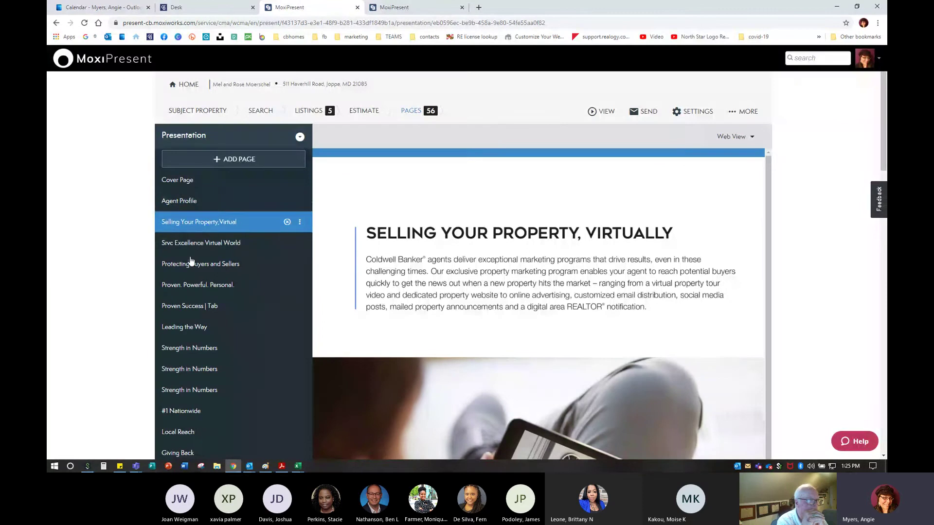
Scroll through the editor's full page list, then go back to the web preview tab
{"action": "scroll", "coordinate": [191, 262], "scroll_direction": "down", "scroll_amount": 10}
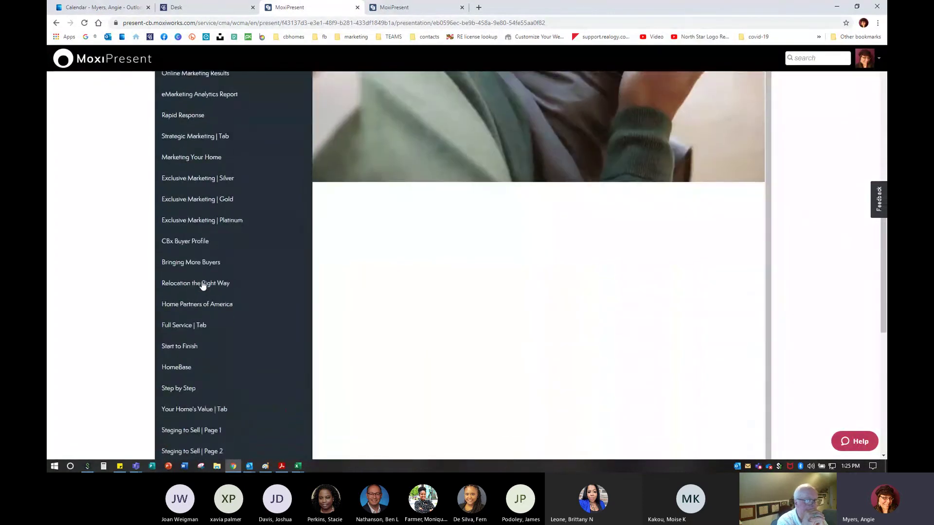
{"action": "scroll", "coordinate": [202, 285], "scroll_direction": "down", "scroll_amount": 3}
{"action": "scroll", "coordinate": [197, 284], "scroll_direction": "up", "scroll_amount": 10}
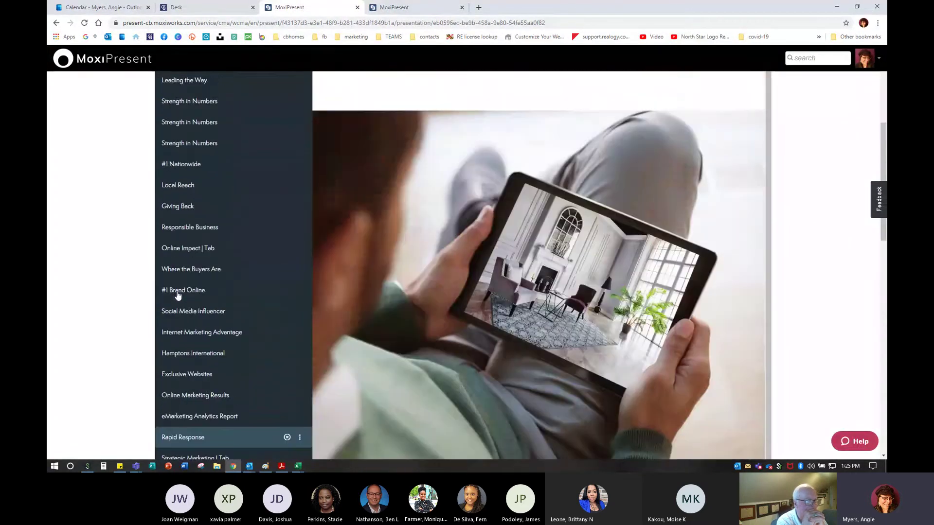
{"action": "scroll", "coordinate": [178, 292], "scroll_direction": "up", "scroll_amount": 5}
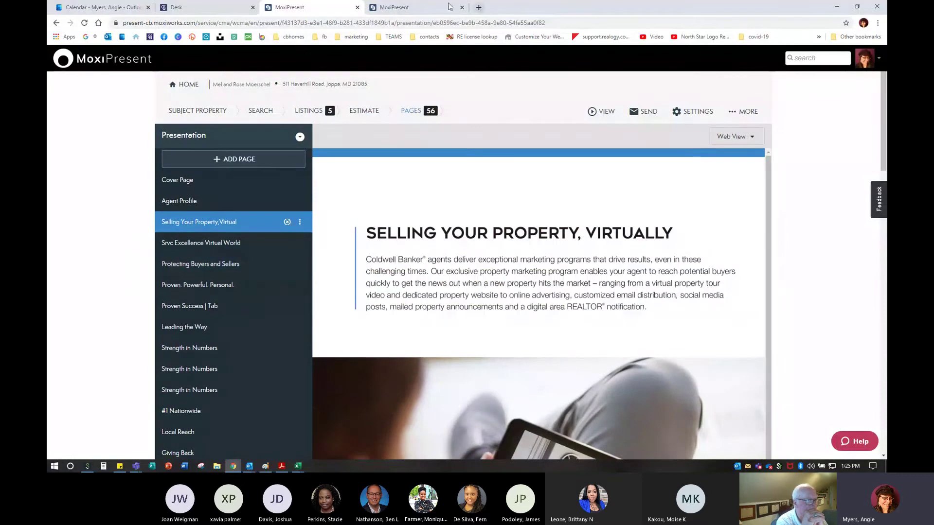
{"action": "left_click", "coordinate": [418, 7]}
Check the Protecting Buyers and Sellers slide and its title, then return to Srvc Excellence Virtual World
{"action": "left_click", "coordinate": [868, 447]}
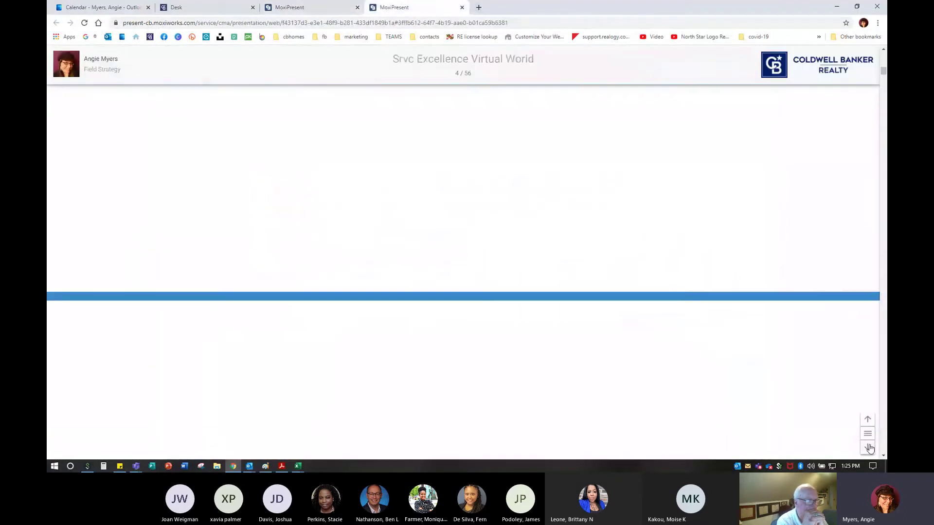
{"action": "left_click", "coordinate": [868, 447]}
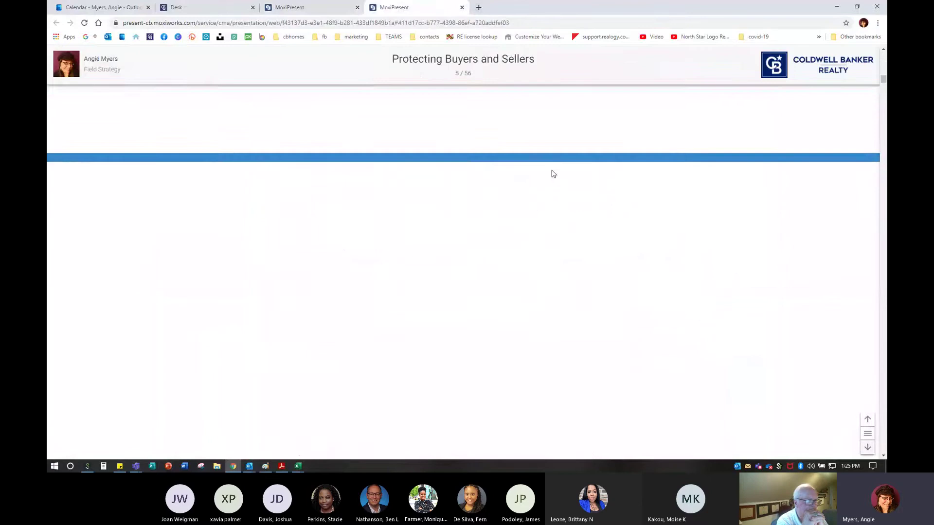
{"action": "left_click_drag", "start_coordinate": [392, 59], "coordinate": [547, 61]}
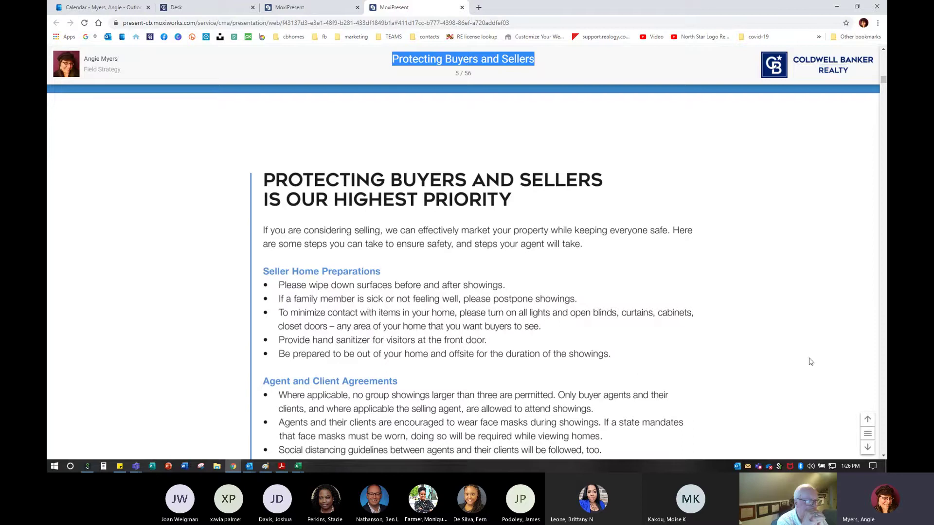
{"action": "left_click", "coordinate": [867, 420]}
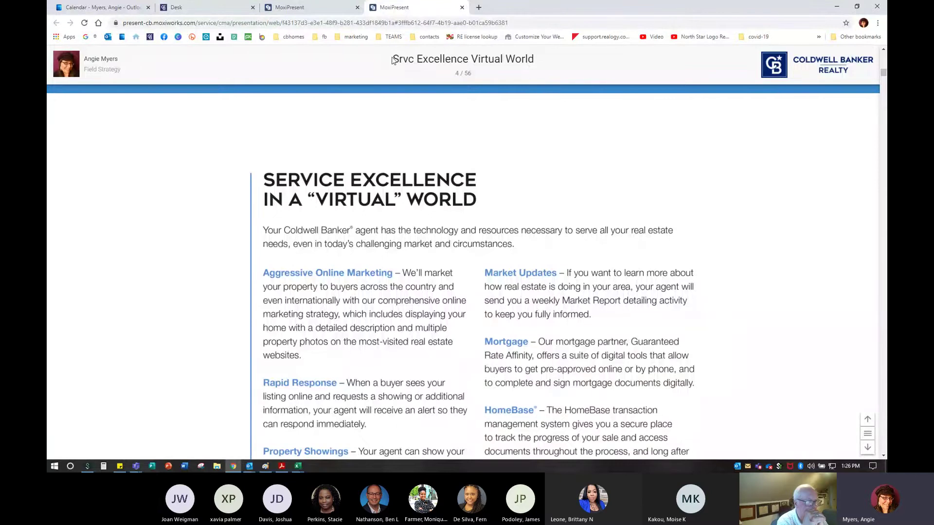
{"action": "left_click", "coordinate": [316, 7]}
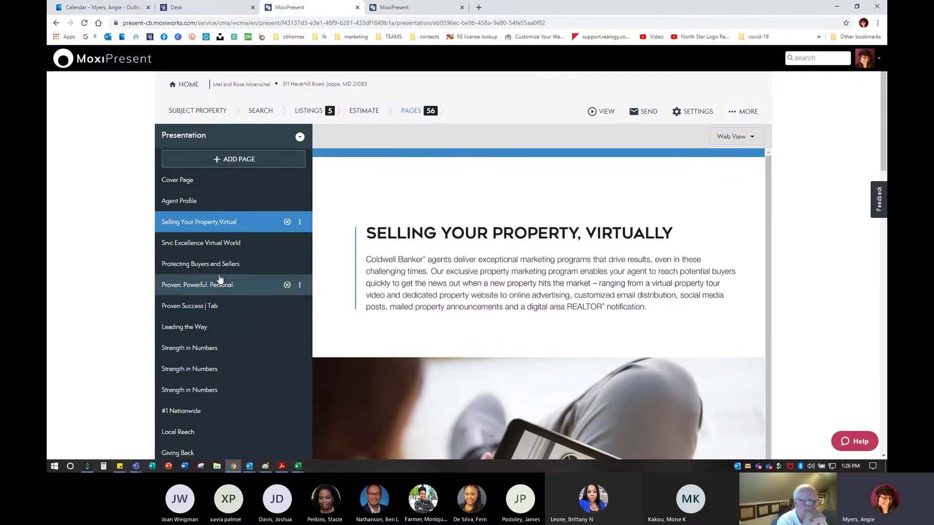
{"action": "left_click", "coordinate": [391, 10]}
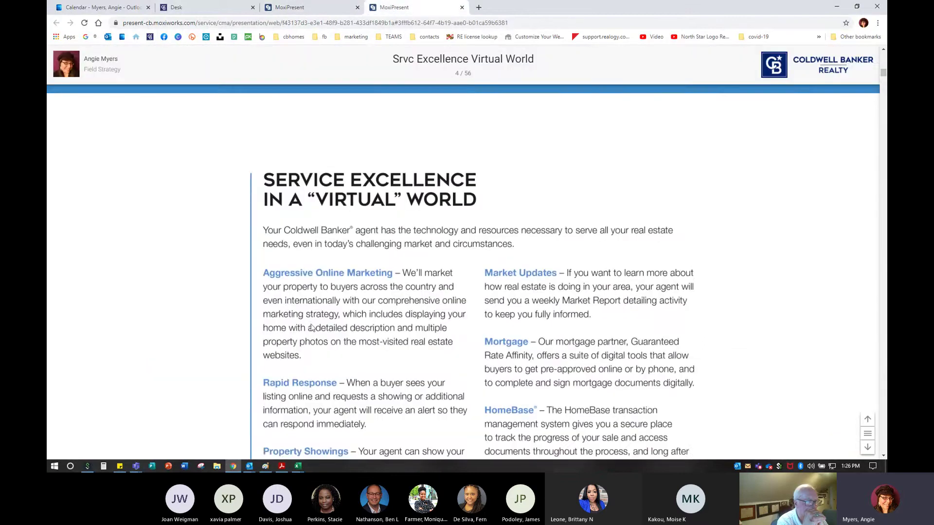
{"action": "scroll", "coordinate": [314, 329], "scroll_direction": "down", "scroll_amount": 5}
{"action": "scroll", "coordinate": [740, 344], "scroll_direction": "down", "scroll_amount": 3}
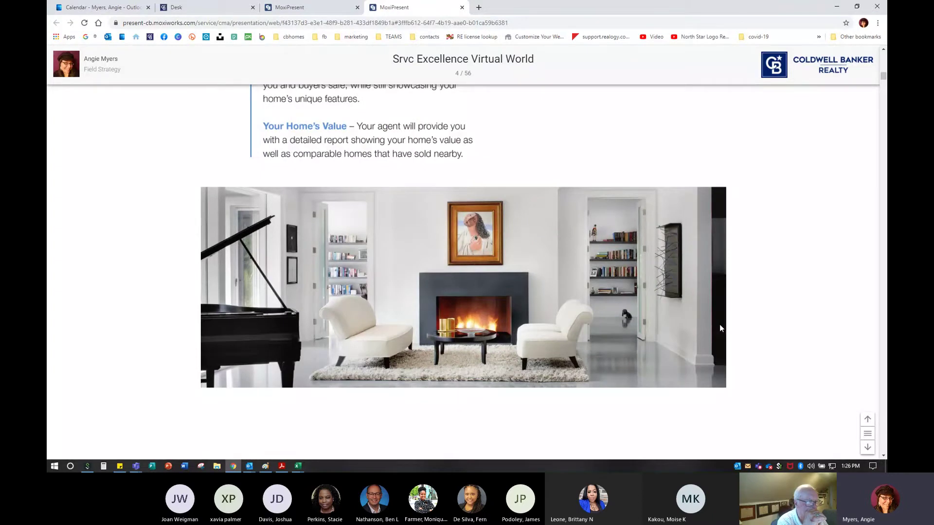
{"action": "scroll", "coordinate": [720, 328], "scroll_direction": "up", "scroll_amount": 7}
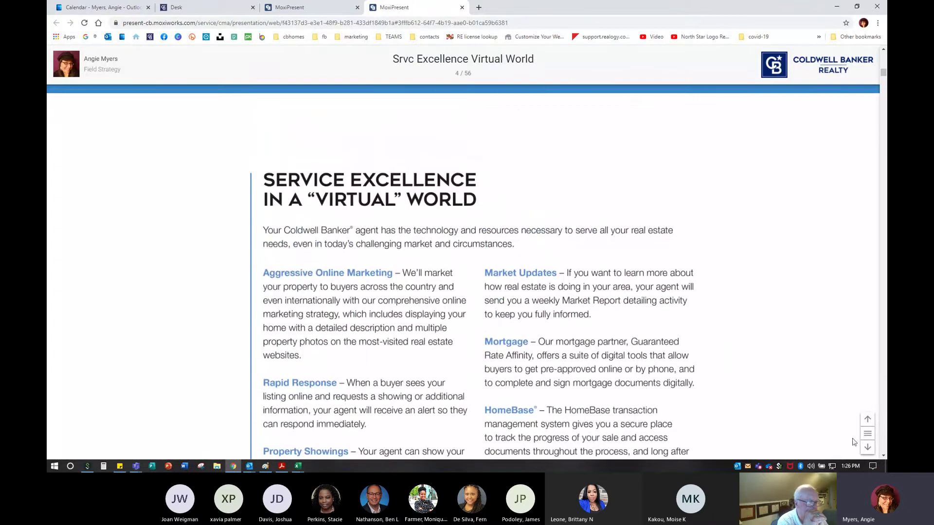
Advance past Proven. Powerful. Personal., Proven Success and Leading the Way to slide 9, Strength in Numbers
{"action": "left_click", "coordinate": [867, 450]}
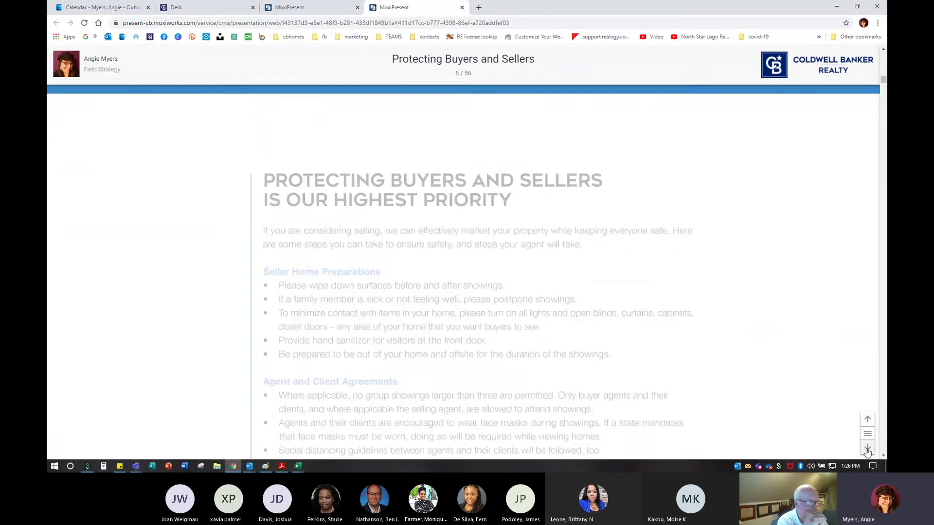
{"action": "left_click", "coordinate": [867, 450]}
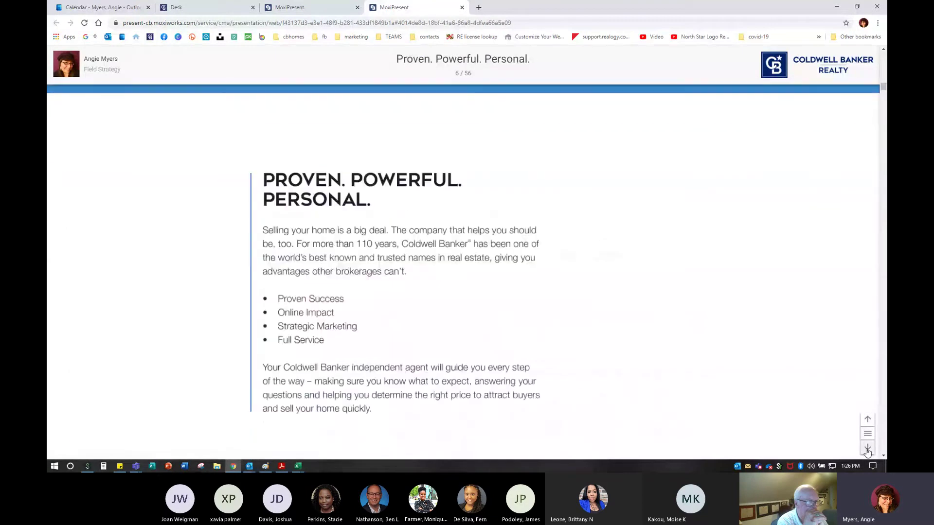
{"action": "left_click", "coordinate": [867, 449]}
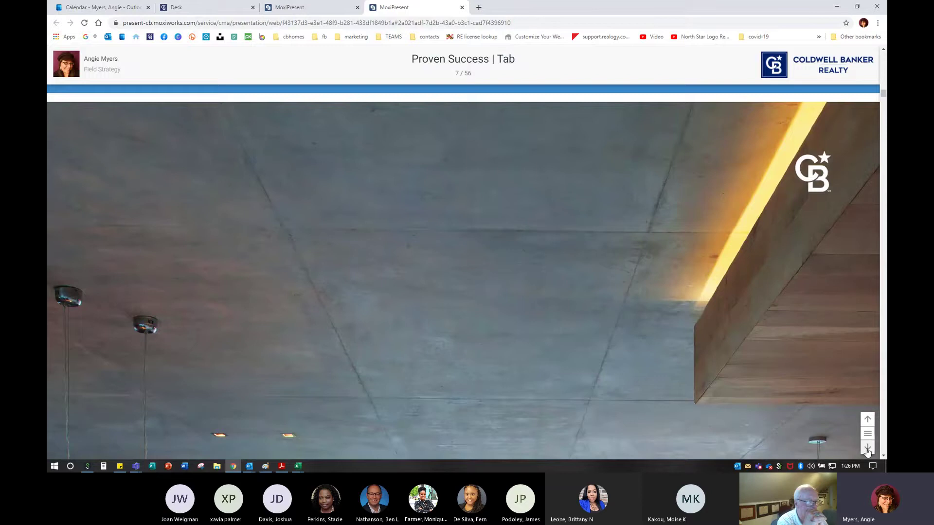
{"action": "left_click", "coordinate": [867, 448]}
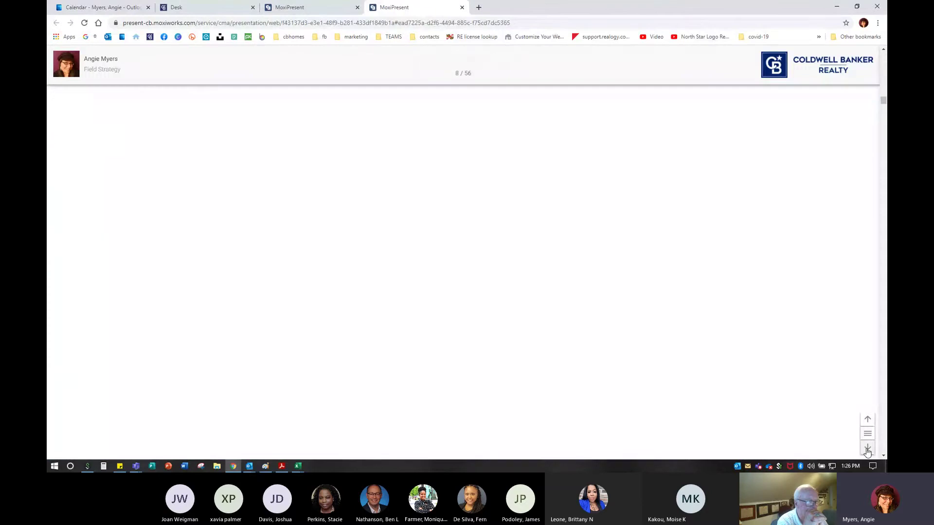
{"action": "left_click", "coordinate": [867, 448]}
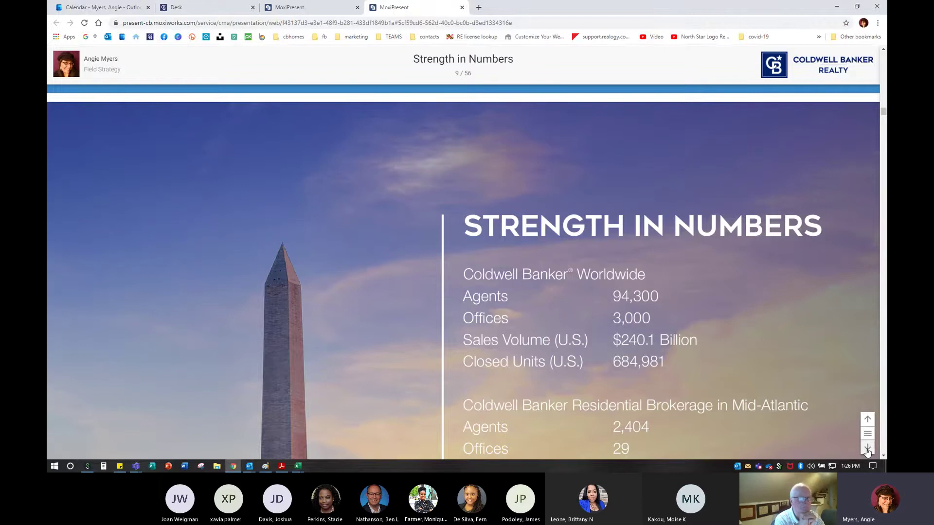
Zoom the browser out two steps to fit the Strength in Numbers slide
{"action": "key", "text": "ctrl+minus"}
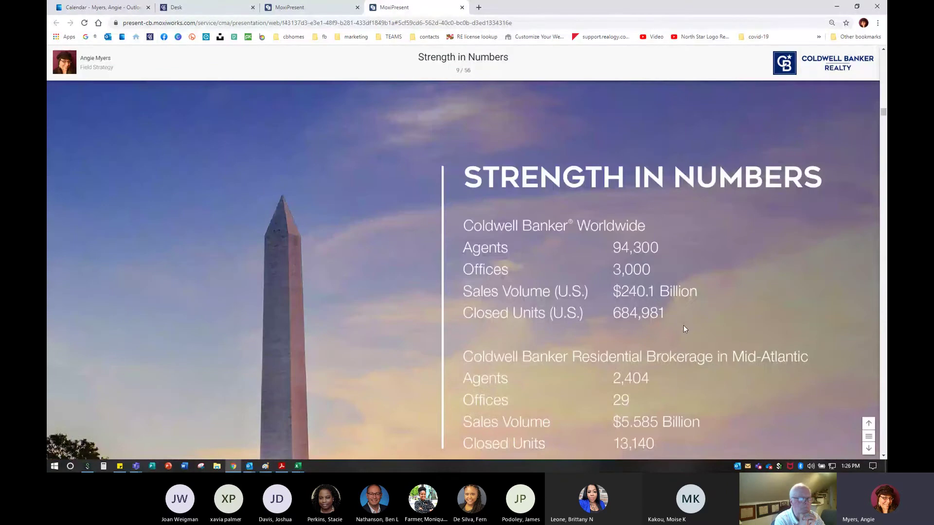
{"action": "key", "text": "ctrl+minus"}
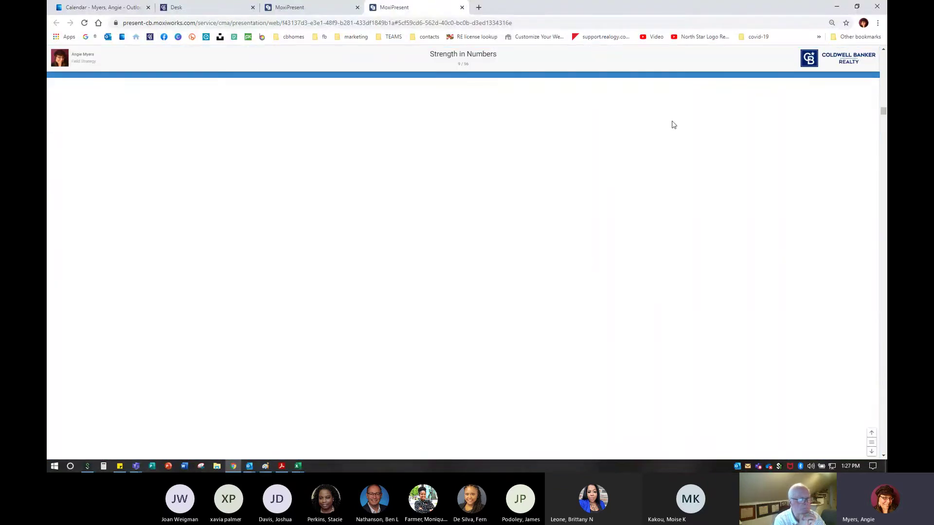
{"action": "scroll", "coordinate": [715, 353], "scroll_direction": "down", "scroll_amount": 2}
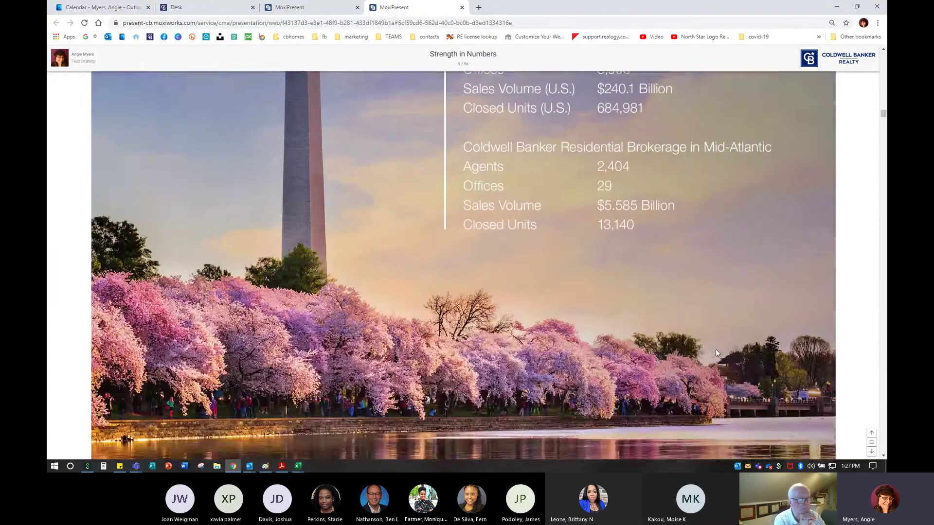
{"action": "scroll", "coordinate": [716, 353], "scroll_direction": "up", "scroll_amount": 2}
{"action": "scroll", "coordinate": [716, 350], "scroll_direction": "up", "scroll_amount": 2}
{"action": "scroll", "coordinate": [715, 351], "scroll_direction": "down", "scroll_amount": 2}
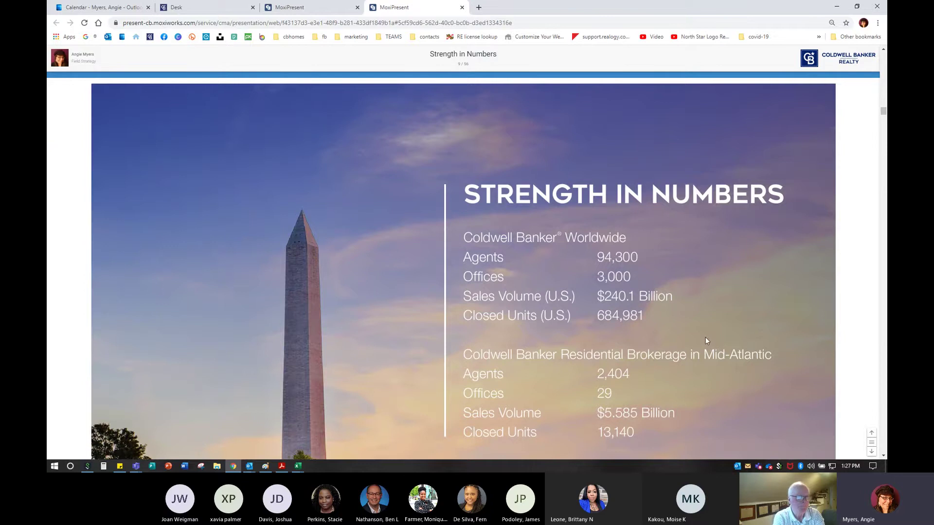
In the editor, preview the first Strength in Numbers page and remove the duplicate
{"action": "left_click", "coordinate": [293, 6]}
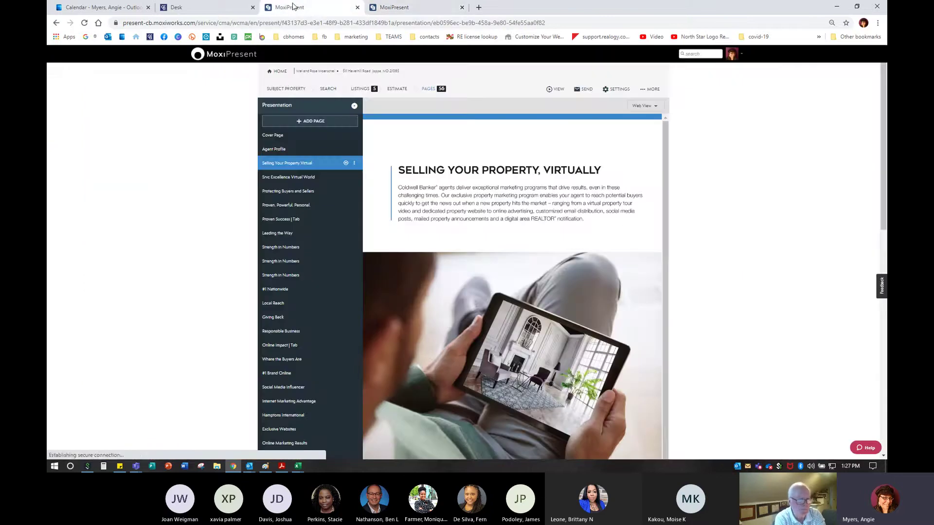
{"action": "key", "text": "ctrl"}
{"action": "left_click", "coordinate": [284, 249]}
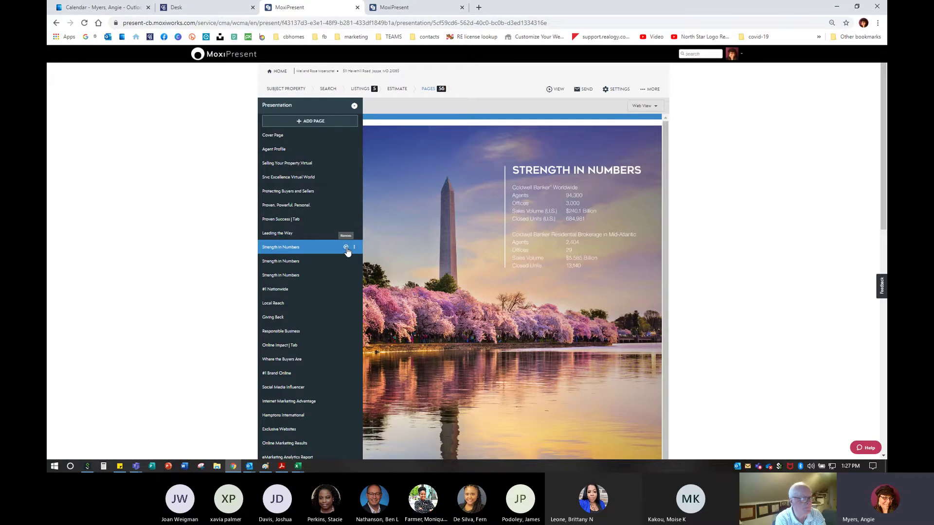
{"action": "left_click", "coordinate": [346, 248]}
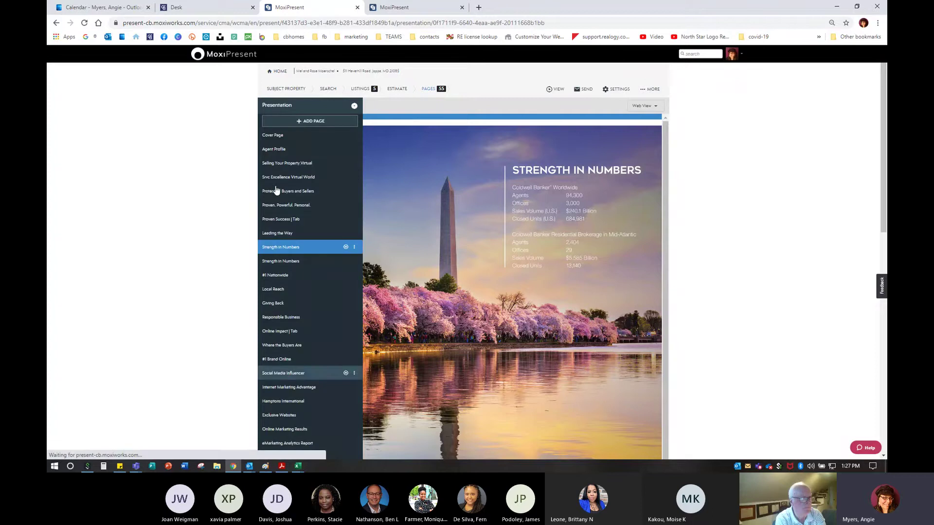
Return to the web preview and advance to slide 11, the kitchen-photo Strength in Numbers
{"action": "left_click", "coordinate": [466, 5]}
{"action": "left_click", "coordinate": [873, 452]}
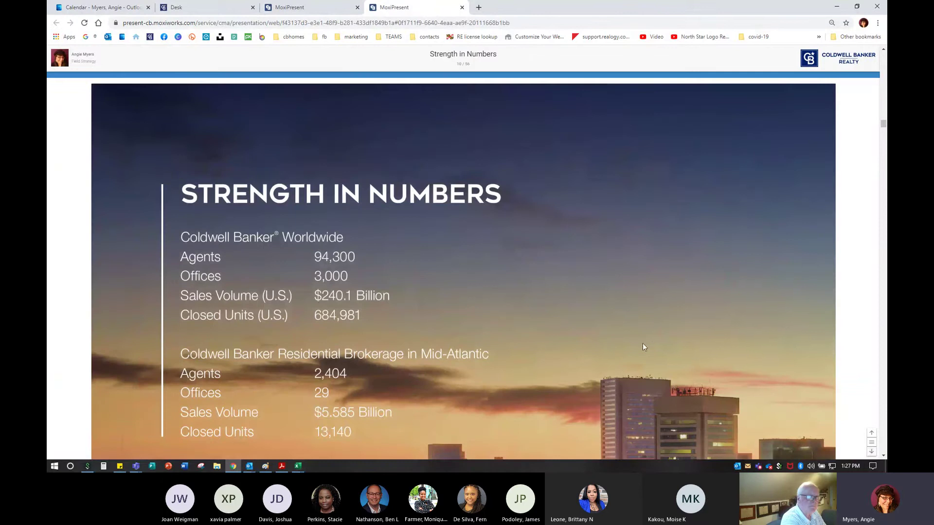
{"action": "scroll", "coordinate": [643, 345], "scroll_direction": "down", "scroll_amount": 5}
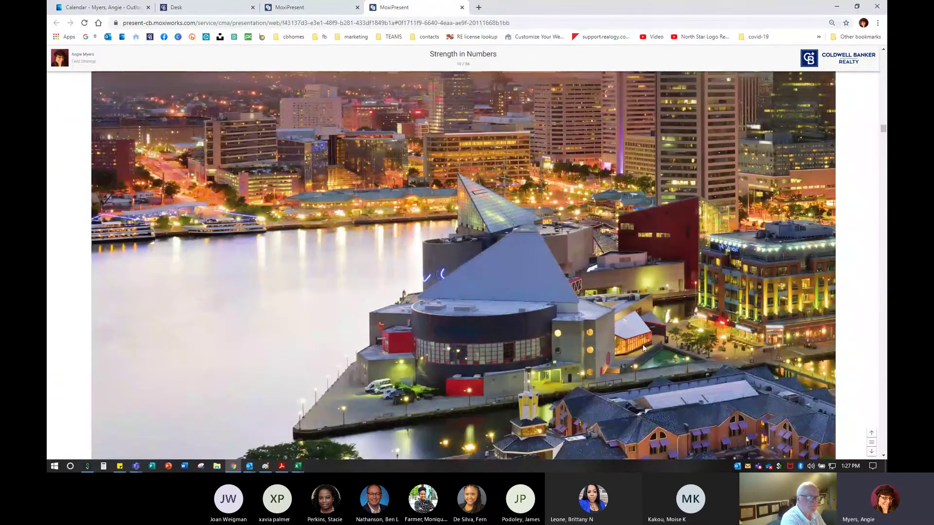
{"action": "left_click", "coordinate": [871, 452]}
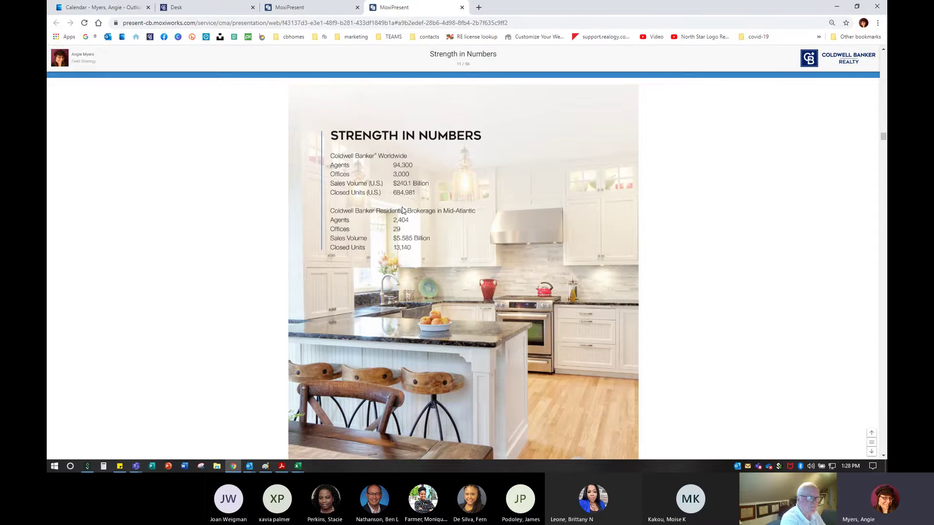
In the editor, zoom in and remove the second, duplicate Strength in Numbers page
{"action": "left_click", "coordinate": [309, 8]}
{"action": "scroll", "coordinate": [516, 369], "scroll_direction": "down", "scroll_amount": 1}
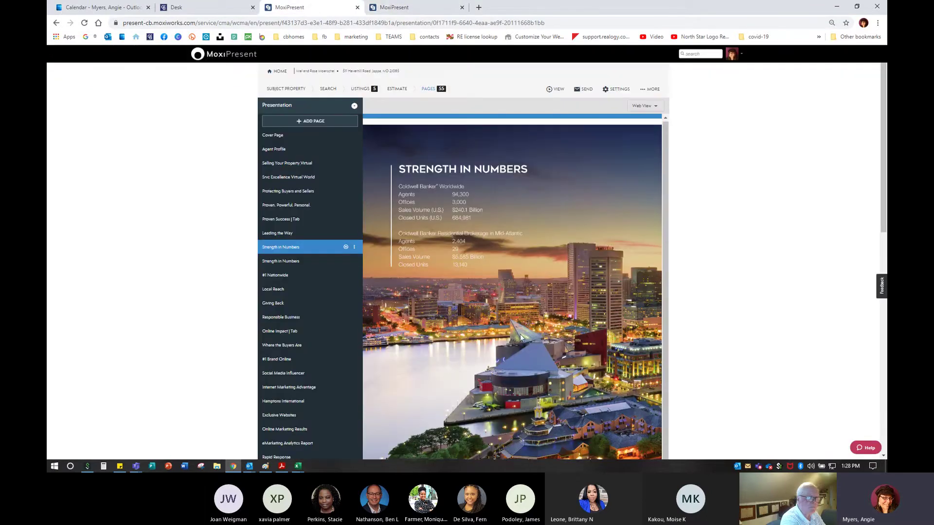
{"action": "left_click", "coordinate": [304, 267]}
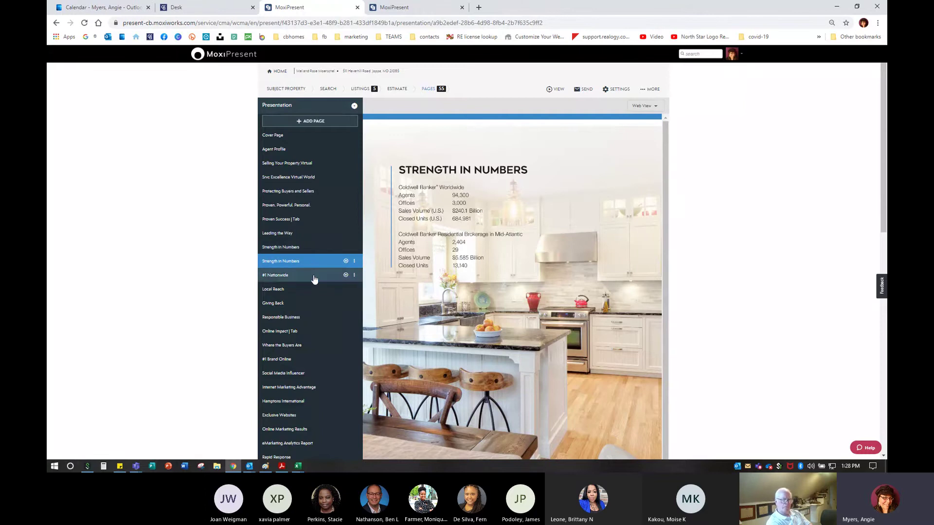
{"action": "key", "text": "ctrl+plus"}
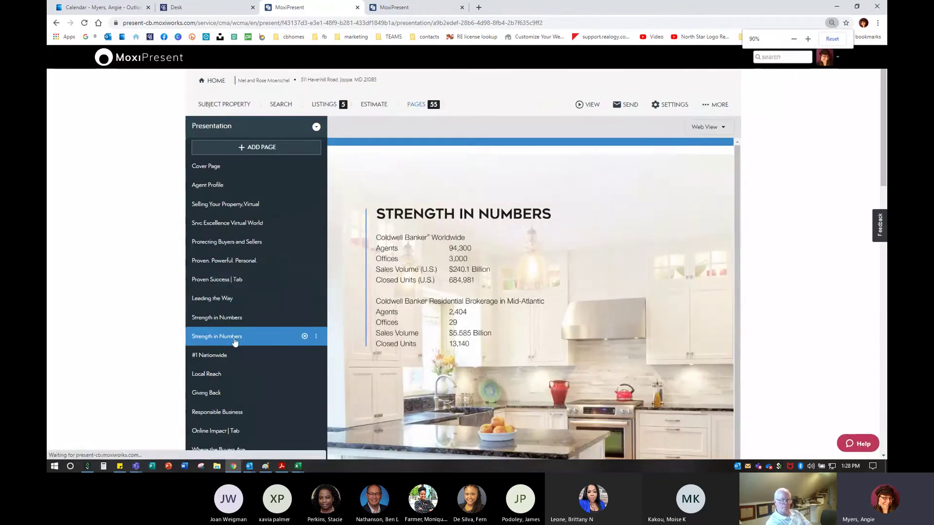
{"action": "key", "text": "ctrl+plus"}
{"action": "key", "text": "ctrl+plus"}
{"action": "key", "text": "ctrl+plus"}
{"action": "scroll", "coordinate": [236, 337], "scroll_direction": "down", "scroll_amount": 4}
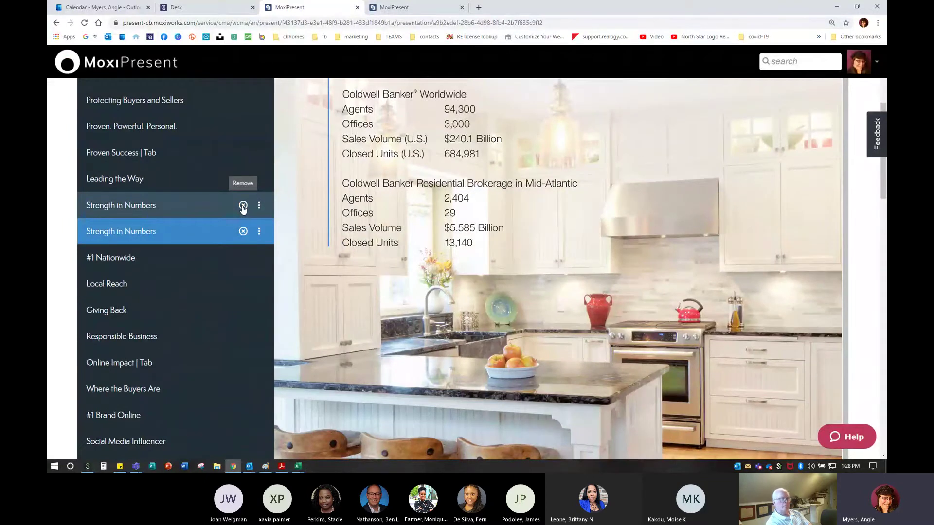
{"action": "left_click", "coordinate": [242, 205]}
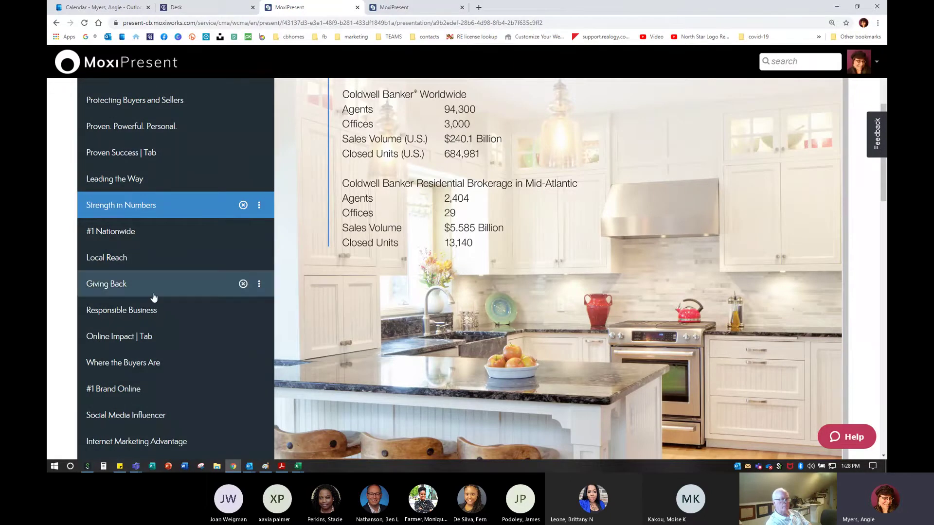
Scroll the page list down to Pricing Analysis, Net Proceeds and Getting Started
{"action": "scroll", "coordinate": [152, 298], "scroll_direction": "down", "scroll_amount": 6}
{"action": "scroll", "coordinate": [154, 297], "scroll_direction": "down", "scroll_amount": 2}
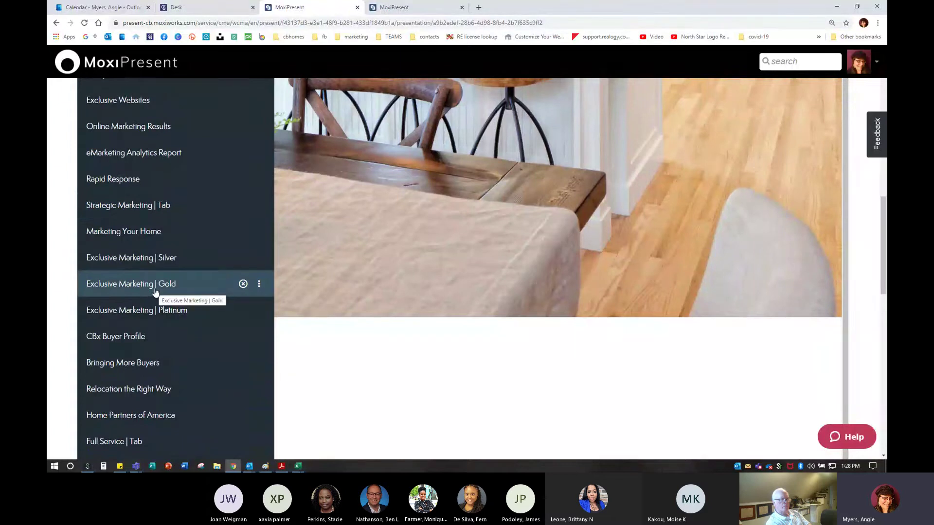
{"action": "scroll", "coordinate": [155, 292], "scroll_direction": "down", "scroll_amount": 3}
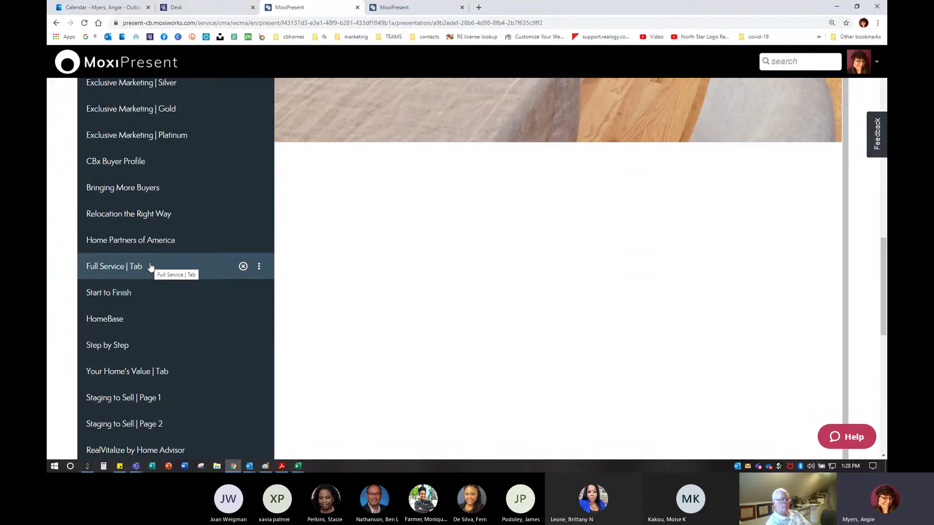
{"action": "scroll", "coordinate": [150, 267], "scroll_direction": "down", "scroll_amount": 10}
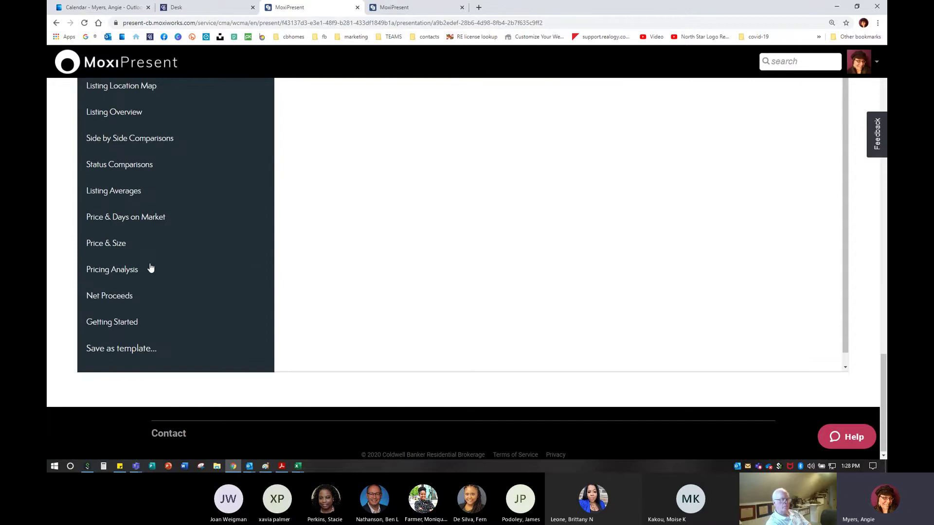
Save as a Seller template with the custom title 'Moxi Class Listing Presentation'
{"action": "left_click", "coordinate": [127, 349]}
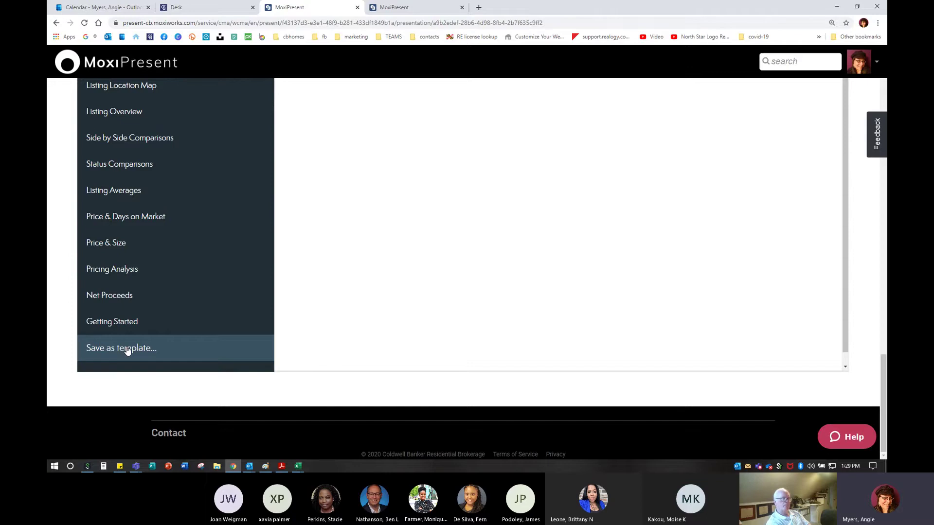
{"action": "left_click", "coordinate": [126, 348]}
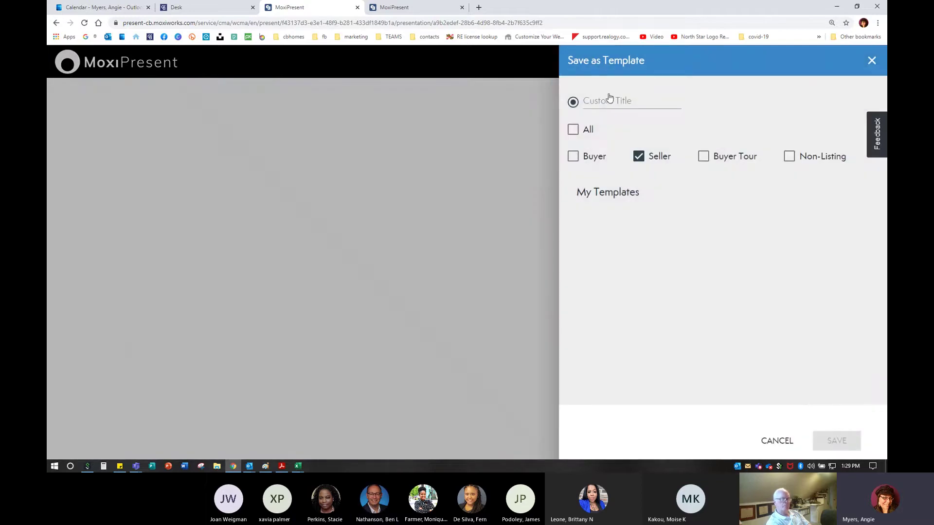
{"action": "left_click", "coordinate": [610, 99]}
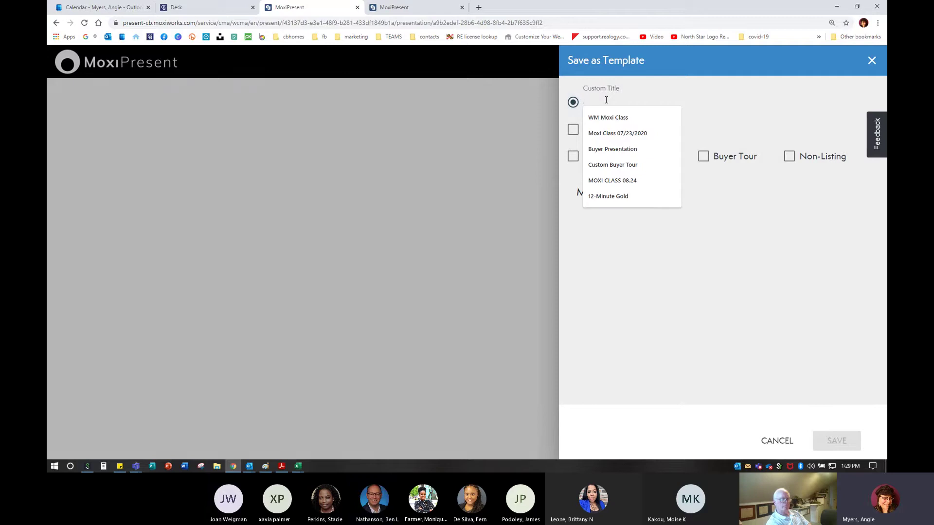
{"action": "type", "text": "Moxi CLass"}
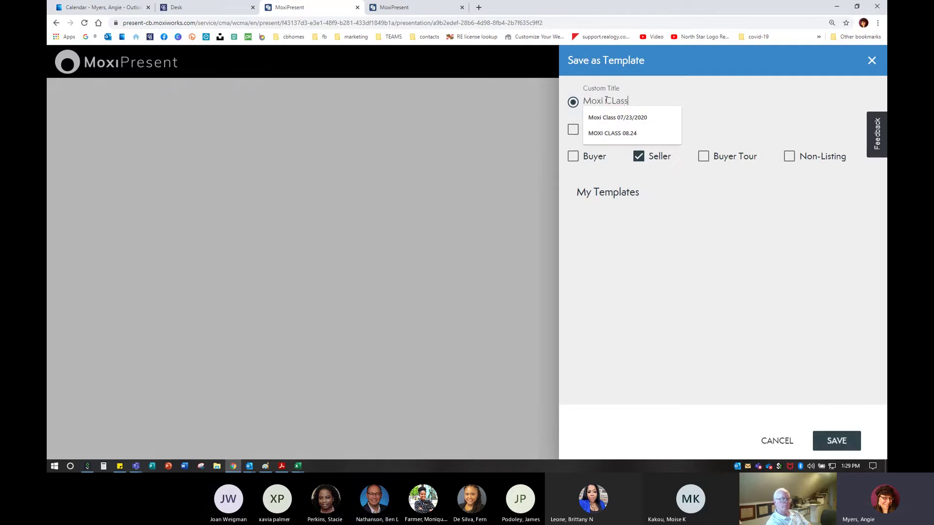
{"action": "key", "text": "BackSpace"}
{"action": "key", "text": "BackSpace"}
{"action": "key", "text": "BackSpace"}
{"action": "key", "text": "BackSpace"}
{"action": "type", "text": "lass Listing "}
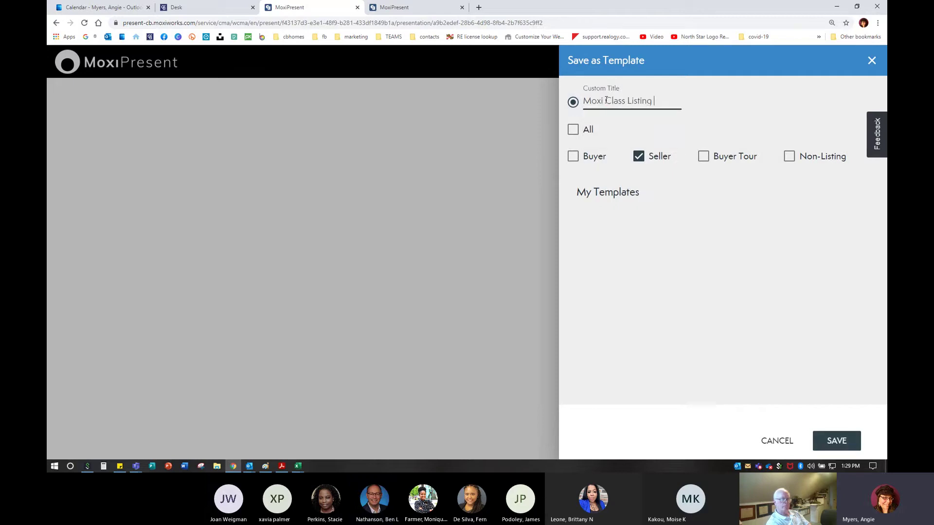
{"action": "type", "text": "Presentation"}
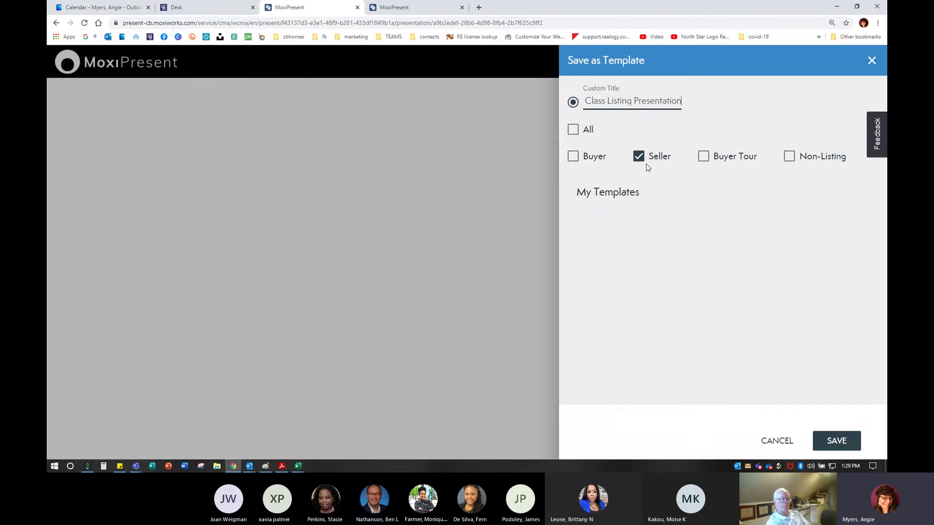
{"action": "key", "text": "ctrl"}
{"action": "key", "text": "ctrl"}
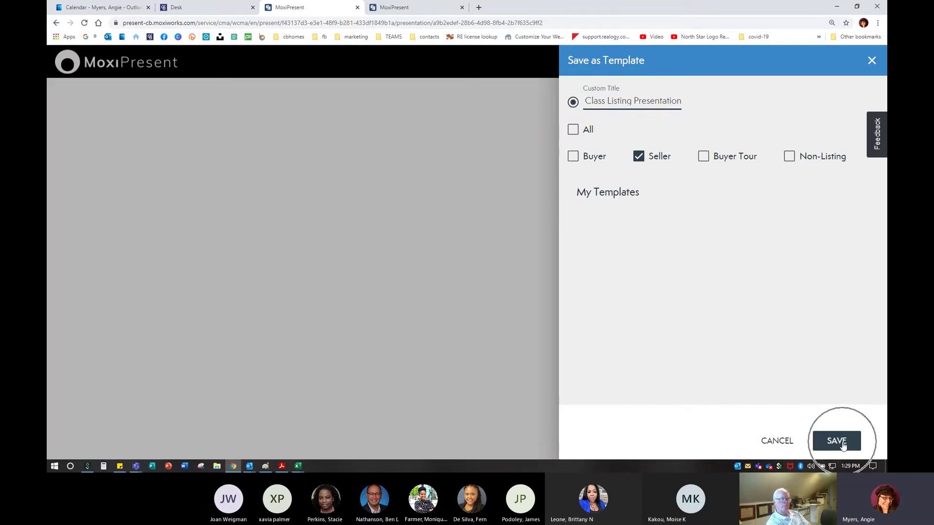
{"action": "left_click", "coordinate": [843, 443]}
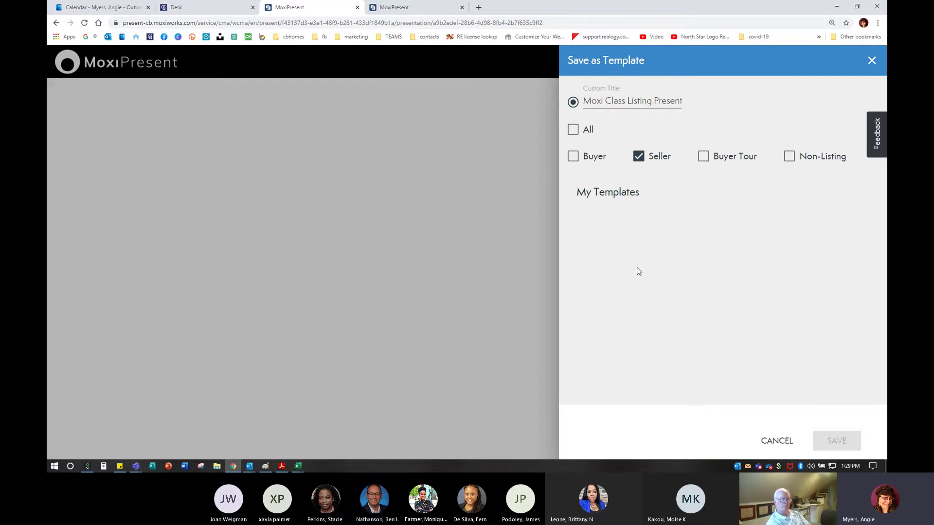
Close the template panel, check the web view tab, and dismiss the Outlook reminder in the editor
{"action": "left_click", "coordinate": [872, 61]}
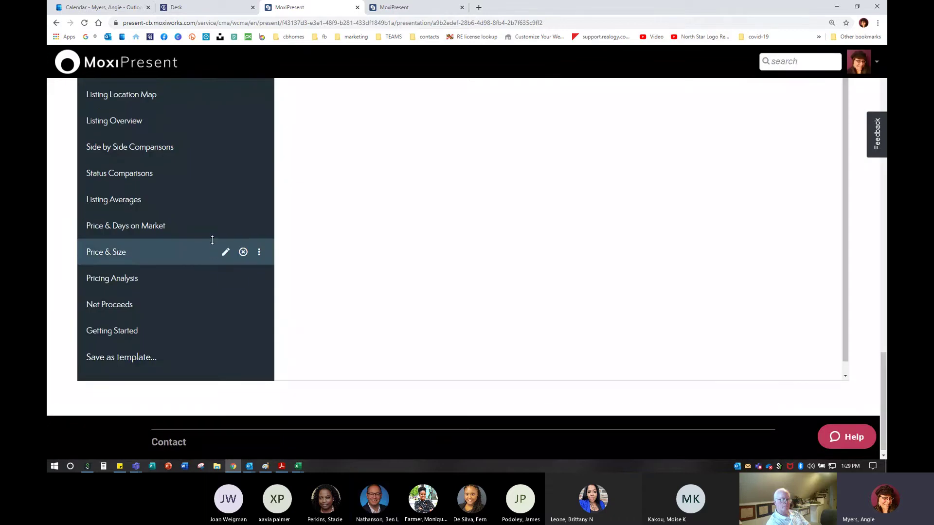
{"action": "scroll", "coordinate": [212, 240], "scroll_direction": "up", "scroll_amount": 15}
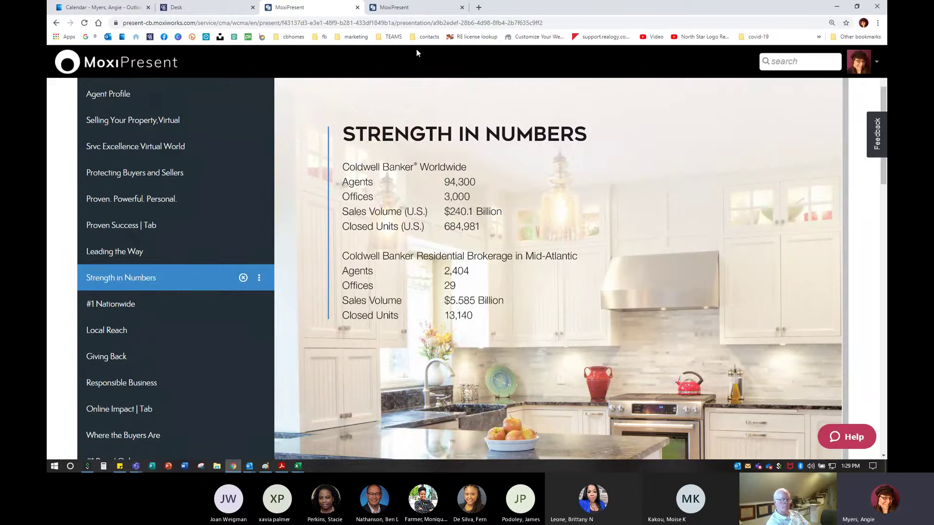
{"action": "left_click", "coordinate": [415, 7]}
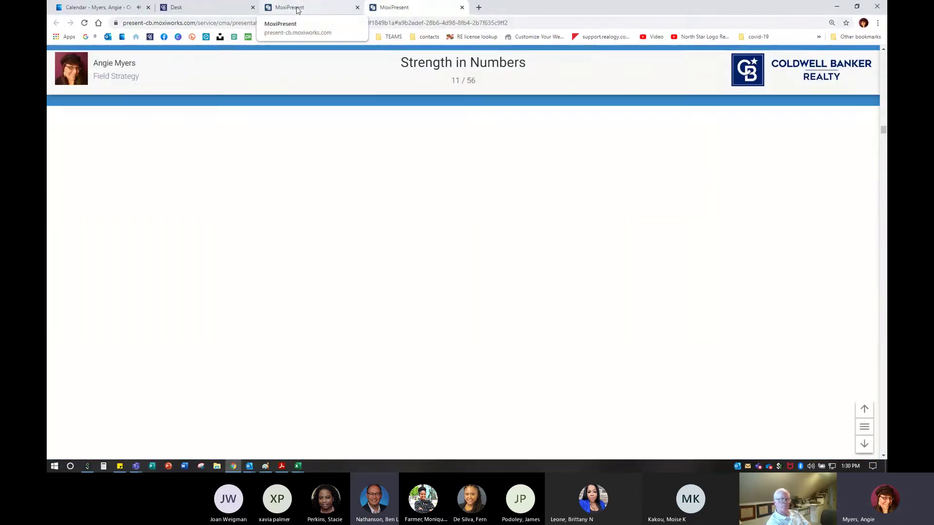
{"action": "left_click", "coordinate": [298, 8]}
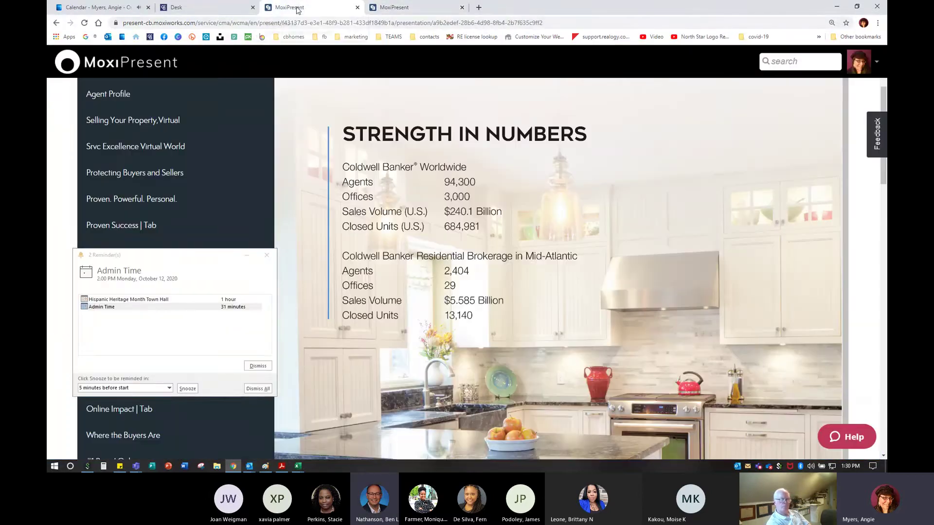
{"action": "left_click", "coordinate": [267, 256]}
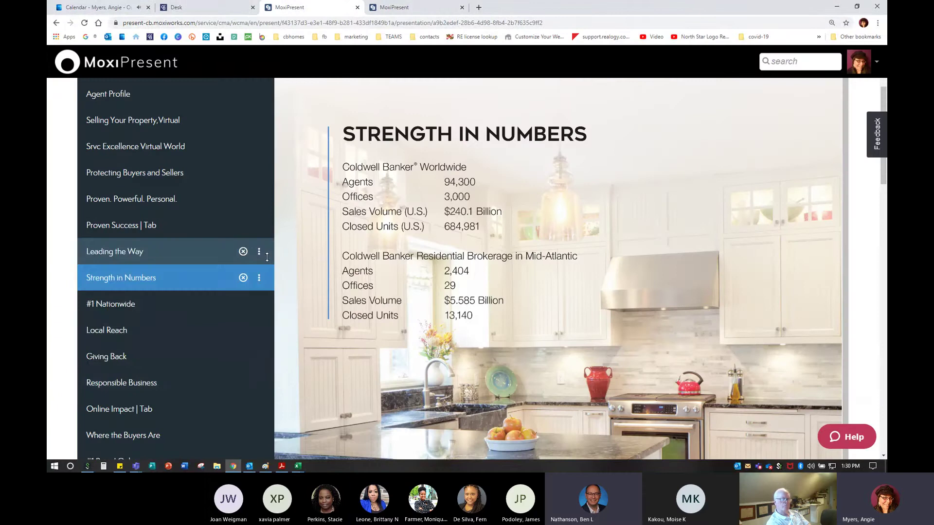
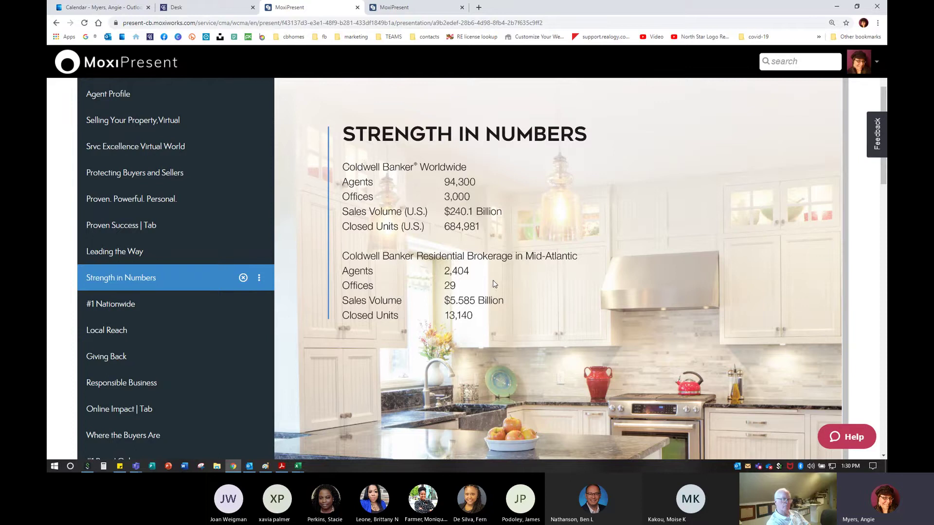
Scroll the editor's slide list, then view the presentation at Strength in Numbers, page 11 of 56
{"action": "scroll", "coordinate": [494, 284], "scroll_direction": "down", "scroll_amount": 1}
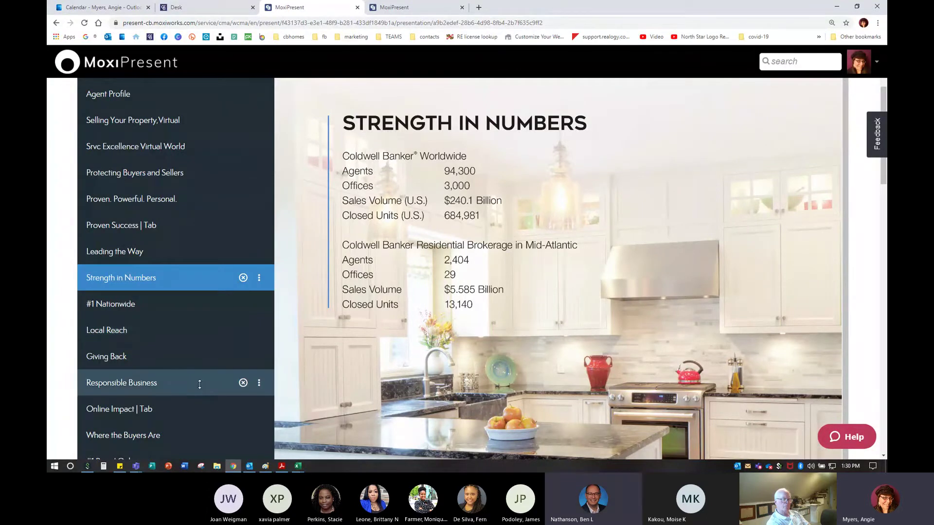
{"action": "scroll", "coordinate": [183, 382], "scroll_direction": "down", "scroll_amount": 15}
{"action": "scroll", "coordinate": [153, 433], "scroll_direction": "down", "scroll_amount": 4}
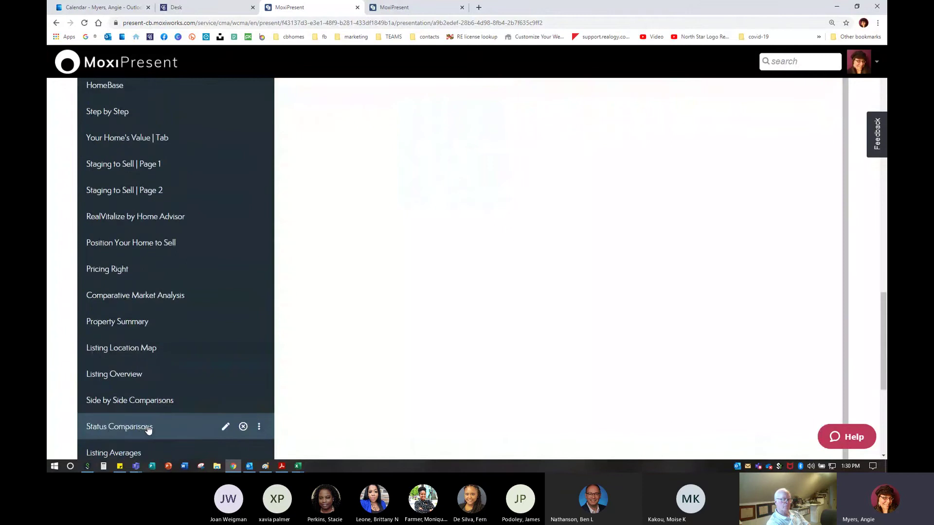
{"action": "scroll", "coordinate": [182, 414], "scroll_direction": "up", "scroll_amount": 7}
{"action": "scroll", "coordinate": [185, 413], "scroll_direction": "up", "scroll_amount": 15}
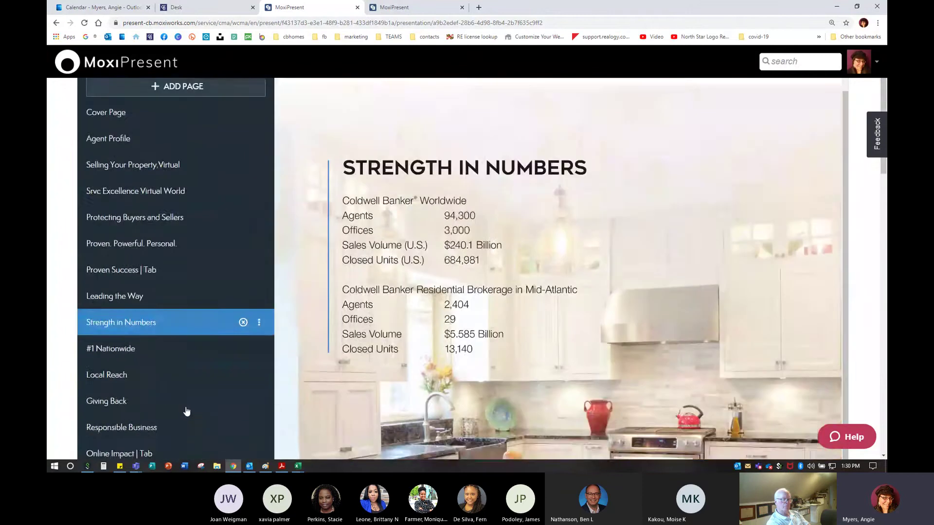
{"action": "scroll", "coordinate": [193, 396], "scroll_direction": "down", "scroll_amount": 2}
{"action": "scroll", "coordinate": [193, 396], "scroll_direction": "down", "scroll_amount": 1}
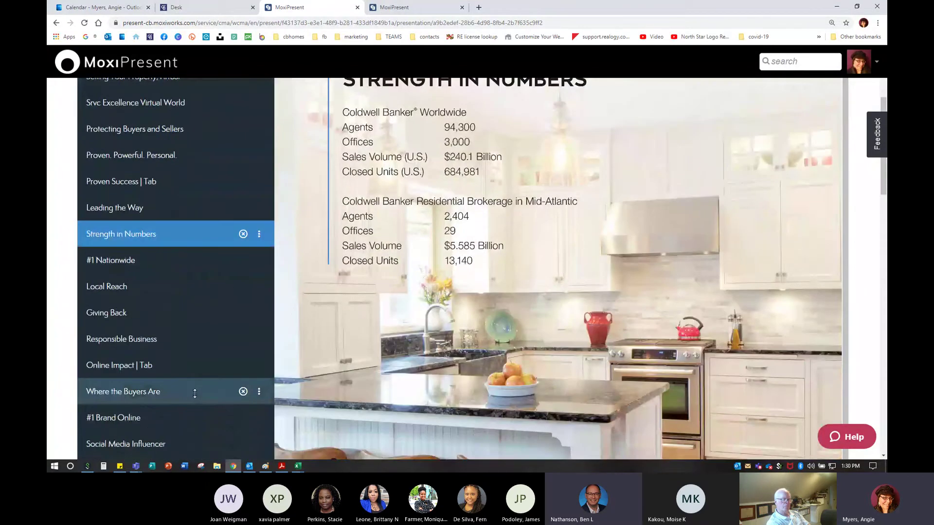
{"action": "left_click", "coordinate": [401, 10]}
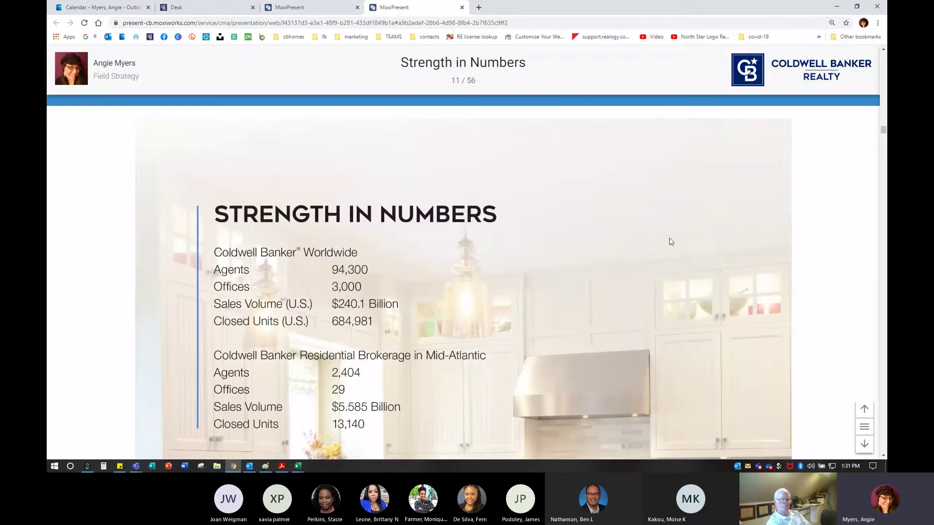
Read through the Strength in Numbers and #1 Nationwide slides, then advance to Local Reach, page 13
{"action": "scroll", "coordinate": [675, 252], "scroll_direction": "down", "scroll_amount": 5}
{"action": "scroll", "coordinate": [676, 250], "scroll_direction": "down", "scroll_amount": 10}
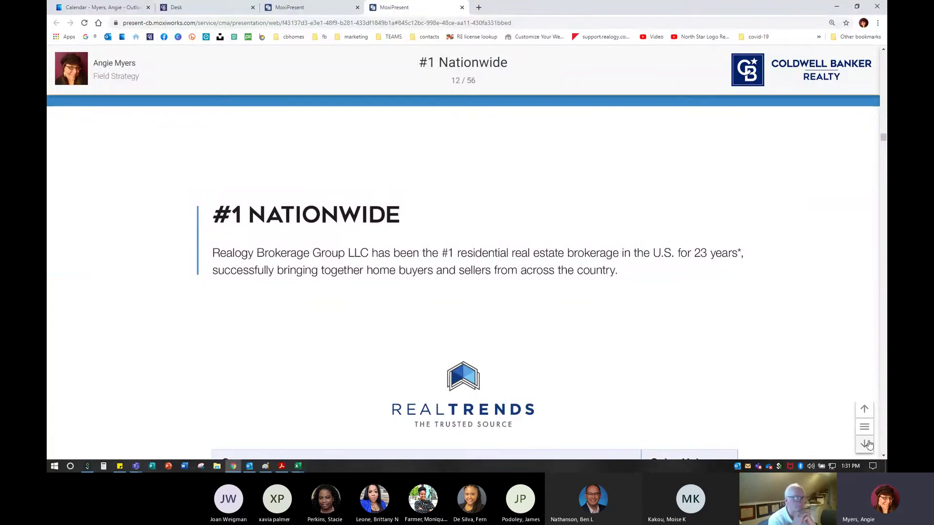
{"action": "scroll", "coordinate": [601, 319], "scroll_direction": "down", "scroll_amount": 6}
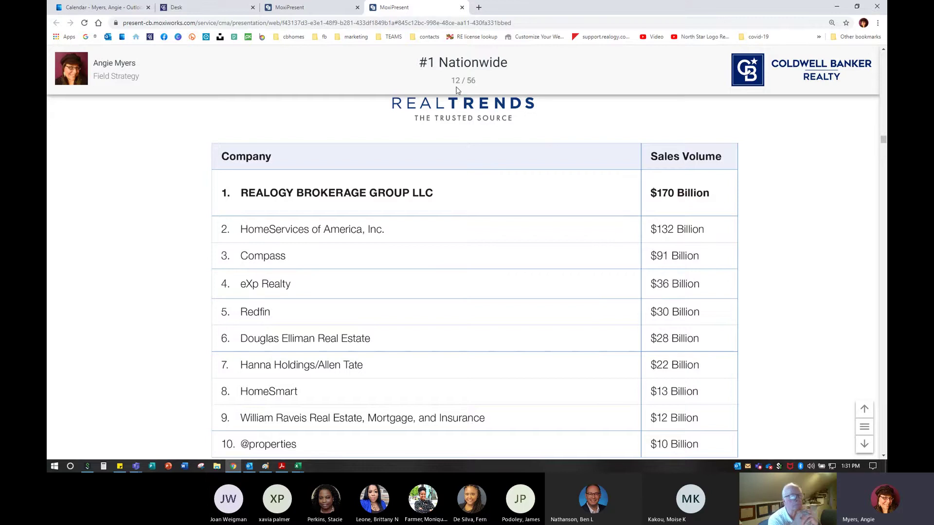
{"action": "scroll", "coordinate": [664, 308], "scroll_direction": "up", "scroll_amount": 3}
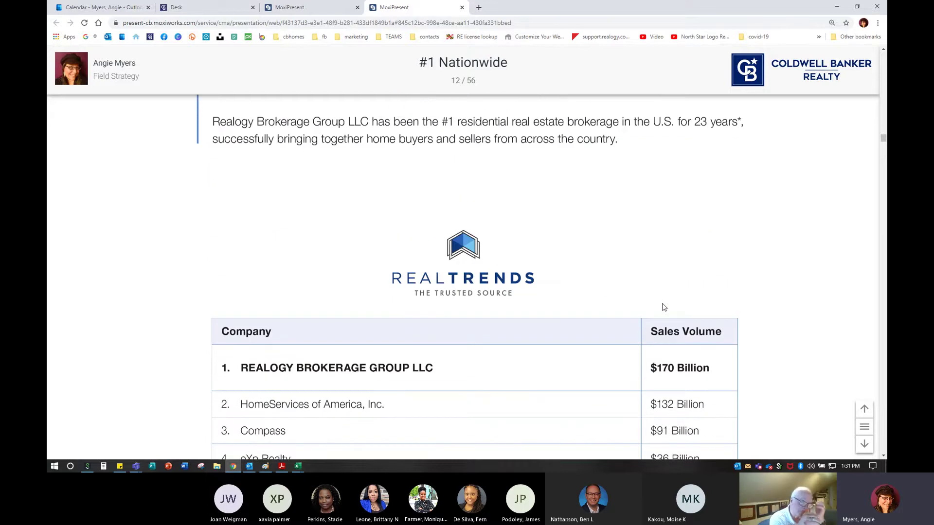
{"action": "scroll", "coordinate": [666, 306], "scroll_direction": "up", "scroll_amount": 1}
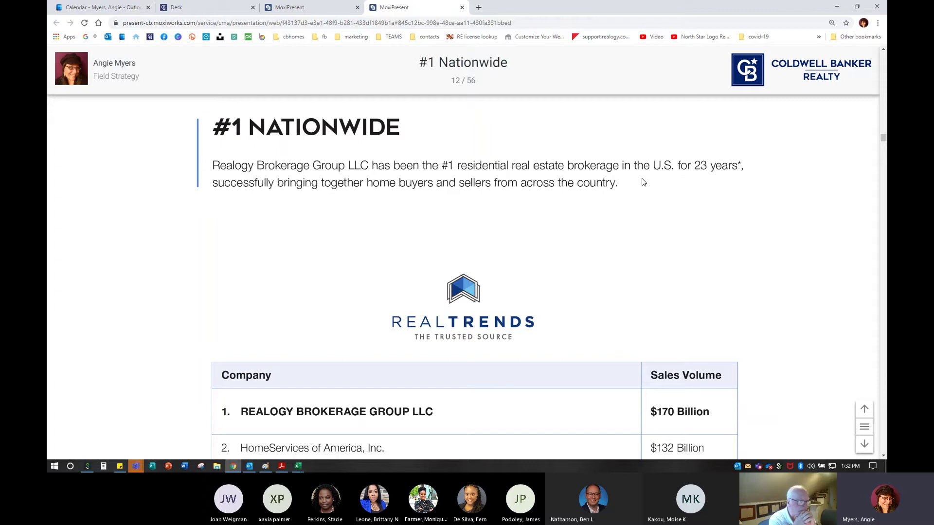
{"action": "scroll", "coordinate": [564, 320], "scroll_direction": "down", "scroll_amount": 3}
{"action": "scroll", "coordinate": [313, 282], "scroll_direction": "down", "scroll_amount": 2}
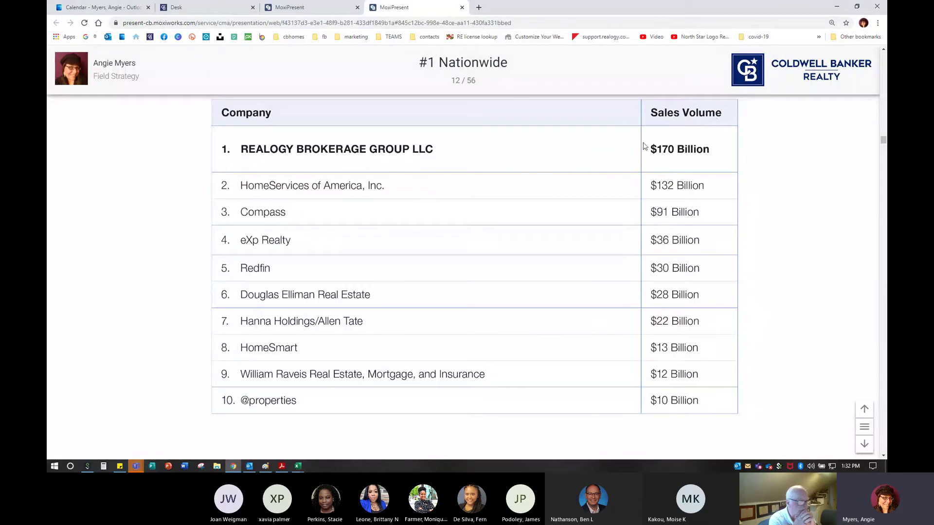
{"action": "scroll", "coordinate": [584, 258], "scroll_direction": "up", "scroll_amount": 1}
{"action": "scroll", "coordinate": [585, 258], "scroll_direction": "up", "scroll_amount": 3}
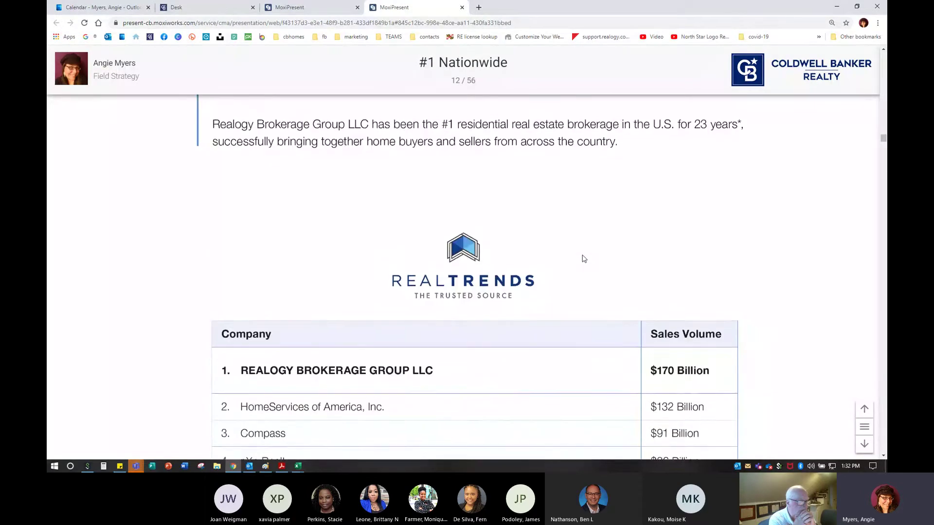
{"action": "scroll", "coordinate": [584, 258], "scroll_direction": "up", "scroll_amount": 1}
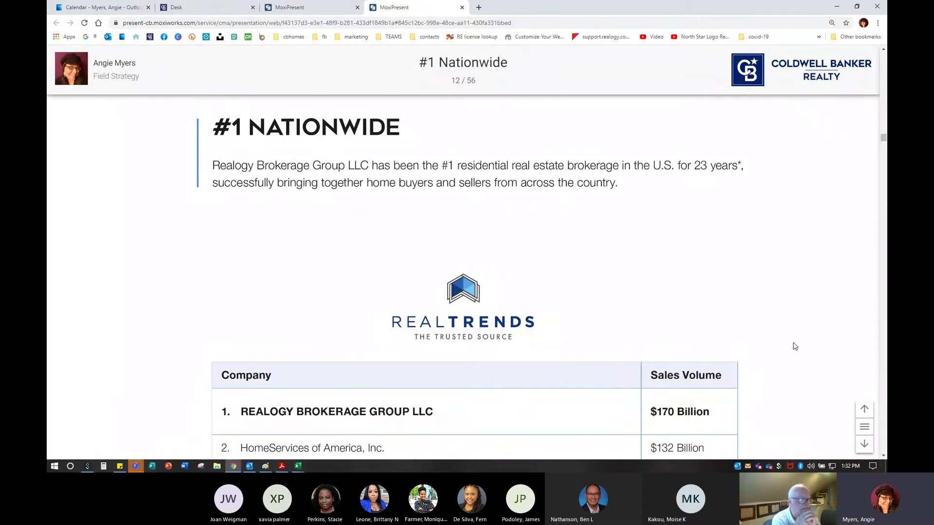
{"action": "left_click", "coordinate": [865, 448]}
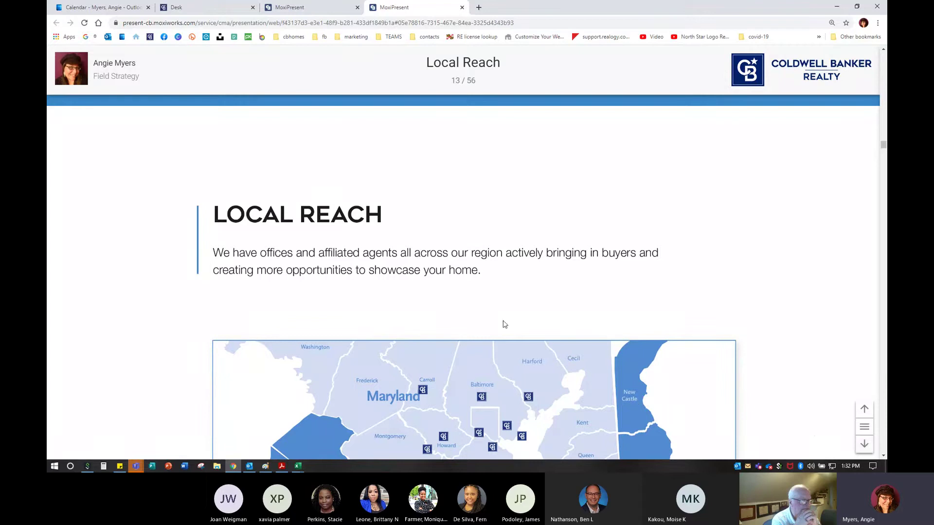
{"action": "scroll", "coordinate": [540, 278], "scroll_direction": "down", "scroll_amount": 3}
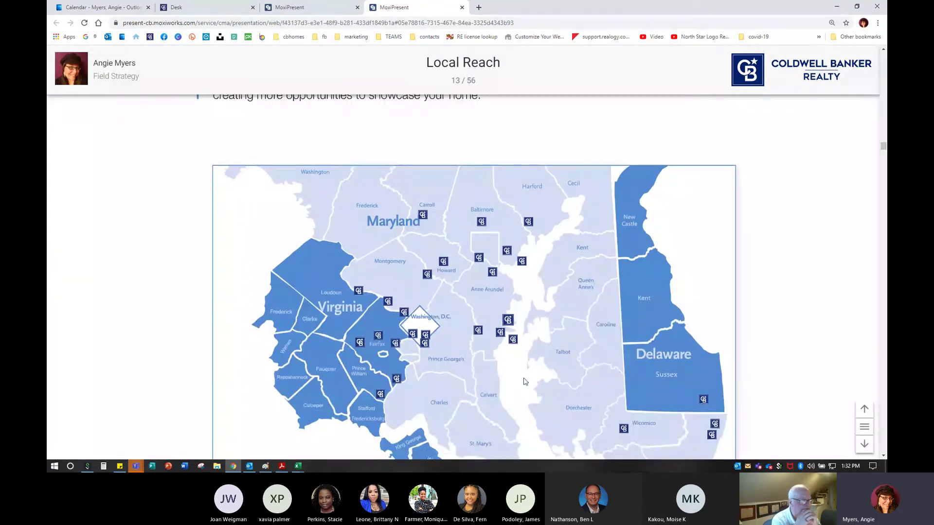
{"action": "scroll", "coordinate": [532, 361], "scroll_direction": "down", "scroll_amount": 1}
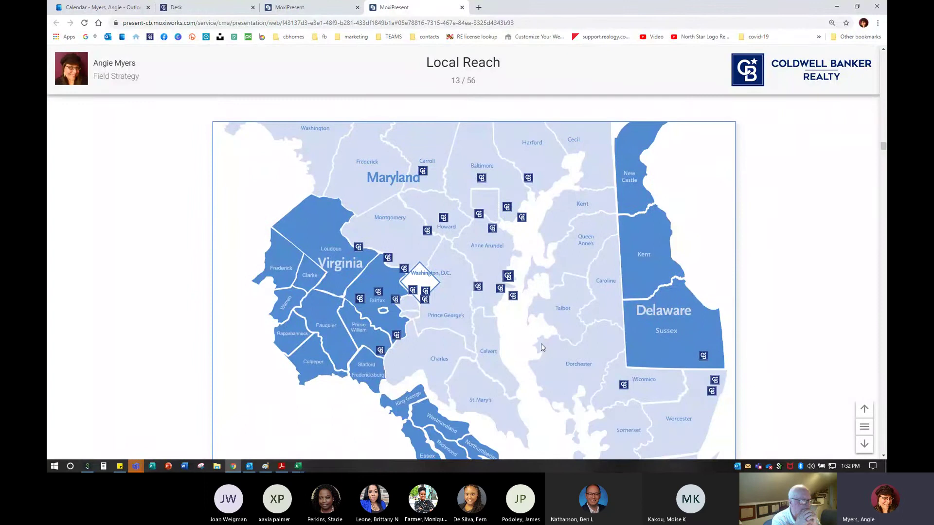
{"action": "scroll", "coordinate": [542, 345], "scroll_direction": "up", "scroll_amount": 1}
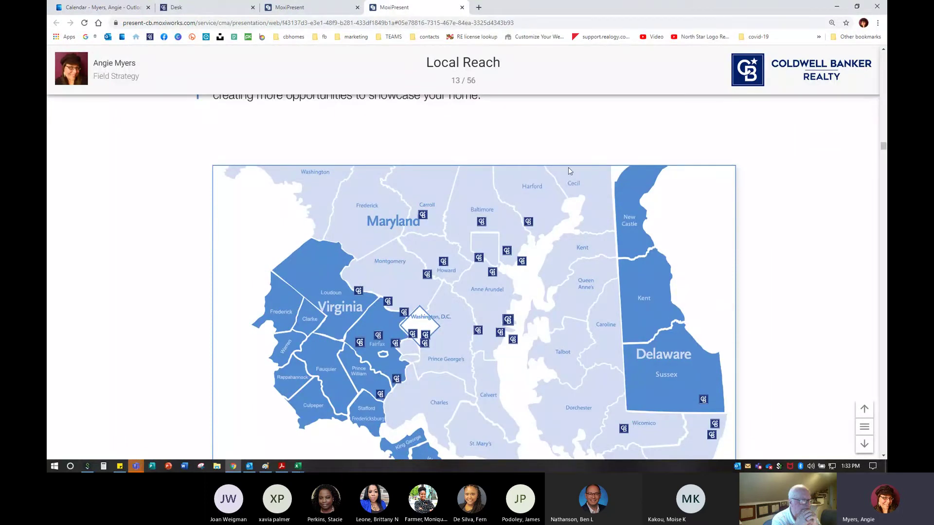
{"action": "scroll", "coordinate": [531, 370], "scroll_direction": "down", "scroll_amount": 1}
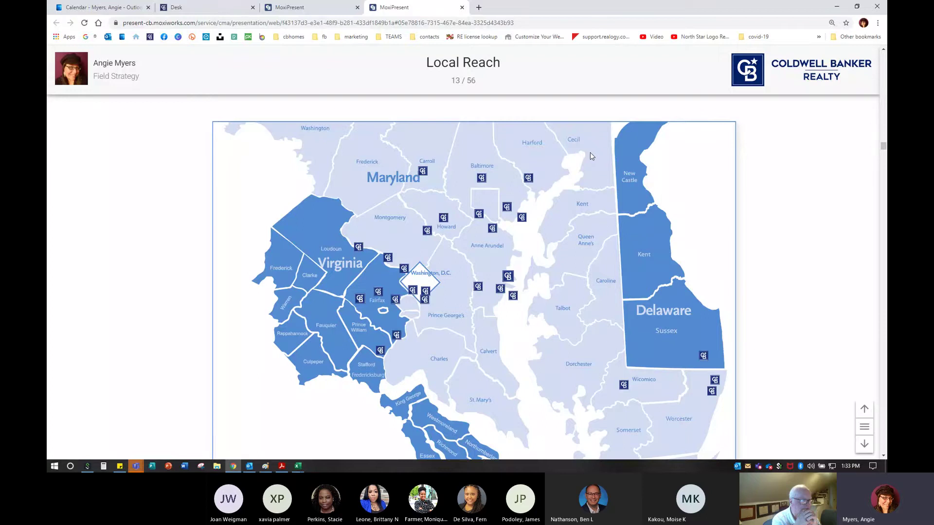
Delete the Local Reach page from the editor's slide list and return to the presentation viewer
{"action": "left_click", "coordinate": [318, 7]}
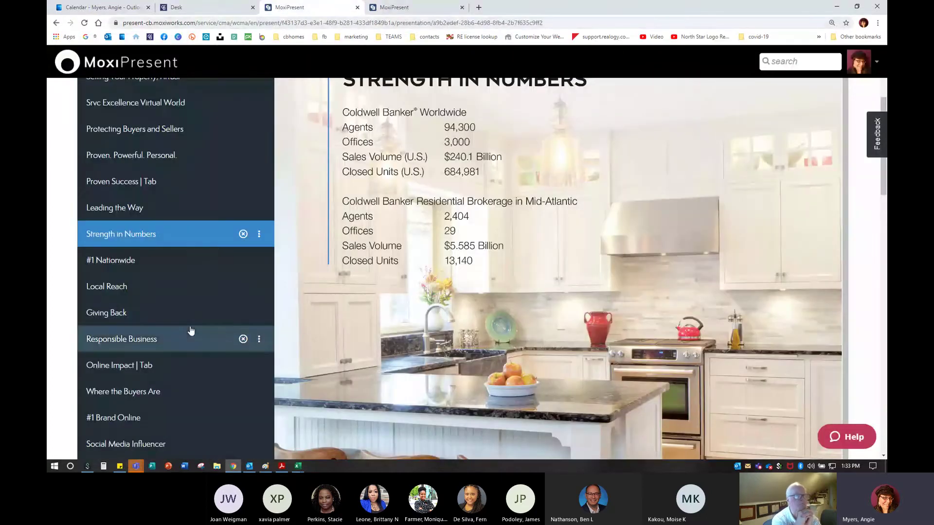
{"action": "scroll", "coordinate": [191, 330], "scroll_direction": "down", "scroll_amount": 3}
{"action": "left_click", "coordinate": [389, 8]}
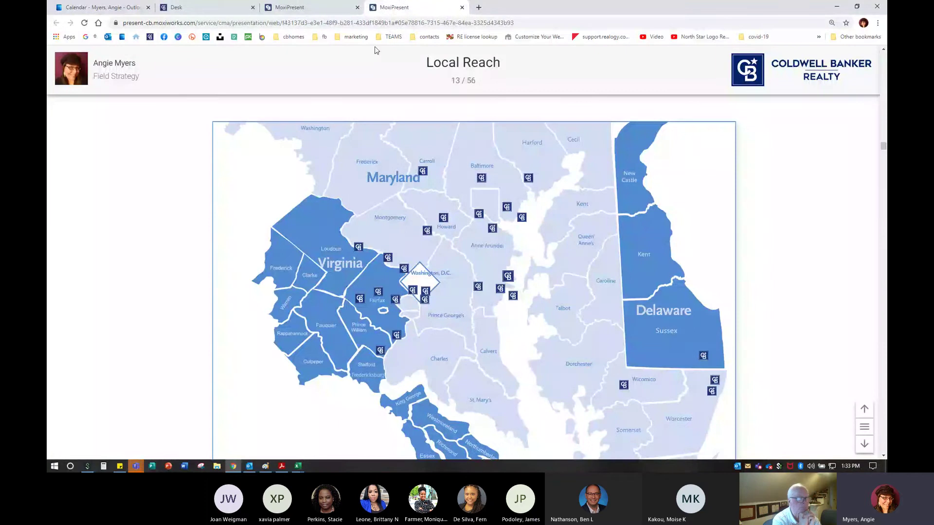
{"action": "left_click", "coordinate": [311, 7]}
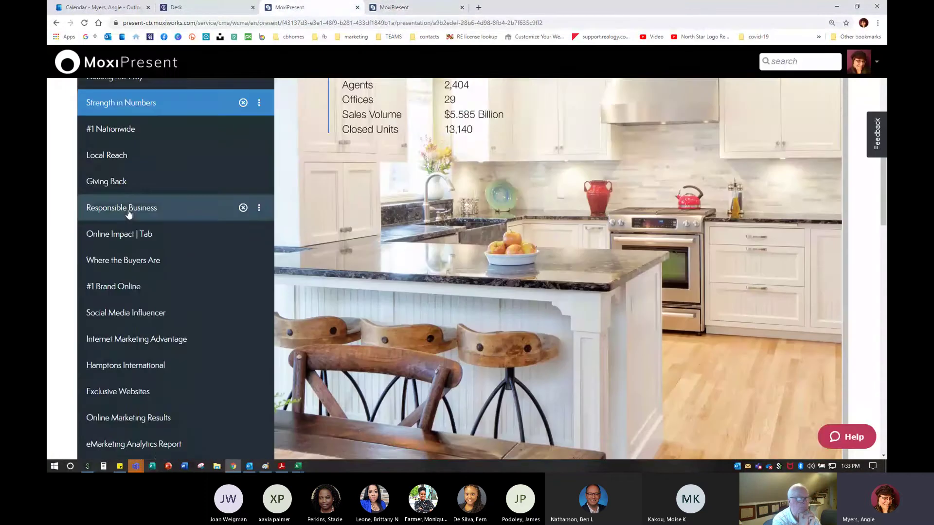
{"action": "scroll", "coordinate": [129, 217], "scroll_direction": "down", "scroll_amount": 3}
{"action": "scroll", "coordinate": [129, 215], "scroll_direction": "up", "scroll_amount": 3}
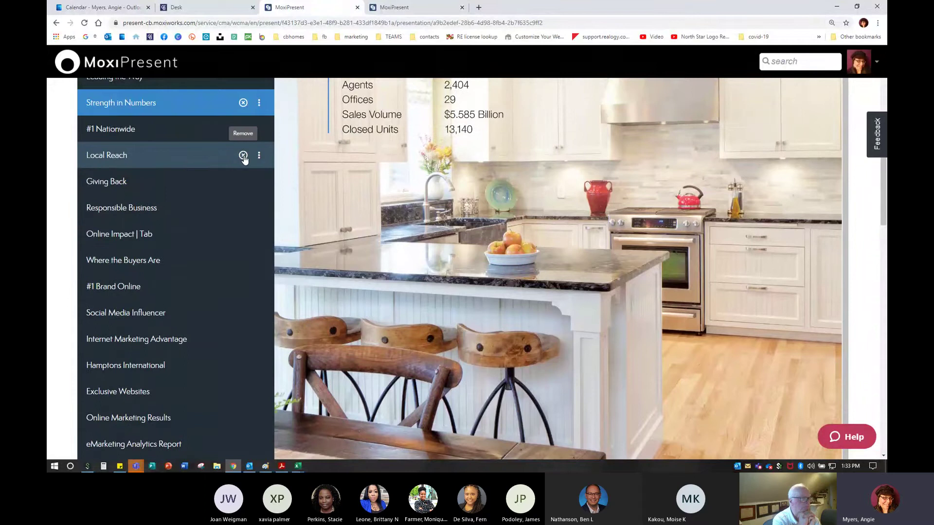
{"action": "left_click", "coordinate": [244, 155]}
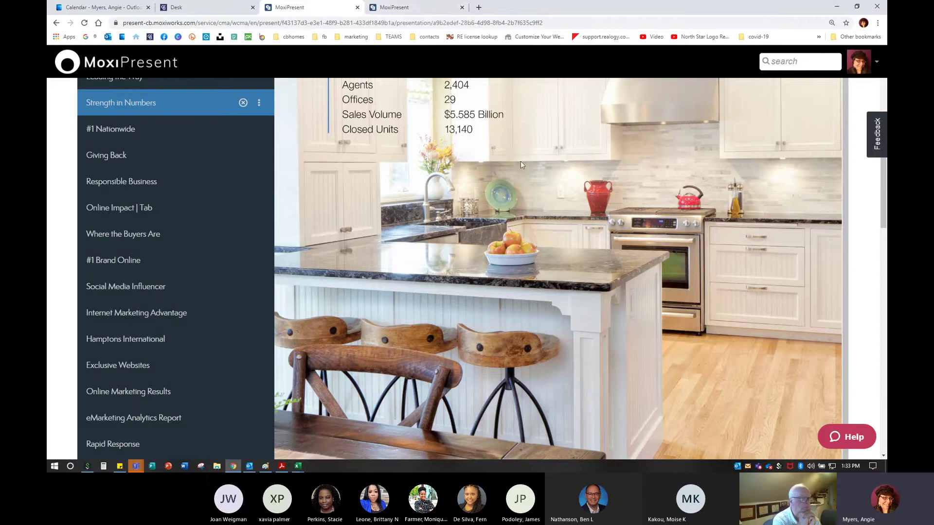
{"action": "left_click", "coordinate": [419, 16]}
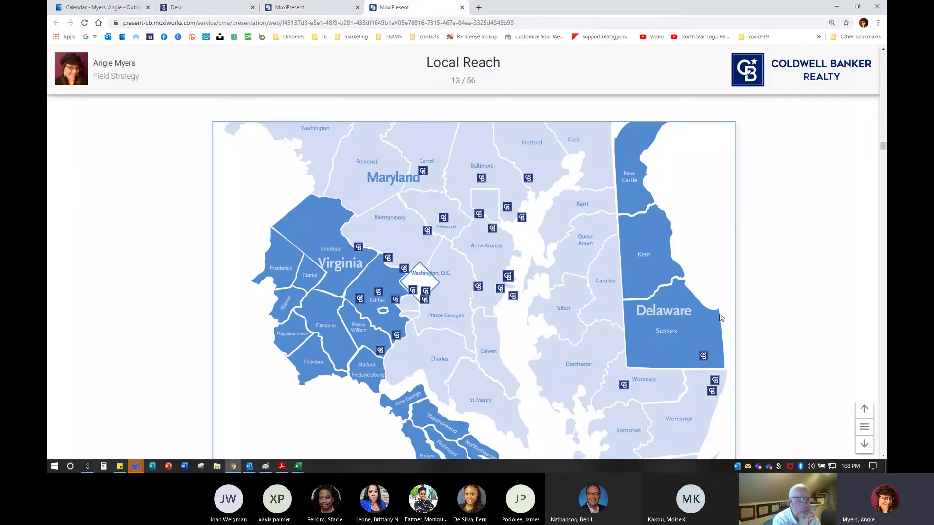
Advance through Giving Back and Responsible Business to the Where the Buyers Are slide
{"action": "left_click", "coordinate": [864, 444]}
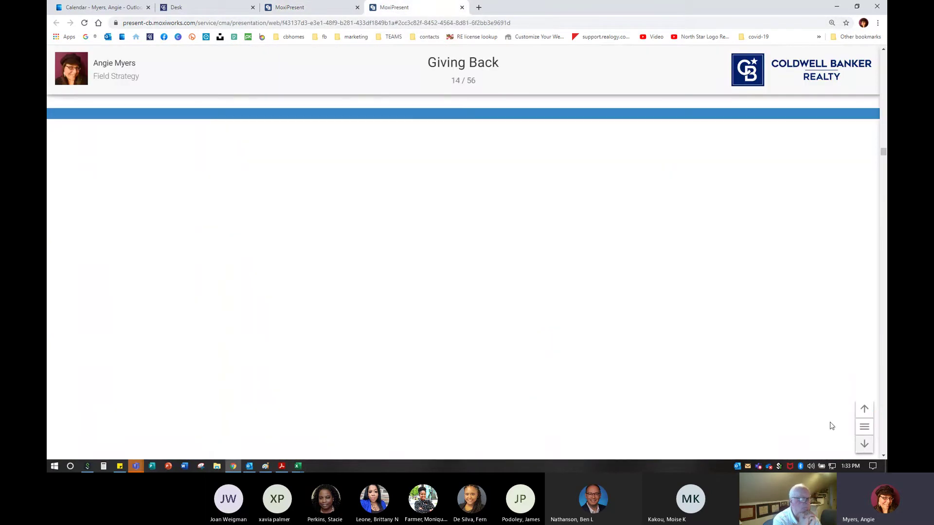
{"action": "left_click", "coordinate": [864, 445]}
{"action": "left_click", "coordinate": [865, 445]}
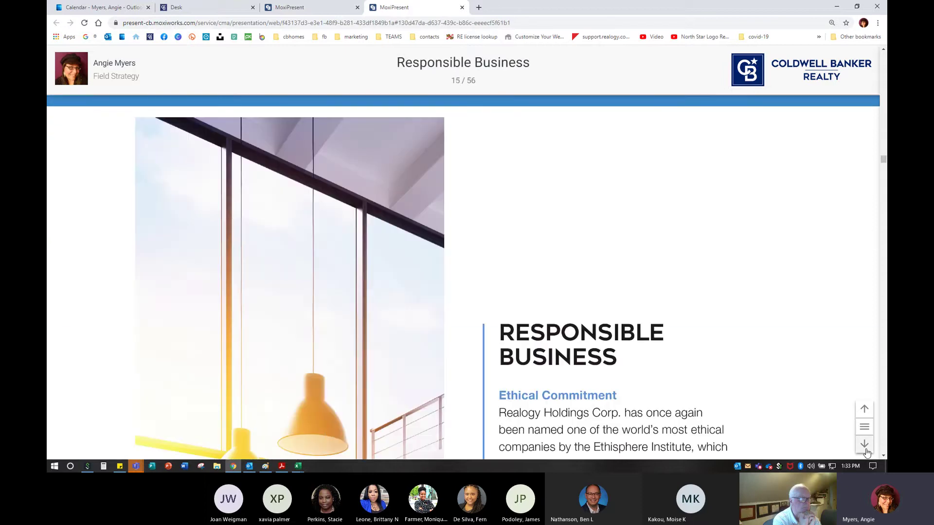
{"action": "left_click", "coordinate": [865, 445]}
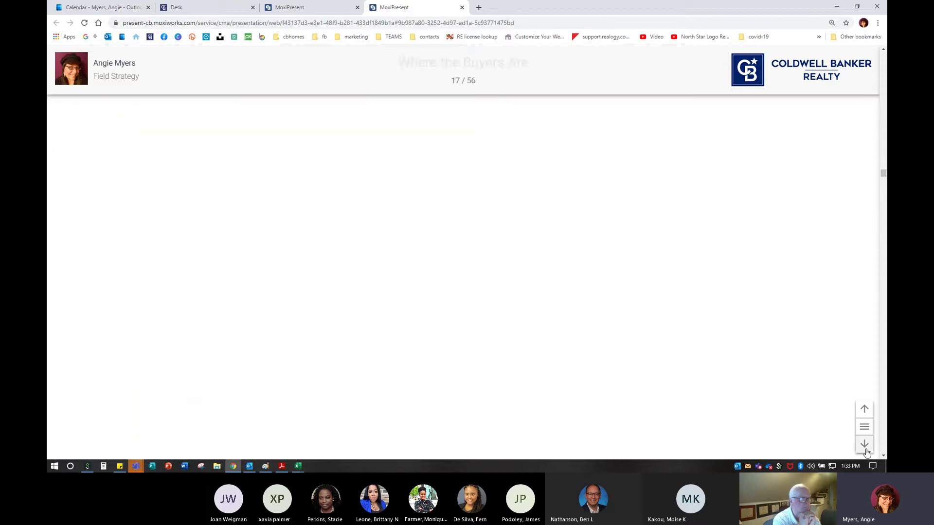
Jump through the slide list to 28. Exclusive Marketing | Silver
{"action": "left_click", "coordinate": [864, 426]}
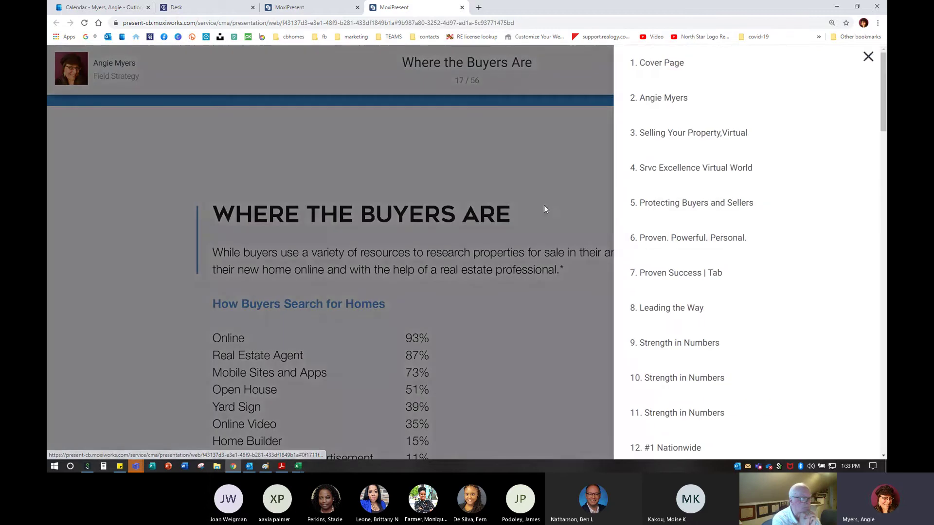
{"action": "scroll", "coordinate": [718, 277], "scroll_direction": "down", "scroll_amount": 10}
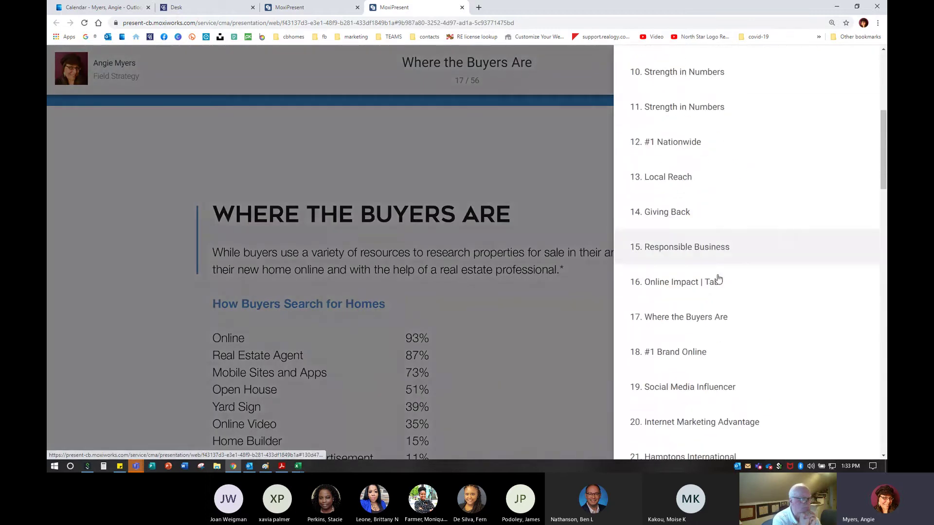
{"action": "scroll", "coordinate": [718, 278], "scroll_direction": "down", "scroll_amount": 6}
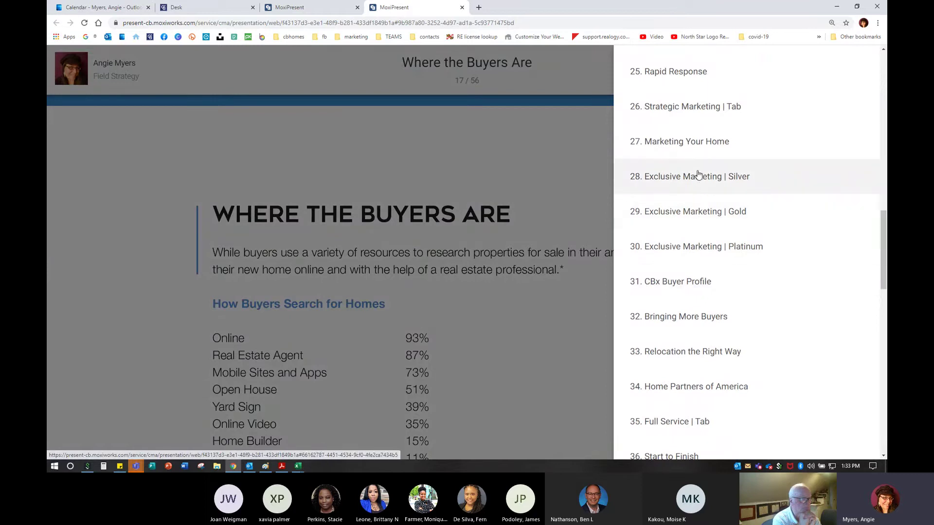
{"action": "left_click", "coordinate": [697, 174]}
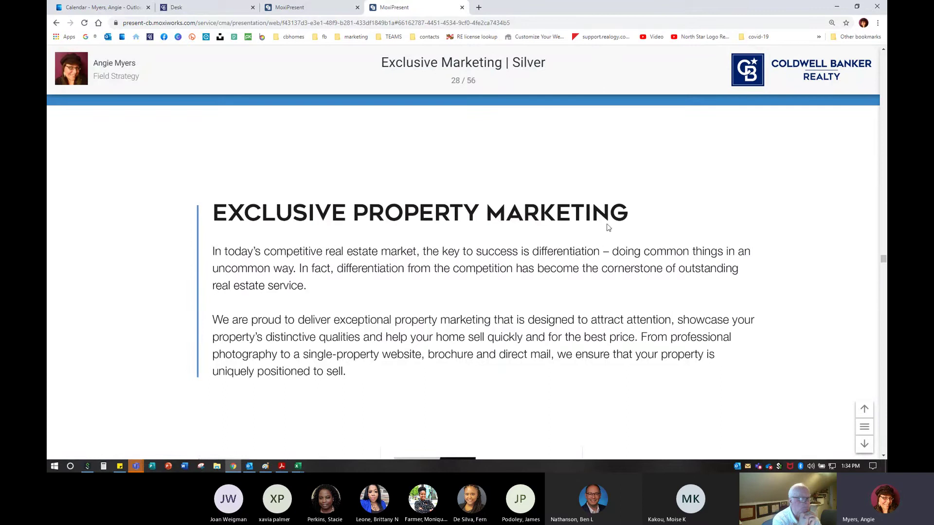
{"action": "left_click", "coordinate": [316, 13]}
{"action": "scroll", "coordinate": [166, 260], "scroll_direction": "down", "scroll_amount": 7}
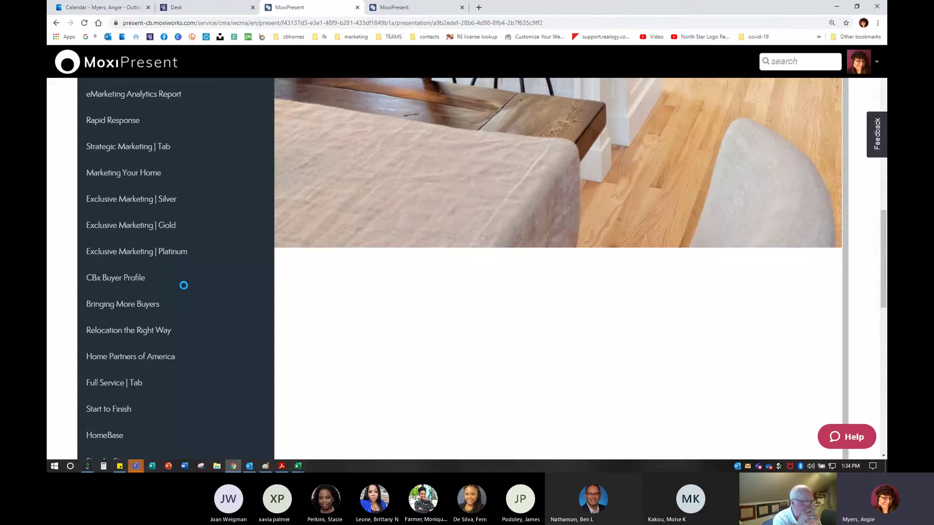
{"action": "left_click", "coordinate": [398, 12]}
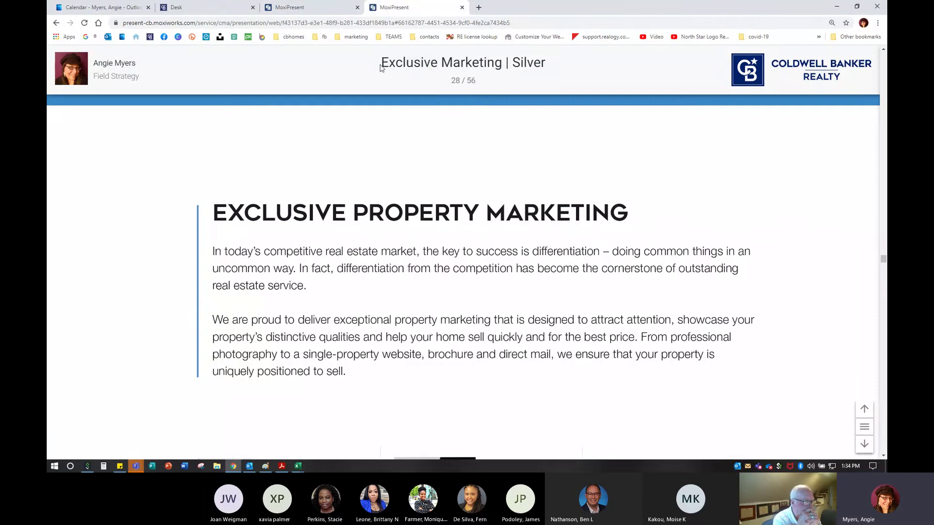
{"action": "left_click_drag", "start_coordinate": [381, 66], "coordinate": [597, 66]}
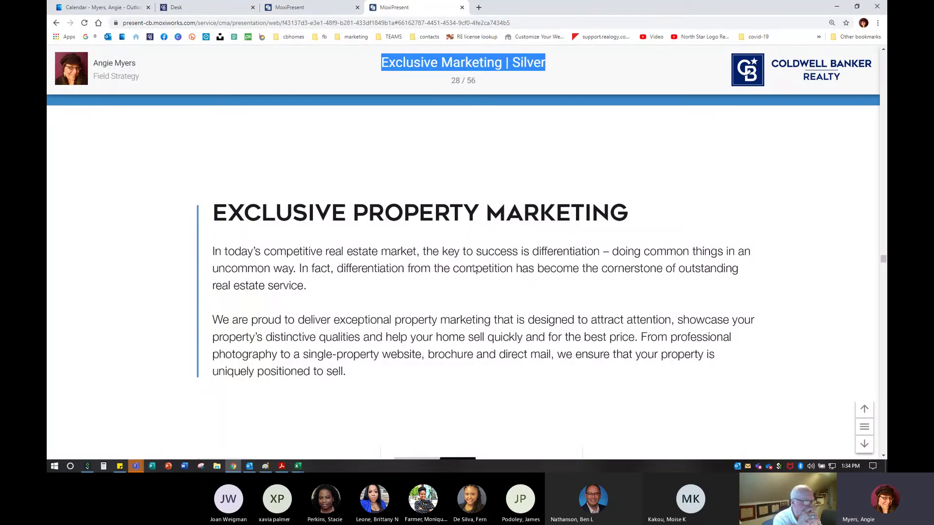
{"action": "left_click", "coordinate": [292, 7]}
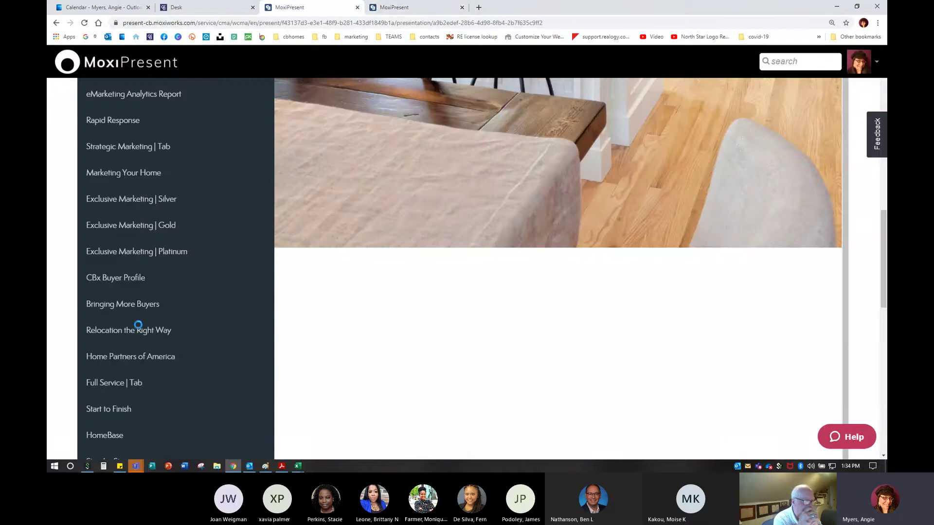
{"action": "left_click", "coordinate": [419, 7]}
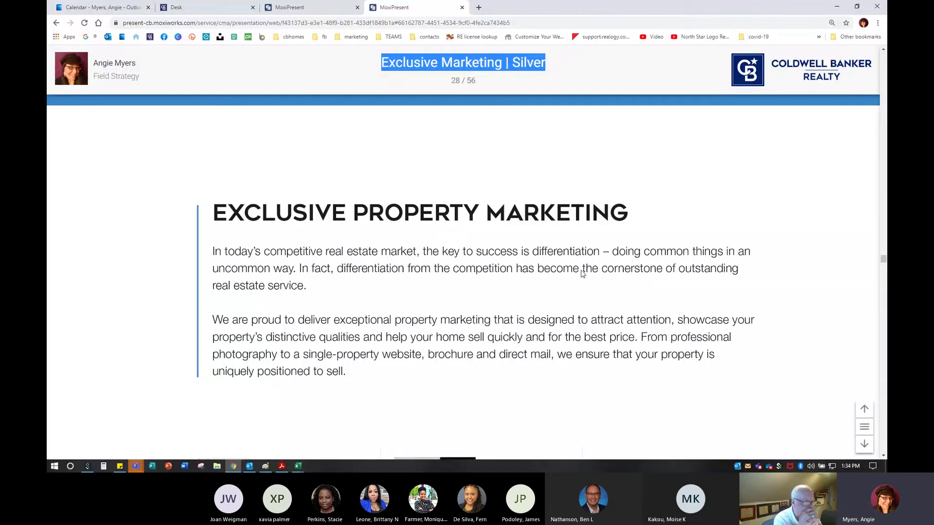
{"action": "scroll", "coordinate": [582, 274], "scroll_direction": "down", "scroll_amount": 8}
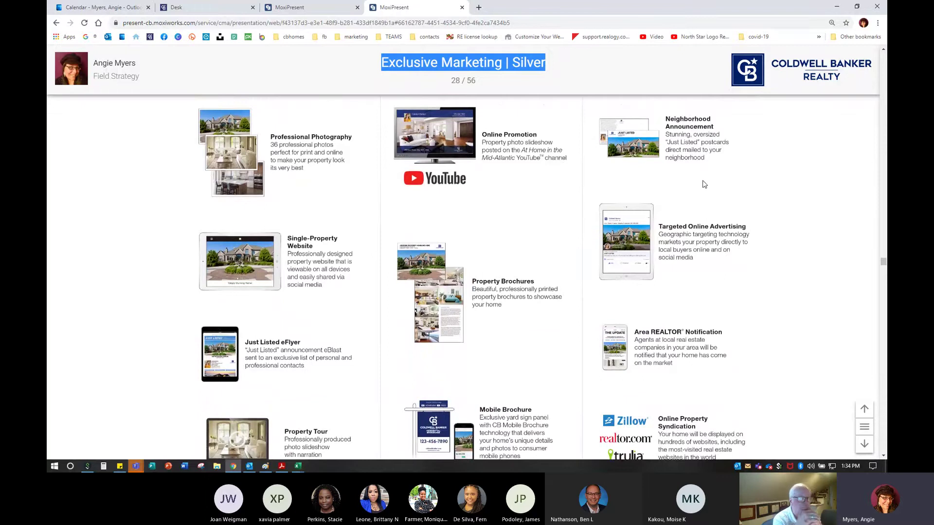
{"action": "scroll", "coordinate": [698, 209], "scroll_direction": "up", "scroll_amount": 3}
{"action": "scroll", "coordinate": [699, 209], "scroll_direction": "up", "scroll_amount": 3}
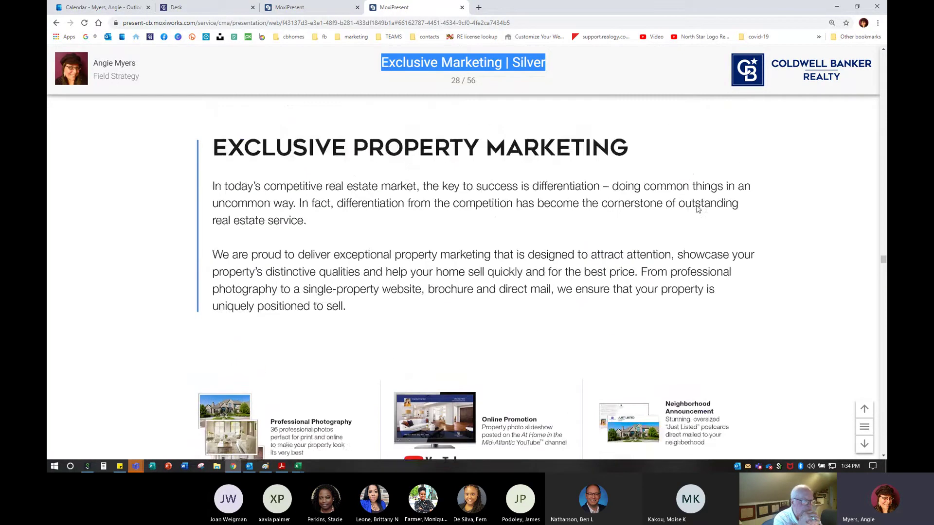
{"action": "scroll", "coordinate": [411, 271], "scroll_direction": "down", "scroll_amount": 1}
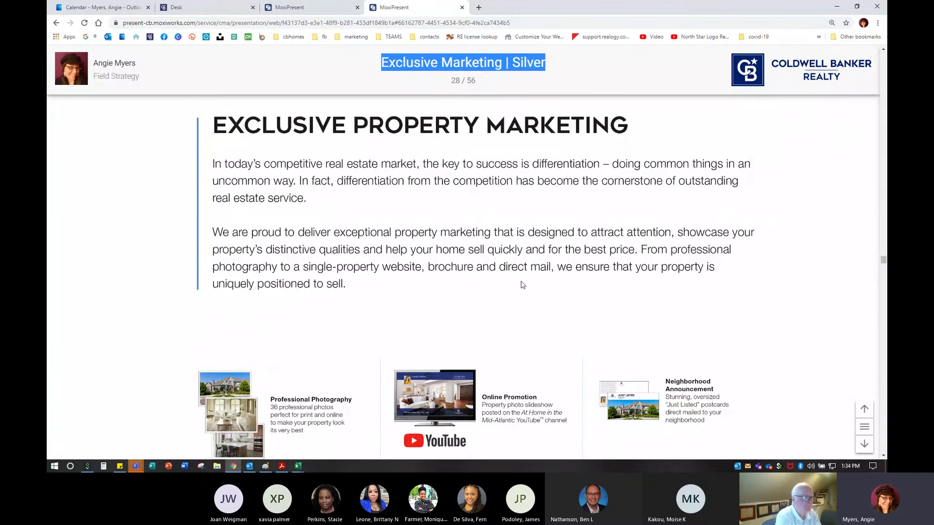
{"action": "scroll", "coordinate": [522, 284], "scroll_direction": "down", "scroll_amount": 4}
{"action": "scroll", "coordinate": [522, 285], "scroll_direction": "down", "scroll_amount": 2}
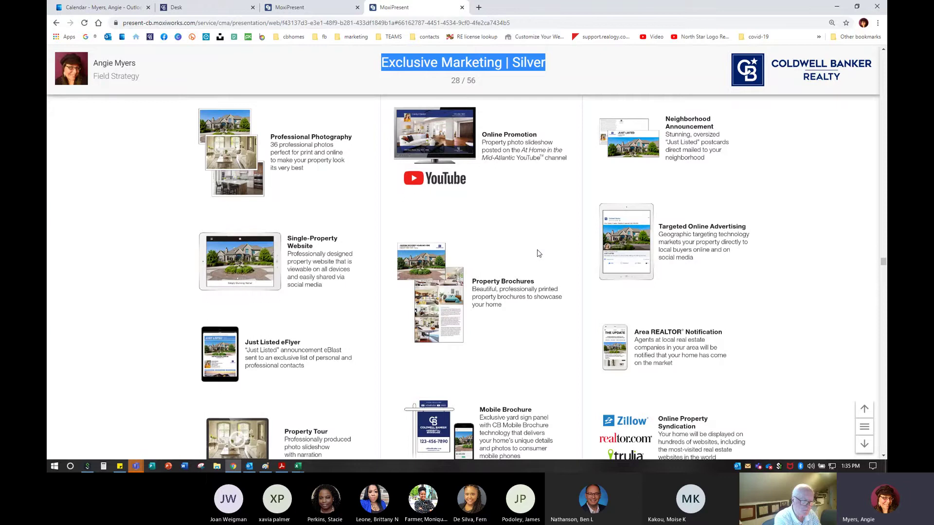
{"action": "left_click", "coordinate": [574, 58]}
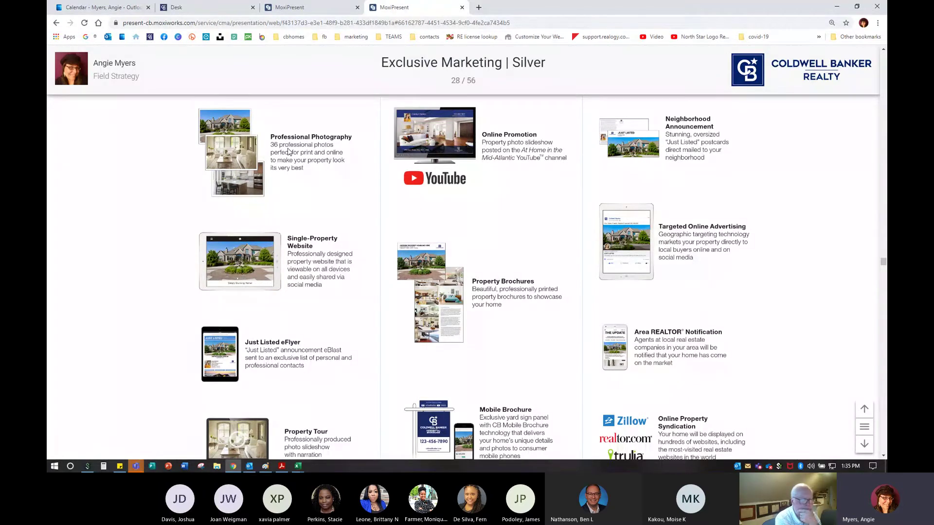
{"action": "scroll", "coordinate": [308, 305], "scroll_direction": "down", "scroll_amount": 2}
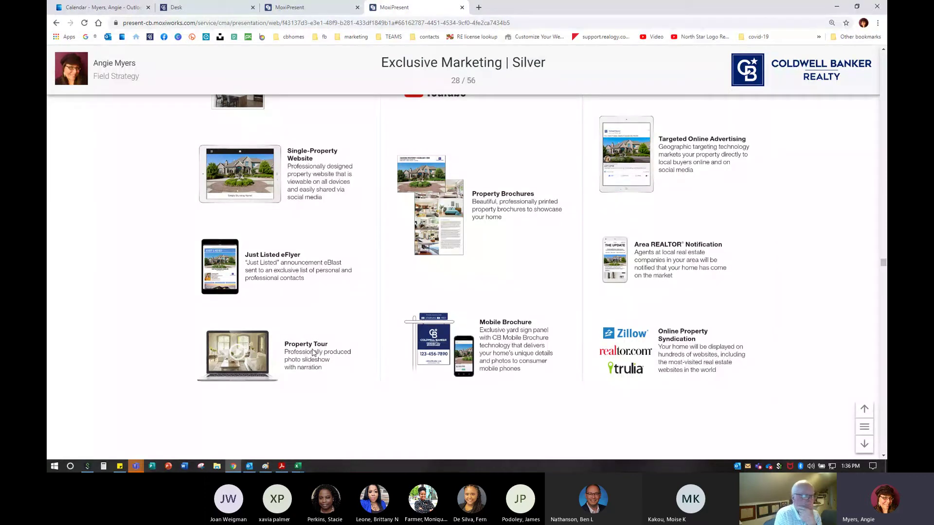
{"action": "scroll", "coordinate": [408, 385], "scroll_direction": "up", "scroll_amount": 3}
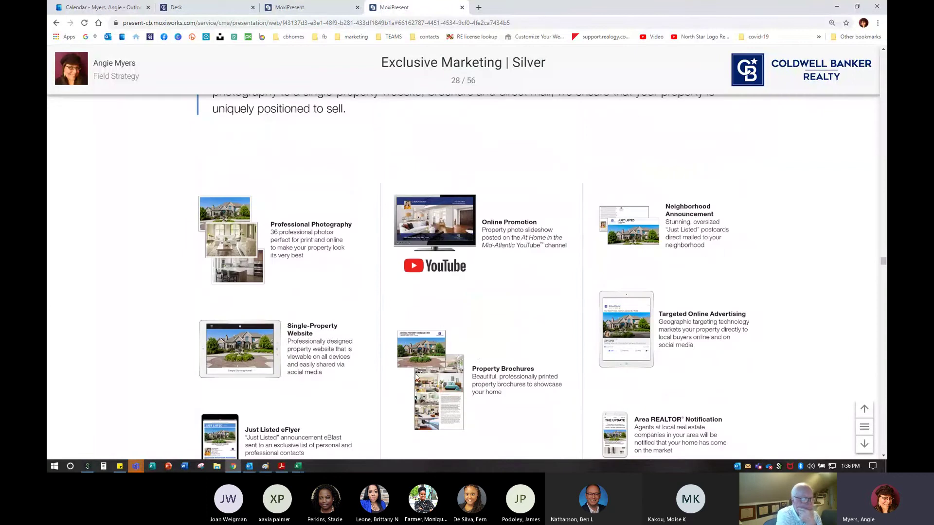
{"action": "scroll", "coordinate": [508, 265], "scroll_direction": "down", "scroll_amount": 2}
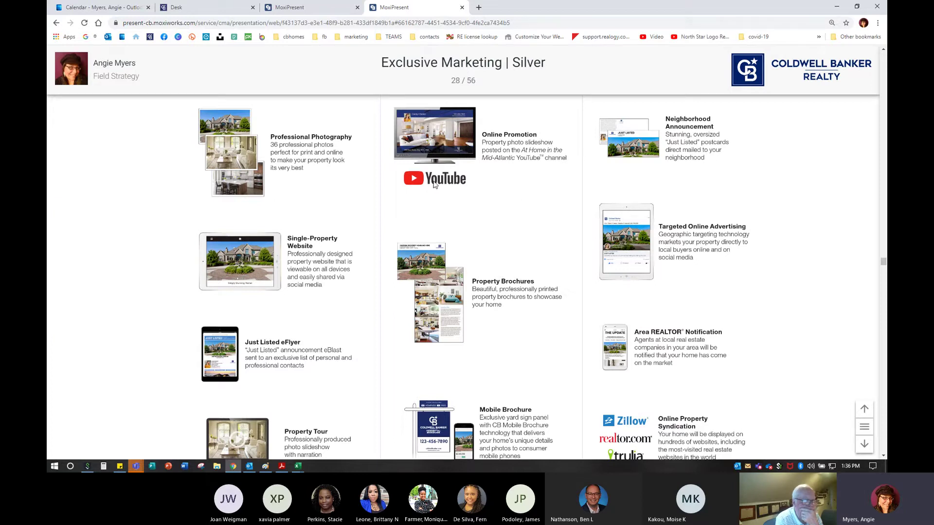
{"action": "scroll", "coordinate": [491, 294], "scroll_direction": "down", "scroll_amount": 2}
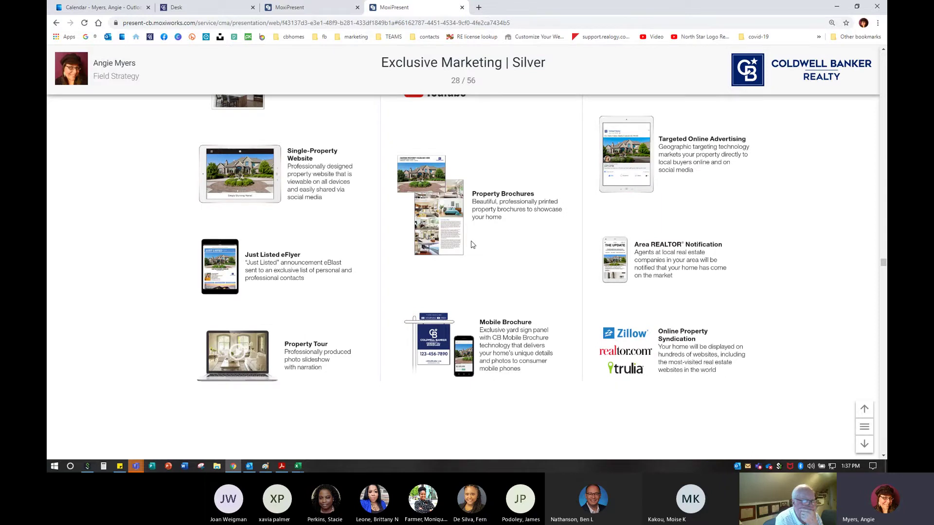
{"action": "scroll", "coordinate": [524, 349], "scroll_direction": "down", "scroll_amount": 2}
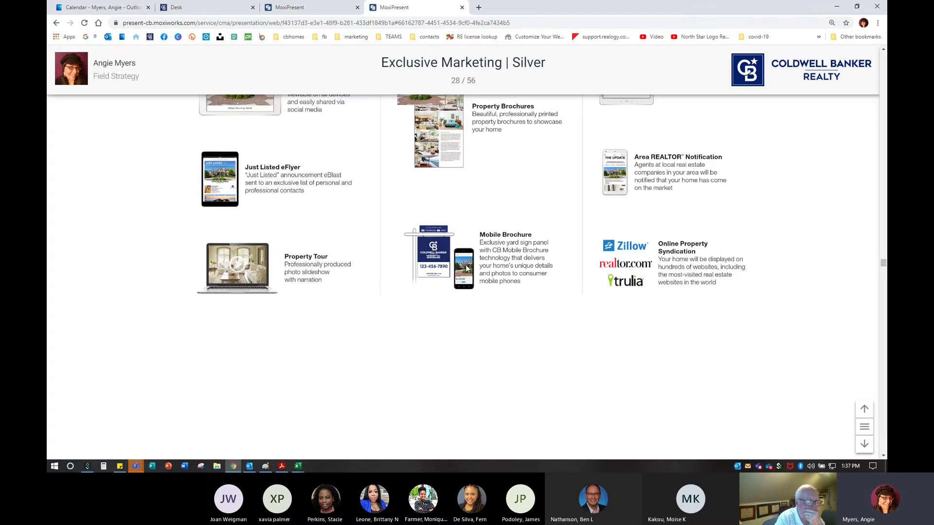
{"action": "scroll", "coordinate": [518, 326], "scroll_direction": "up", "scroll_amount": 3}
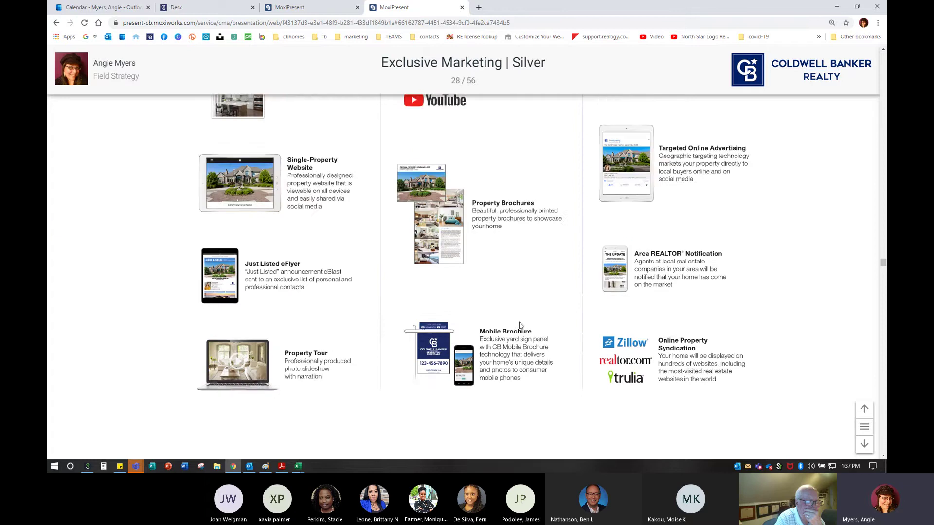
{"action": "scroll", "coordinate": [520, 324], "scroll_direction": "down", "scroll_amount": 3}
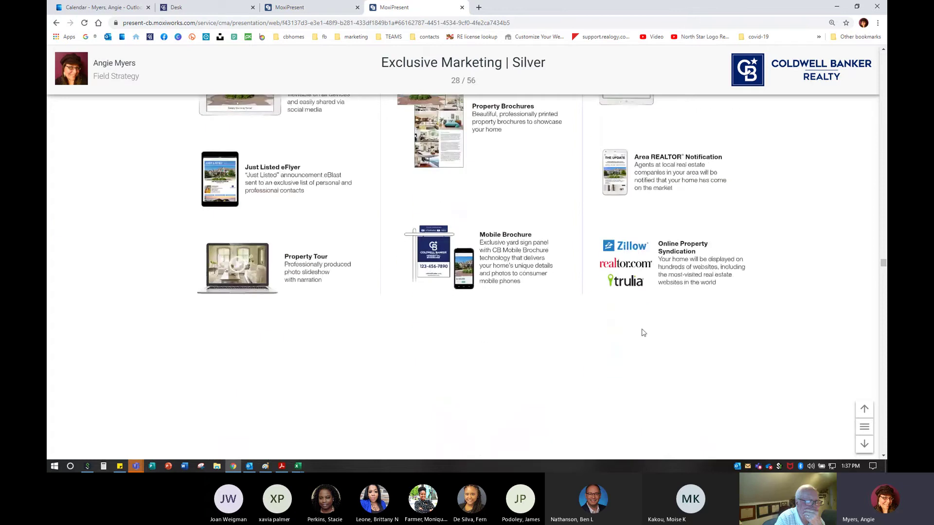
{"action": "scroll", "coordinate": [584, 334], "scroll_direction": "up", "scroll_amount": 3}
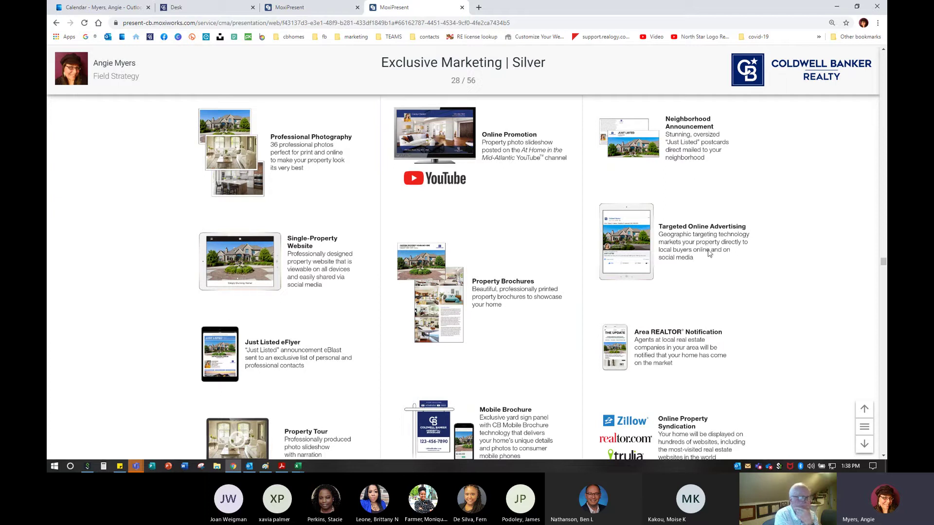
{"action": "scroll", "coordinate": [690, 318], "scroll_direction": "down", "scroll_amount": 2}
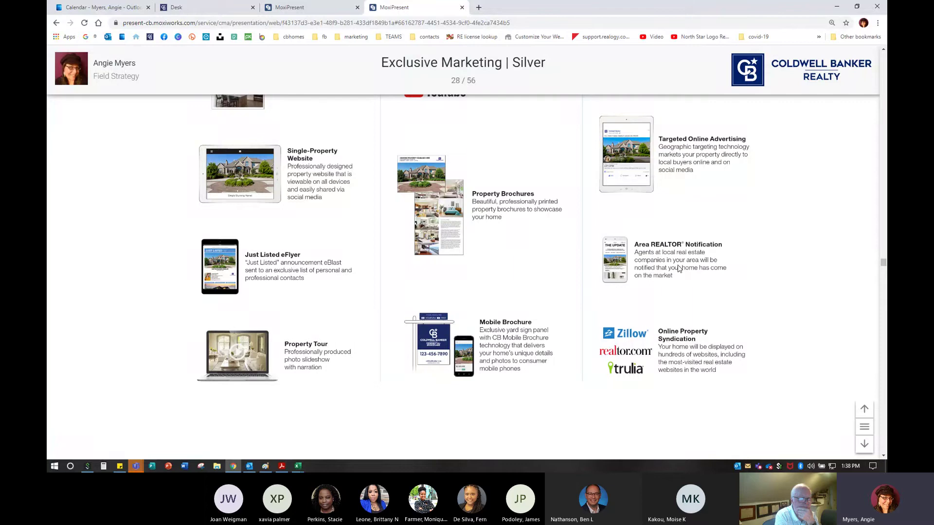
{"action": "scroll", "coordinate": [686, 335], "scroll_direction": "down", "scroll_amount": 2}
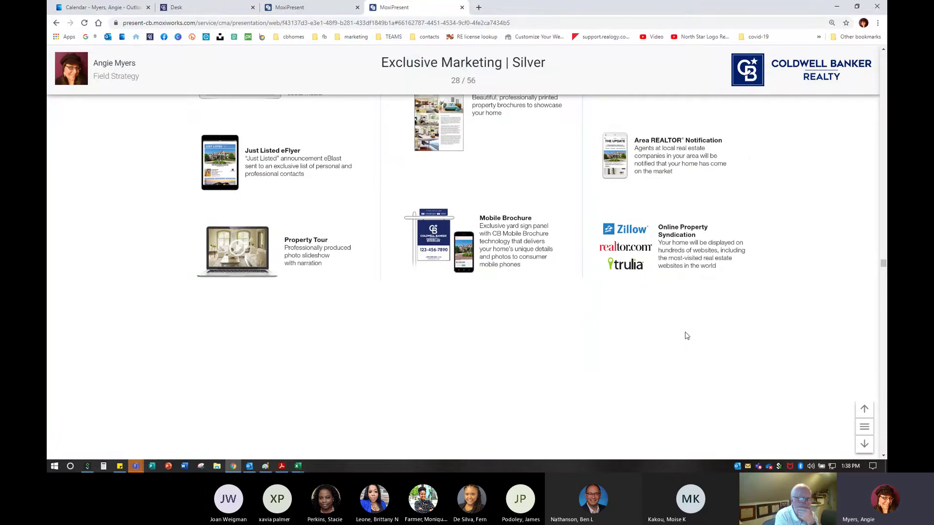
{"action": "scroll", "coordinate": [664, 260], "scroll_direction": "down", "scroll_amount": 1}
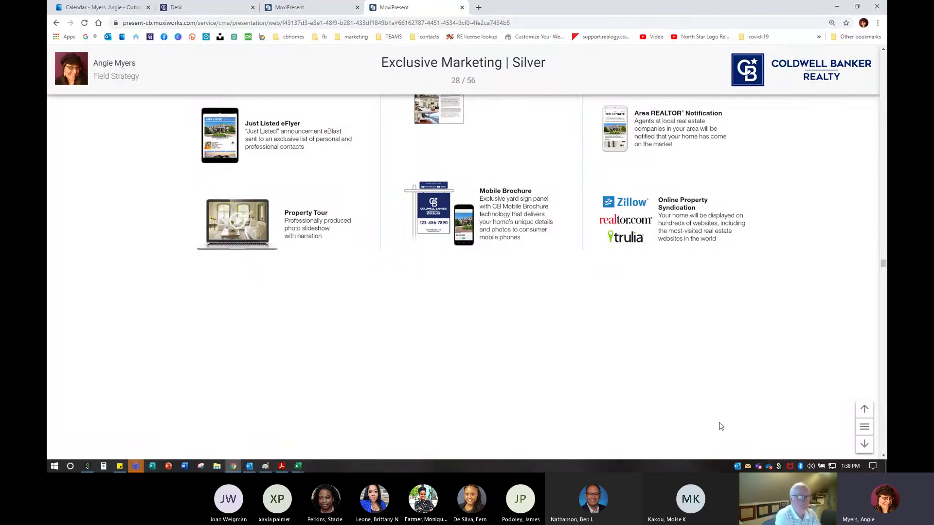
Advance through Exclusive Marketing Gold and Platinum to the CBx Buyer Profile slide
{"action": "left_click", "coordinate": [865, 444]}
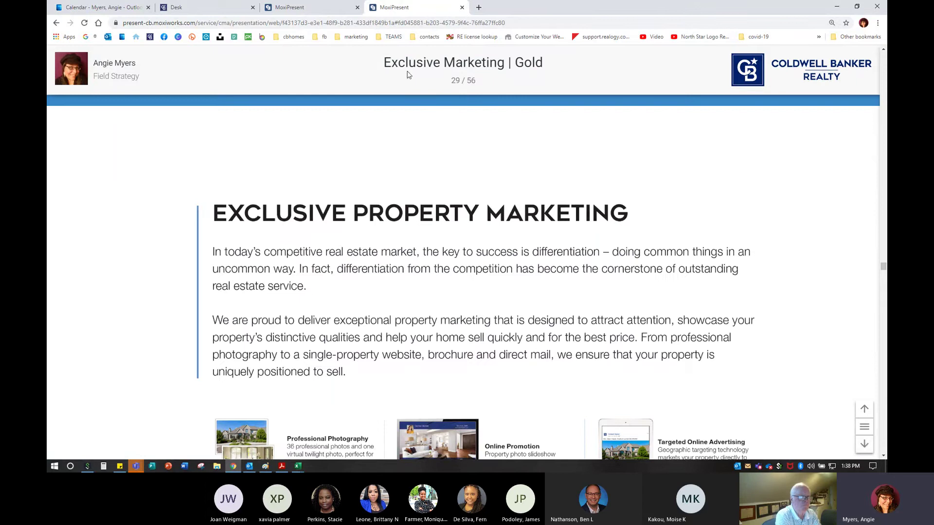
{"action": "left_click", "coordinate": [302, 8]}
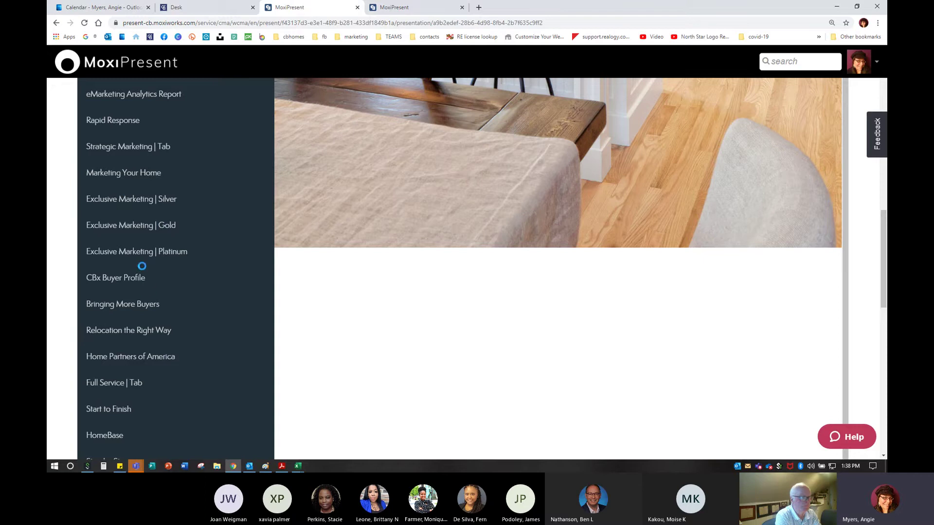
{"action": "left_click", "coordinate": [415, 9]}
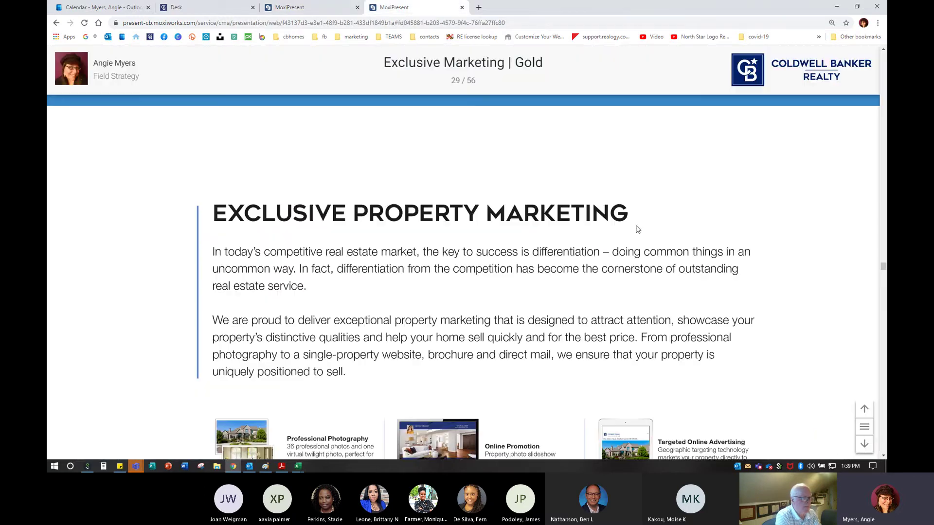
{"action": "left_click", "coordinate": [864, 444]}
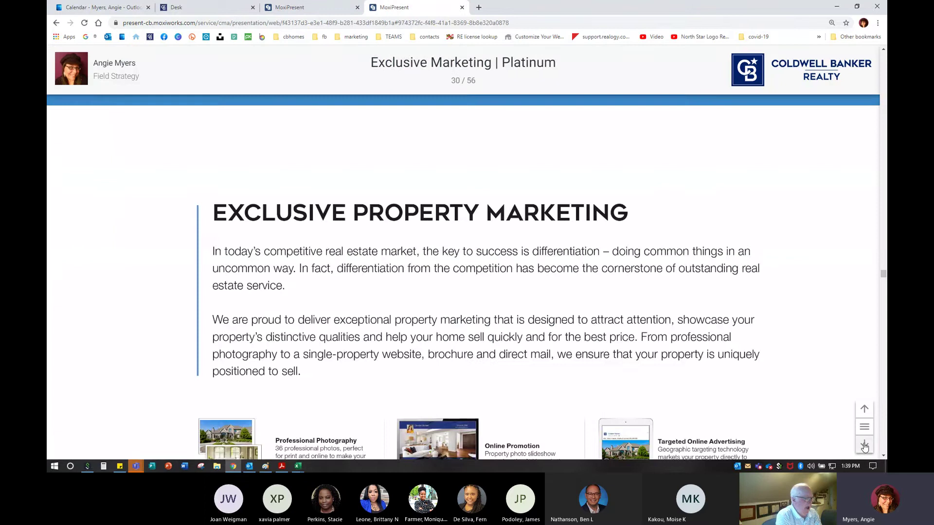
{"action": "left_click", "coordinate": [865, 445]}
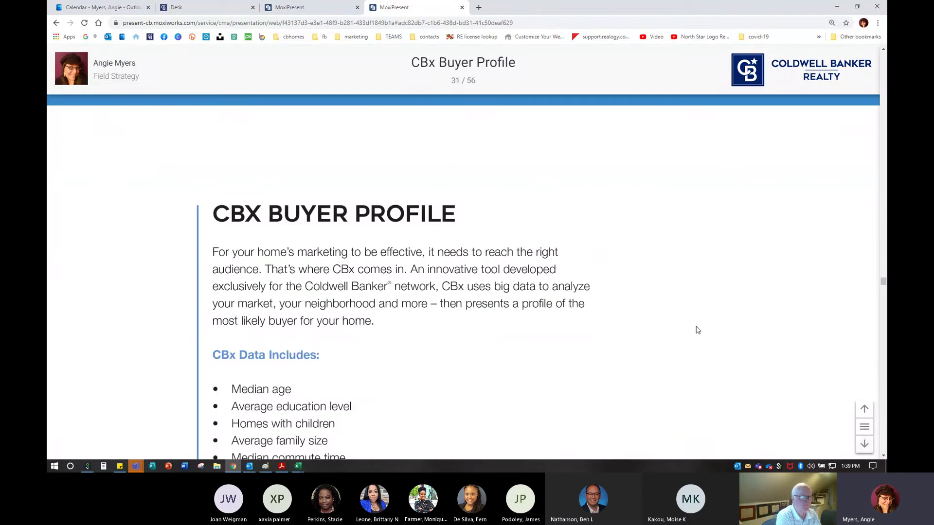
{"action": "scroll", "coordinate": [678, 369], "scroll_direction": "down", "scroll_amount": 2}
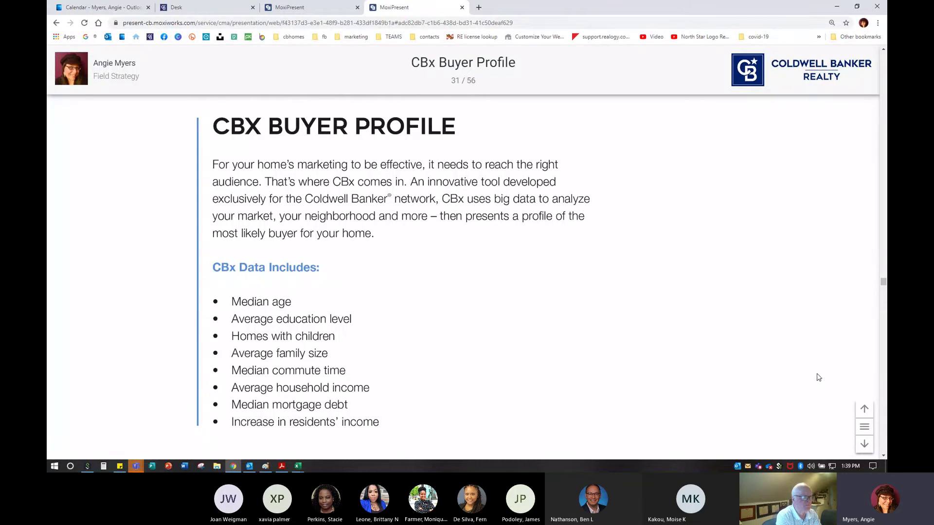
Step through Bringing More Buyers, Relocation, Home Partners and Full Service to Start to Finish, then HomeBase
{"action": "left_click", "coordinate": [871, 445]}
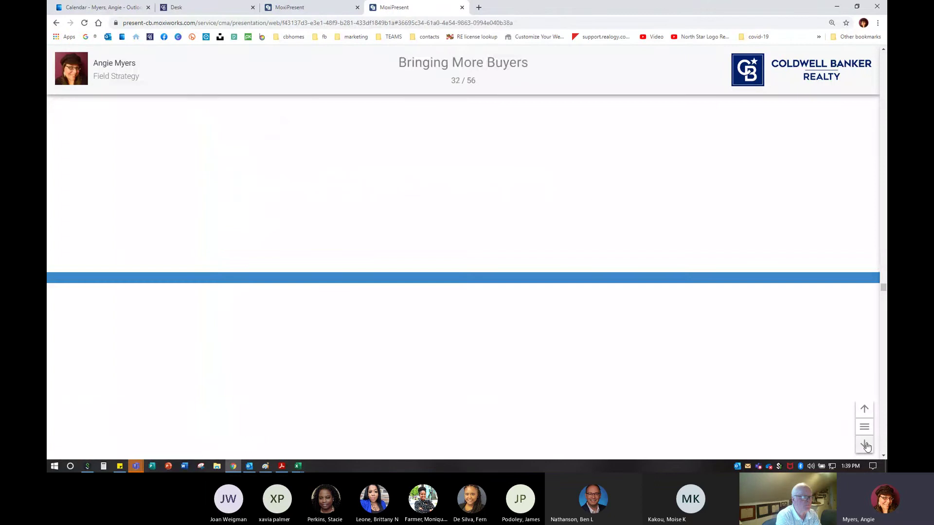
{"action": "left_click", "coordinate": [866, 445]}
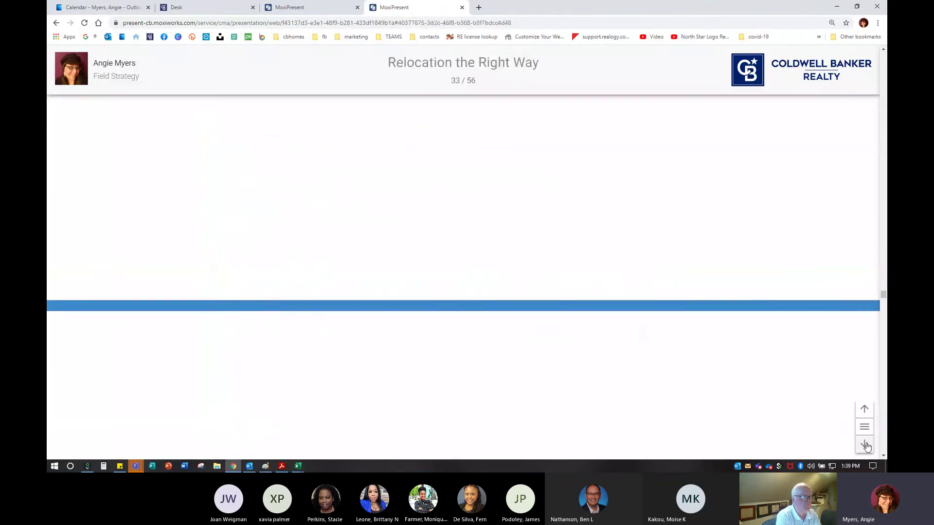
{"action": "left_click", "coordinate": [865, 445]}
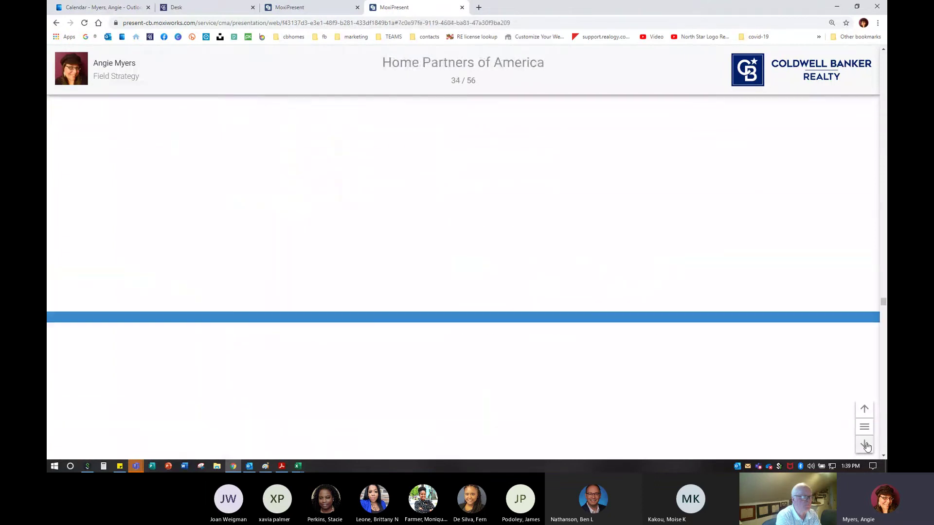
{"action": "left_click", "coordinate": [865, 445]}
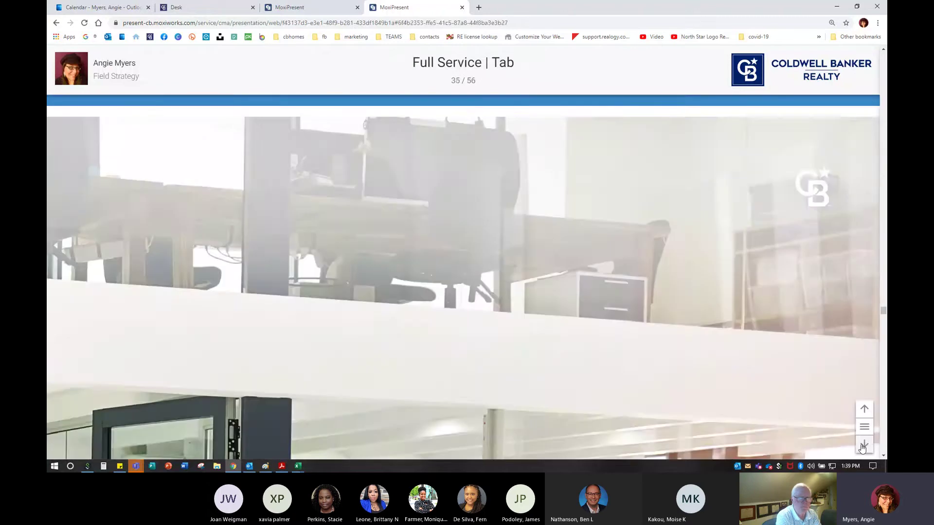
{"action": "left_click", "coordinate": [864, 445]}
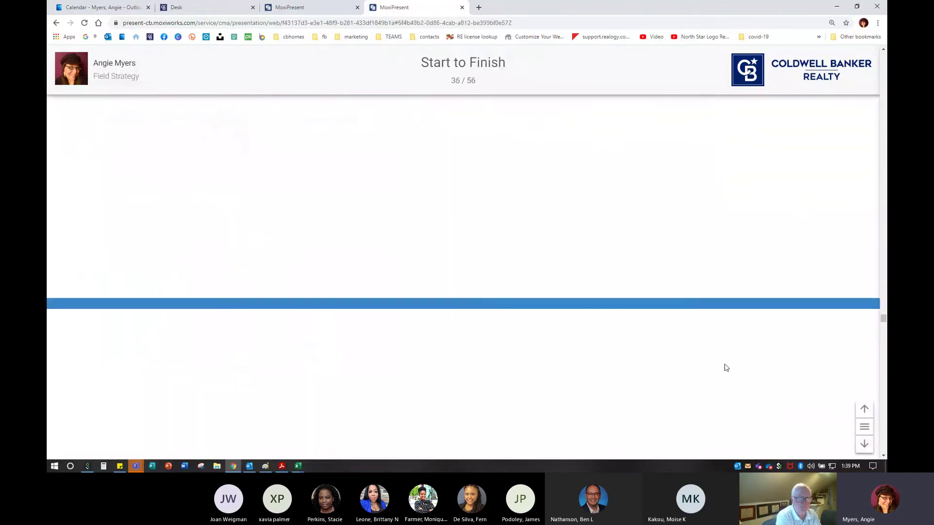
{"action": "scroll", "coordinate": [723, 368], "scroll_direction": "down", "scroll_amount": 2}
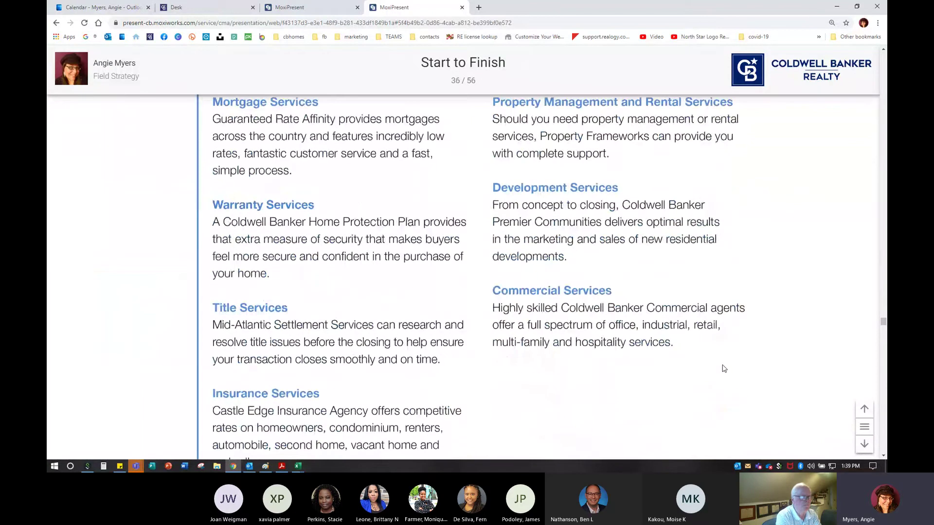
{"action": "scroll", "coordinate": [724, 368], "scroll_direction": "down", "scroll_amount": 3}
{"action": "left_click", "coordinate": [864, 445]}
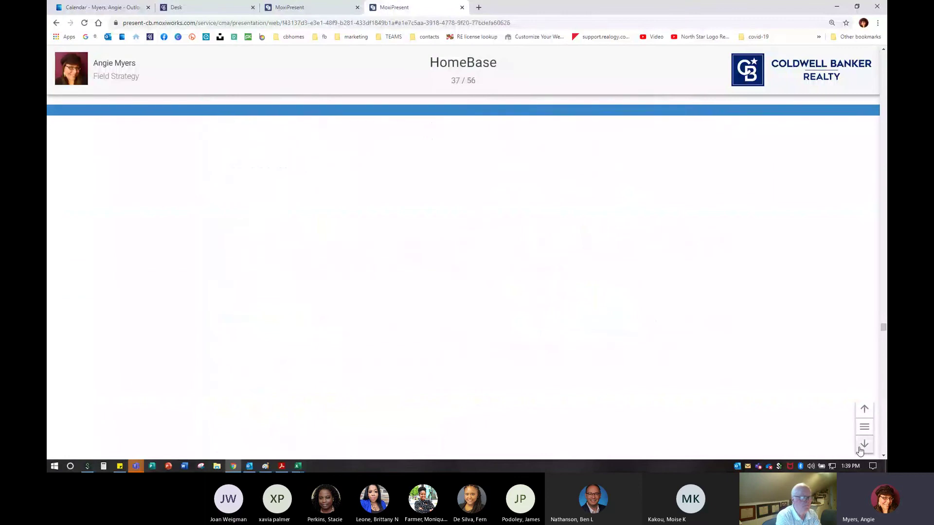
Advance from HomeBase through Step by Step to Your Home's Value | Tab, page 39
{"action": "scroll", "coordinate": [533, 309], "scroll_direction": "down", "scroll_amount": 5}
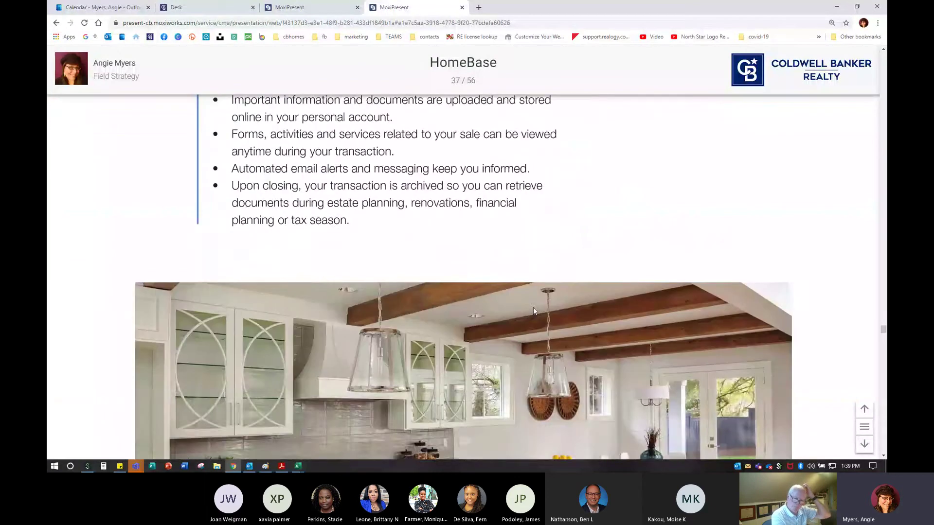
{"action": "scroll", "coordinate": [533, 307], "scroll_direction": "up", "scroll_amount": 2}
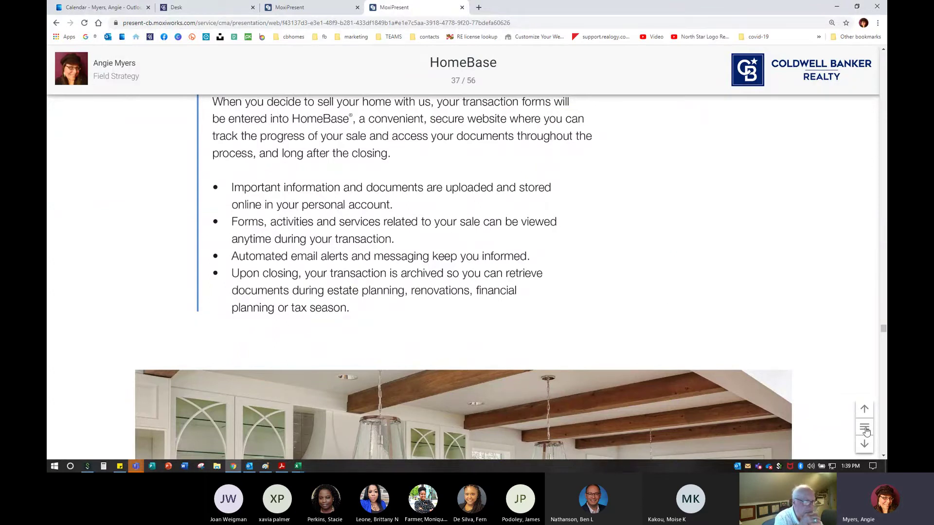
{"action": "left_click", "coordinate": [864, 444]}
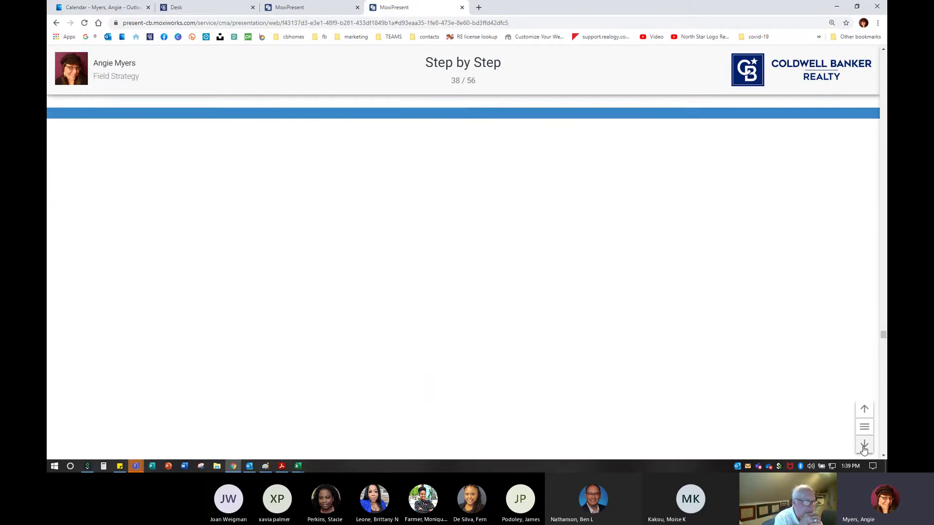
{"action": "scroll", "coordinate": [695, 335], "scroll_direction": "down", "scroll_amount": 5}
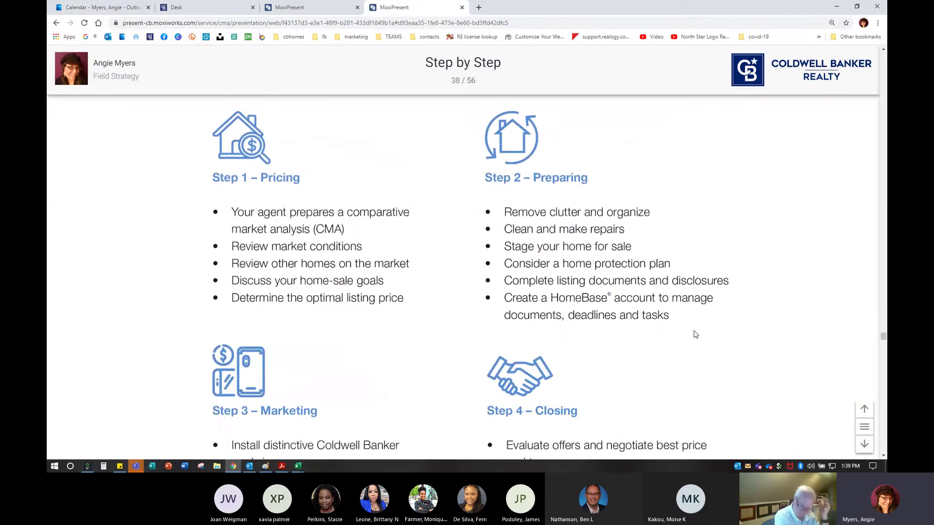
{"action": "scroll", "coordinate": [695, 335], "scroll_direction": "down", "scroll_amount": 5}
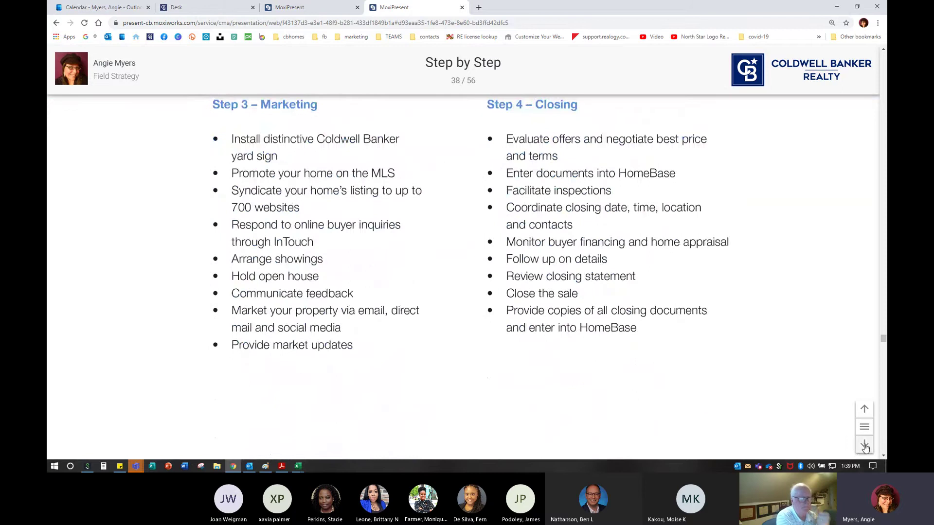
{"action": "left_click", "coordinate": [863, 444]}
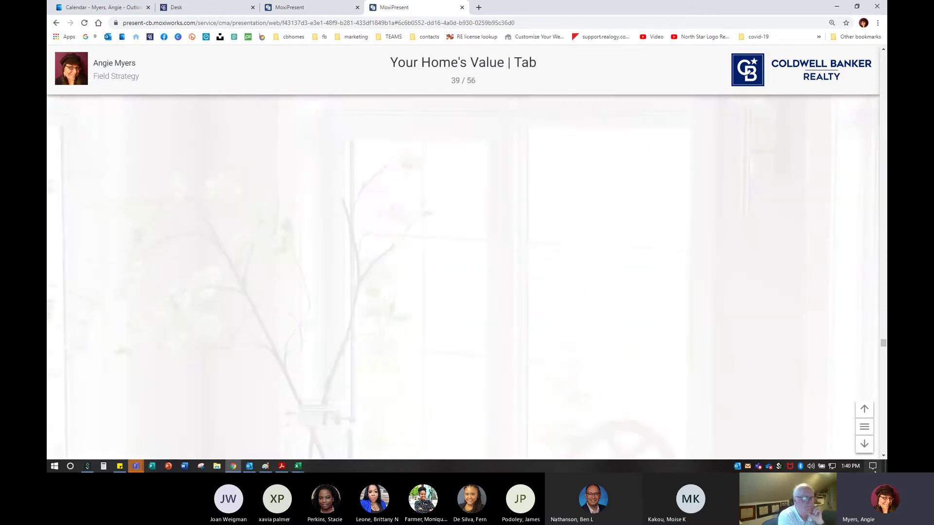
Step through Staging to Sell pages 1 and 2
{"action": "key", "text": "Down"}
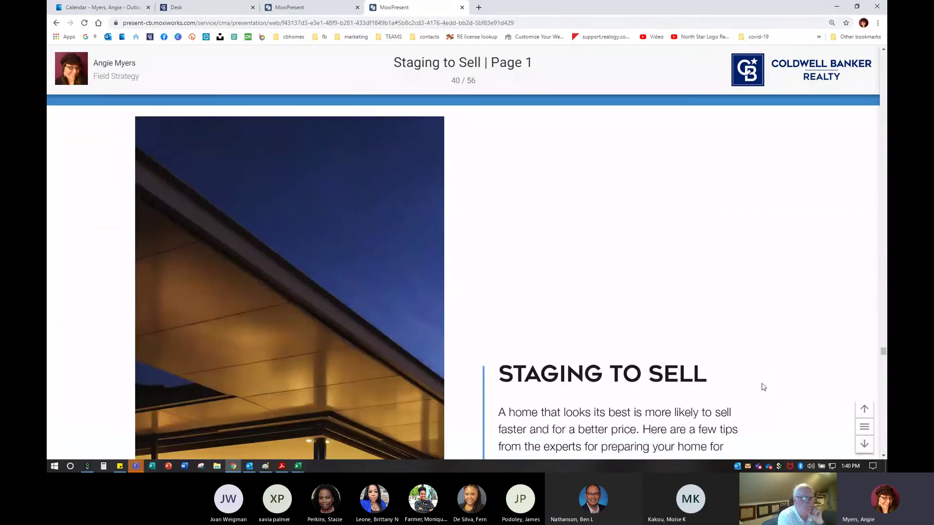
{"action": "scroll", "coordinate": [780, 393], "scroll_direction": "down", "scroll_amount": 7}
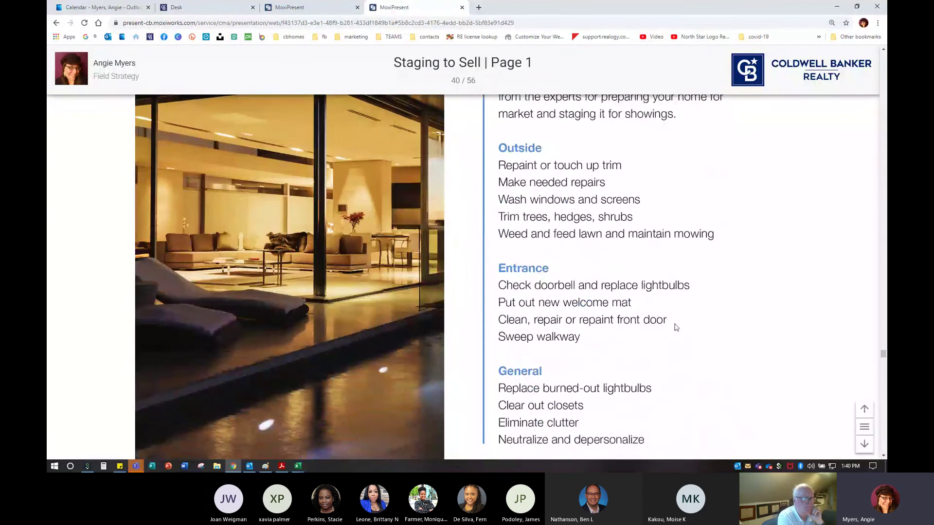
{"action": "scroll", "coordinate": [685, 352], "scroll_direction": "up", "scroll_amount": 2}
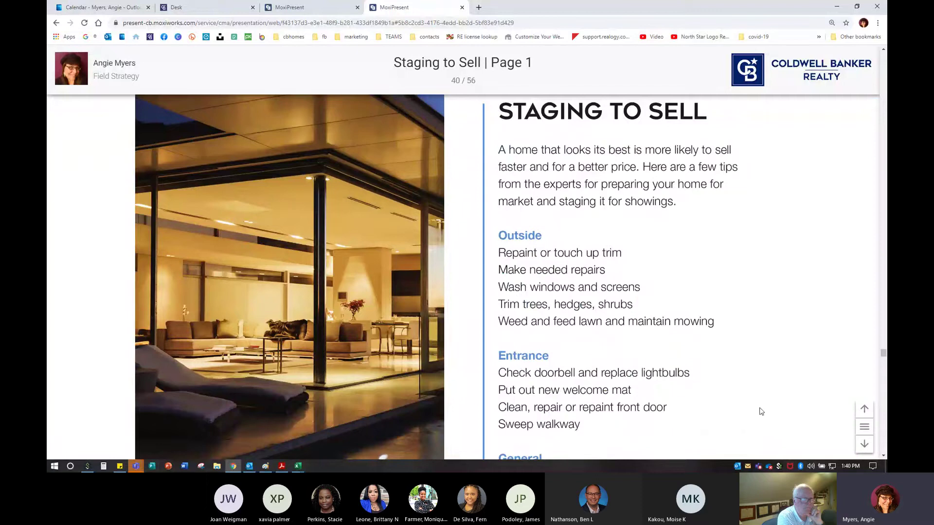
{"action": "left_click", "coordinate": [865, 444]}
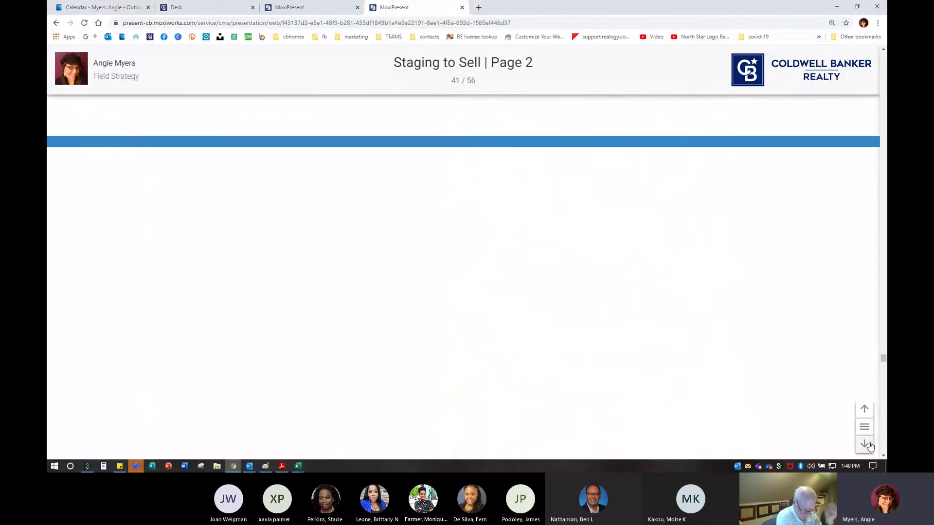
Zoom the browser to 90% and advance to RealVitalize by Home Advisor, slide 42
{"action": "key", "text": "ctrl+0"}
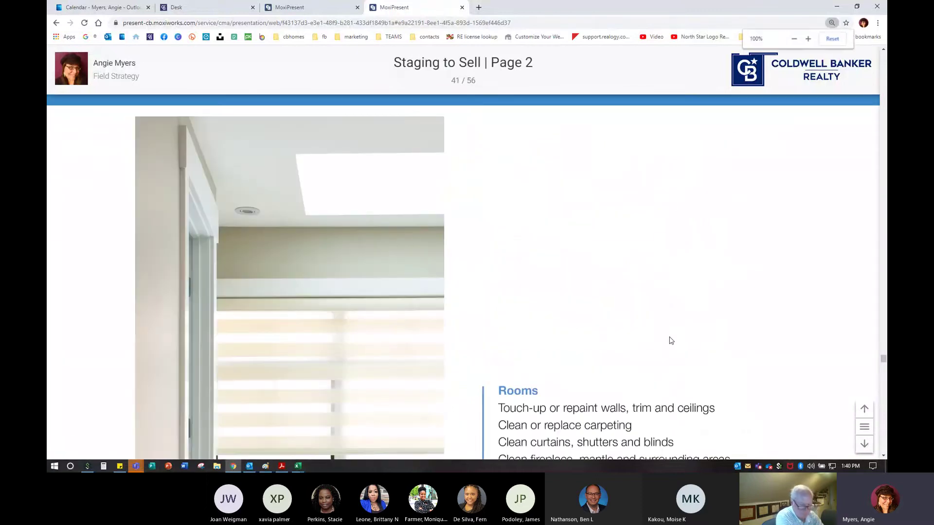
{"action": "key", "text": "ctrl+minus"}
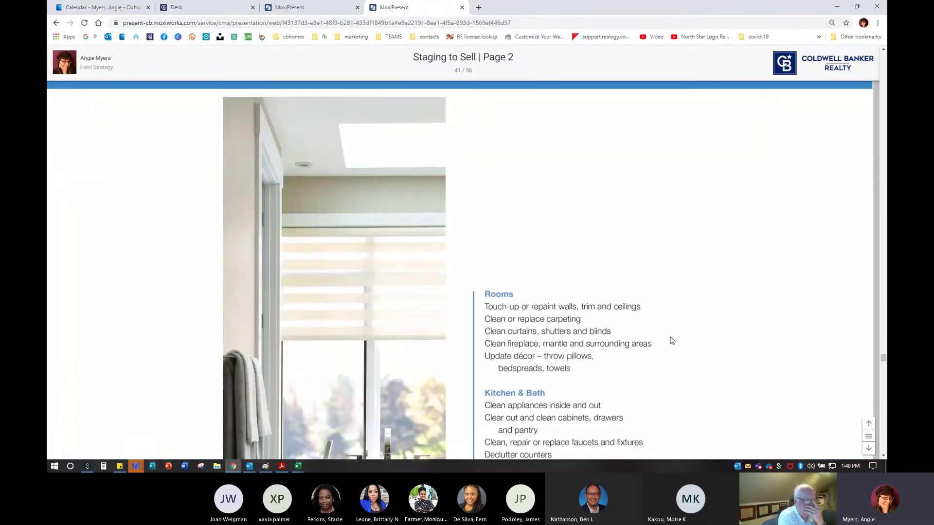
{"action": "left_click", "coordinate": [869, 448]}
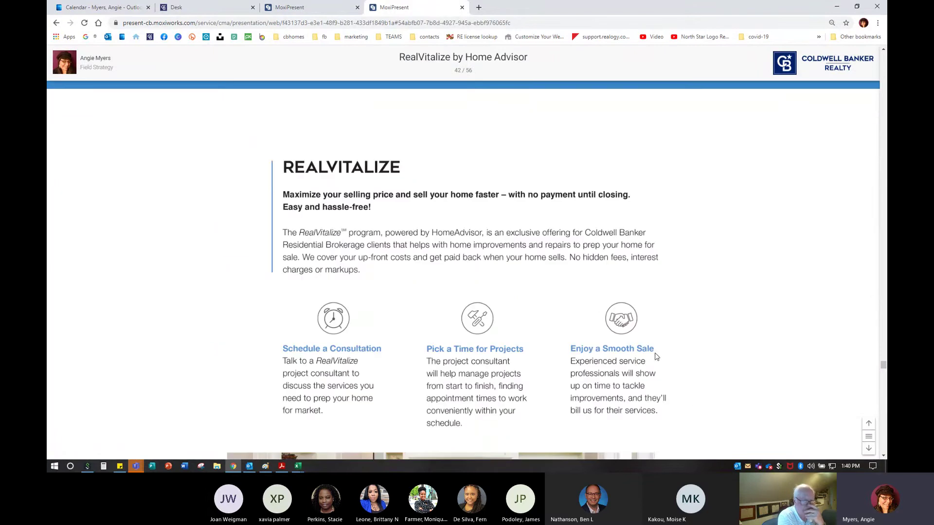
Advance from RealVitalize through Position Your Home to Sell, Pricing Right and Comparative Market Analysis to Property Summary
{"action": "scroll", "coordinate": [601, 307], "scroll_direction": "down", "scroll_amount": 2}
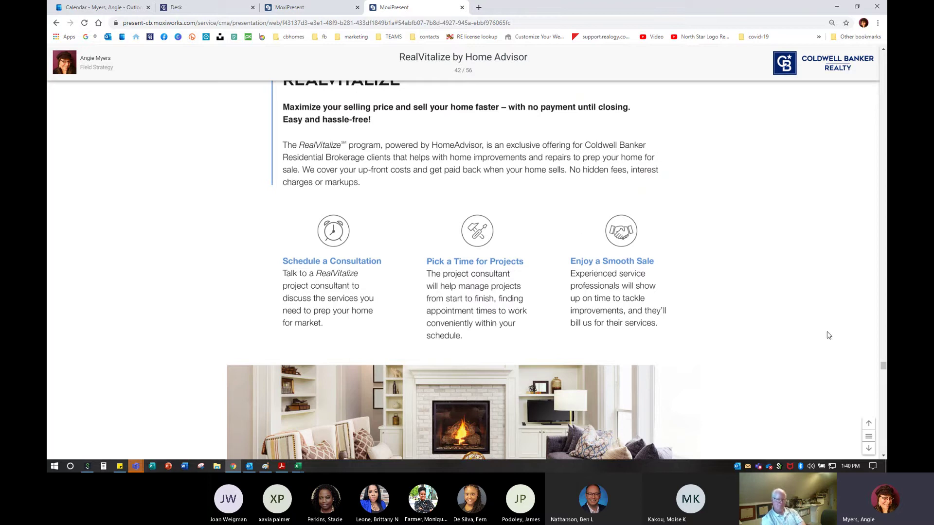
{"action": "left_click", "coordinate": [869, 449]}
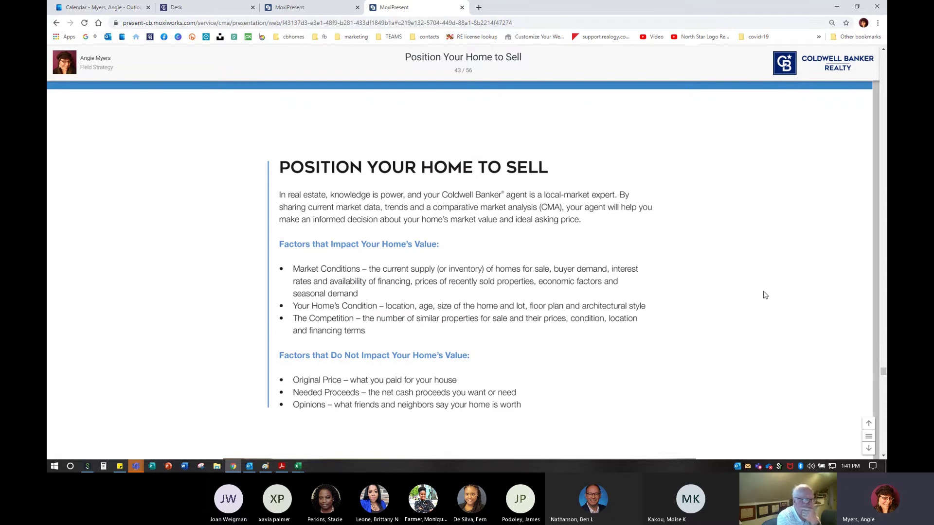
{"action": "left_click", "coordinate": [869, 449]}
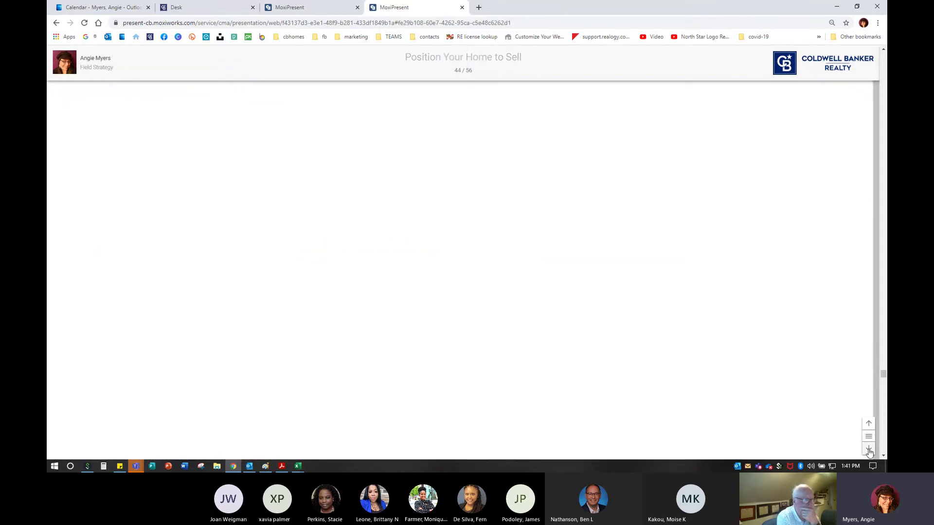
{"action": "left_click", "coordinate": [869, 449]}
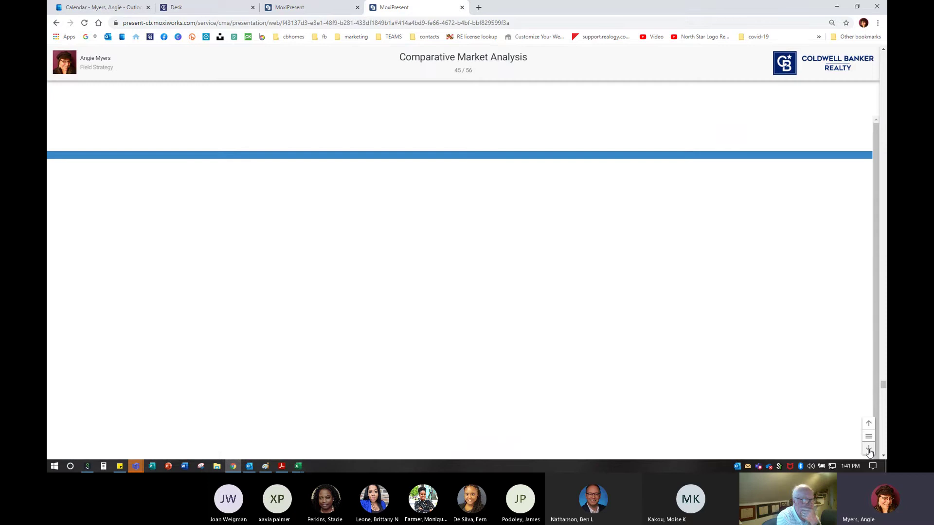
{"action": "left_click", "coordinate": [869, 449]}
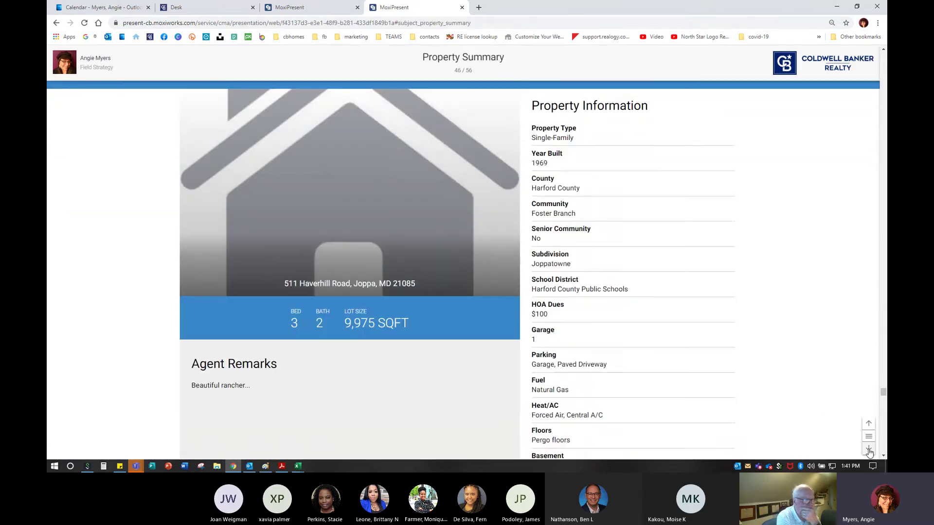
{"action": "left_click", "coordinate": [297, 8]}
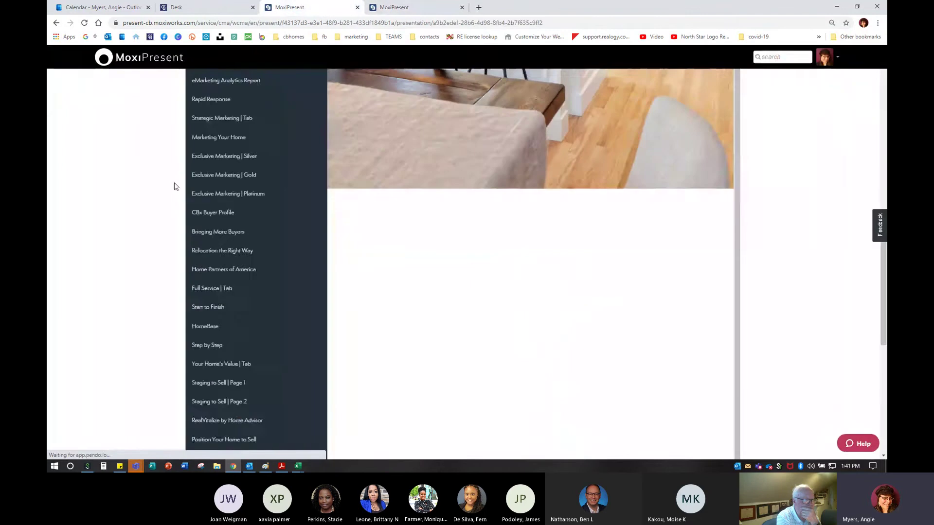
{"action": "scroll", "coordinate": [193, 331], "scroll_direction": "down", "scroll_amount": 2}
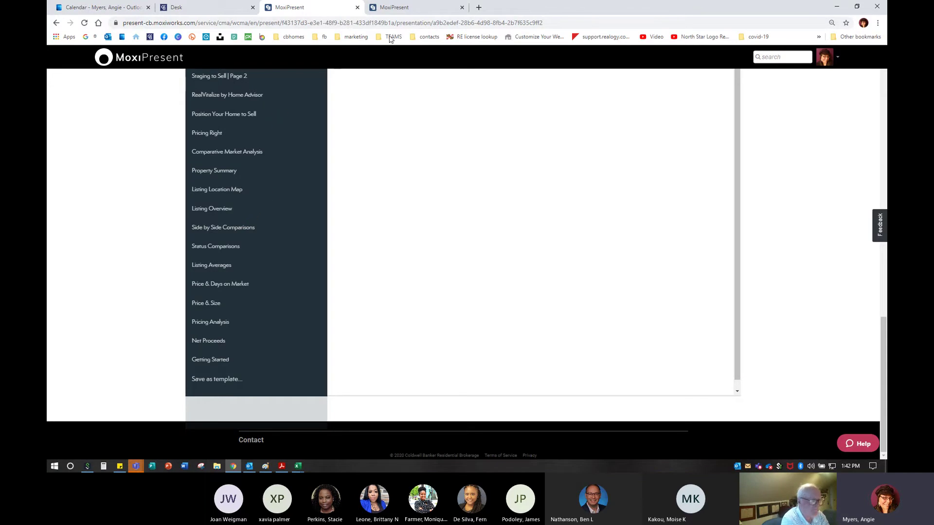
{"action": "left_click", "coordinate": [417, 8]}
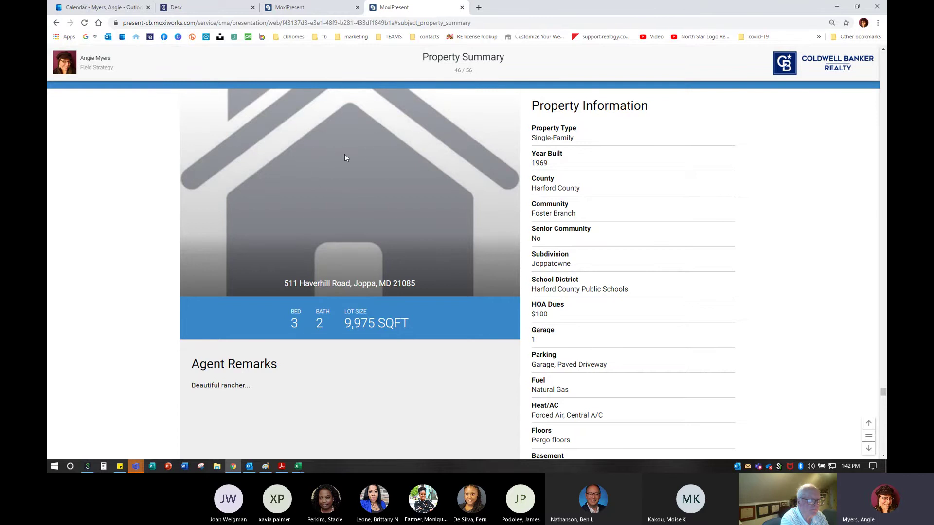
On the Listing Location Map, browse comparable #4's details and photo gallery, then close it
{"action": "left_click", "coordinate": [869, 448]}
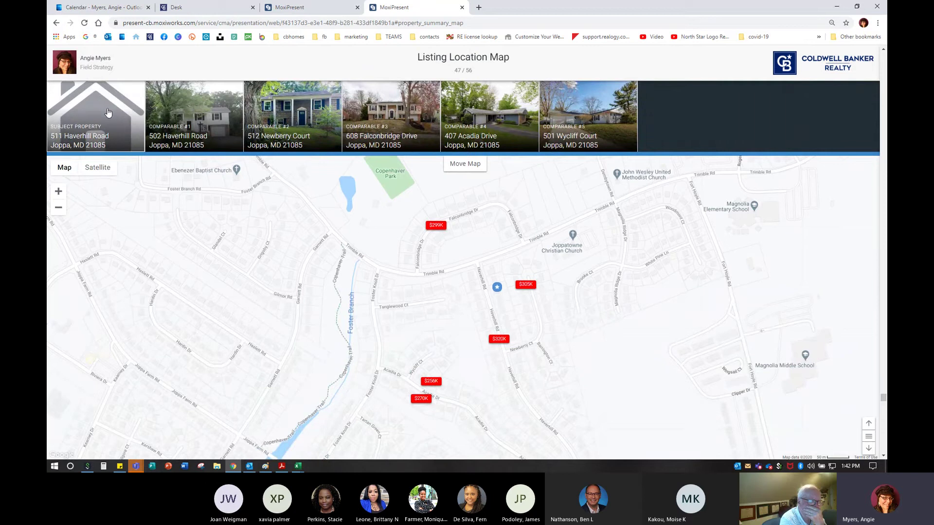
{"action": "key", "text": "ctrl"}
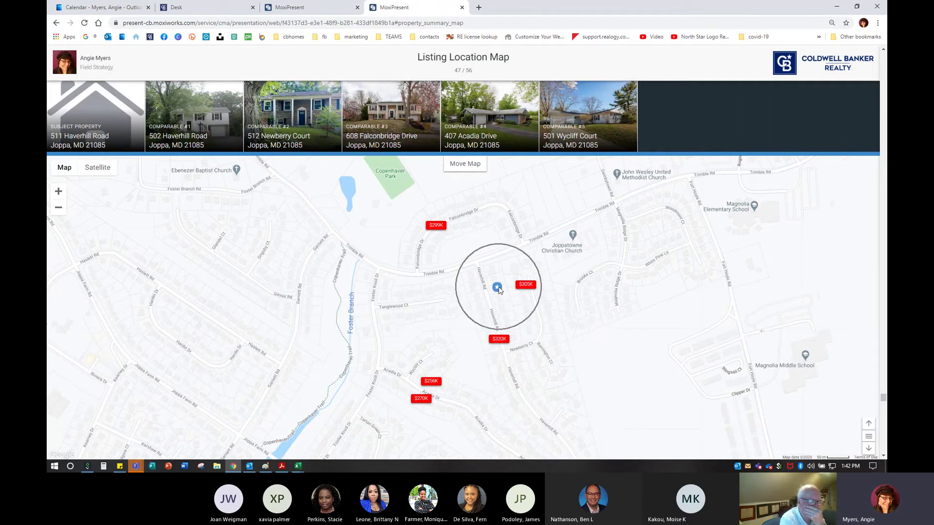
{"action": "key", "text": "ctrl"}
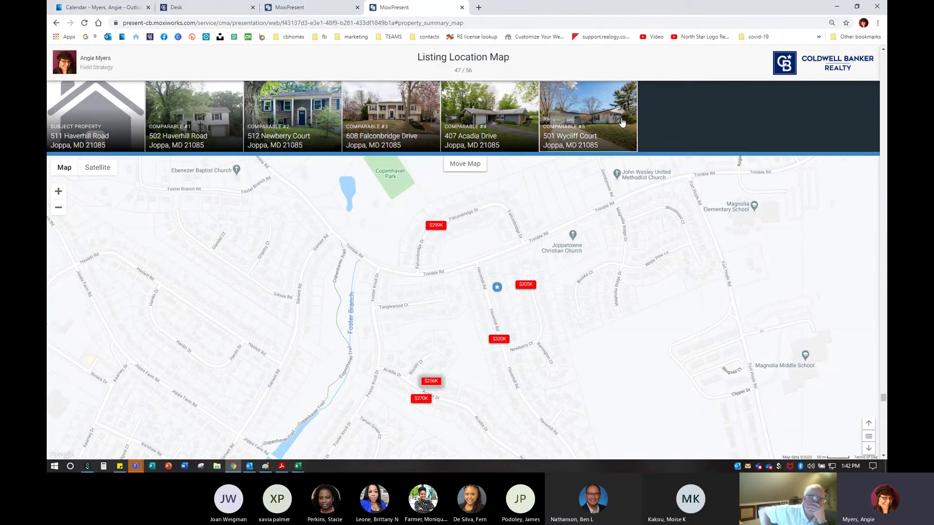
{"action": "left_click", "coordinate": [483, 112]}
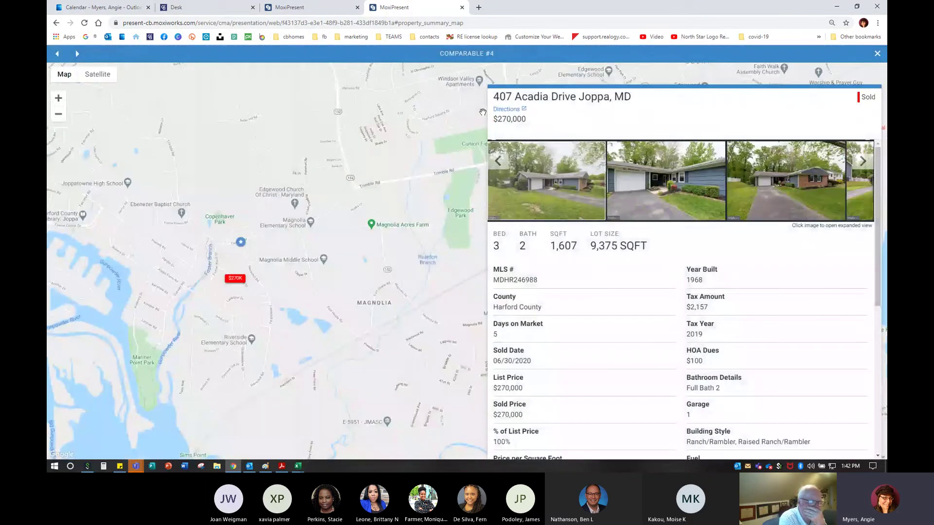
{"action": "left_click", "coordinate": [587, 185]}
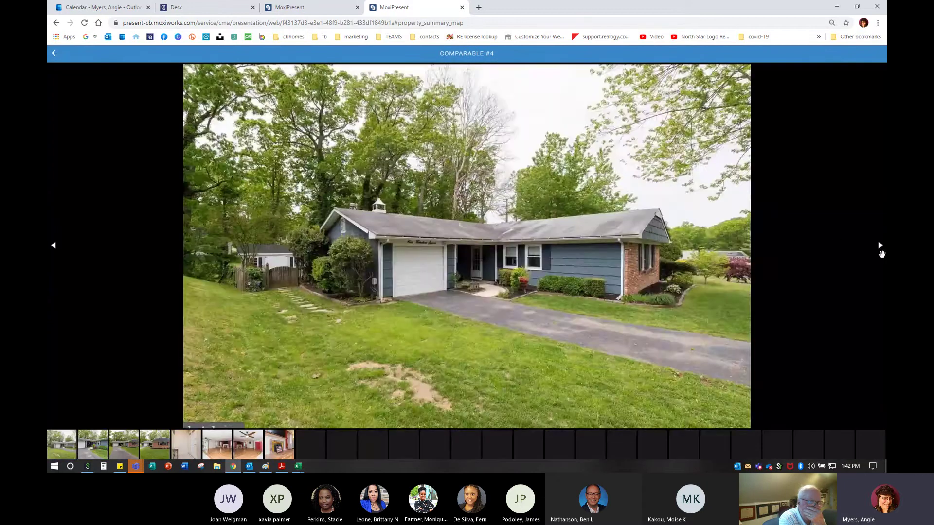
{"action": "left_click", "coordinate": [882, 251]}
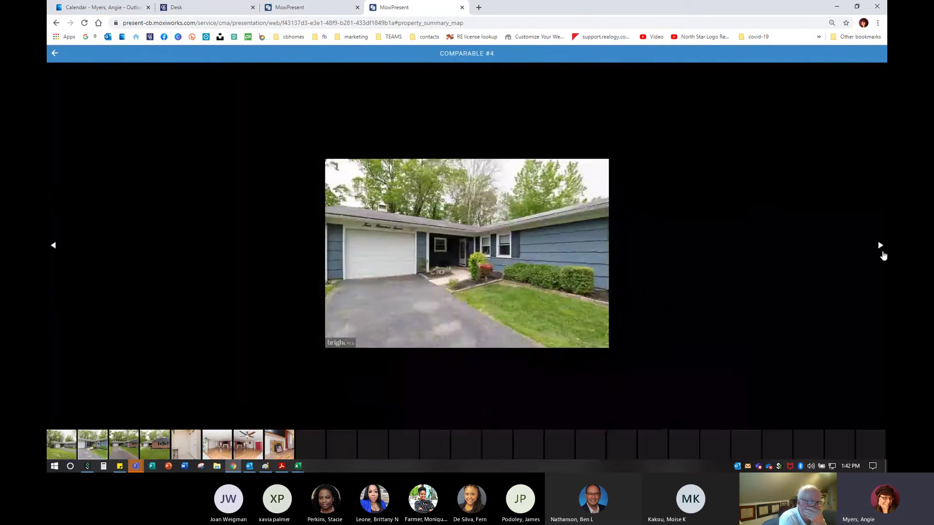
{"action": "left_click", "coordinate": [882, 252]}
{"action": "left_click", "coordinate": [882, 252]}
{"action": "left_click", "coordinate": [883, 251]}
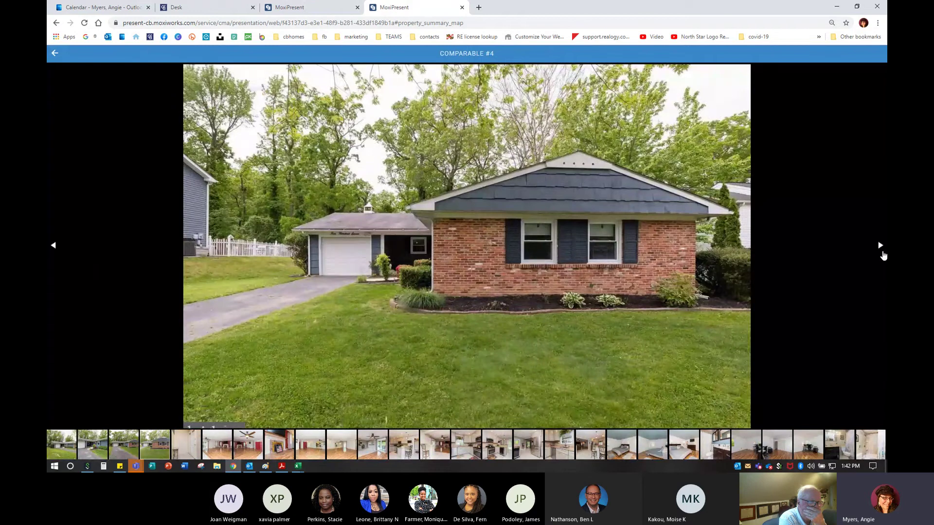
{"action": "left_click", "coordinate": [882, 252]}
{"action": "left_click", "coordinate": [882, 252]}
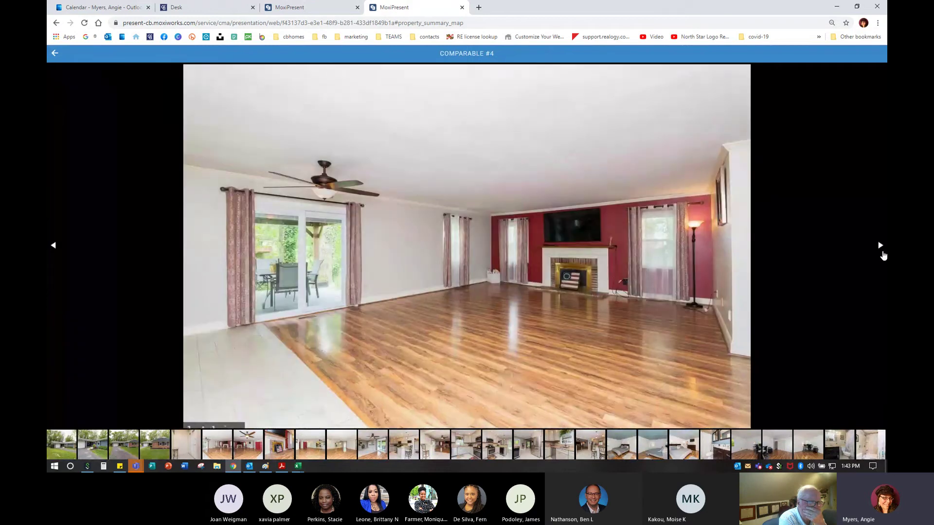
{"action": "left_click", "coordinate": [880, 251]}
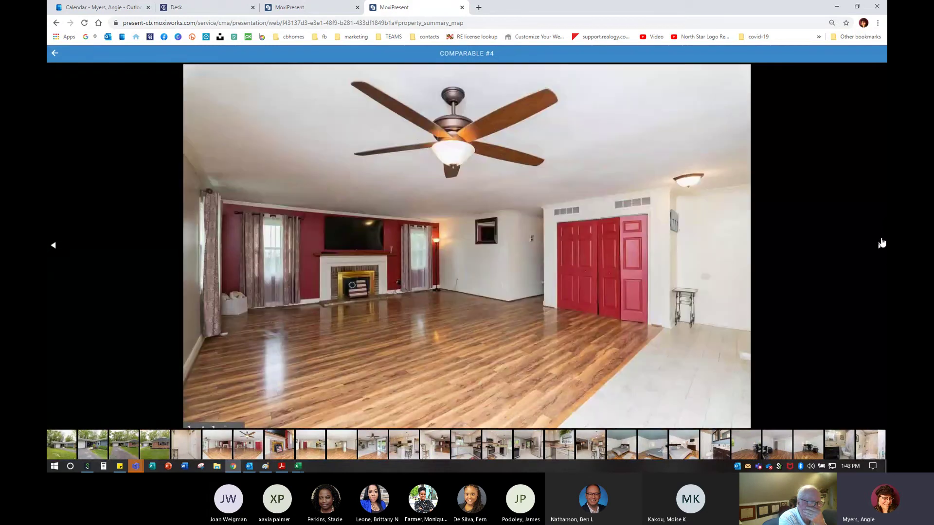
{"action": "left_click", "coordinate": [57, 54]}
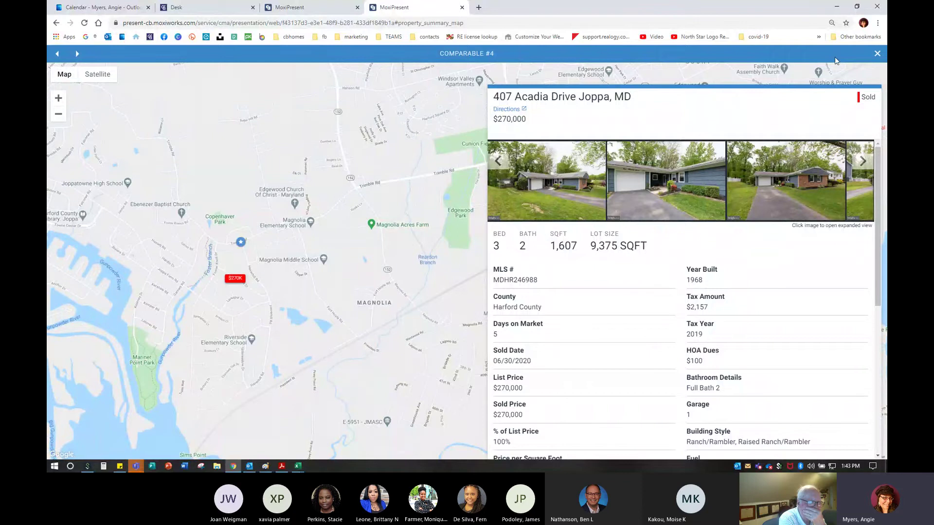
{"action": "left_click", "coordinate": [877, 56]}
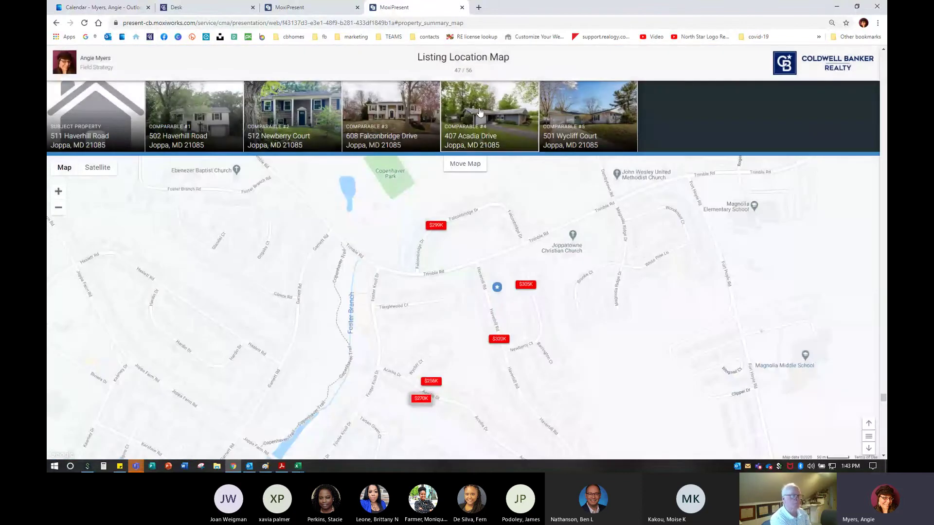
{"action": "left_click", "coordinate": [584, 122]}
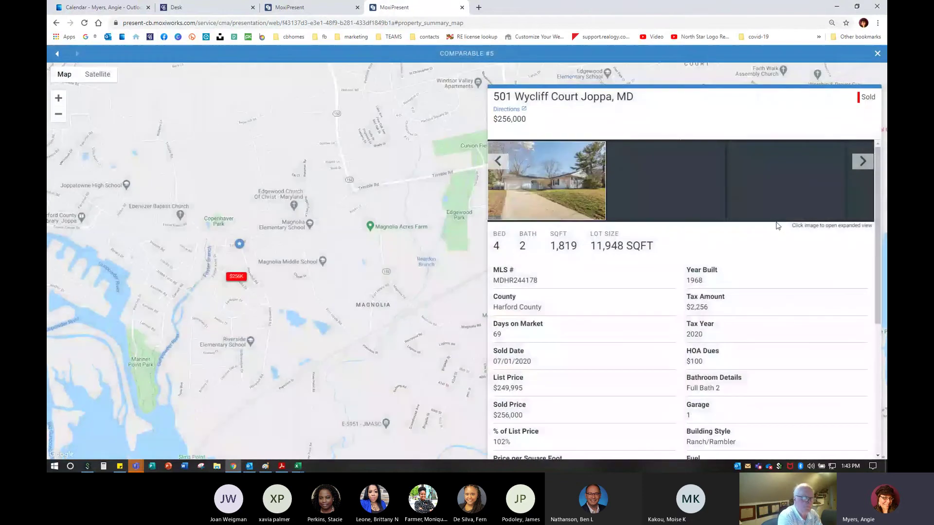
{"action": "left_click", "coordinate": [552, 175]}
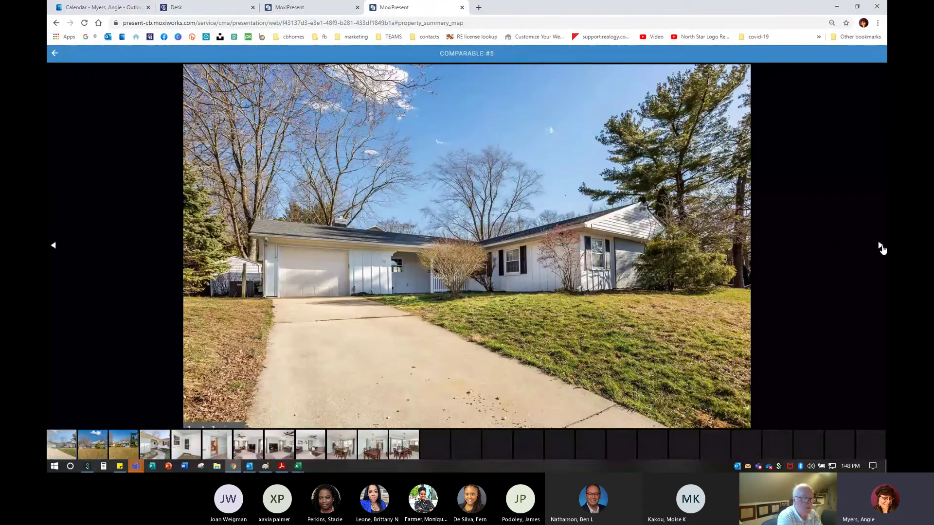
{"action": "left_click", "coordinate": [881, 246]}
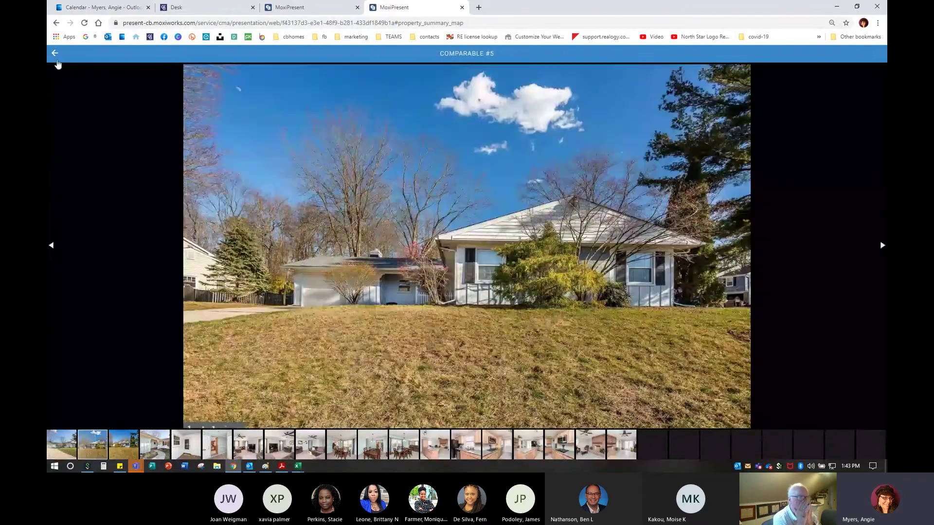
{"action": "key", "text": "Escape"}
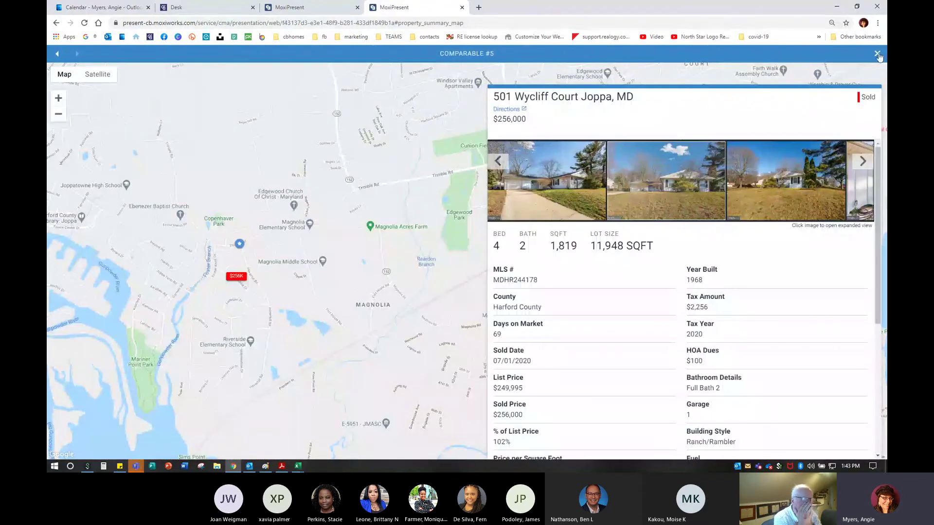
{"action": "left_click", "coordinate": [877, 54]}
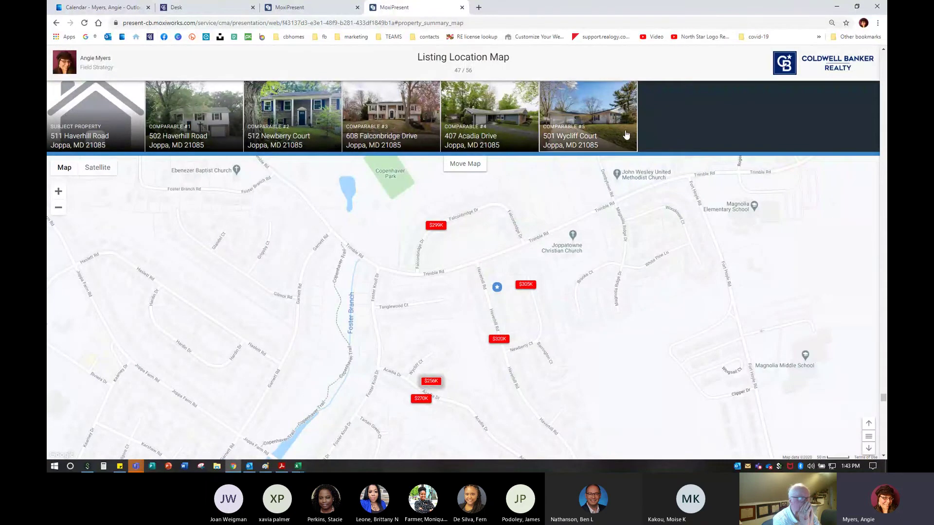
Advance through Listing Overview, Side by Side, Status Comparisons and Listing Averages to Price & Size
{"action": "left_click", "coordinate": [868, 448]}
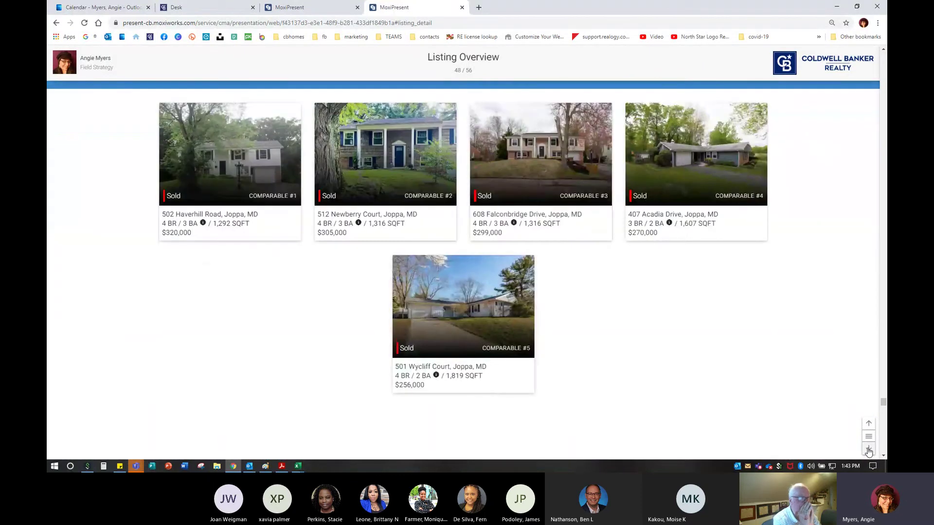
{"action": "left_click", "coordinate": [868, 450]}
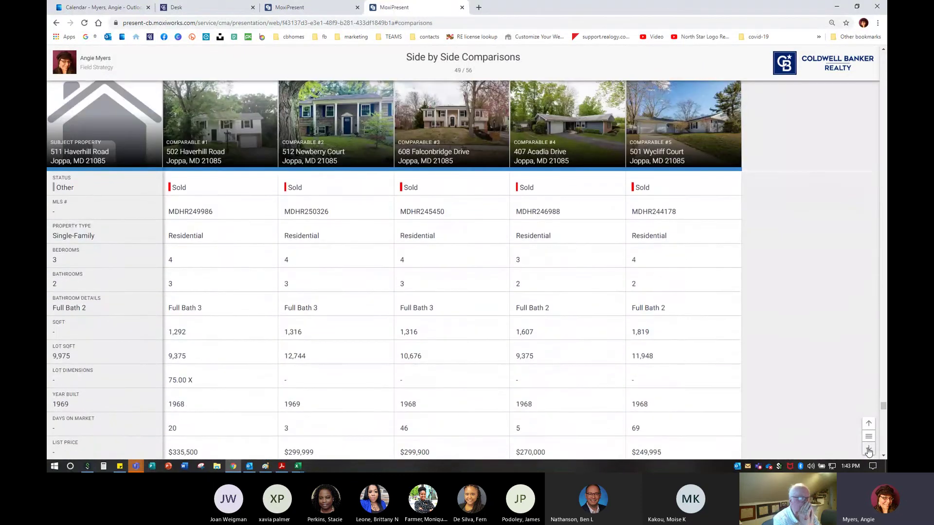
{"action": "left_click", "coordinate": [868, 449]}
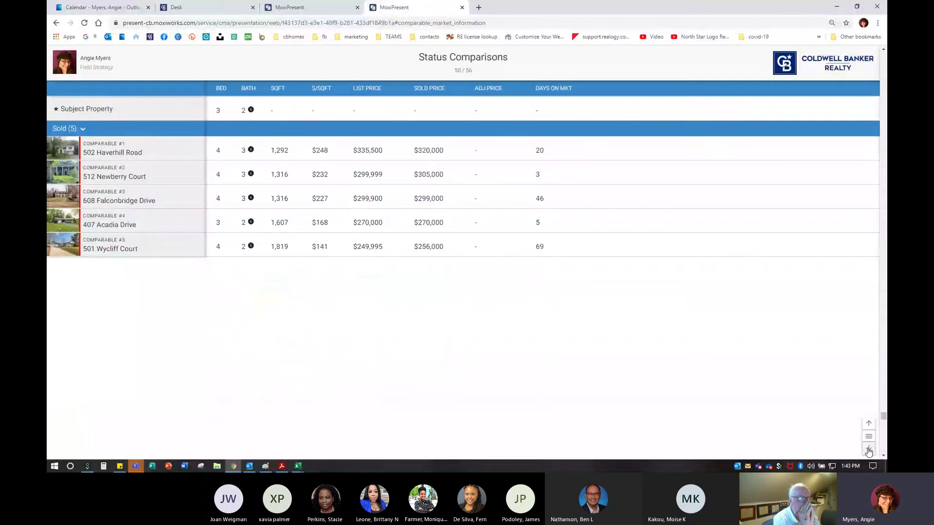
{"action": "left_click", "coordinate": [868, 450]}
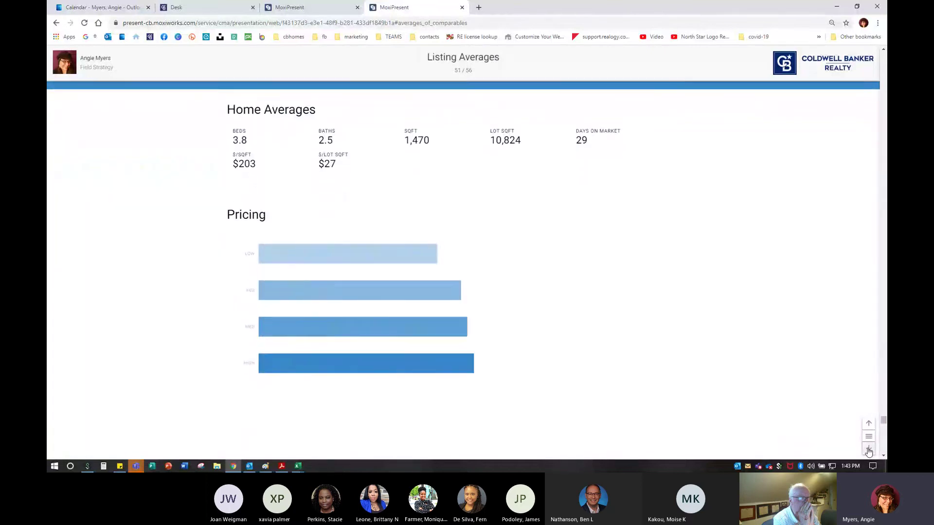
{"action": "left_click", "coordinate": [869, 450]}
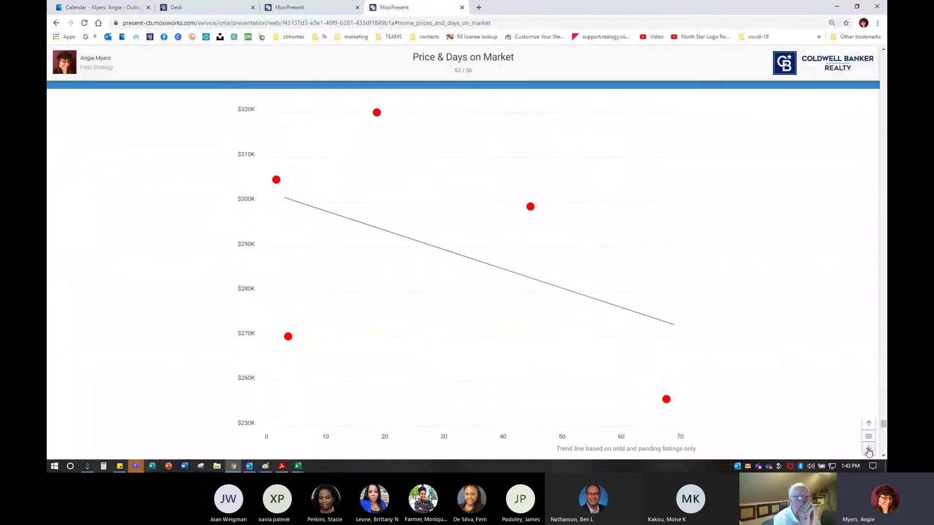
{"action": "left_click", "coordinate": [869, 450]}
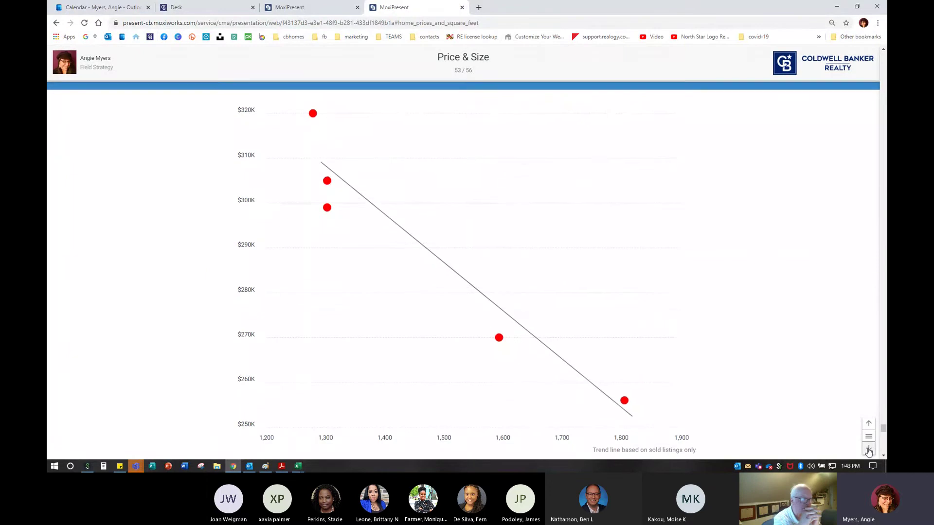
Advance through Pricing Analysis and Net Proceeds to Getting Started, then return to the editor's page list
{"action": "left_click", "coordinate": [296, 7]}
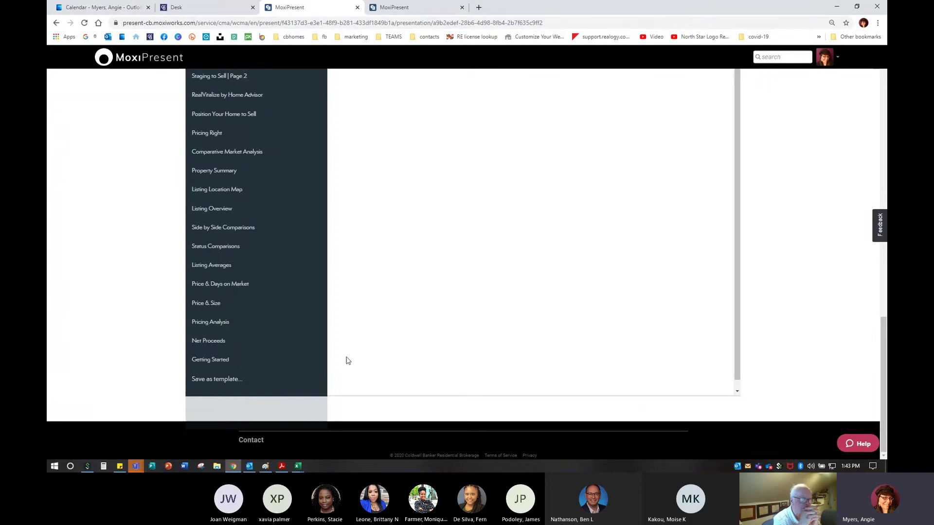
{"action": "left_click", "coordinate": [434, 6]}
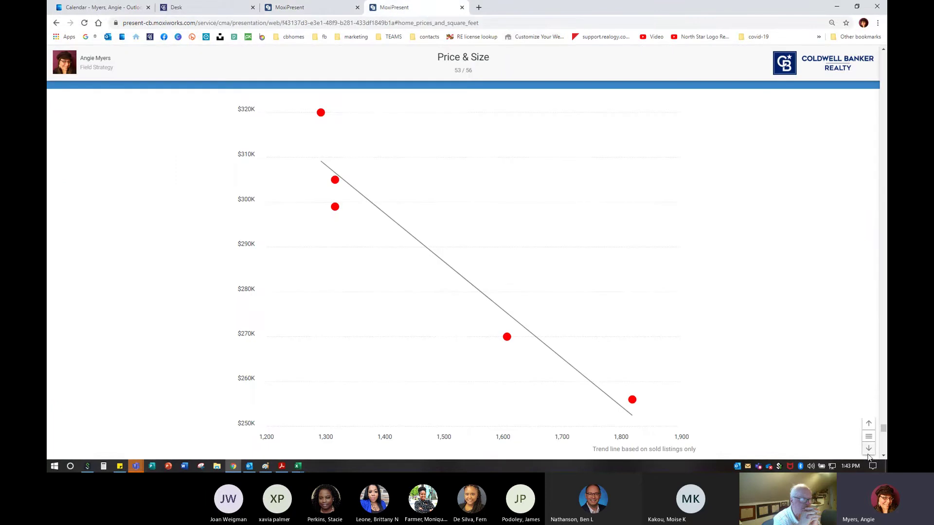
{"action": "left_click", "coordinate": [868, 453]}
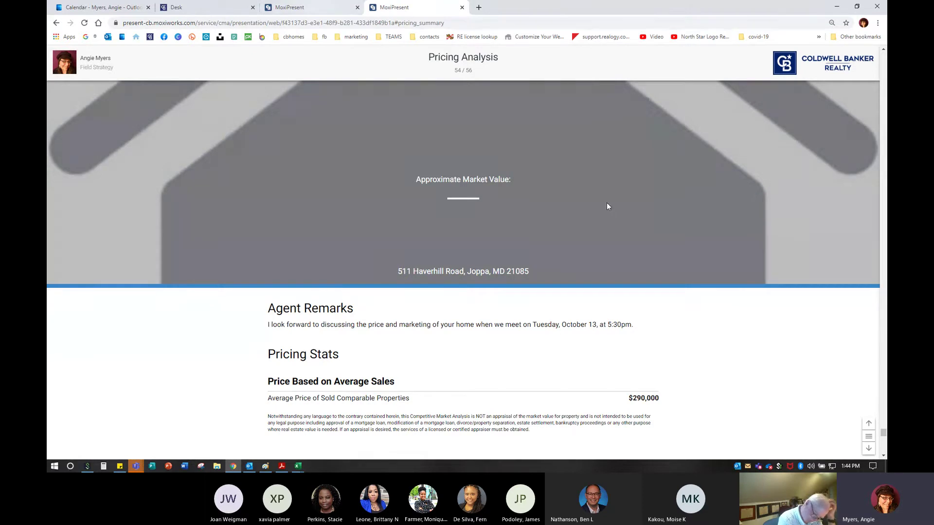
{"action": "left_click", "coordinate": [868, 448]}
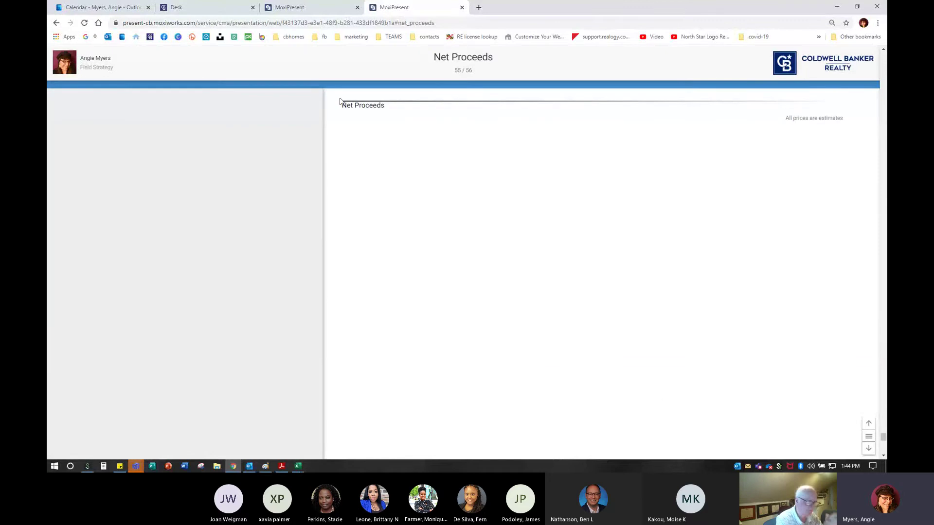
{"action": "left_click", "coordinate": [321, 7]}
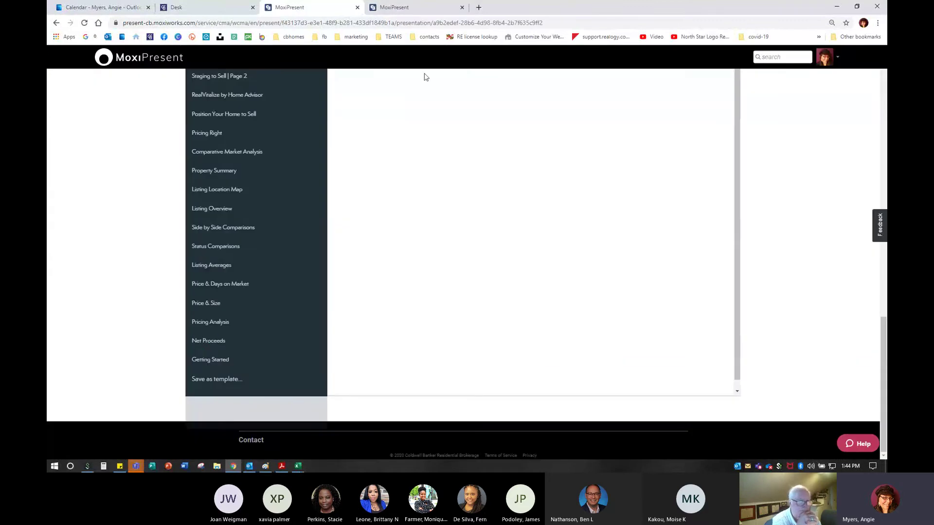
{"action": "left_click", "coordinate": [413, 8]}
{"action": "left_click", "coordinate": [868, 449]}
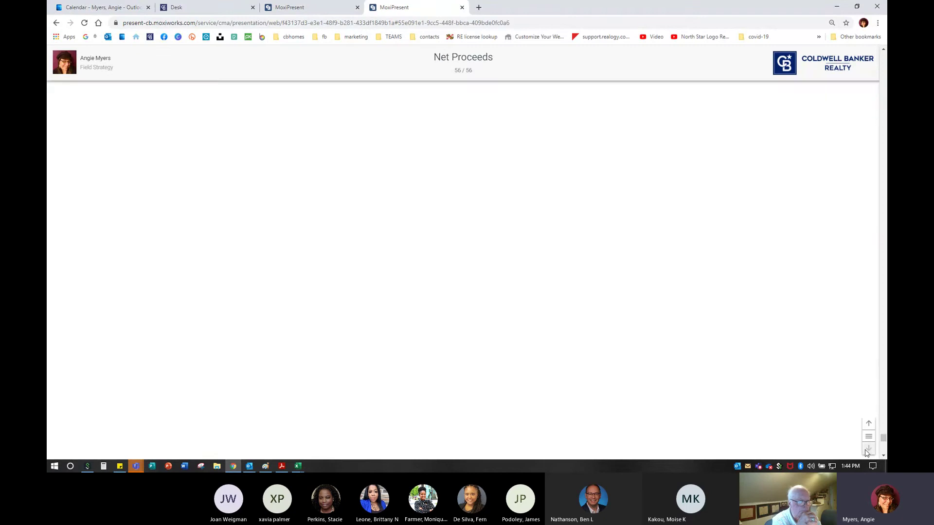
{"action": "left_click", "coordinate": [287, 7]}
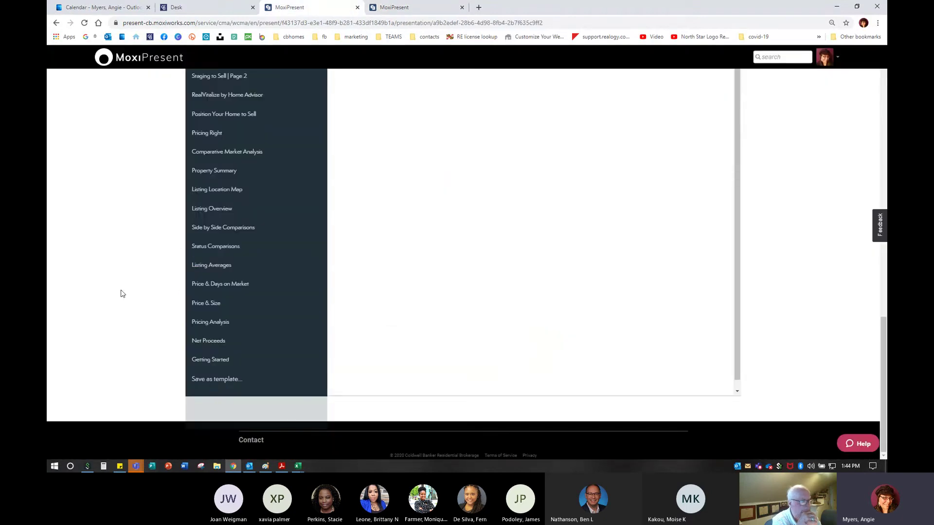
Reload the editor and move Srvc Excellence Virtual World to just below Strength in Numbers
{"action": "left_click", "coordinate": [84, 23]}
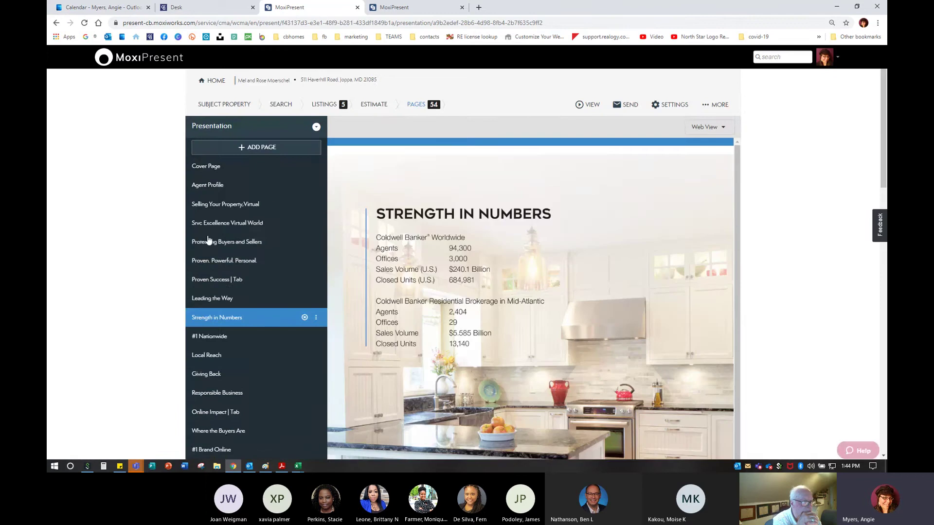
{"action": "scroll", "coordinate": [243, 285], "scroll_direction": "down", "scroll_amount": 6}
{"action": "scroll", "coordinate": [239, 285], "scroll_direction": "up", "scroll_amount": 6}
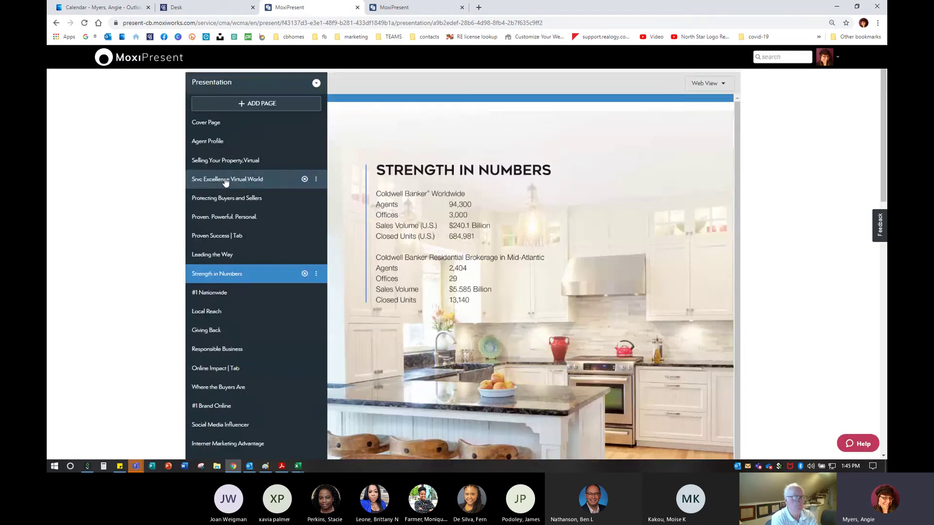
{"action": "left_click_drag", "start_coordinate": [228, 181], "coordinate": [226, 284]}
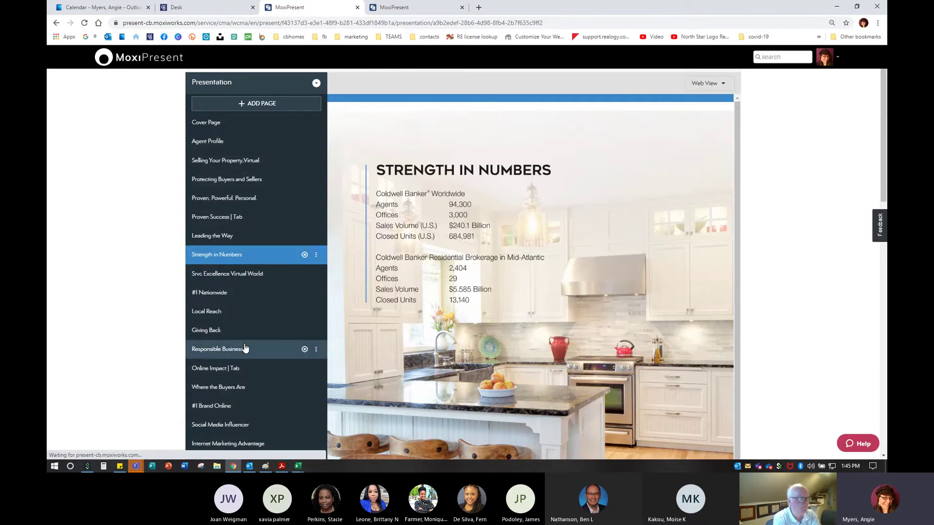
{"action": "scroll", "coordinate": [229, 296], "scroll_direction": "down", "scroll_amount": 5}
{"action": "left_click_drag", "start_coordinate": [228, 357], "coordinate": [228, 265]}
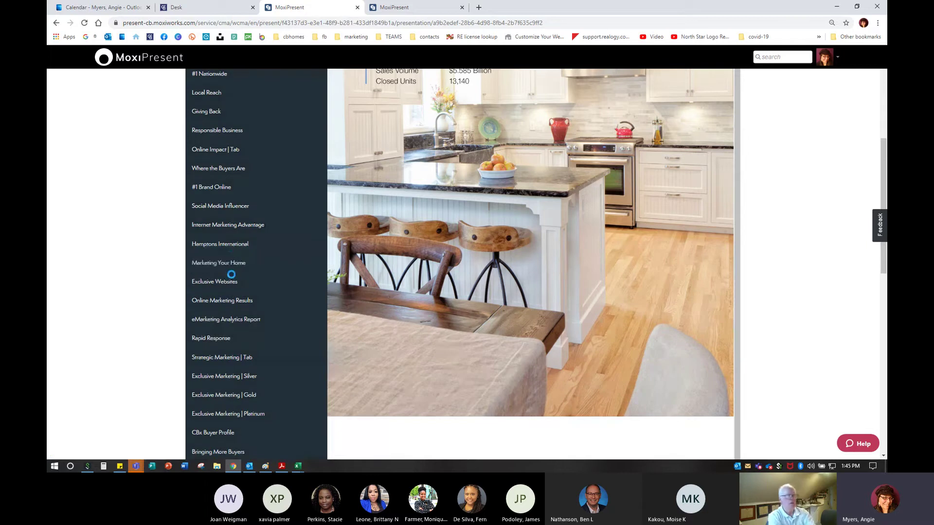
Remove the Net Proceeds, Status Comparisons and Price & Days on Market pages
{"action": "scroll", "coordinate": [233, 275], "scroll_direction": "down", "scroll_amount": 5}
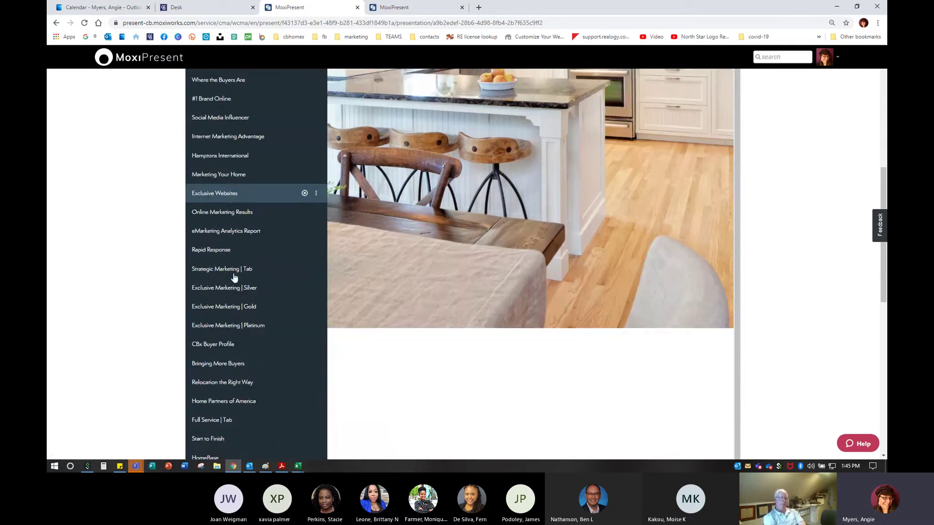
{"action": "scroll", "coordinate": [239, 275], "scroll_direction": "up", "scroll_amount": 4}
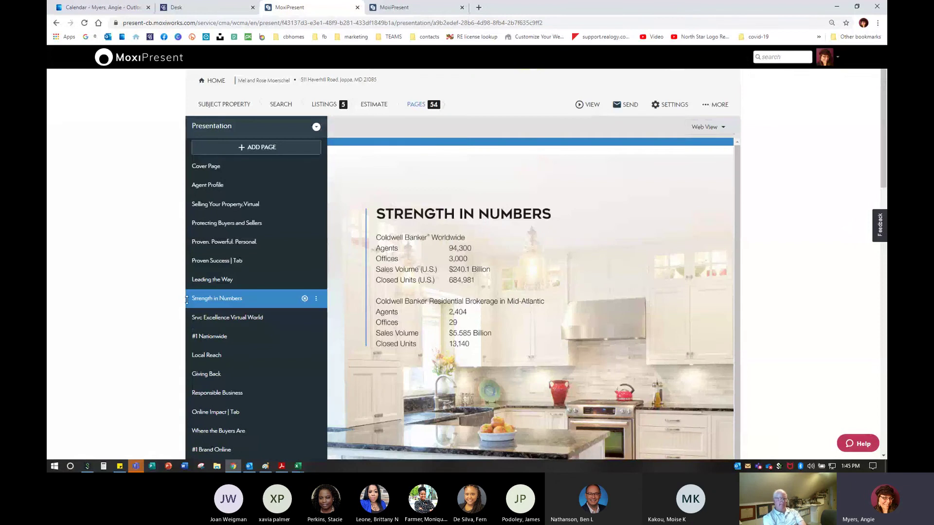
{"action": "scroll", "coordinate": [244, 302], "scroll_direction": "down", "scroll_amount": 15}
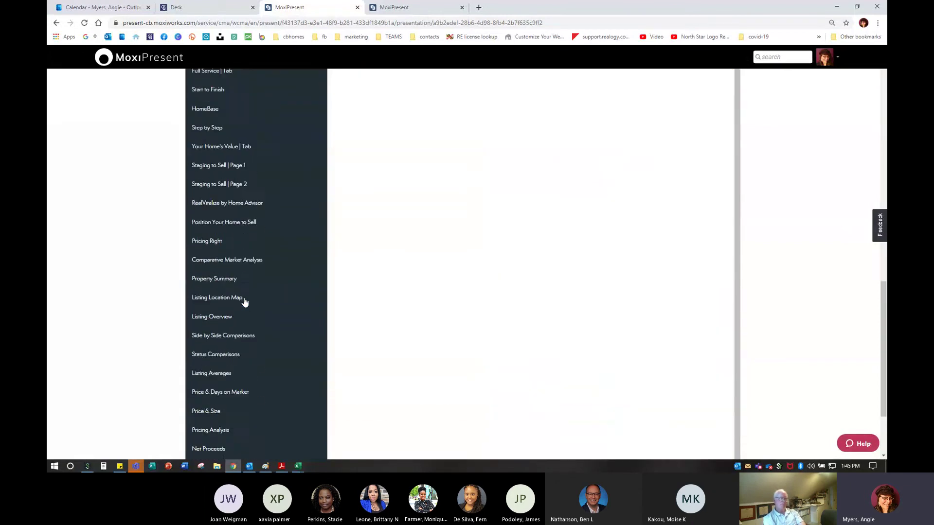
{"action": "left_click", "coordinate": [223, 379]}
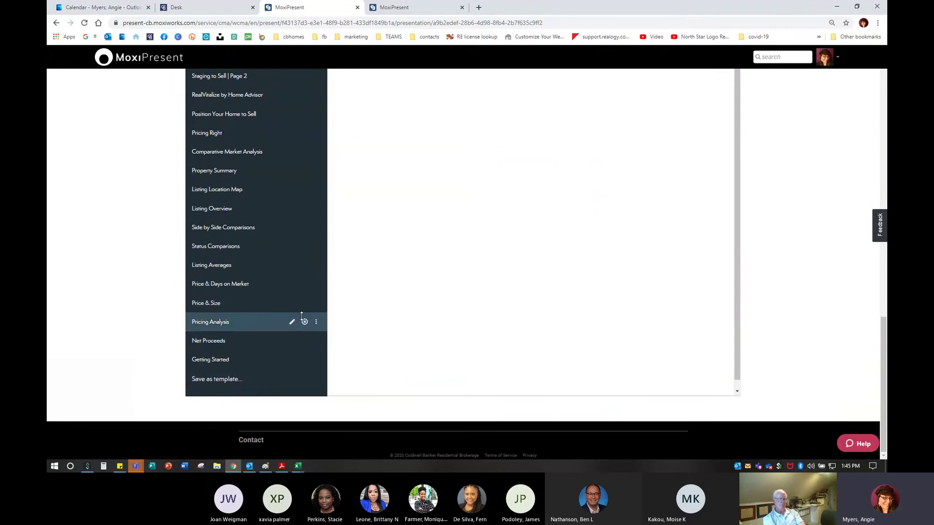
{"action": "left_click", "coordinate": [305, 341]}
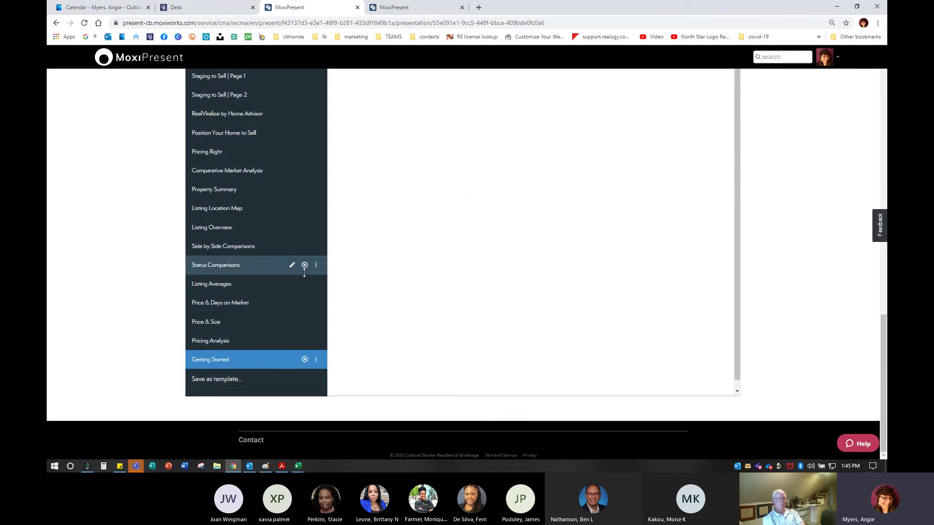
{"action": "left_click", "coordinate": [304, 265]}
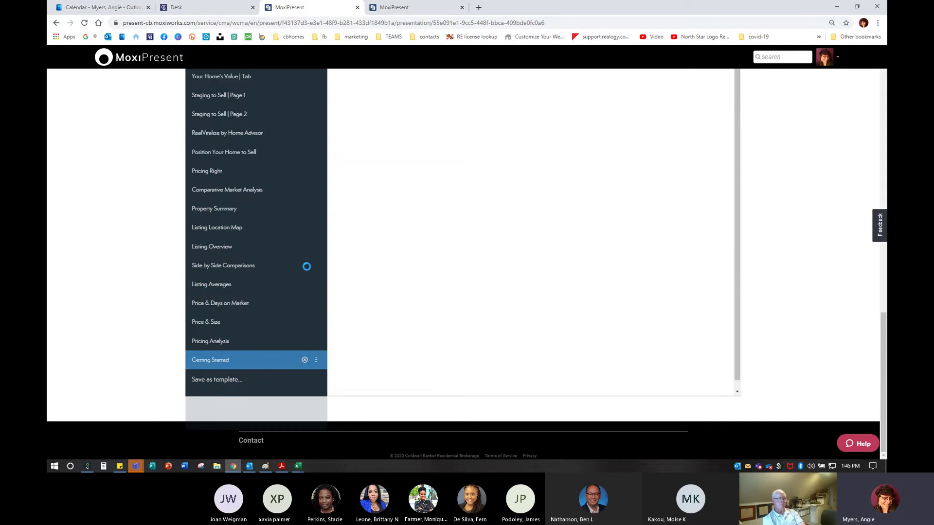
{"action": "left_click", "coordinate": [299, 283]}
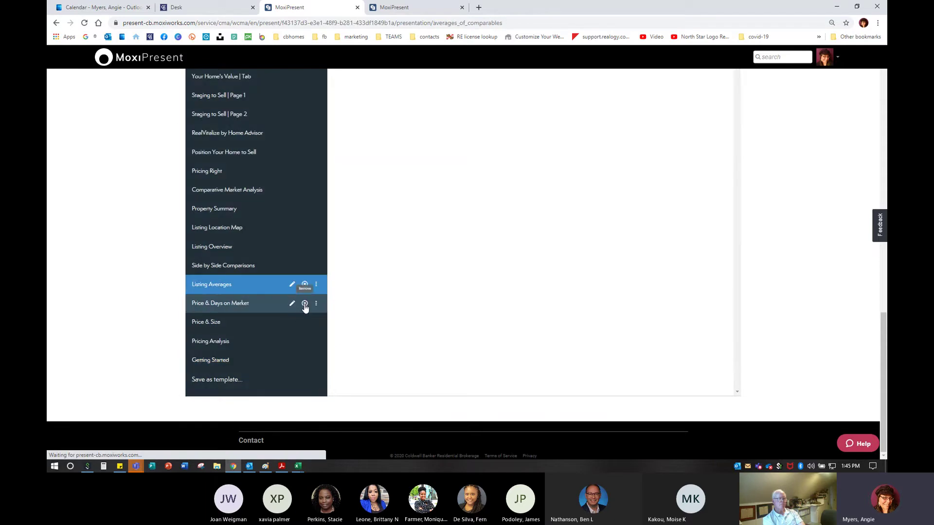
{"action": "left_click", "coordinate": [305, 302]}
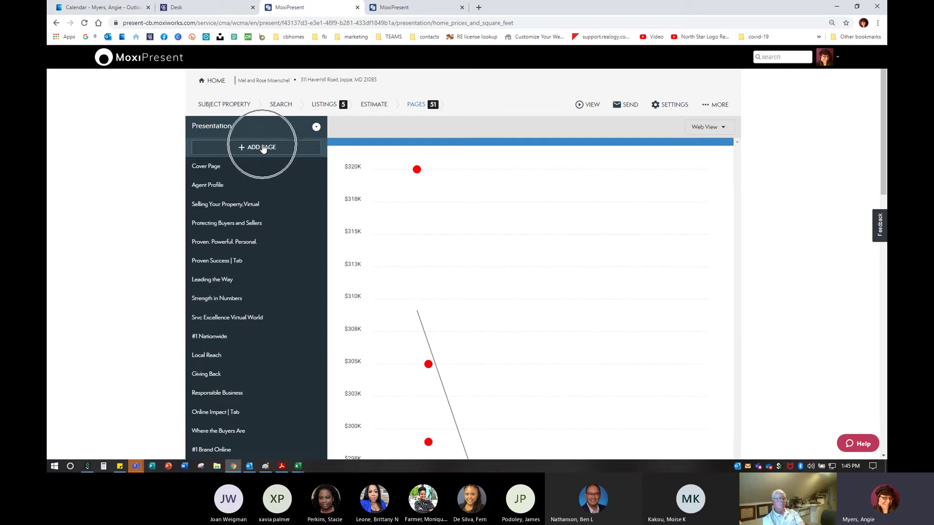
Create a brand-new custom page using the 2x2 four-panel grid layout
{"action": "left_click", "coordinate": [263, 148]}
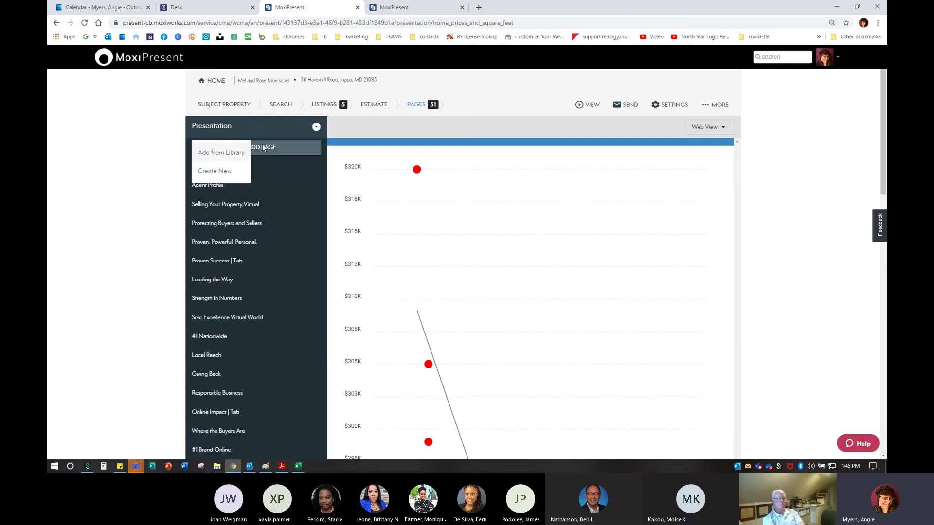
{"action": "left_click", "coordinate": [199, 173]}
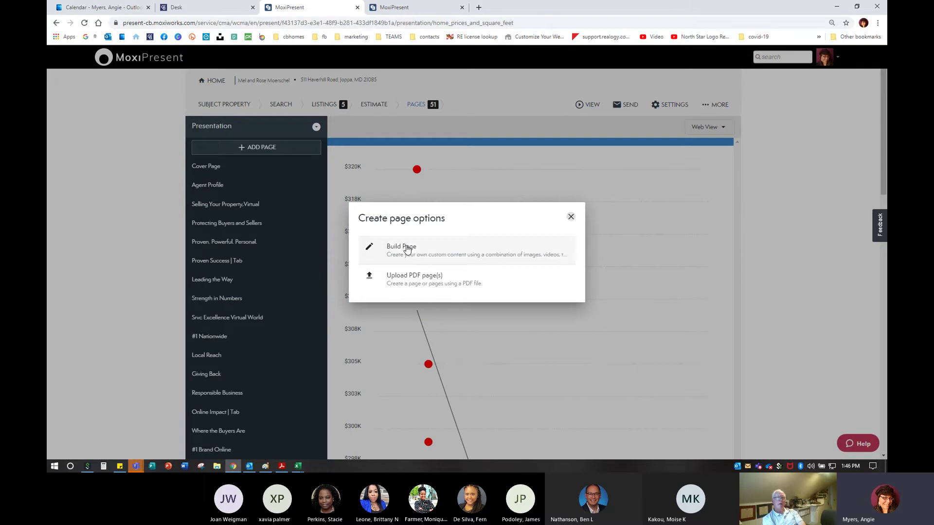
{"action": "left_click", "coordinate": [407, 249]}
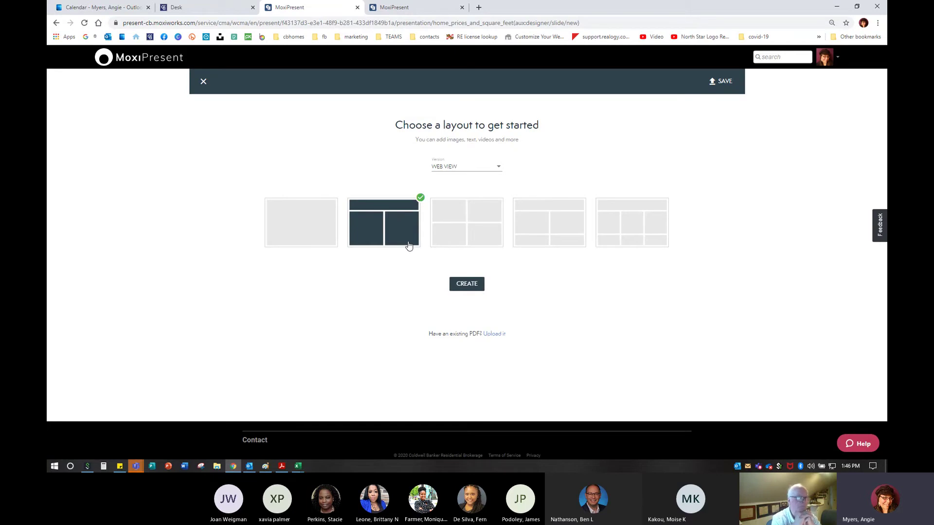
{"action": "left_click", "coordinate": [472, 219]}
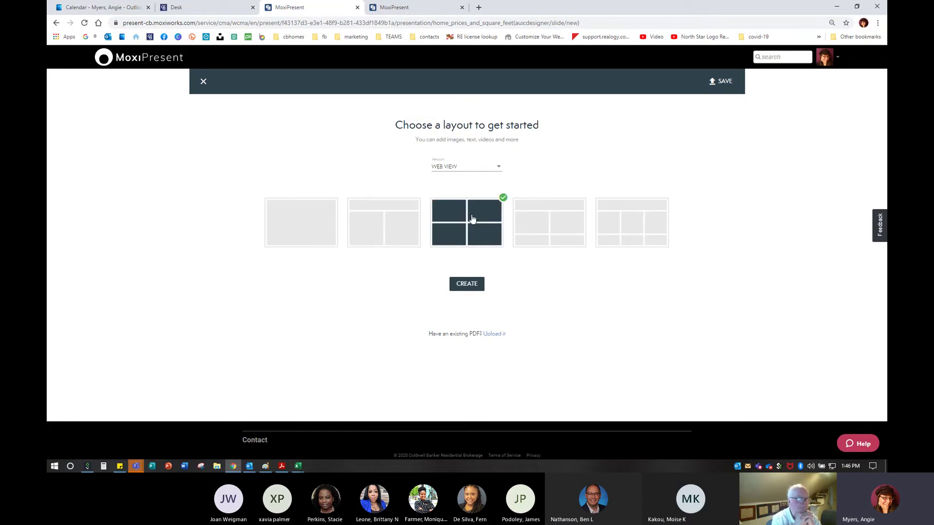
{"action": "left_click", "coordinate": [475, 288]}
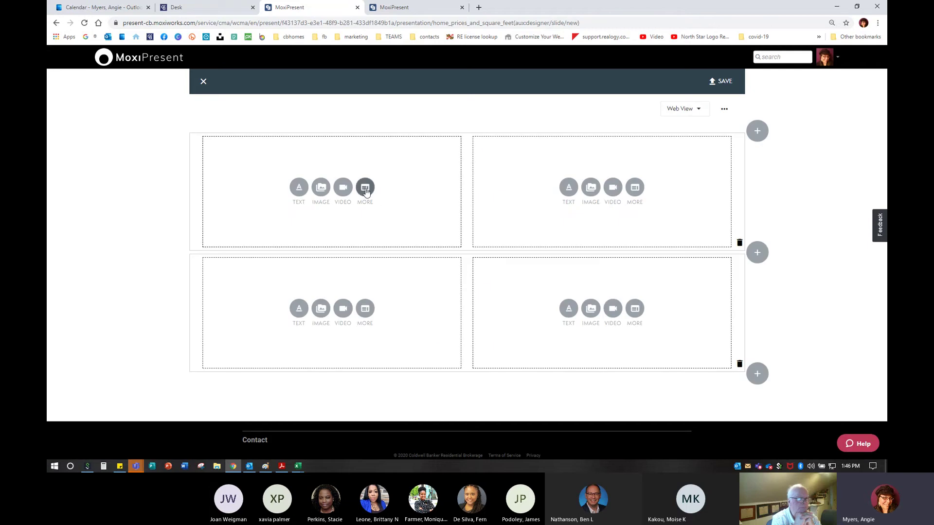
Insert the listing's saved YouTube video into the top-left panel
{"action": "left_click", "coordinate": [342, 187]}
{"action": "left_click", "coordinate": [685, 97]}
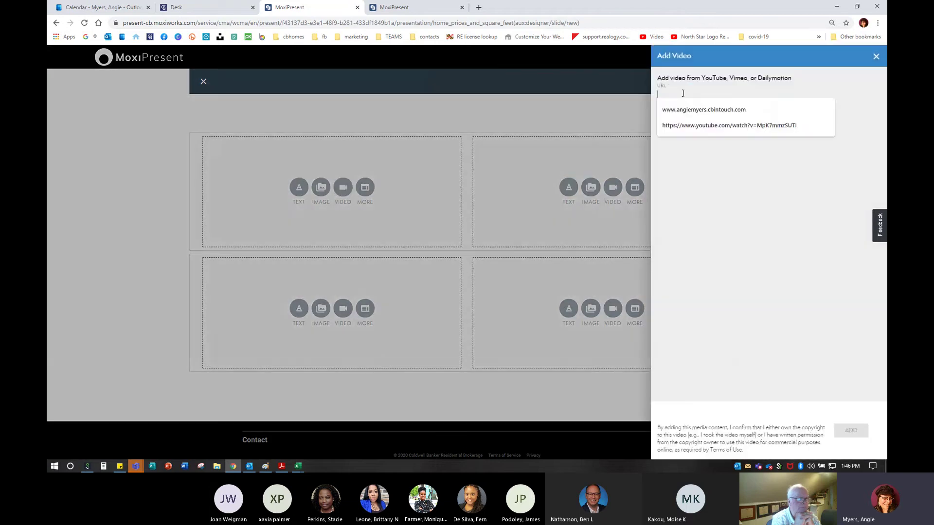
{"action": "left_click", "coordinate": [713, 125]}
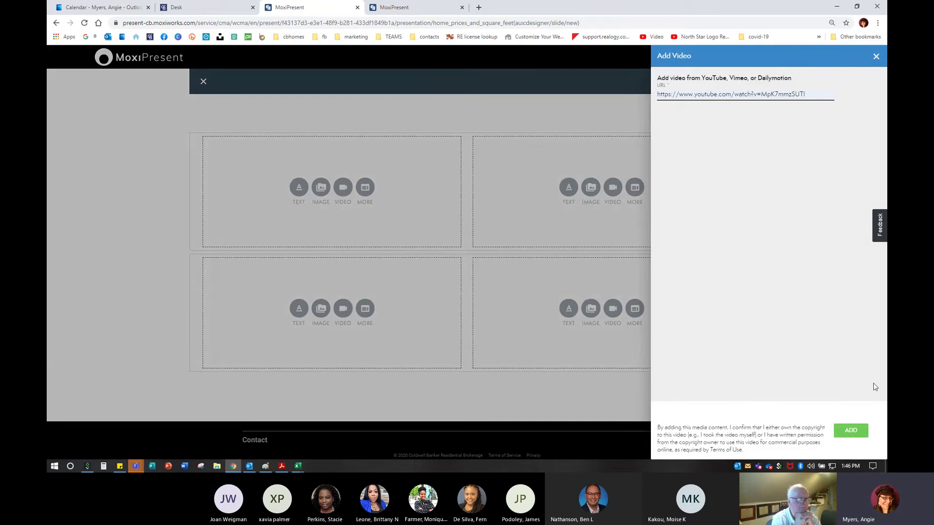
{"action": "left_click", "coordinate": [854, 428]}
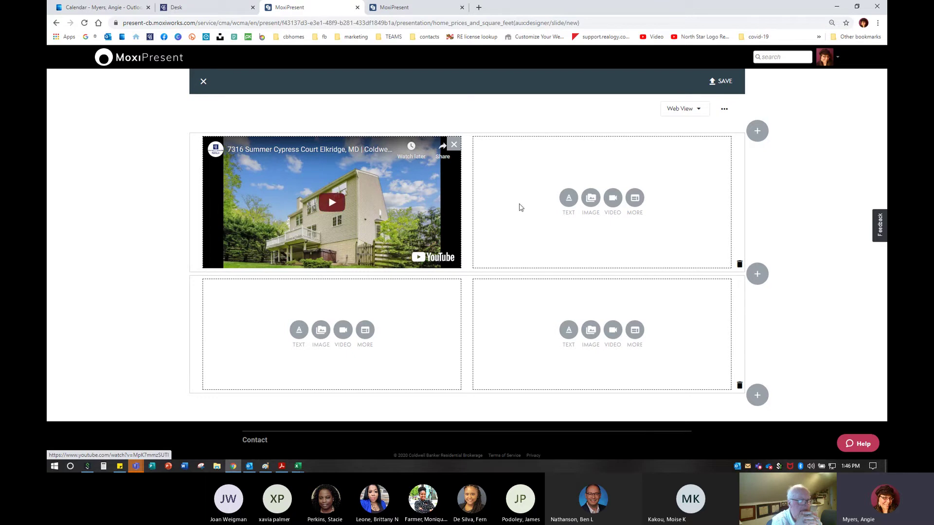
Make a portrait print copy of the page through Copy to Print
{"action": "left_click", "coordinate": [724, 112]}
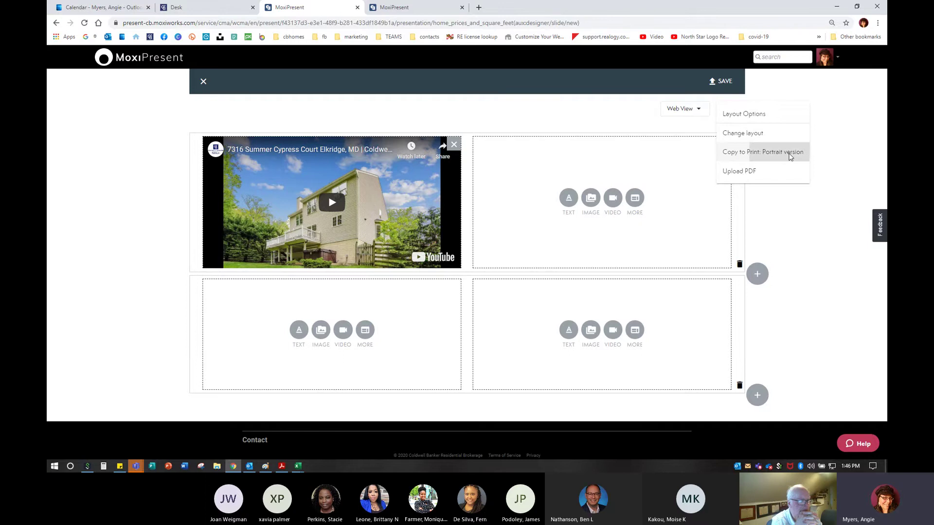
{"action": "left_click", "coordinate": [789, 153]}
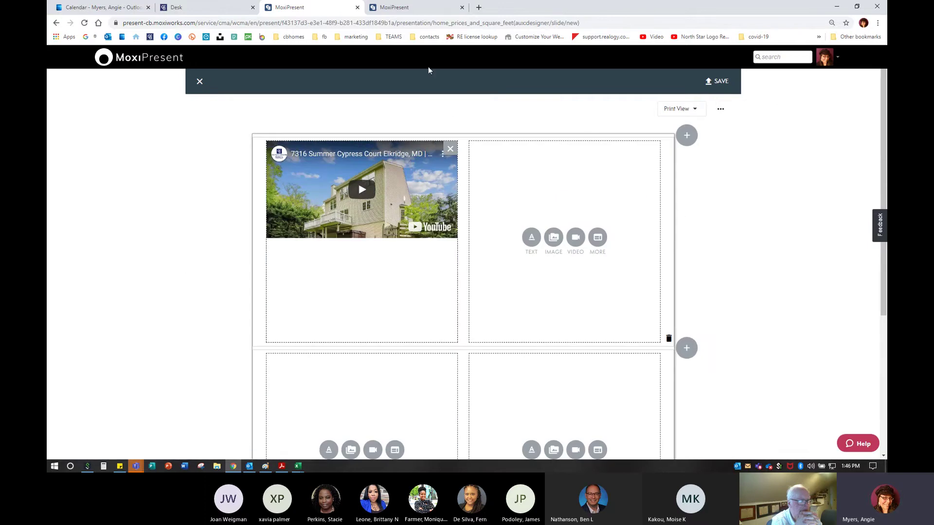
{"action": "left_click", "coordinate": [719, 110]}
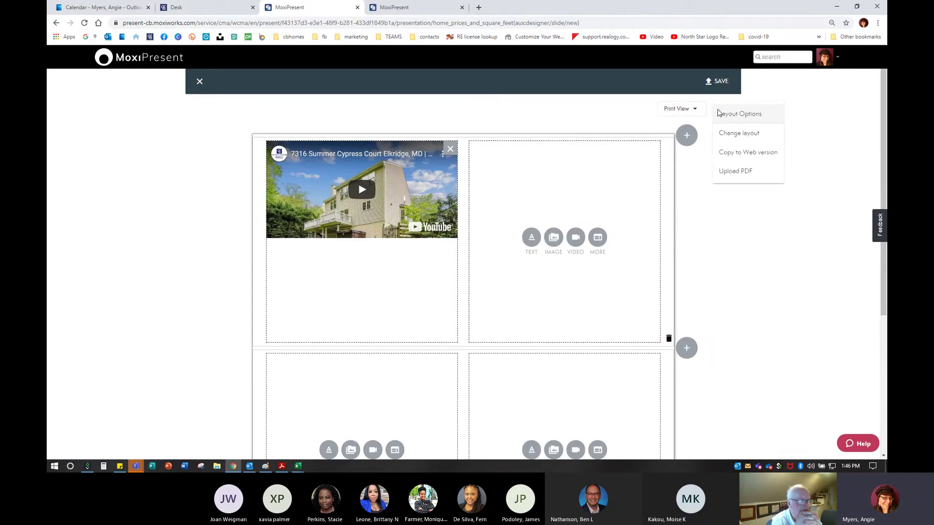
Close the page editor and confirm discarding the unsaved custom page
{"action": "left_click", "coordinate": [200, 83]}
{"action": "left_click", "coordinate": [199, 83]}
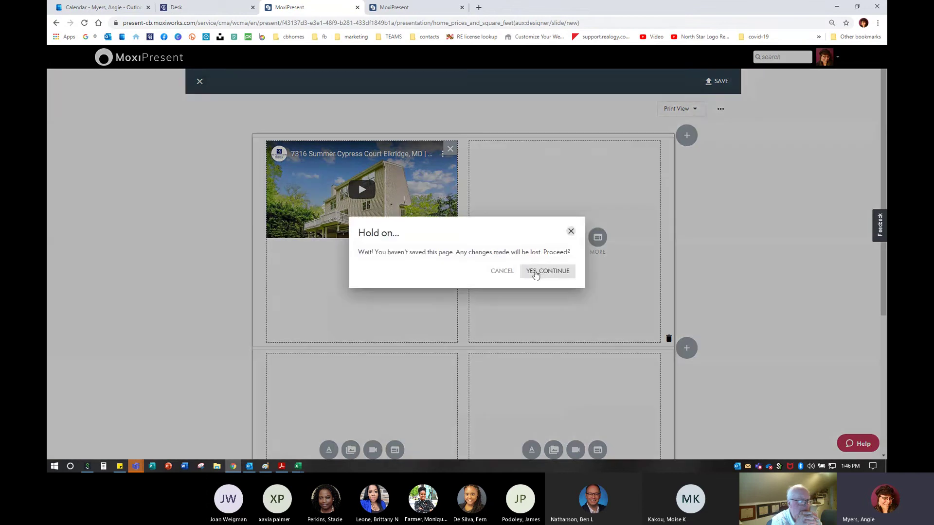
{"action": "left_click", "coordinate": [535, 275]}
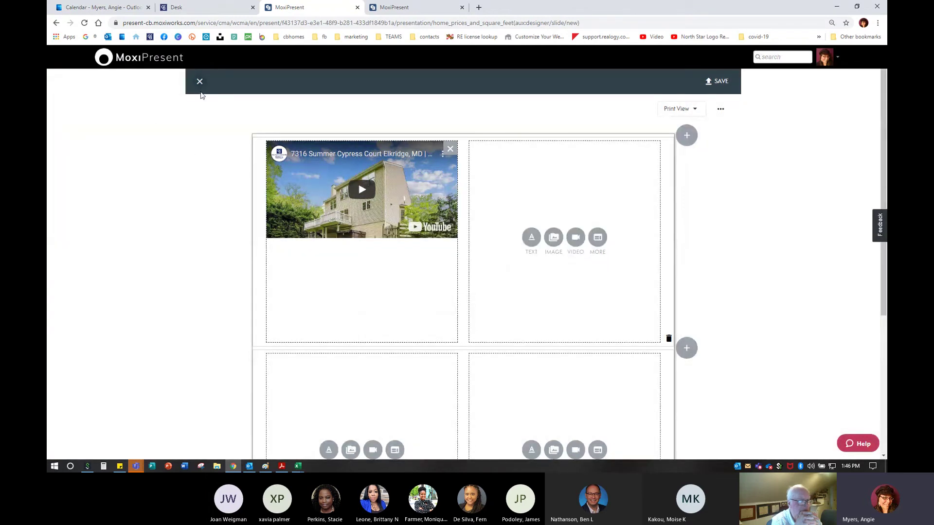
{"action": "left_click", "coordinate": [199, 82]}
{"action": "left_click", "coordinate": [550, 272]}
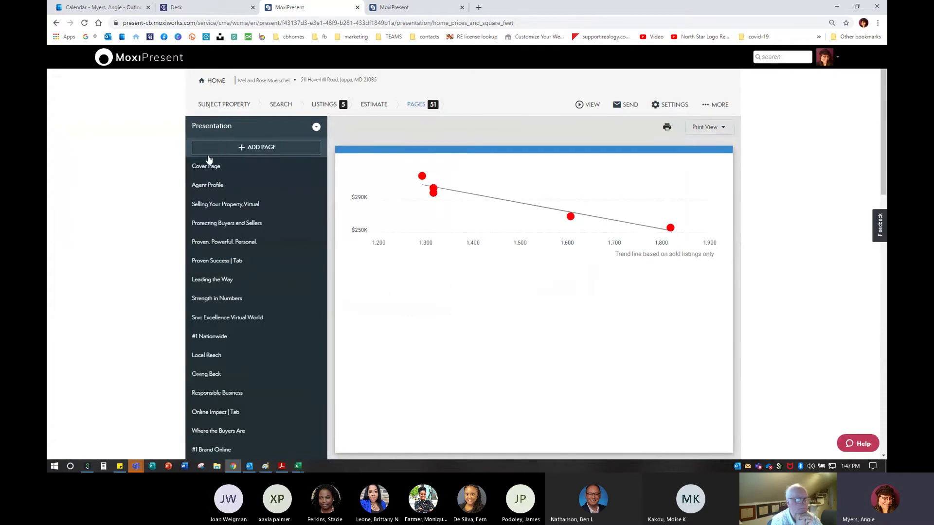
Open Add from Library and preview the Listing Averages report page
{"action": "left_click", "coordinate": [241, 147]}
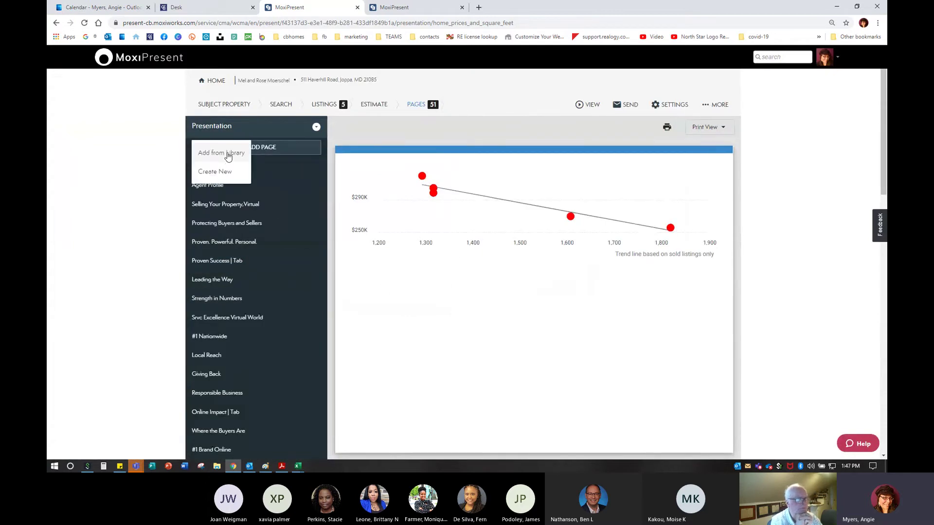
{"action": "left_click", "coordinate": [228, 153]}
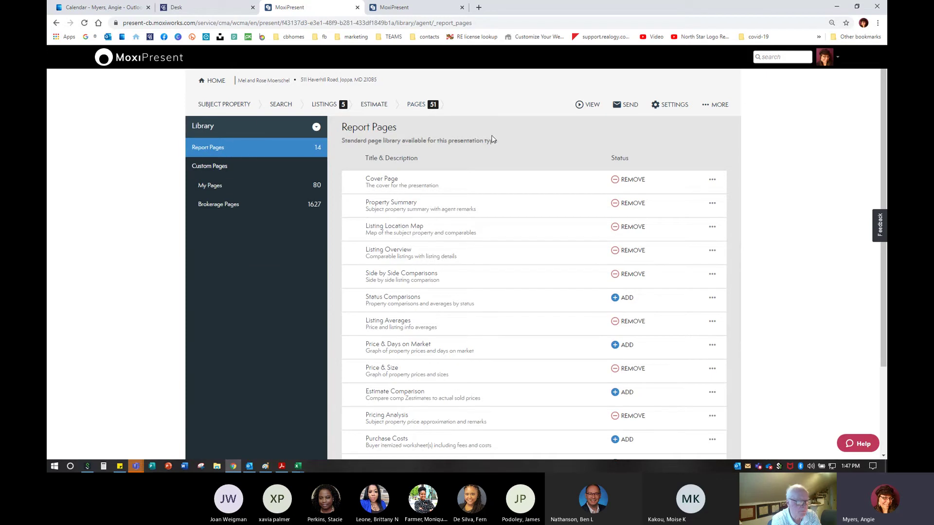
{"action": "scroll", "coordinate": [485, 313], "scroll_direction": "down", "scroll_amount": 3}
{"action": "scroll", "coordinate": [492, 359], "scroll_direction": "up", "scroll_amount": 3}
{"action": "scroll", "coordinate": [491, 357], "scroll_direction": "down", "scroll_amount": 1}
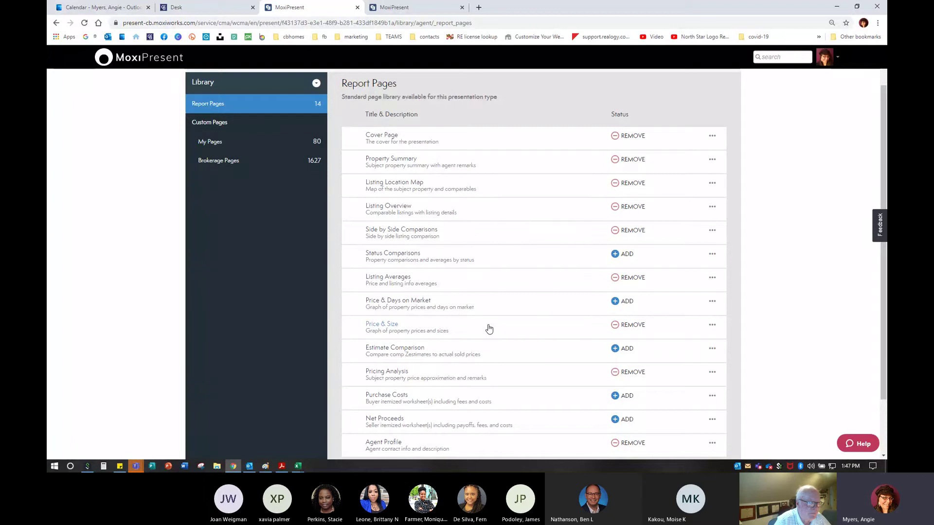
{"action": "left_click", "coordinate": [387, 279]}
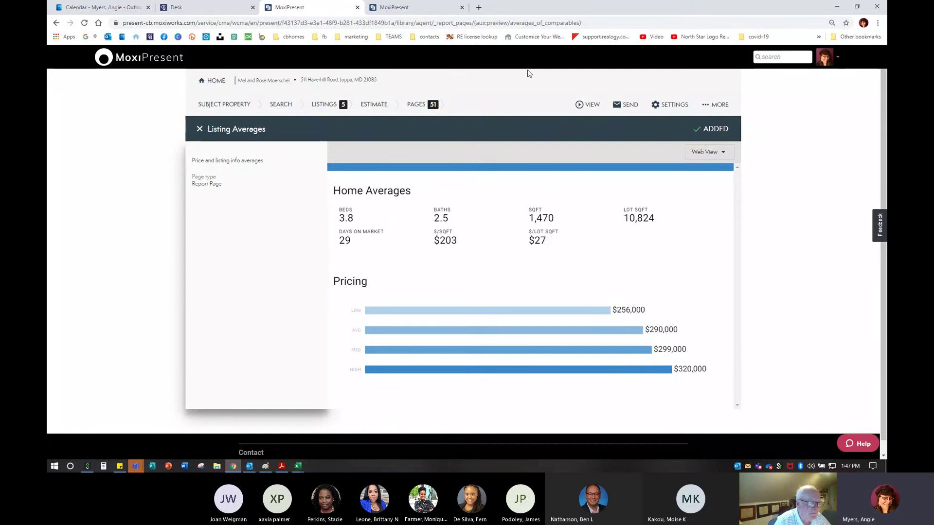
{"action": "left_click", "coordinate": [200, 130]}
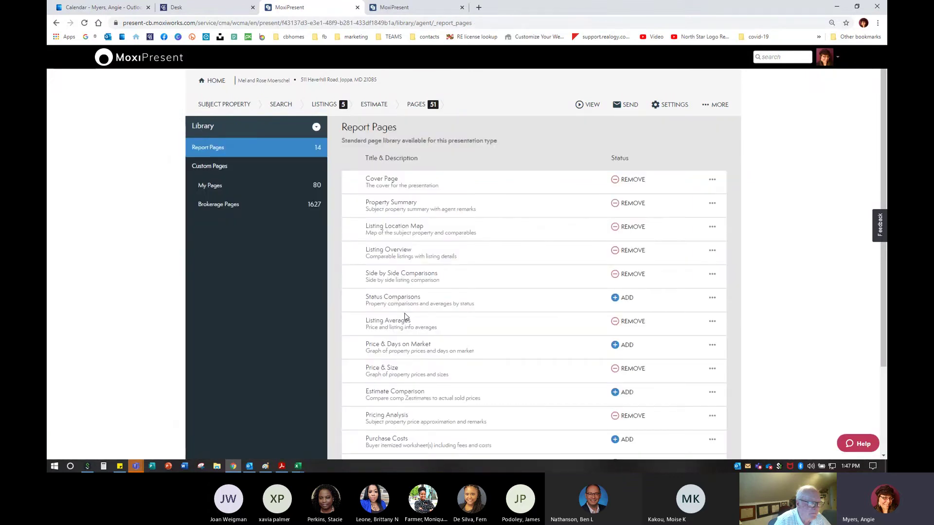
Remove Listing Averages and Price & Size, and add Status Comparisons from Report Pages
{"action": "left_click", "coordinate": [628, 323]}
{"action": "key", "text": "ctrl"}
{"action": "key", "text": "ctrl"}
{"action": "left_click", "coordinate": [632, 369]}
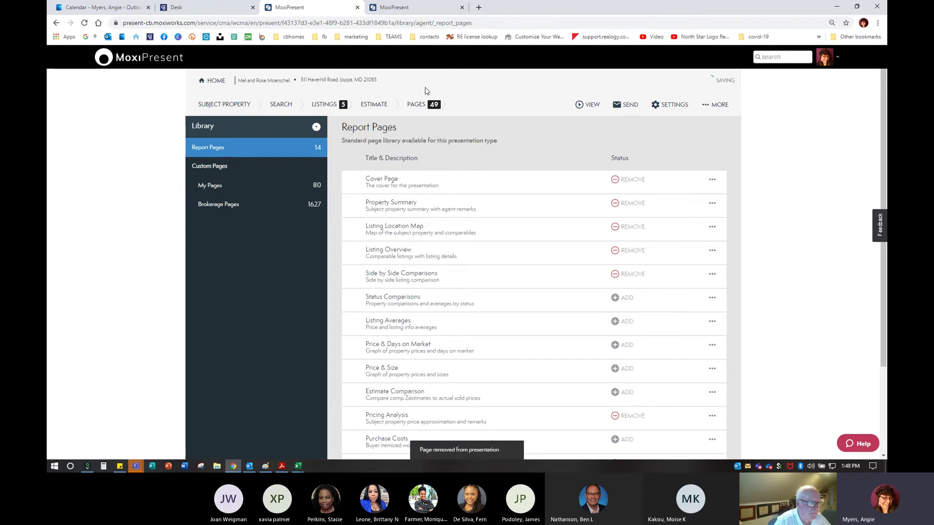
{"action": "key", "text": "ctrl"}
{"action": "key", "text": "ctrl"}
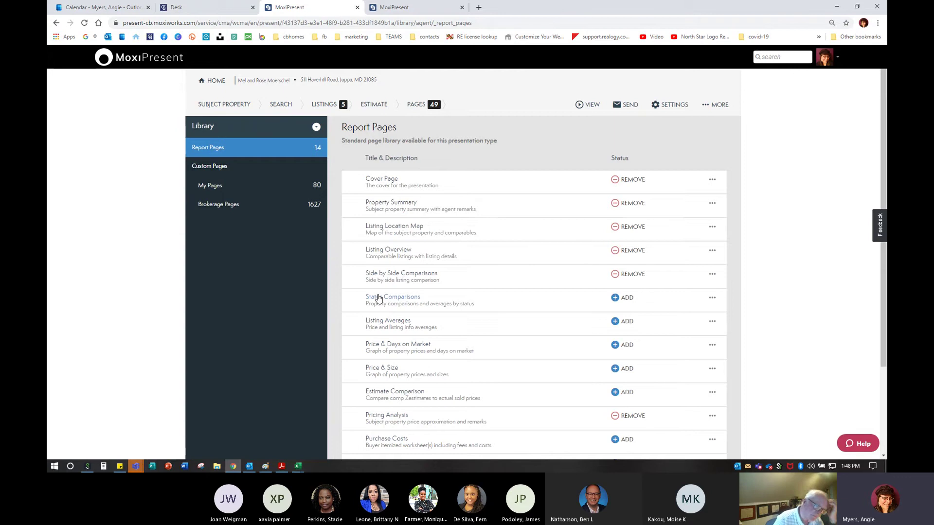
{"action": "left_click", "coordinate": [625, 298]}
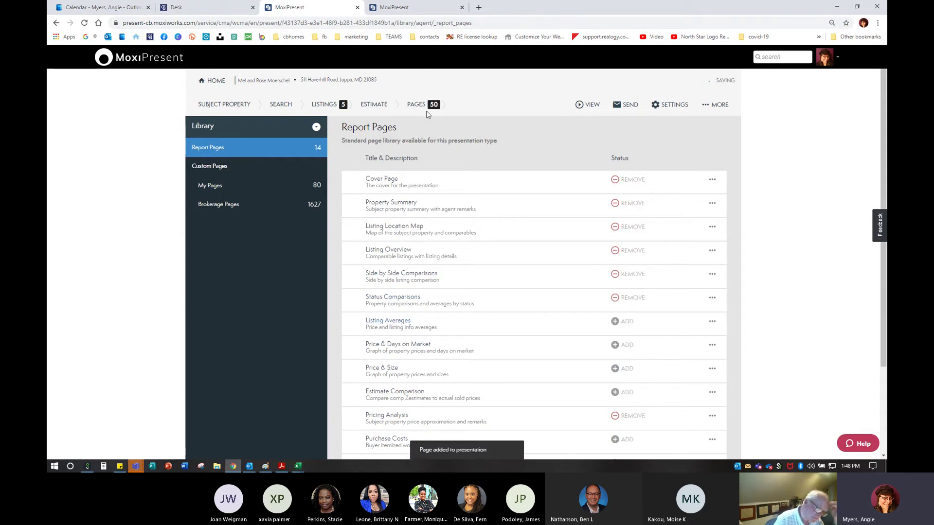
{"action": "key", "text": "ctrl"}
{"action": "key", "text": "ctrl"}
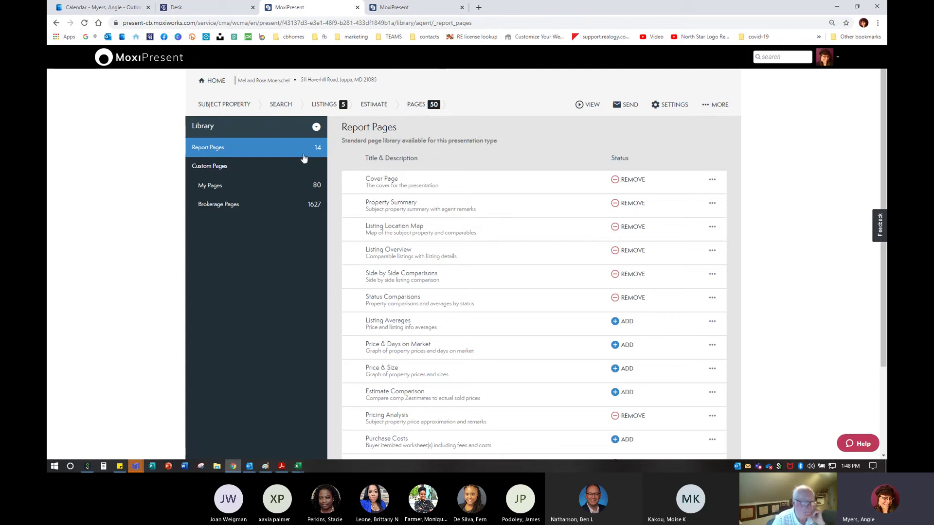
{"action": "key", "text": "ctrl"}
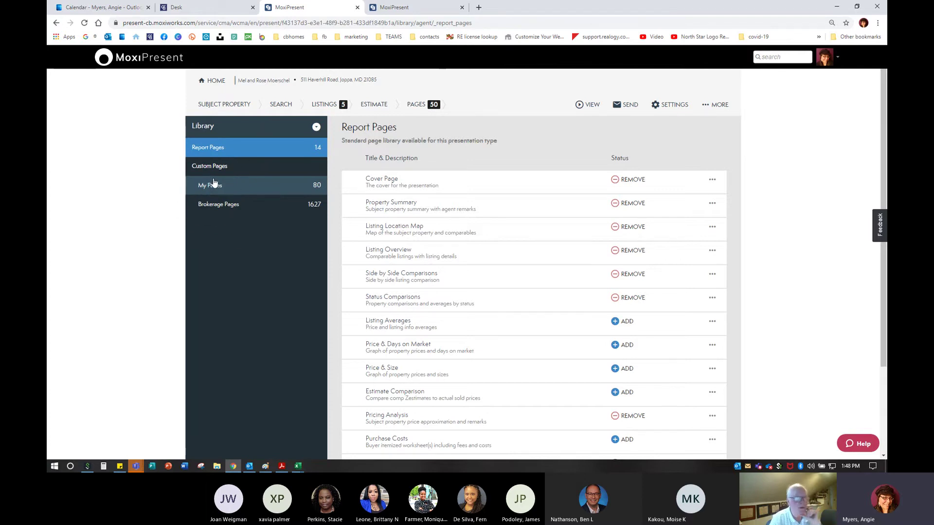
Open the Rename dialog for the first 30 60 90 Day Report entry in My Pages
{"action": "left_click", "coordinate": [209, 186]}
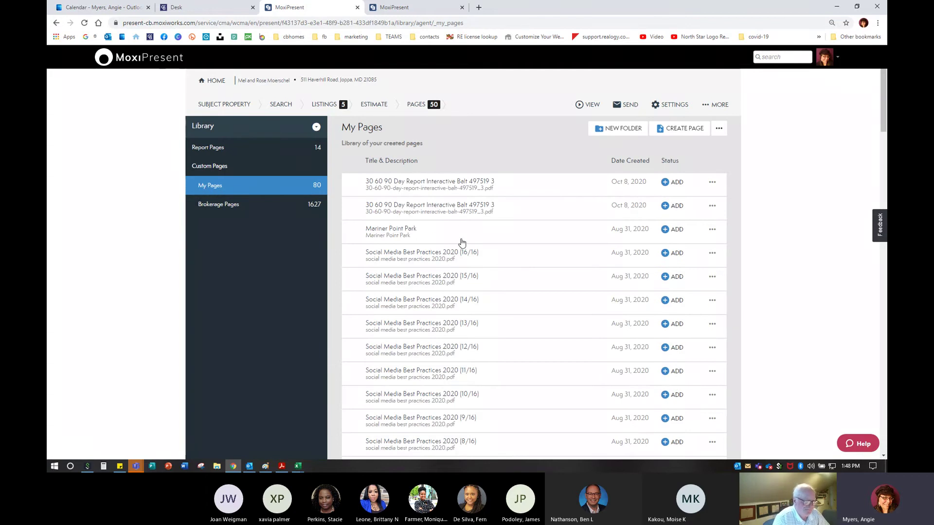
{"action": "left_click", "coordinate": [430, 184]}
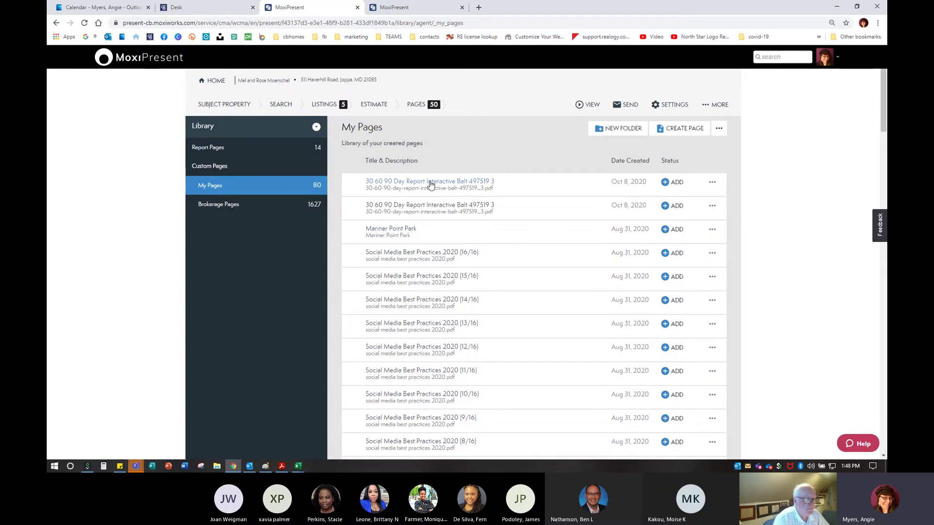
{"action": "left_click", "coordinate": [712, 183]}
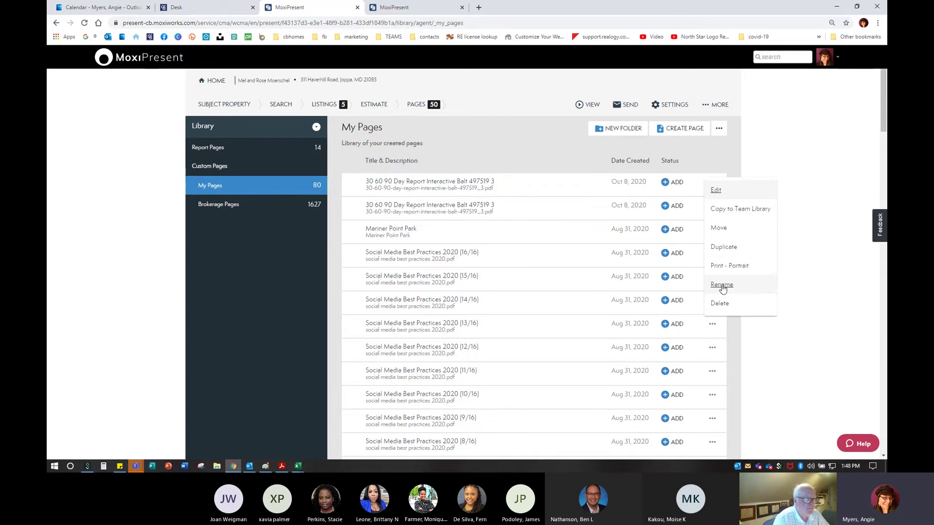
{"action": "left_click", "coordinate": [722, 286]}
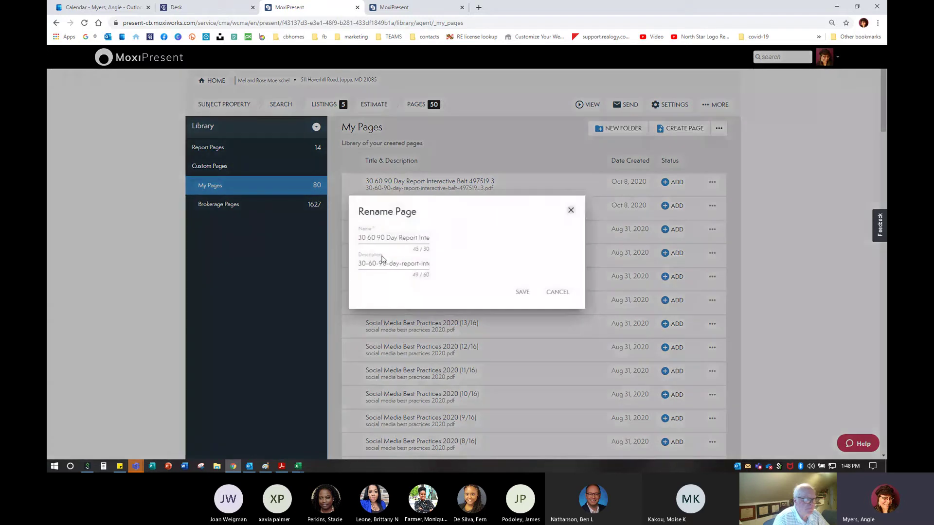
Trim the name to '30 60 90 Day Report' and description to '30-60-90 Day Report', then save
{"action": "left_click", "coordinate": [419, 237]}
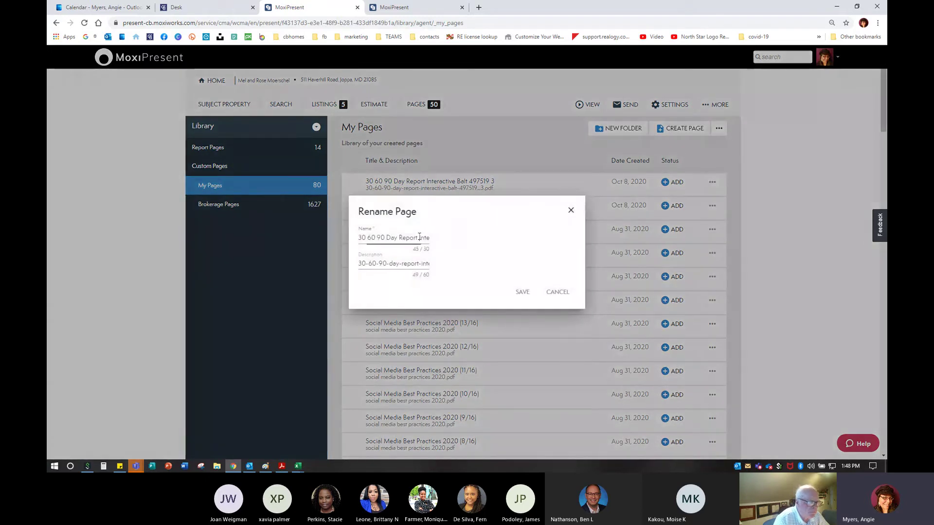
{"action": "left_click_drag", "start_coordinate": [420, 237], "coordinate": [634, 234]}
{"action": "key", "text": "BackSpace"}
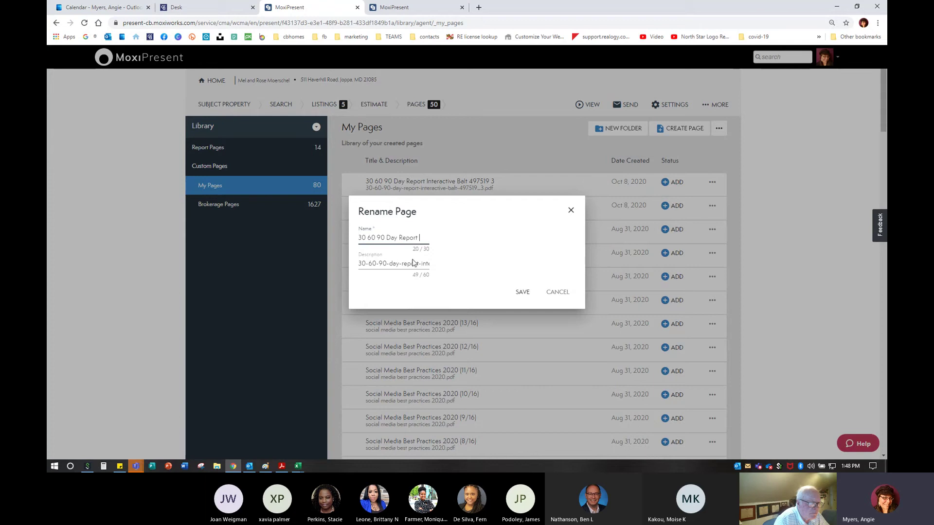
{"action": "left_click_drag", "start_coordinate": [388, 264], "coordinate": [506, 267]}
{"action": "key", "text": "BackSpace"}
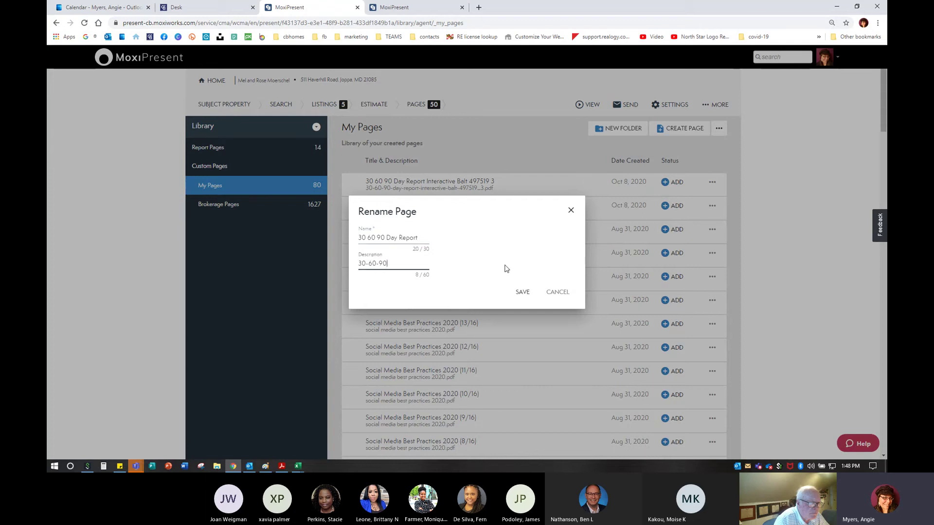
{"action": "type", "text": "Day Report"}
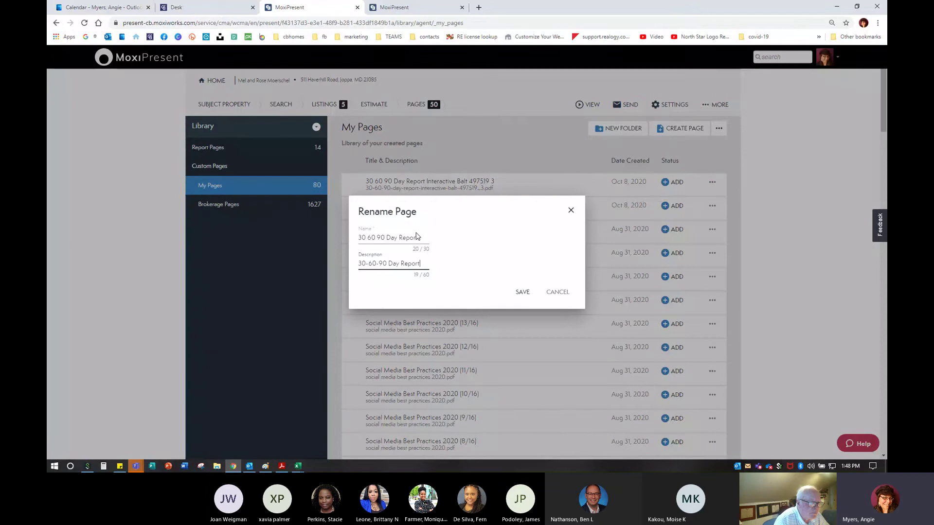
{"action": "left_click", "coordinate": [522, 292]}
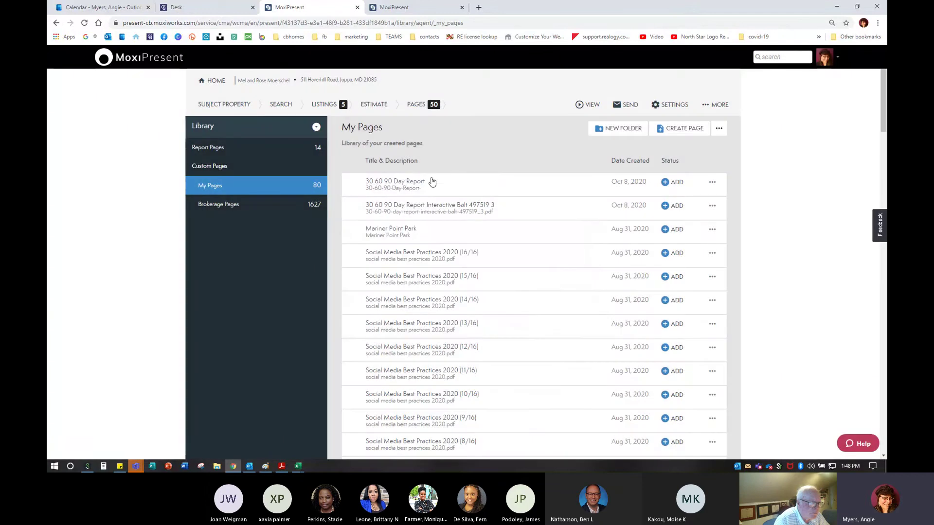
Look through the 30 60 90 Day Report preview, then close it back to My Pages
{"action": "left_click", "coordinate": [389, 183]}
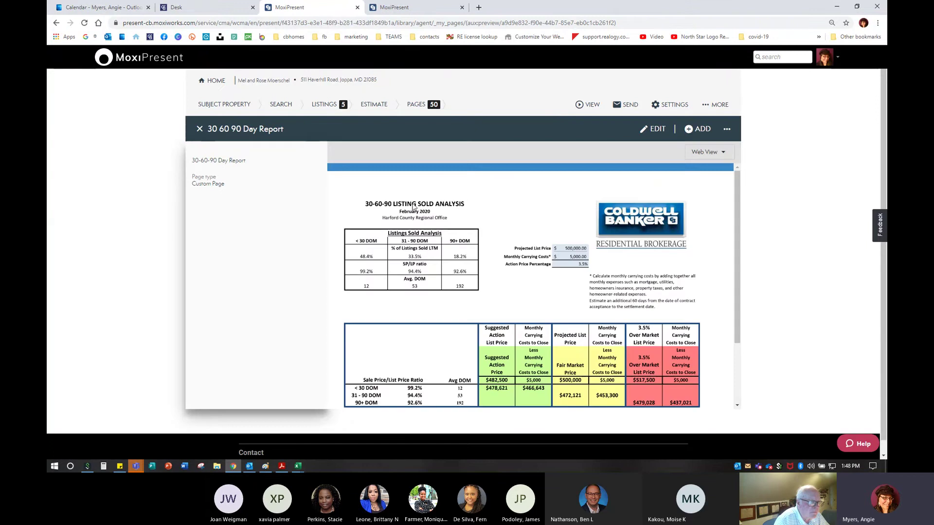
{"action": "scroll", "coordinate": [535, 301], "scroll_direction": "down", "scroll_amount": 3}
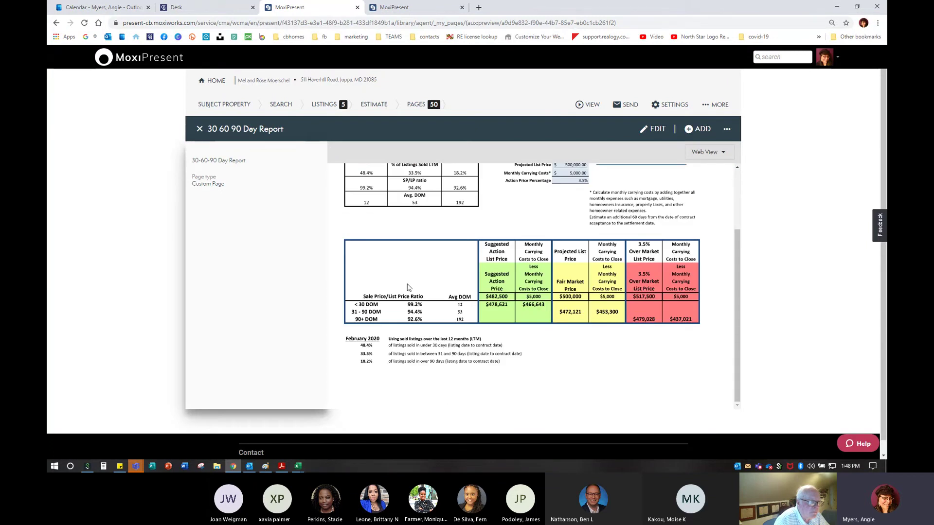
{"action": "scroll", "coordinate": [534, 335], "scroll_direction": "up", "scroll_amount": 3}
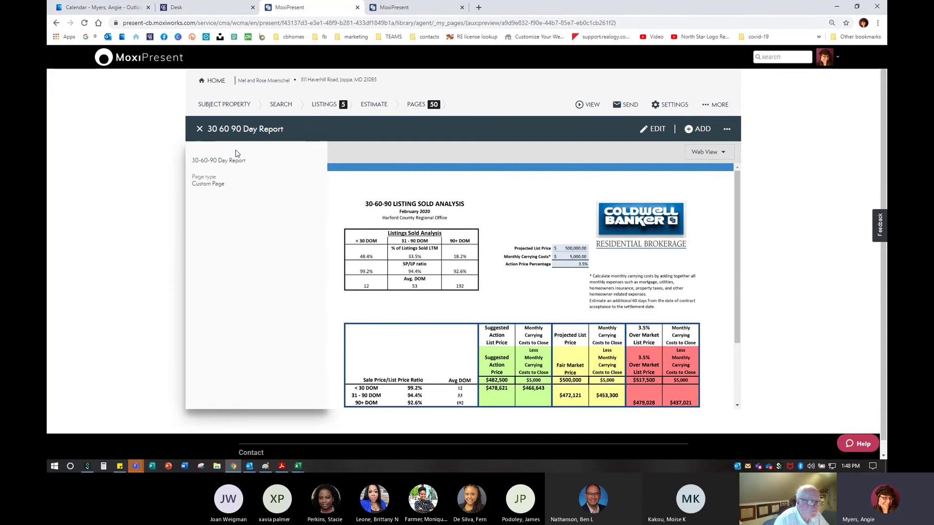
{"action": "left_click", "coordinate": [200, 129]}
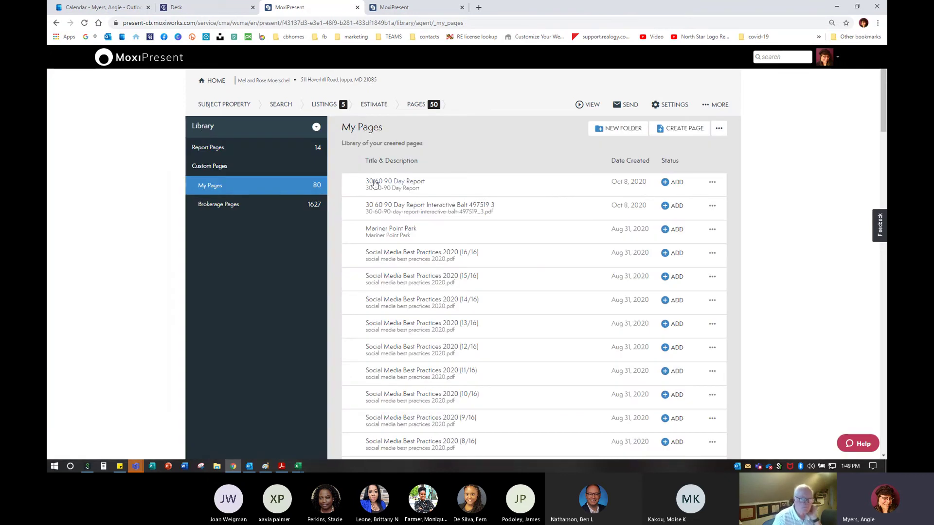
{"action": "scroll", "coordinate": [463, 250], "scroll_direction": "down", "scroll_amount": 14}
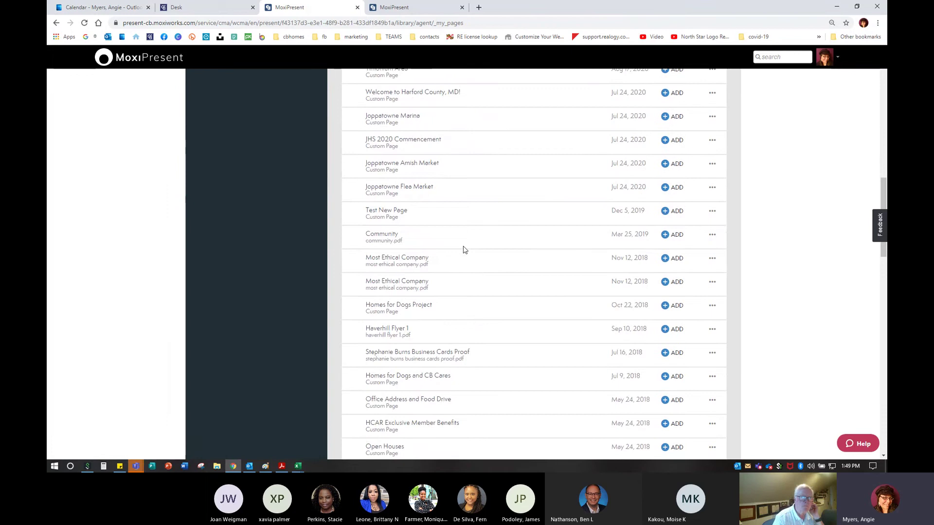
{"action": "scroll", "coordinate": [463, 250], "scroll_direction": "down", "scroll_amount": 4}
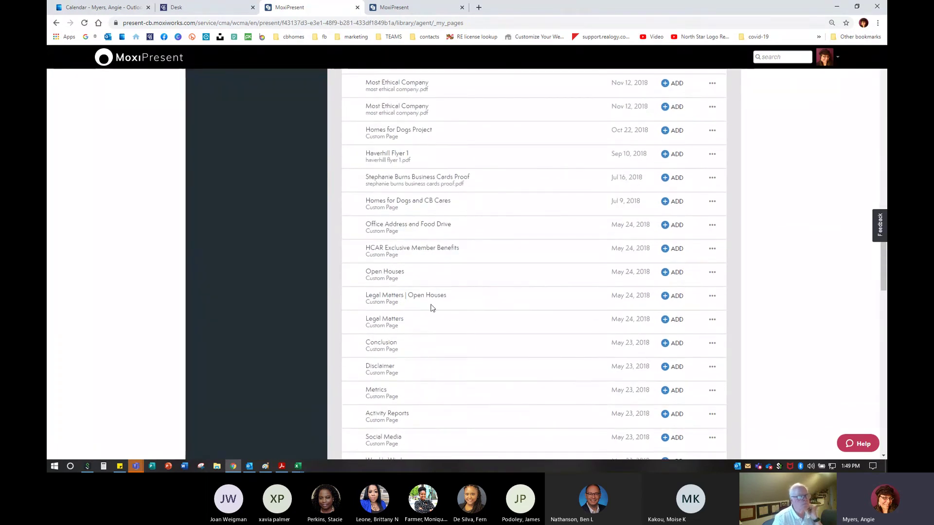
{"action": "left_click", "coordinate": [394, 131]}
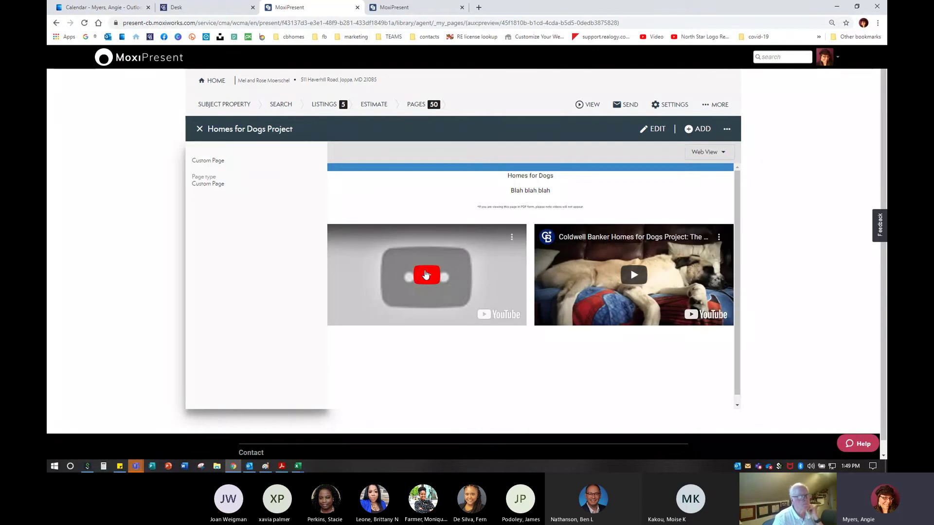
{"action": "left_click", "coordinate": [198, 137]}
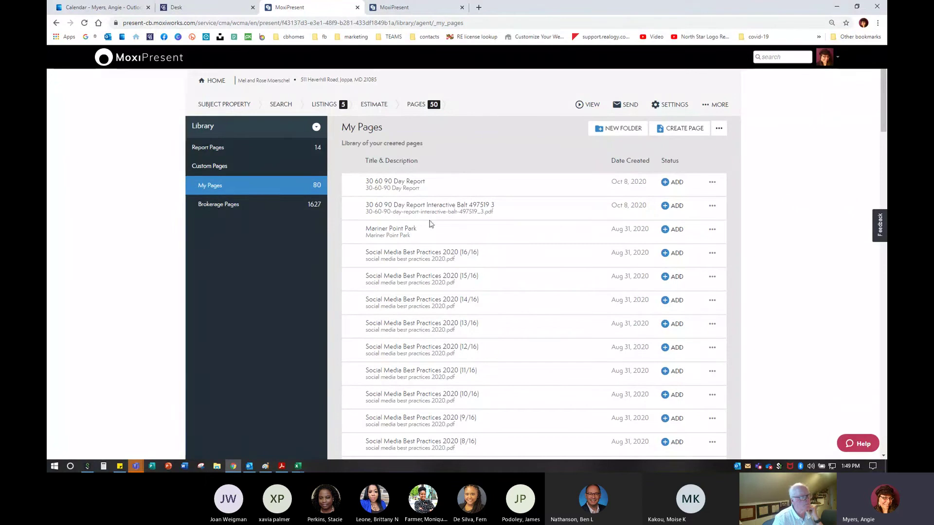
Preview Closing on Your Home | pg 1 in Brokerage Pages' MISC. PRESENTATION PAGES > RURAL | BUYER PAGES
{"action": "left_click", "coordinate": [219, 205]}
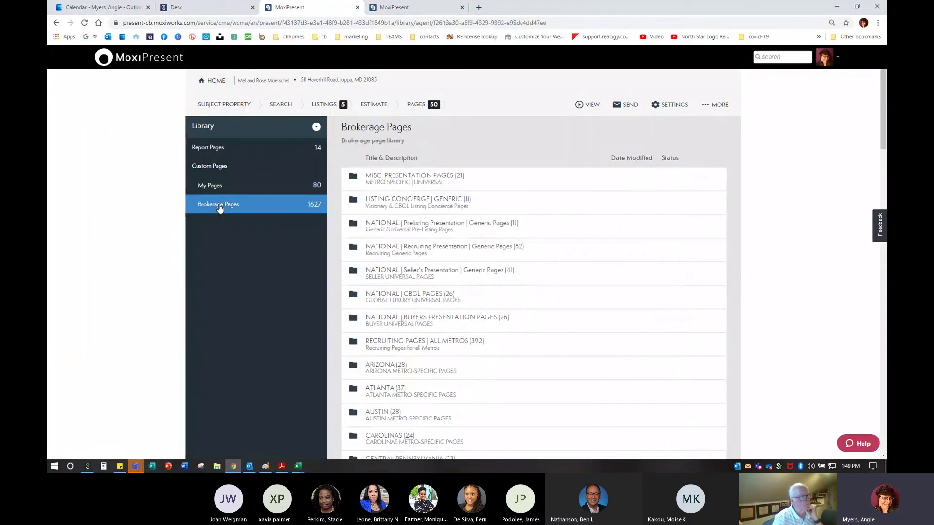
{"action": "left_click", "coordinate": [411, 176]}
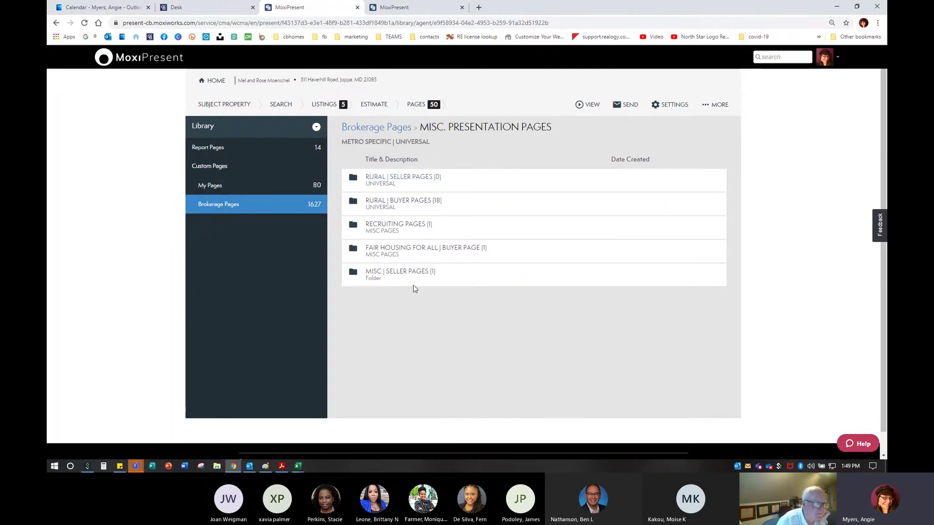
{"action": "left_click", "coordinate": [399, 204]}
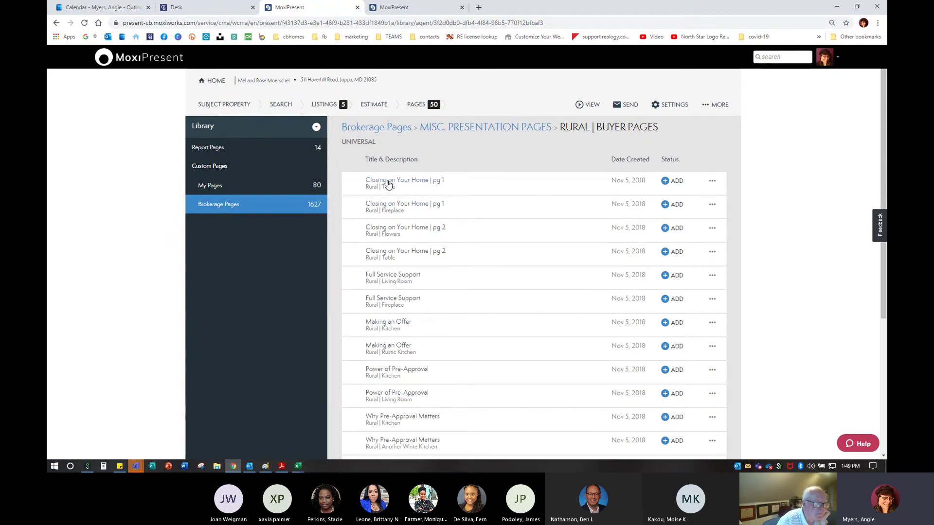
{"action": "left_click", "coordinate": [388, 184]}
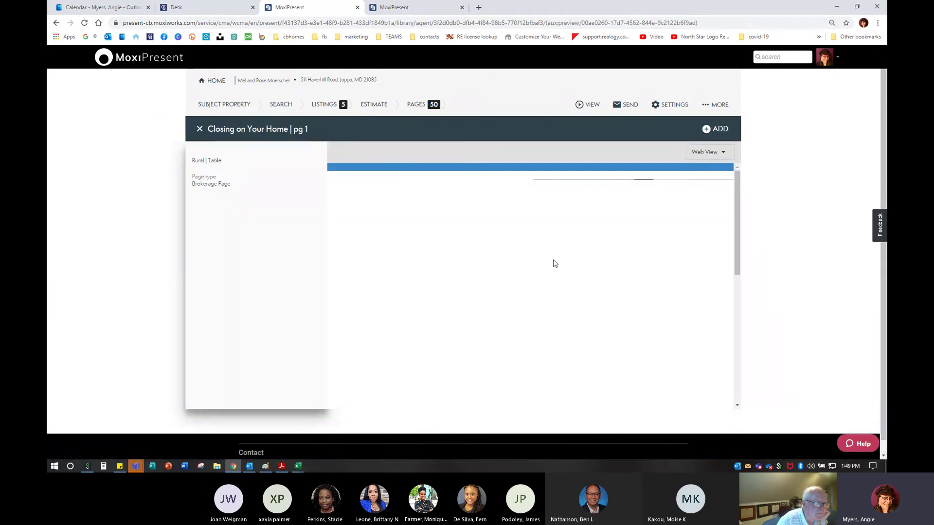
{"action": "scroll", "coordinate": [424, 204], "scroll_direction": "down", "scroll_amount": 5}
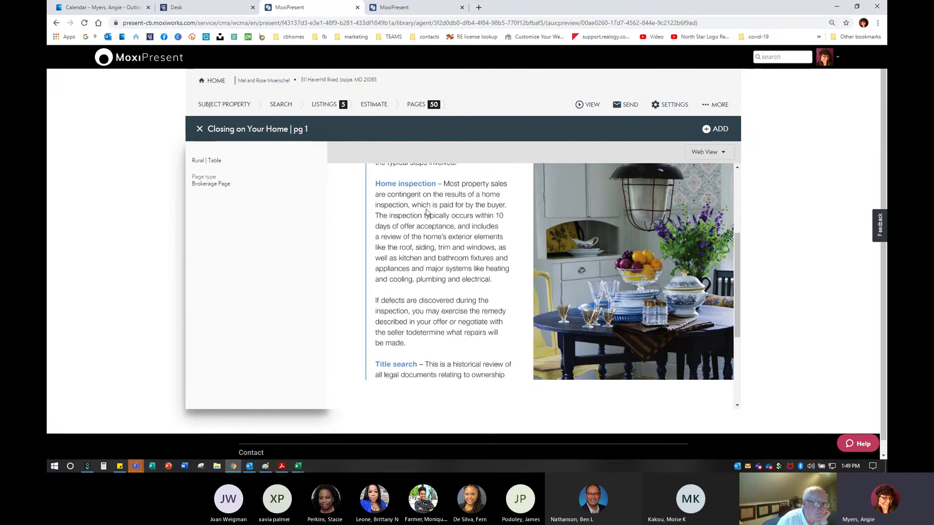
{"action": "scroll", "coordinate": [438, 243], "scroll_direction": "down", "scroll_amount": 1}
{"action": "scroll", "coordinate": [451, 281], "scroll_direction": "up", "scroll_amount": 6}
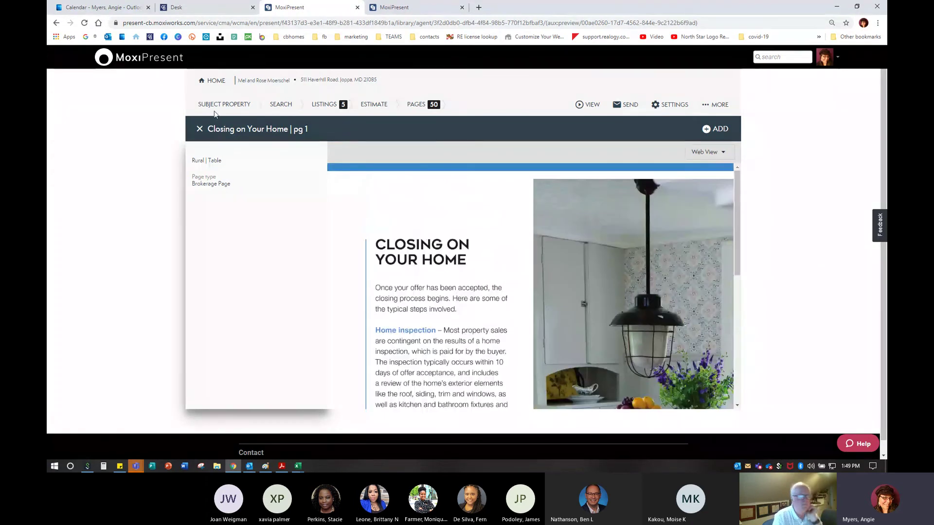
{"action": "left_click", "coordinate": [199, 128]}
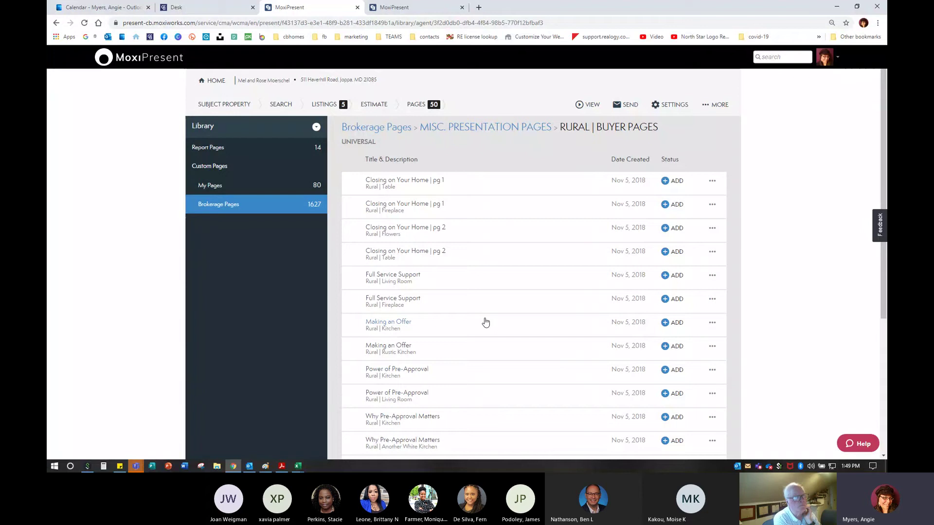
{"action": "scroll", "coordinate": [485, 322], "scroll_direction": "down", "scroll_amount": 3}
{"action": "scroll", "coordinate": [487, 320], "scroll_direction": "down", "scroll_amount": 2}
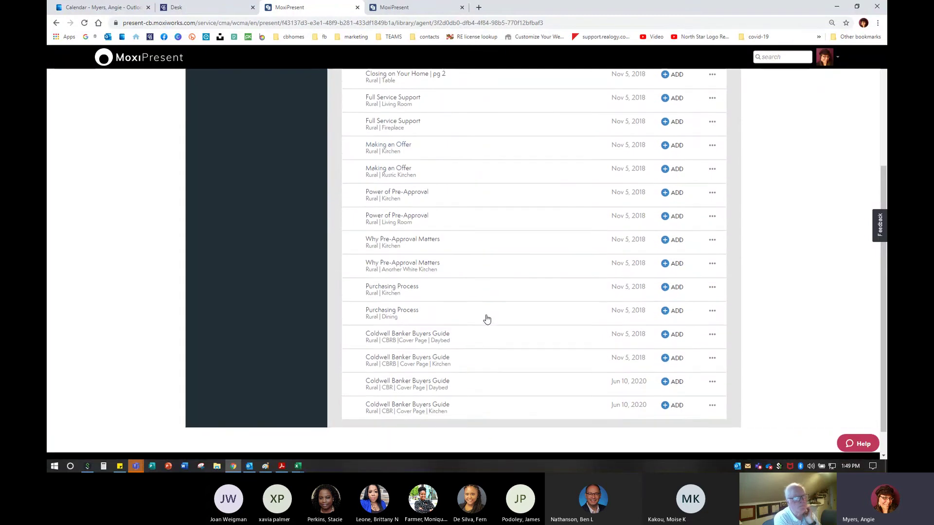
{"action": "scroll", "coordinate": [483, 319], "scroll_direction": "up", "scroll_amount": 2}
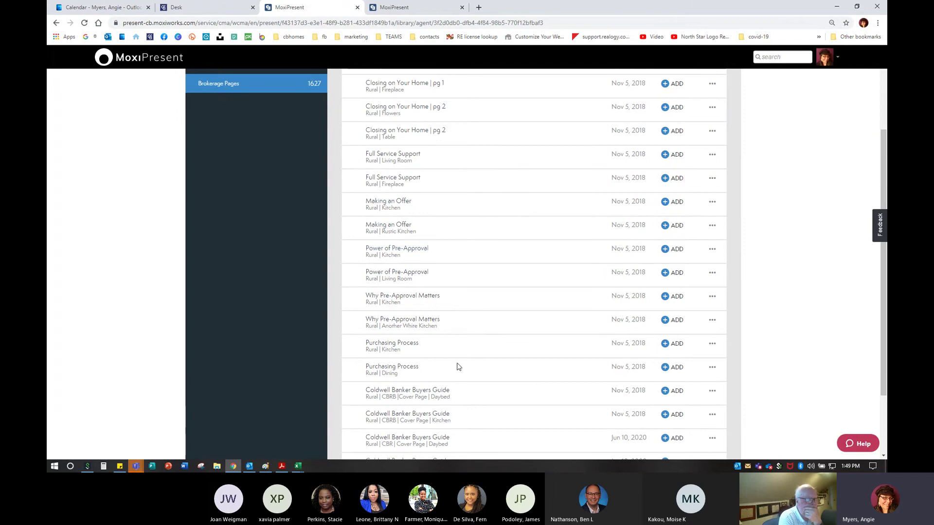
{"action": "scroll", "coordinate": [457, 367], "scroll_direction": "up", "scroll_amount": 3}
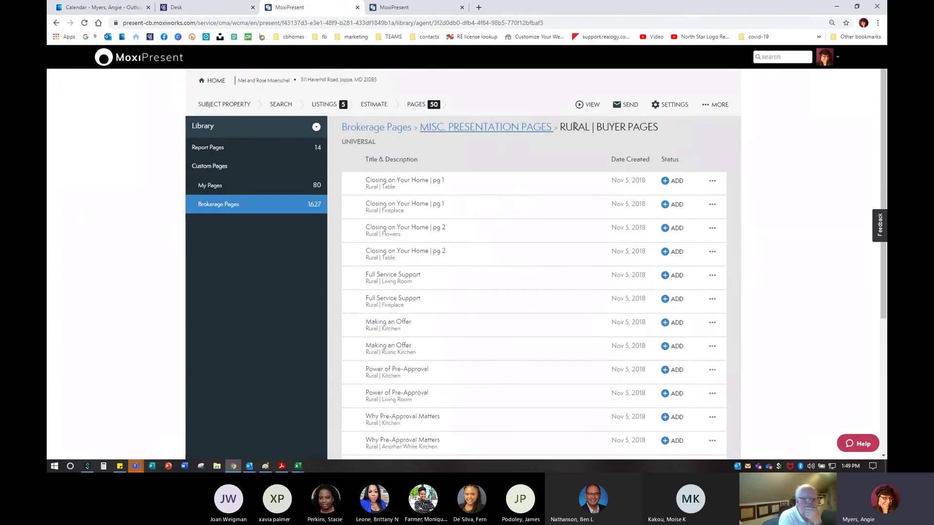
{"action": "left_click", "coordinate": [482, 127]}
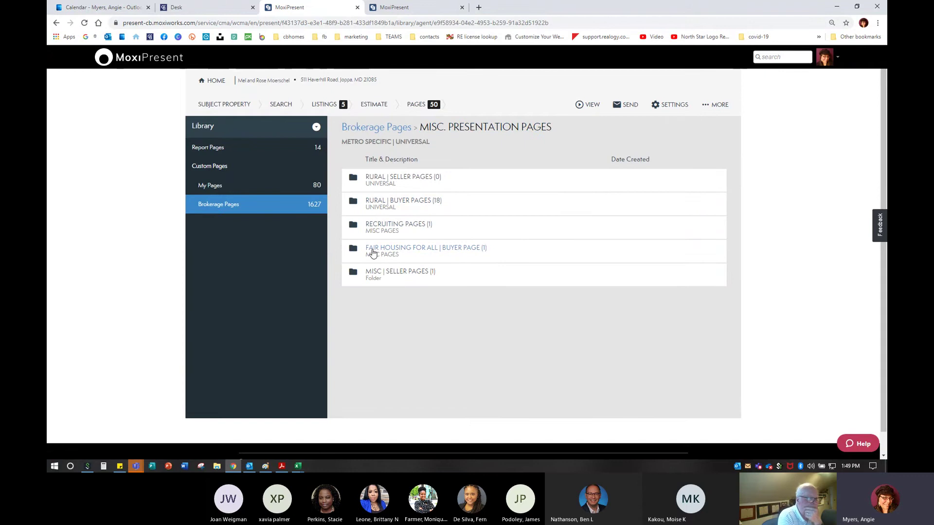
Preview the Fair Housing for All page, then return to MISC. PRESENTATION PAGES
{"action": "left_click", "coordinate": [373, 252]}
{"action": "left_click", "coordinate": [387, 193]}
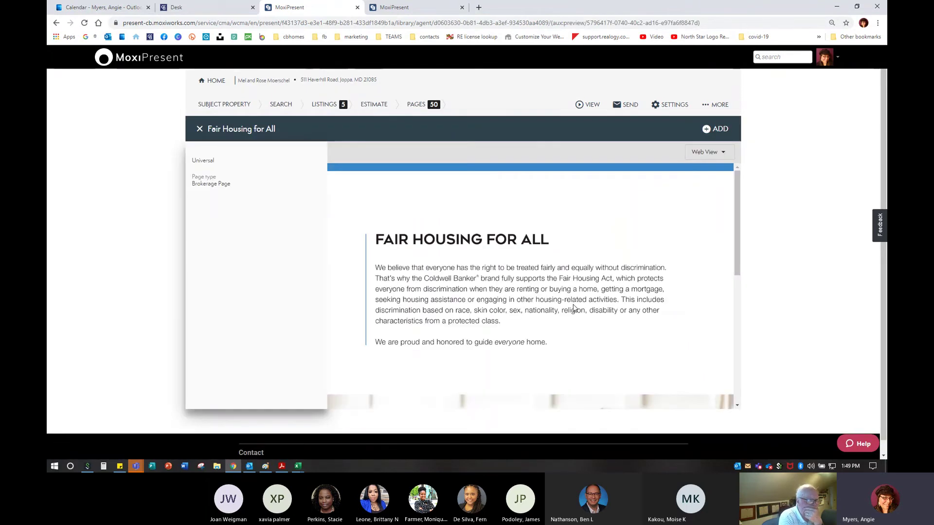
{"action": "scroll", "coordinate": [574, 308], "scroll_direction": "down", "scroll_amount": 5}
{"action": "scroll", "coordinate": [573, 305], "scroll_direction": "up", "scroll_amount": 5}
{"action": "left_click", "coordinate": [199, 129]}
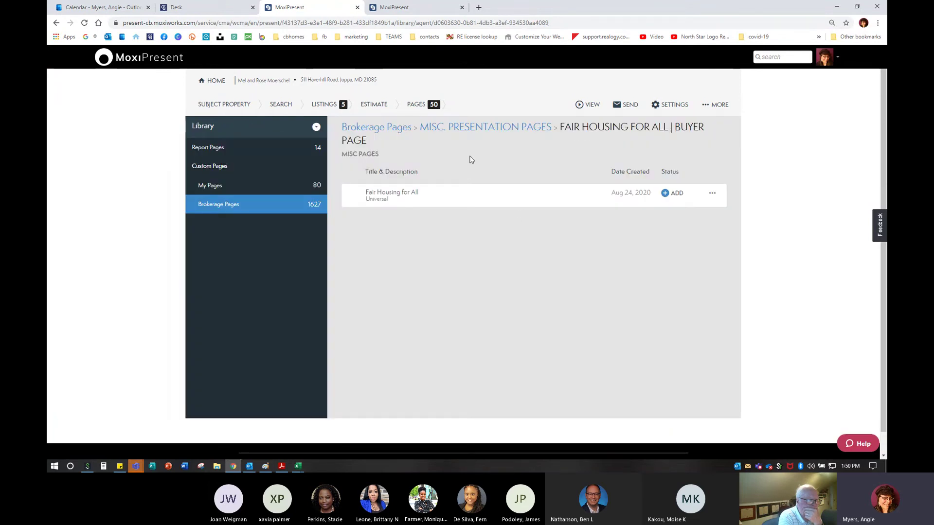
{"action": "left_click", "coordinate": [481, 128]}
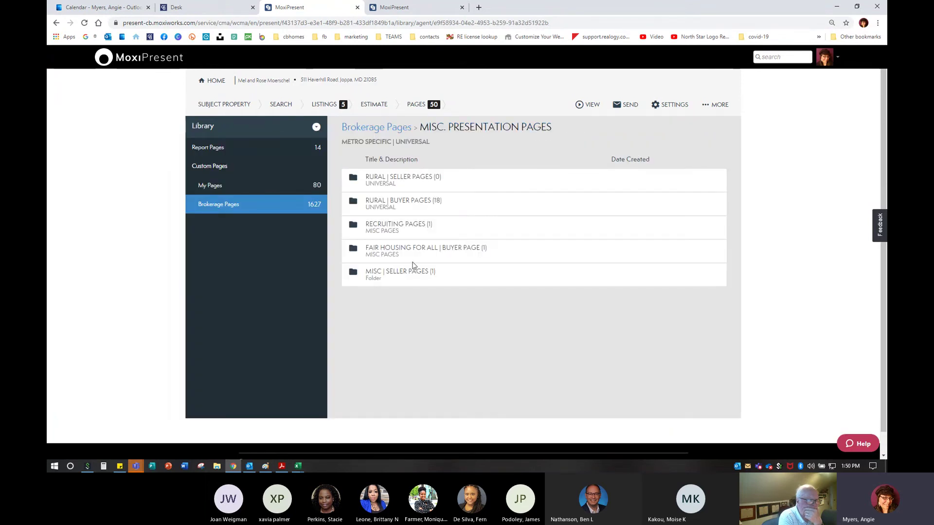
Browse the nine Listing Concierge | Visionary pages, then go back up to Brokerage Pages
{"action": "left_click", "coordinate": [401, 130]}
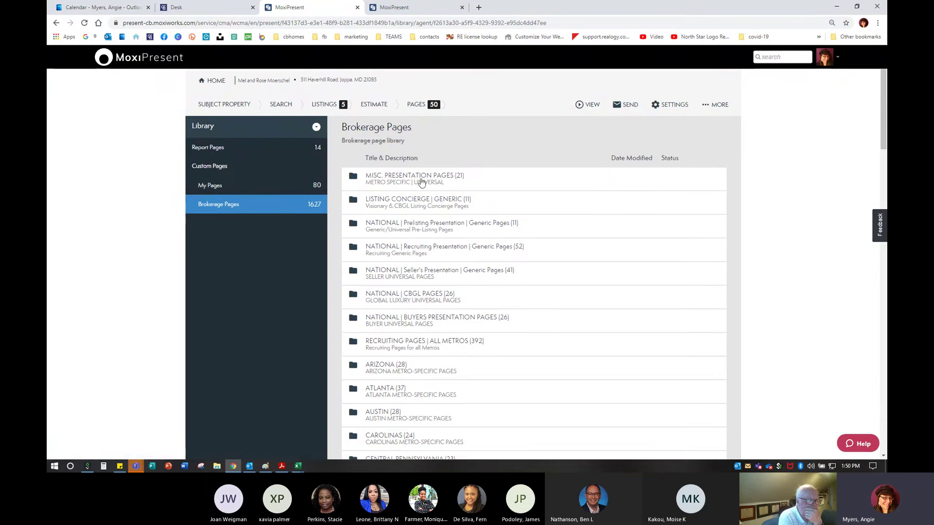
{"action": "left_click", "coordinate": [422, 202]}
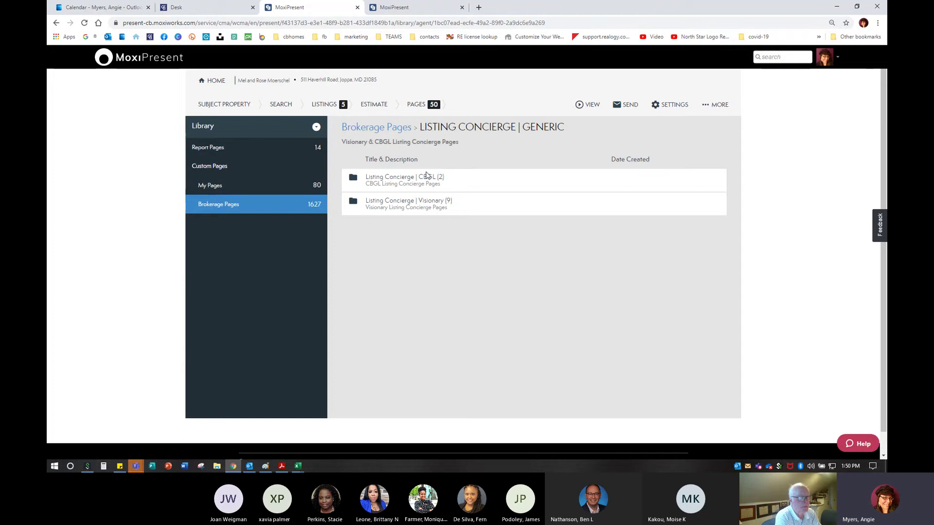
{"action": "left_click", "coordinate": [431, 203]}
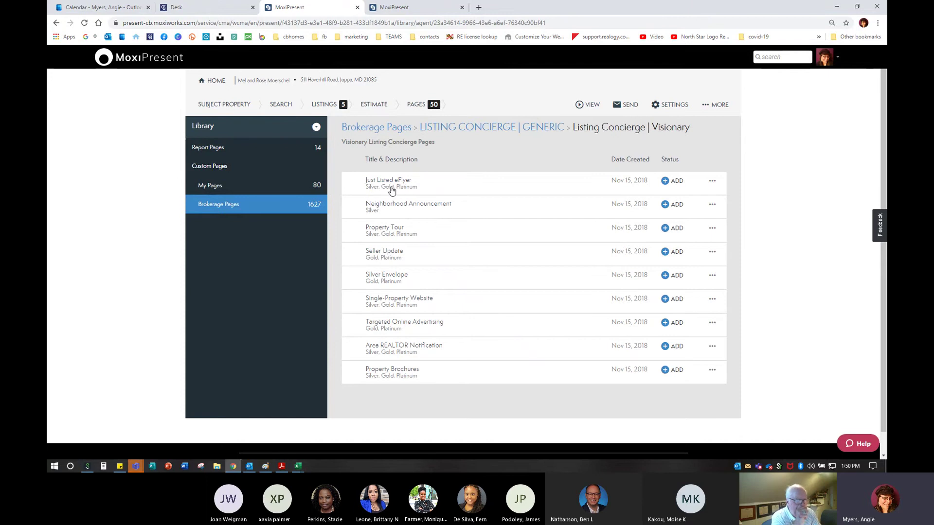
{"action": "key", "text": "ctrl"}
{"action": "key", "text": "ctrl"}
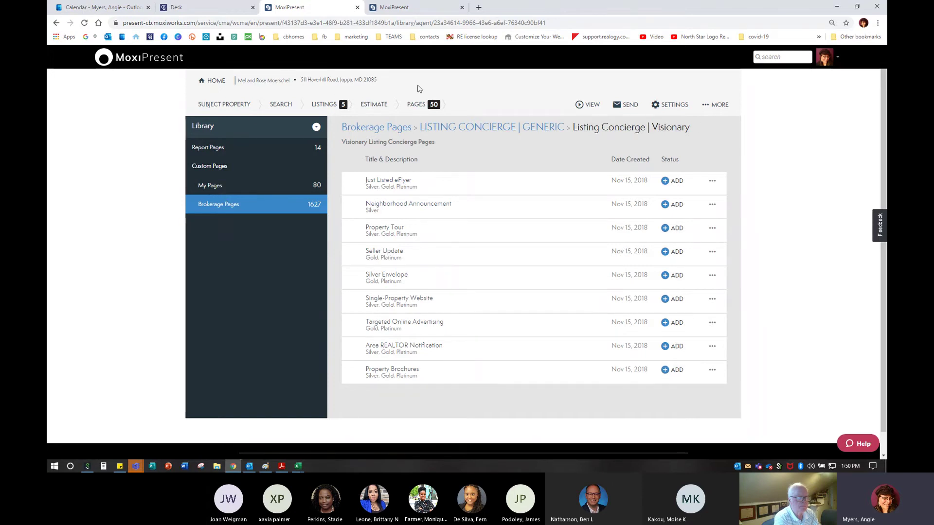
{"action": "left_click", "coordinate": [532, 128]}
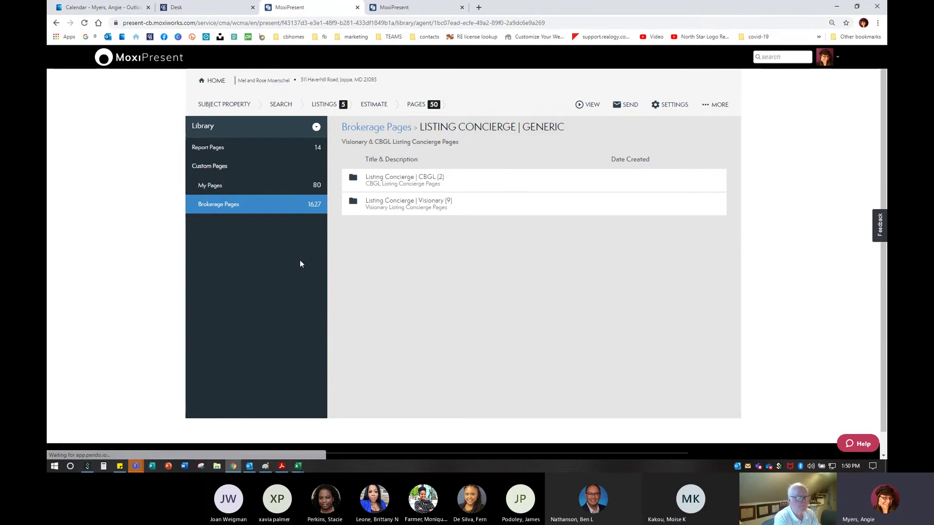
{"action": "left_click", "coordinate": [395, 129]}
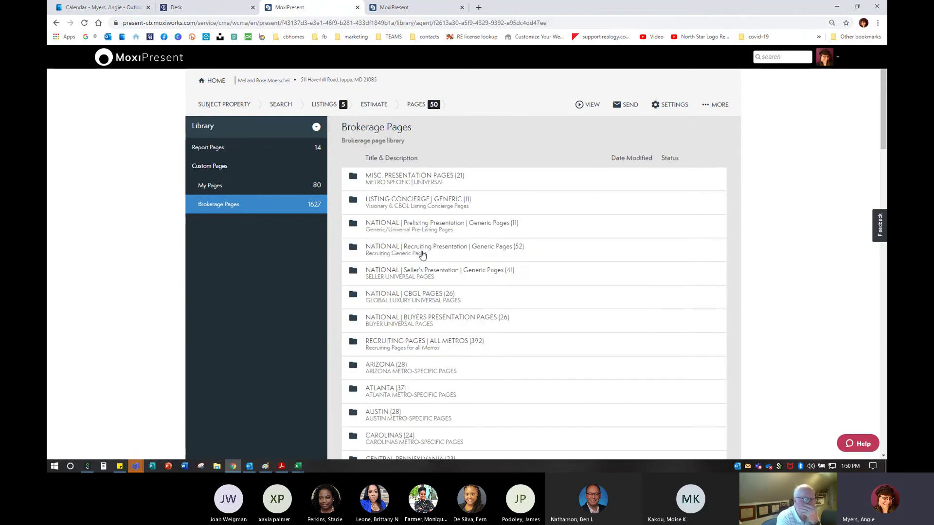
Preview the Social Media Influencer page in MID-ATLANTIC | SELLER PAGES, then return to Brokerage Pages
{"action": "scroll", "coordinate": [422, 256], "scroll_direction": "down", "scroll_amount": 1}
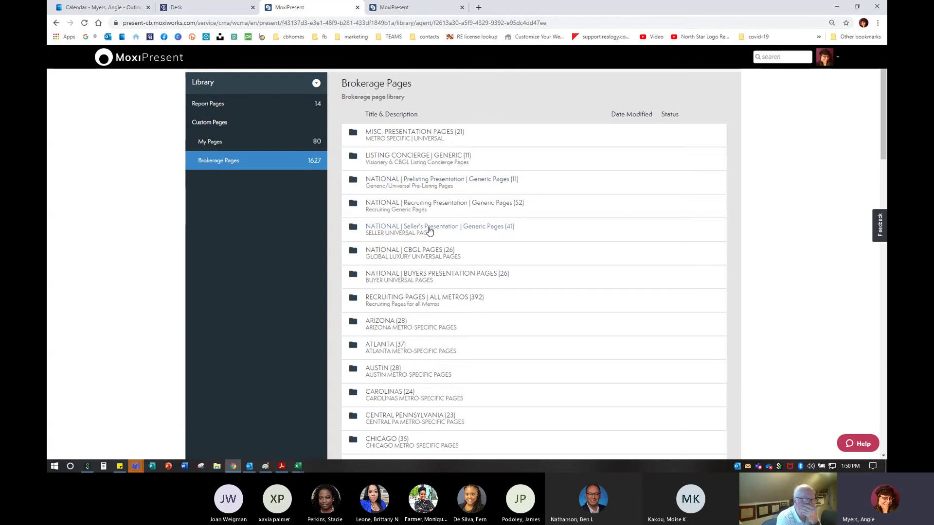
{"action": "scroll", "coordinate": [430, 231], "scroll_direction": "down", "scroll_amount": 10}
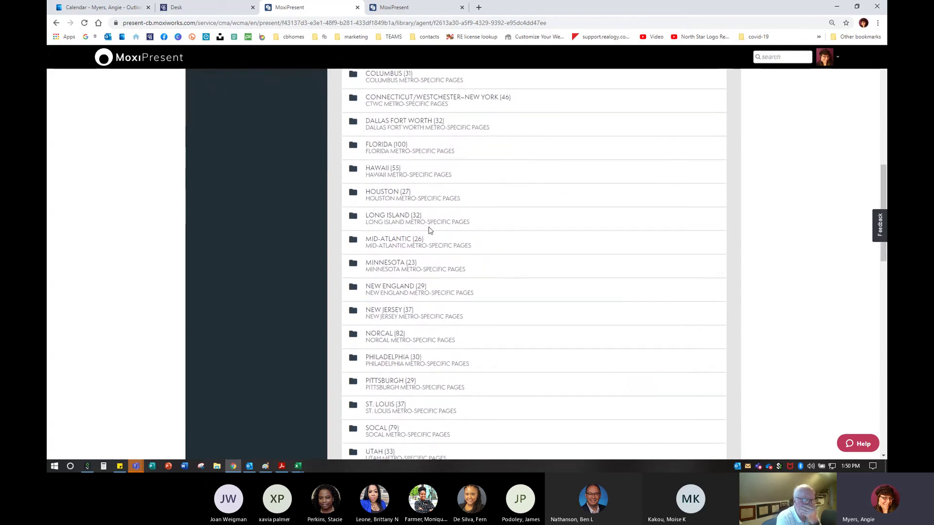
{"action": "left_click", "coordinate": [407, 240]}
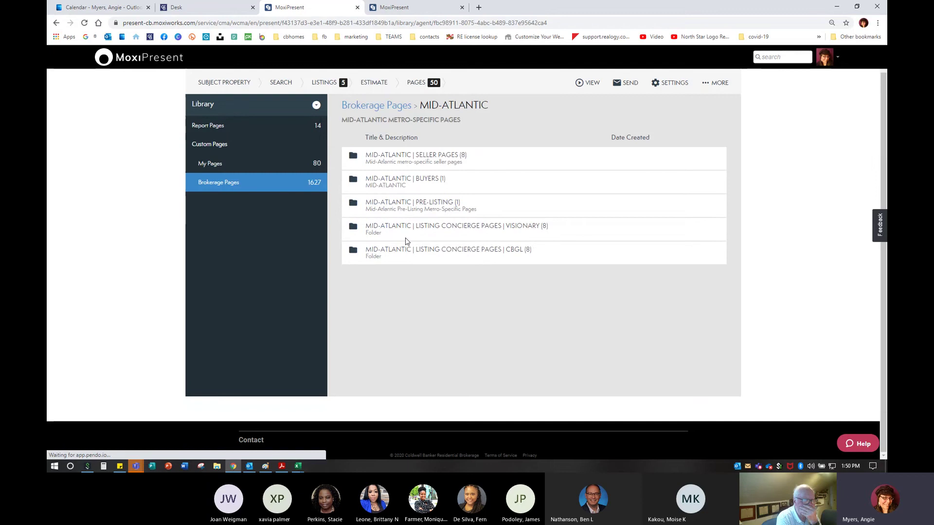
{"action": "left_click", "coordinate": [437, 156]}
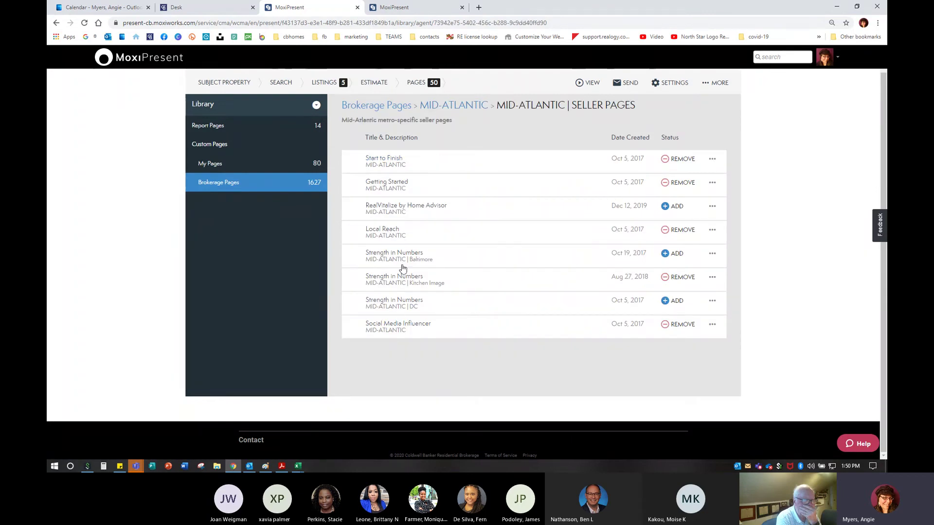
{"action": "left_click", "coordinate": [396, 326]}
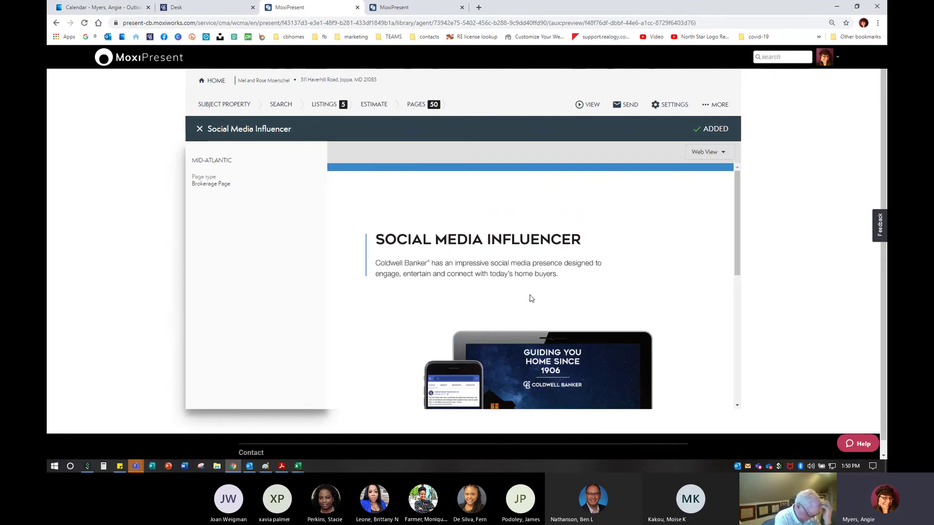
{"action": "scroll", "coordinate": [531, 298], "scroll_direction": "down", "scroll_amount": 3}
{"action": "scroll", "coordinate": [540, 302], "scroll_direction": "up", "scroll_amount": 3}
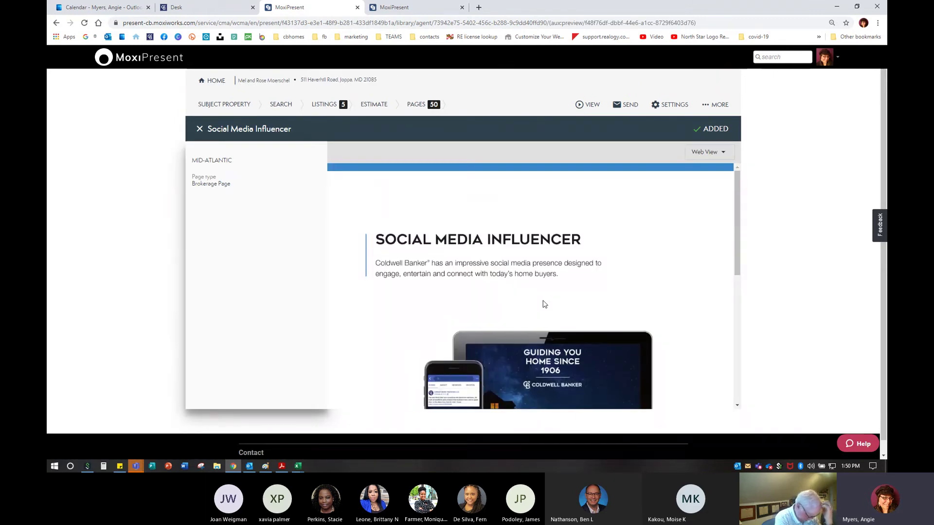
{"action": "scroll", "coordinate": [544, 303], "scroll_direction": "down", "scroll_amount": 5}
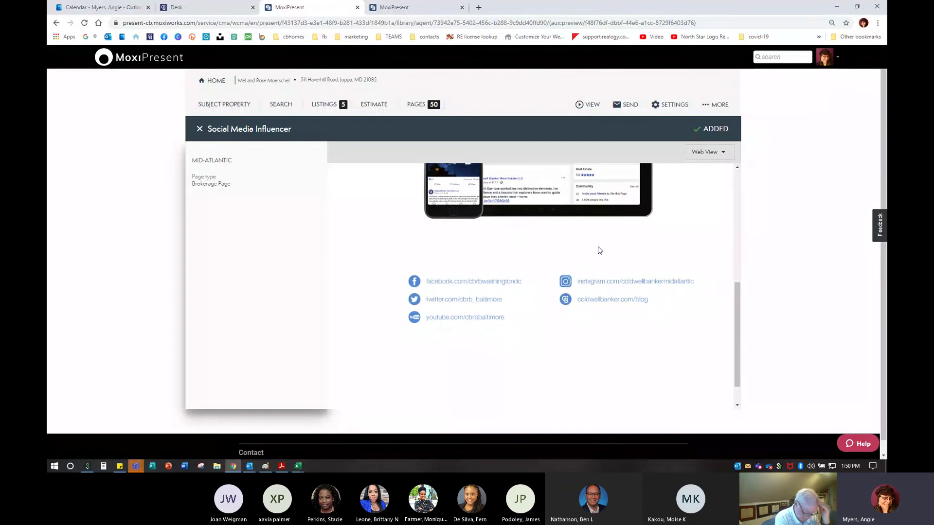
{"action": "left_click", "coordinate": [200, 129]}
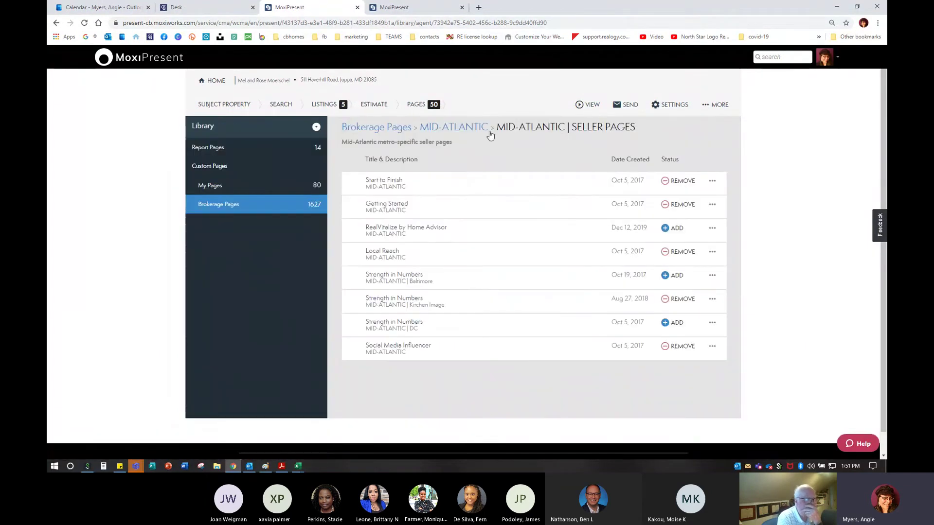
{"action": "left_click", "coordinate": [463, 129]}
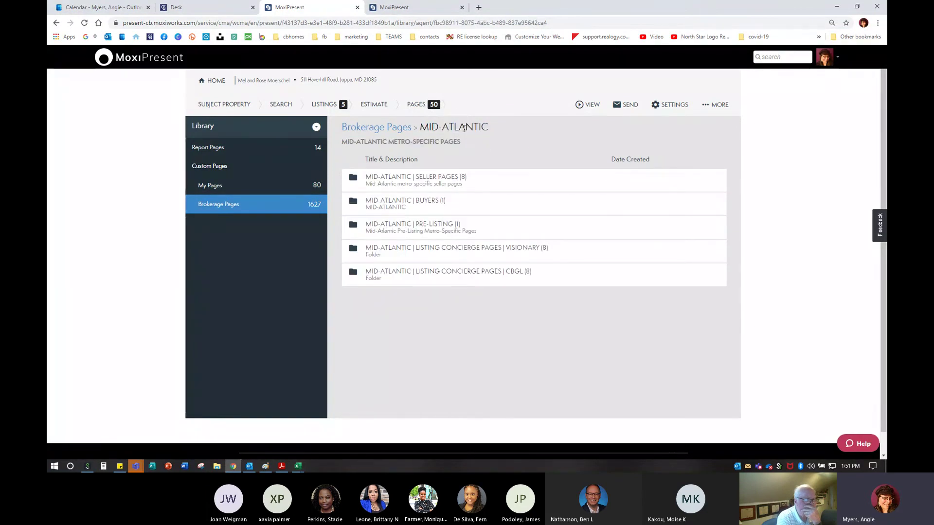
{"action": "left_click", "coordinate": [389, 128]}
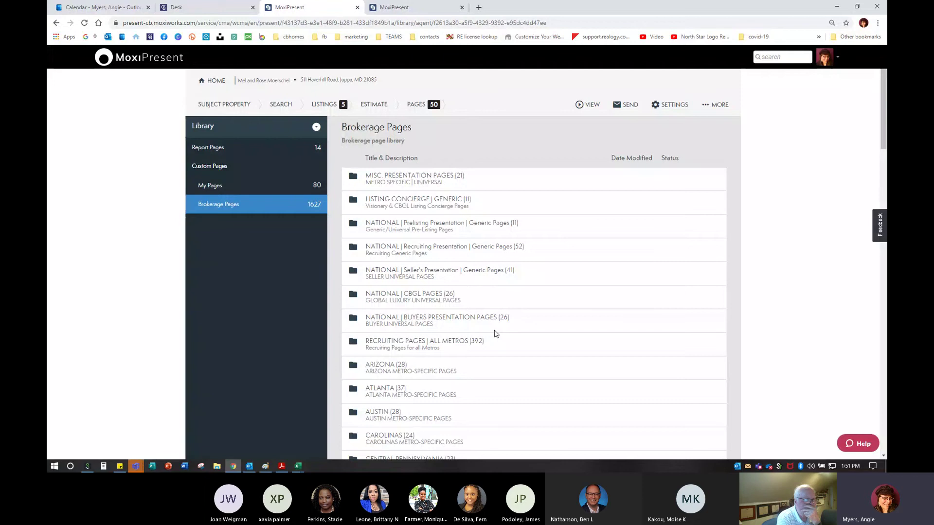
In NATIONAL | Seller's Presentation | Generic Pages, swap in the Realty Responsible Business page
{"action": "left_click", "coordinate": [422, 273]}
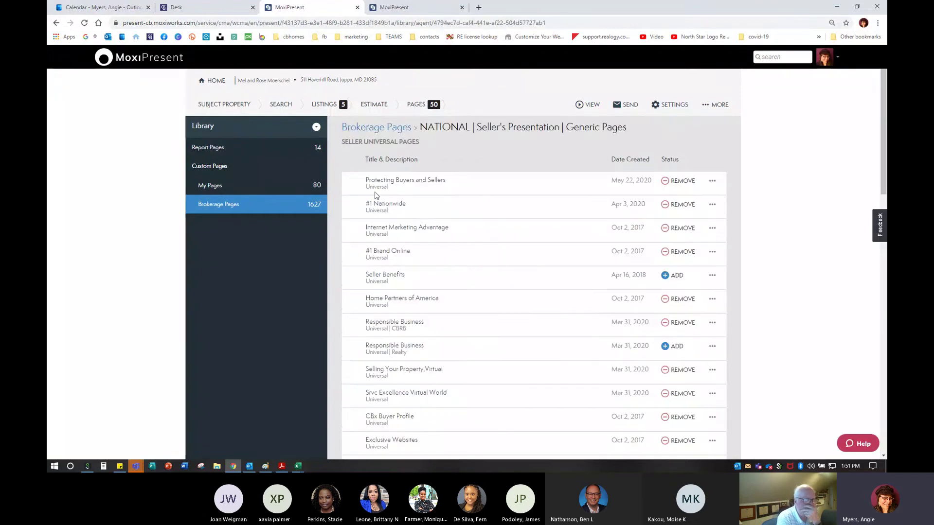
{"action": "scroll", "coordinate": [486, 287], "scroll_direction": "down", "scroll_amount": 1}
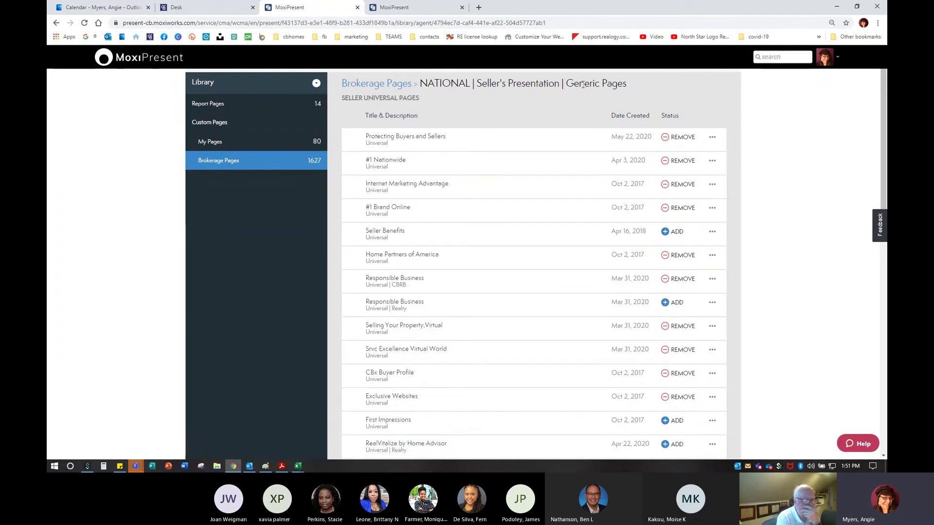
{"action": "scroll", "coordinate": [436, 151], "scroll_direction": "up", "scroll_amount": 1}
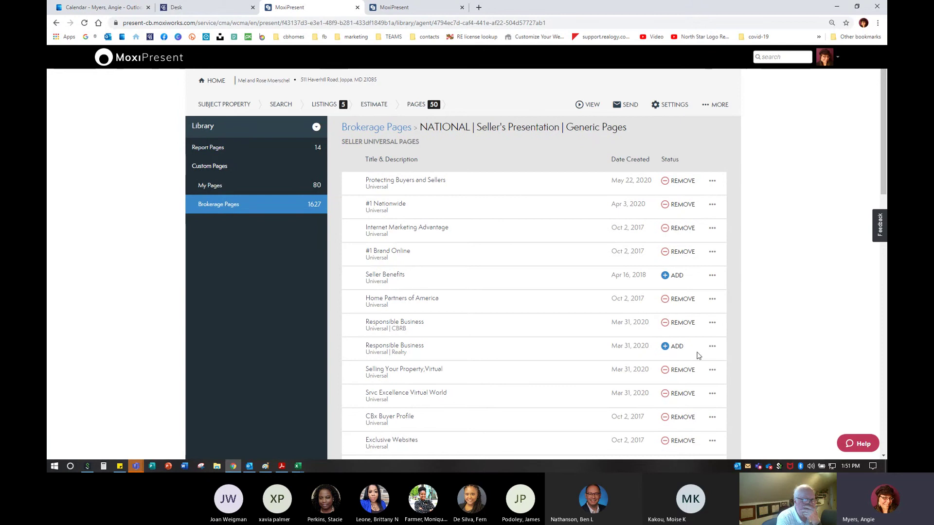
{"action": "left_click", "coordinate": [666, 346]}
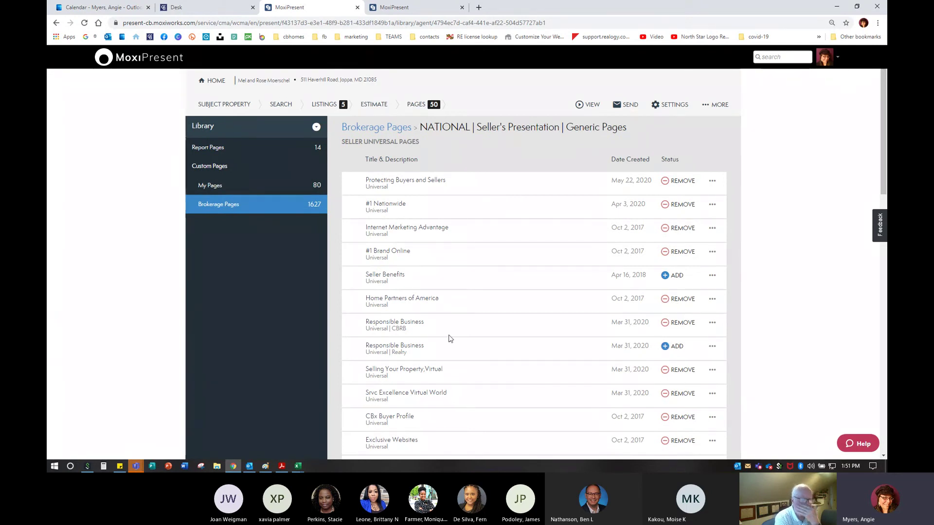
{"action": "scroll", "coordinate": [448, 337], "scroll_direction": "down", "scroll_amount": 1}
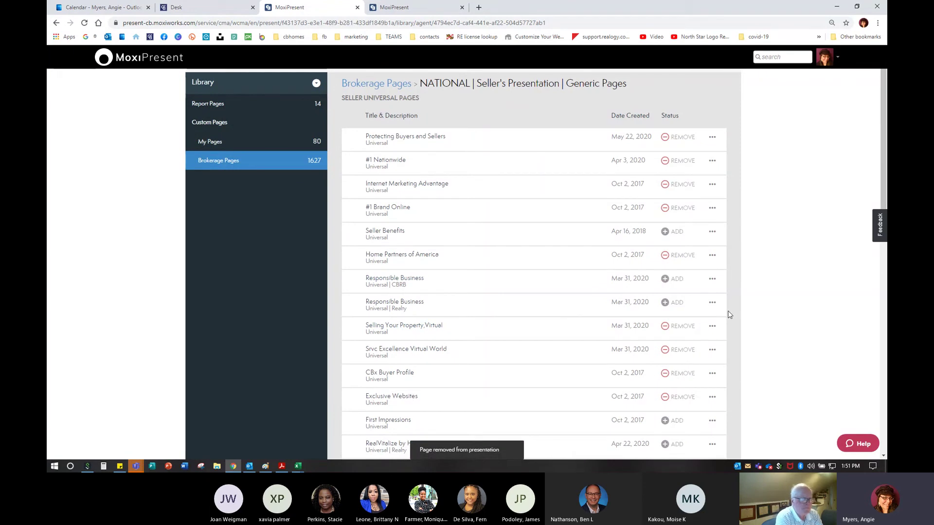
{"action": "left_click", "coordinate": [675, 306]}
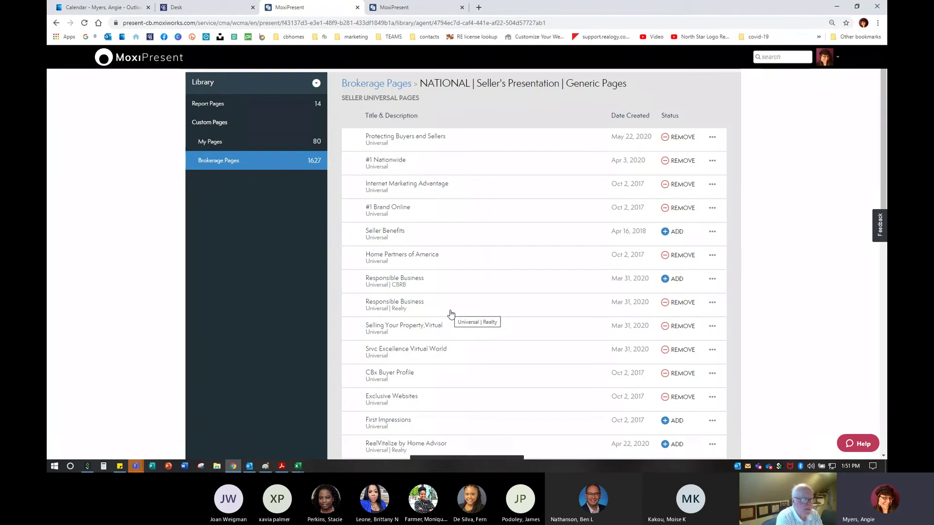
Scroll through the remaining generic seller pages and return to the Brokerage Pages list
{"action": "scroll", "coordinate": [451, 314], "scroll_direction": "down", "scroll_amount": 1}
{"action": "scroll", "coordinate": [451, 314], "scroll_direction": "down", "scroll_amount": 3}
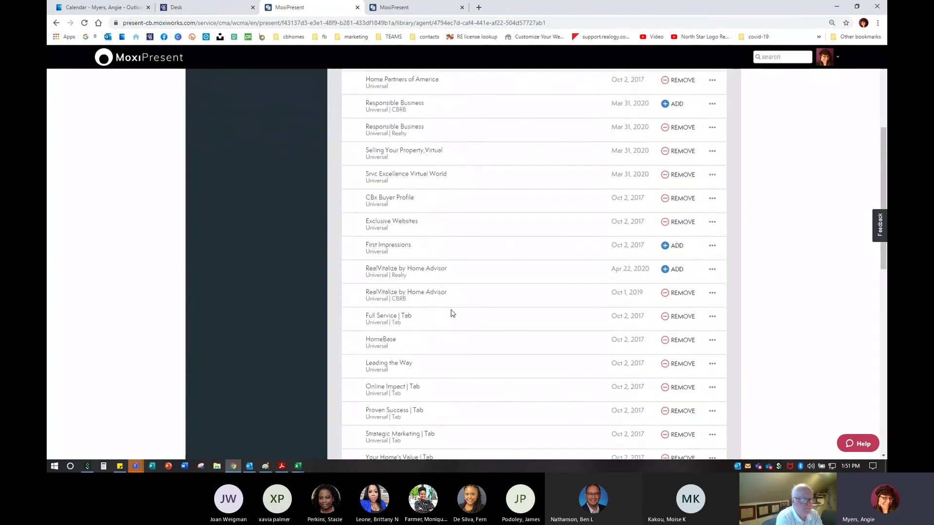
{"action": "scroll", "coordinate": [451, 314], "scroll_direction": "down", "scroll_amount": 3}
{"action": "scroll", "coordinate": [451, 314], "scroll_direction": "down", "scroll_amount": 6}
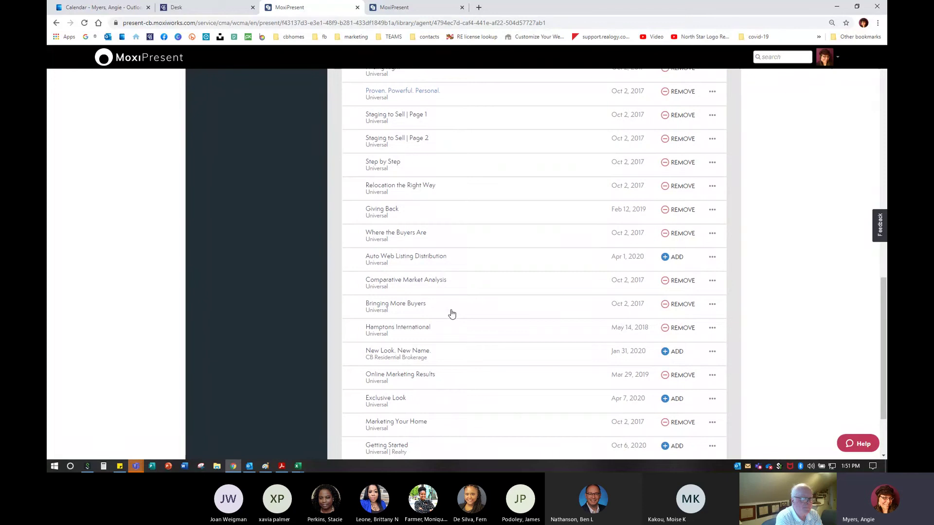
{"action": "scroll", "coordinate": [451, 314], "scroll_direction": "down", "scroll_amount": 2}
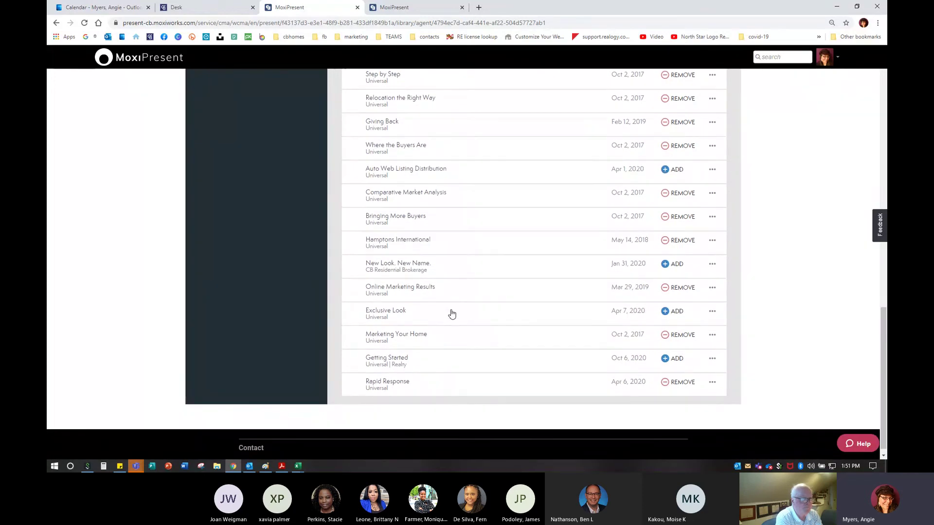
{"action": "scroll", "coordinate": [451, 314], "scroll_direction": "up", "scroll_amount": 15}
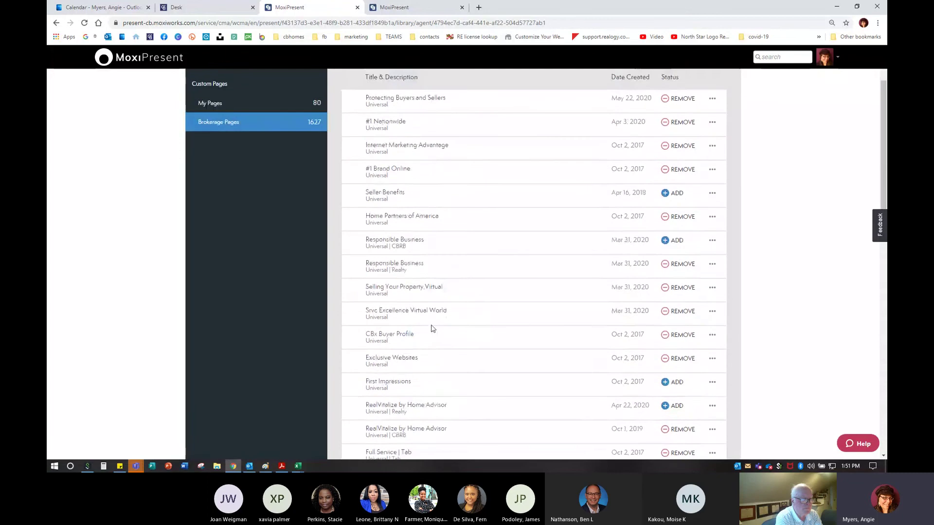
{"action": "left_click", "coordinate": [382, 127]}
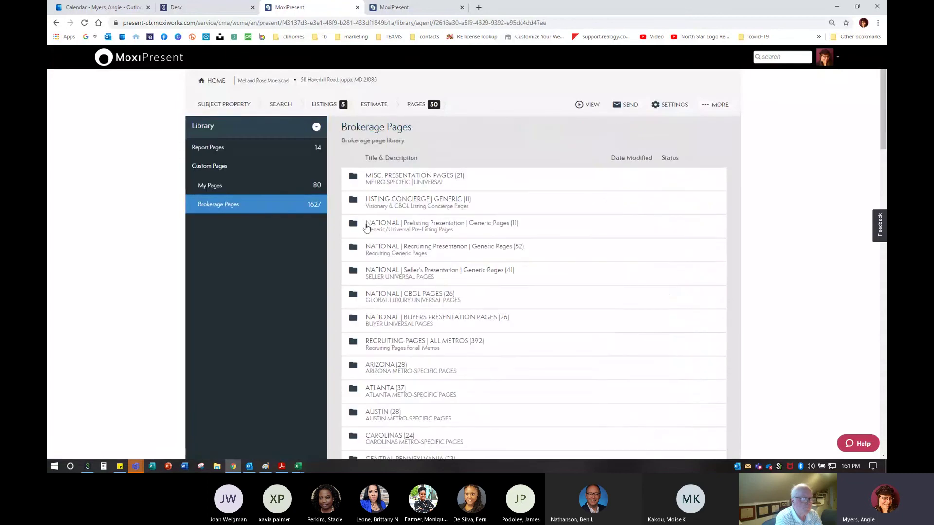
Add the Estimate Comparison page from the Report Pages library and preview it
{"action": "left_click", "coordinate": [207, 147]}
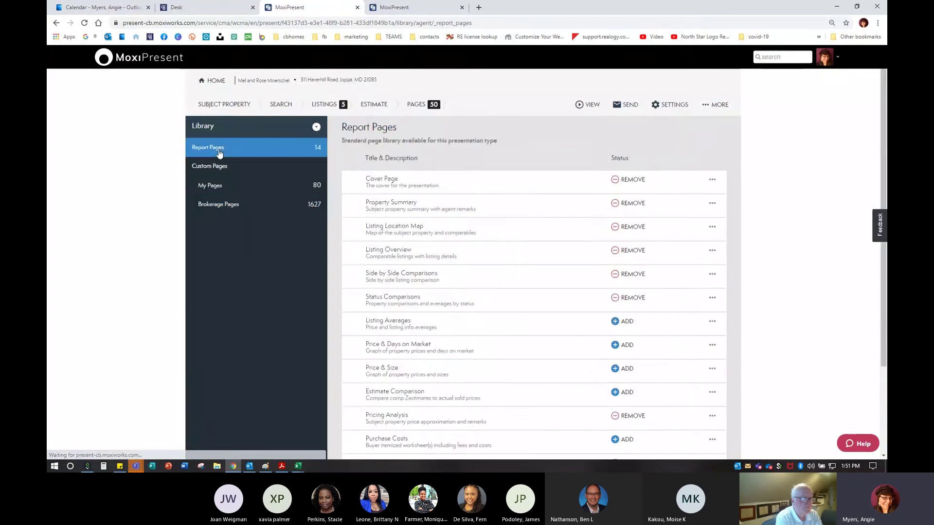
{"action": "scroll", "coordinate": [447, 331], "scroll_direction": "down", "scroll_amount": 2}
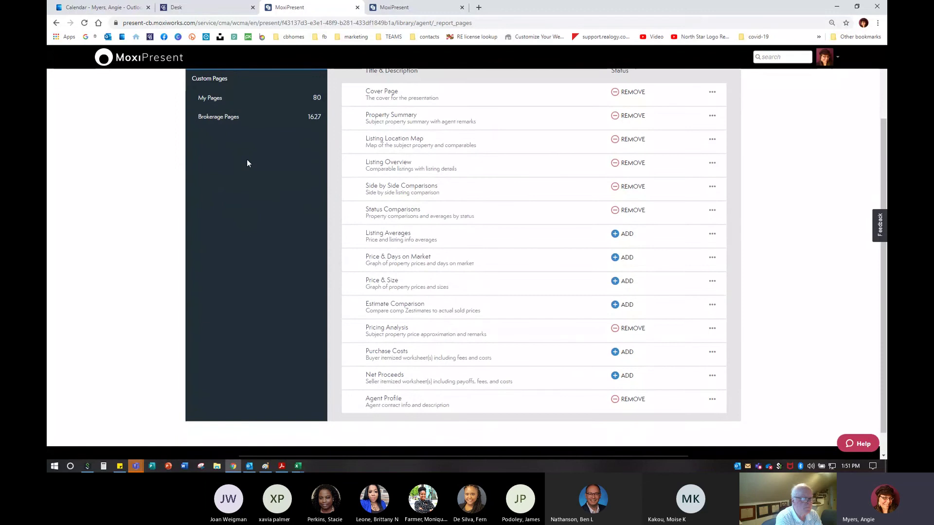
{"action": "scroll", "coordinate": [258, 206], "scroll_direction": "up", "scroll_amount": 1}
{"action": "scroll", "coordinate": [258, 207], "scroll_direction": "up", "scroll_amount": 1}
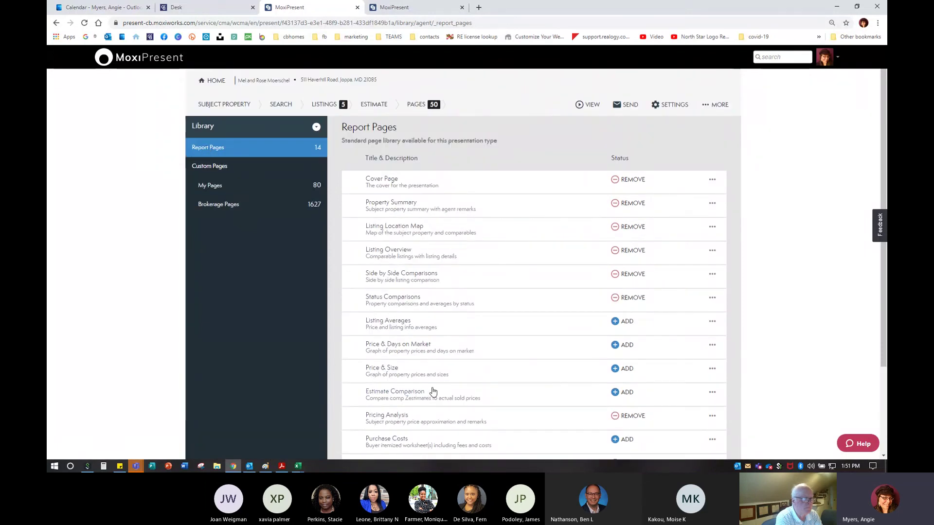
{"action": "scroll", "coordinate": [433, 391], "scroll_direction": "down", "scroll_amount": 3}
{"action": "left_click", "coordinate": [378, 285]}
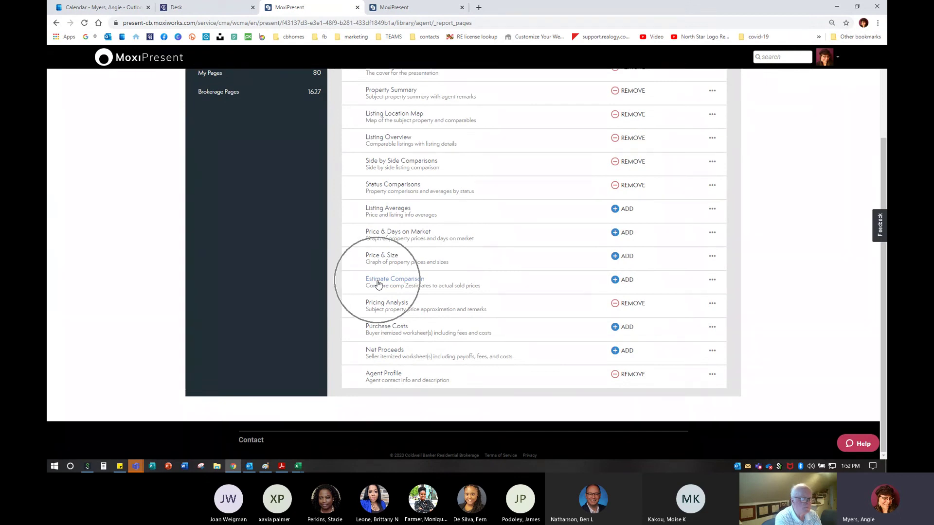
{"action": "left_click", "coordinate": [626, 281]}
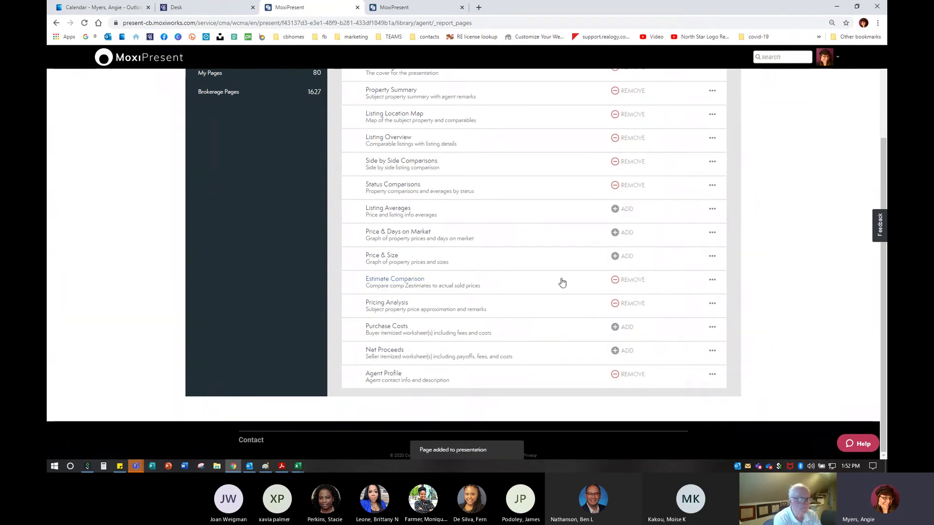
{"action": "left_click", "coordinate": [384, 281]}
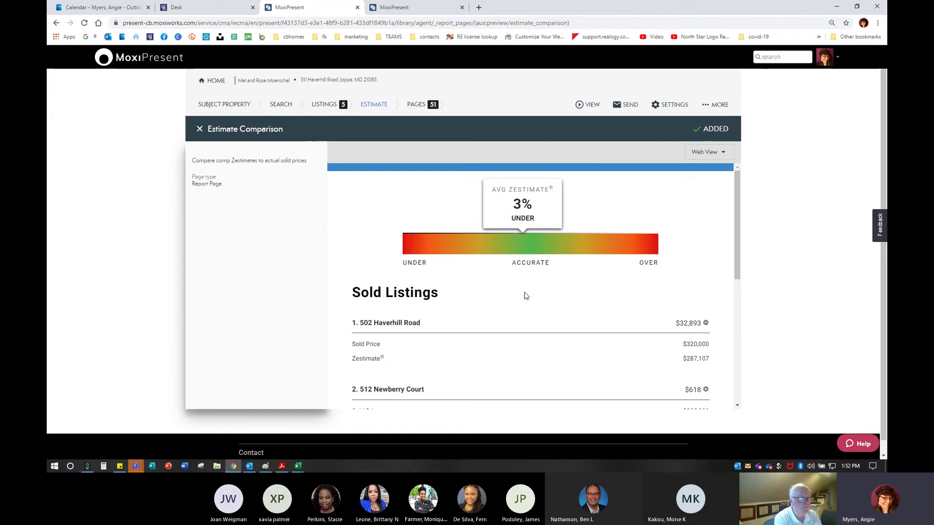
Review the five sold comparables, highlight the $32,893 Zestimate gap, then close the preview
{"action": "scroll", "coordinate": [526, 295], "scroll_direction": "down", "scroll_amount": 1}
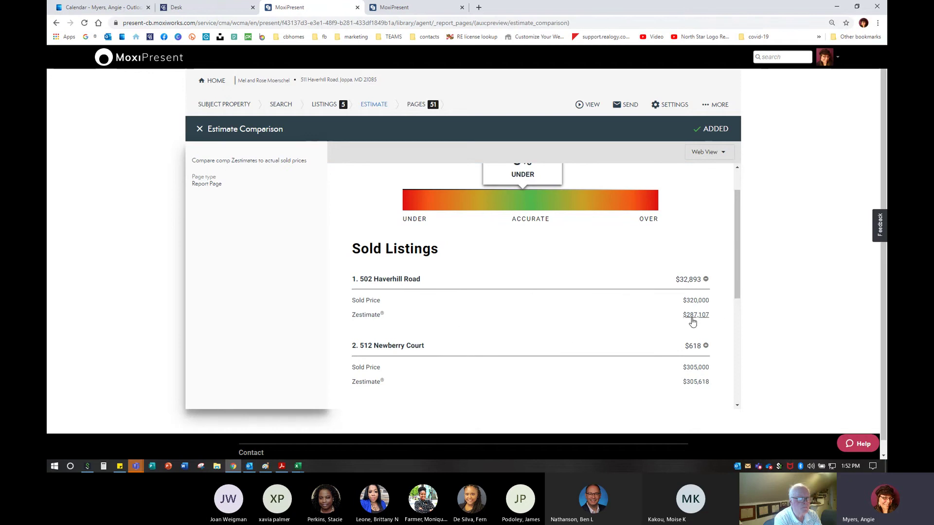
{"action": "scroll", "coordinate": [648, 345], "scroll_direction": "down", "scroll_amount": 1}
{"action": "scroll", "coordinate": [648, 348], "scroll_direction": "down", "scroll_amount": 2}
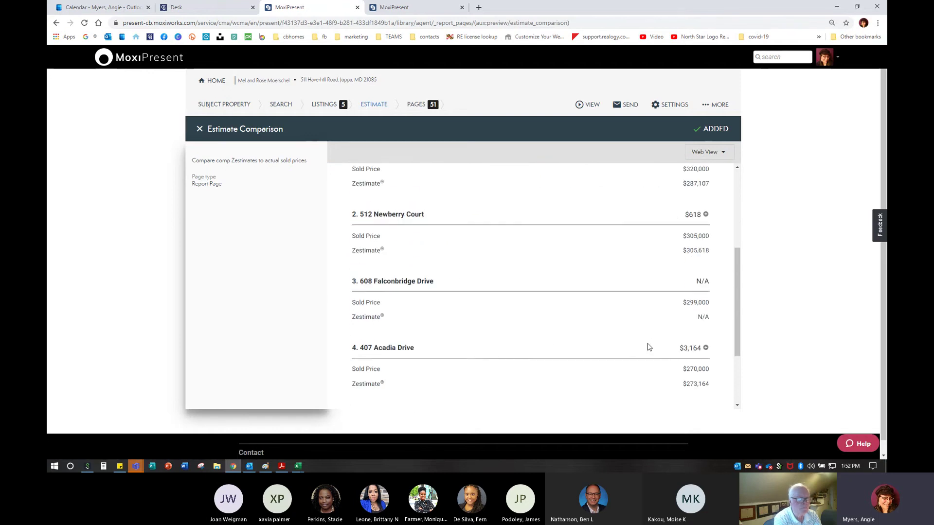
{"action": "scroll", "coordinate": [647, 348], "scroll_direction": "up", "scroll_amount": 1}
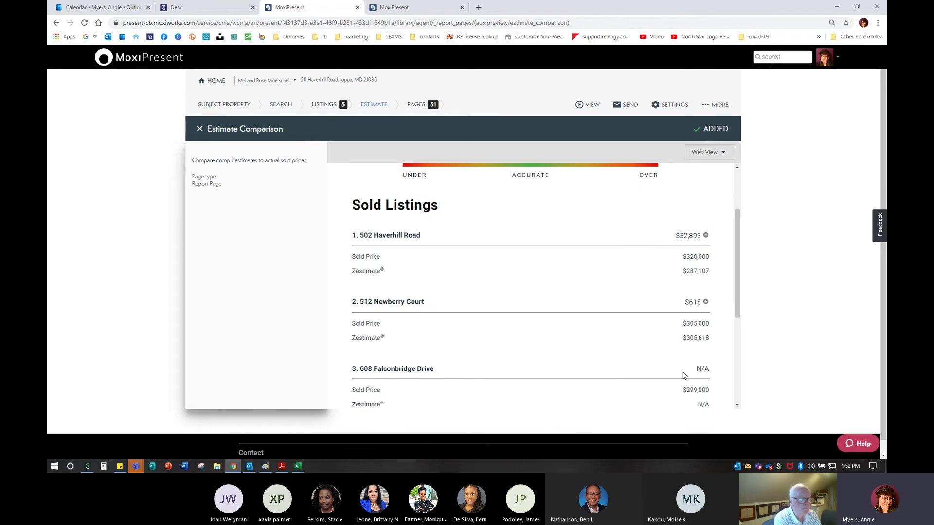
{"action": "scroll", "coordinate": [684, 374], "scroll_direction": "down", "scroll_amount": 1}
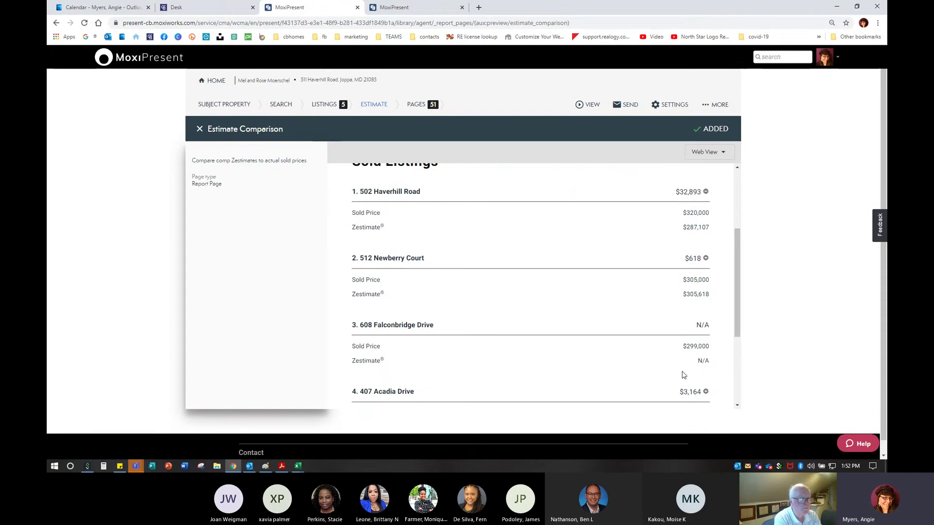
{"action": "scroll", "coordinate": [683, 375], "scroll_direction": "down", "scroll_amount": 3}
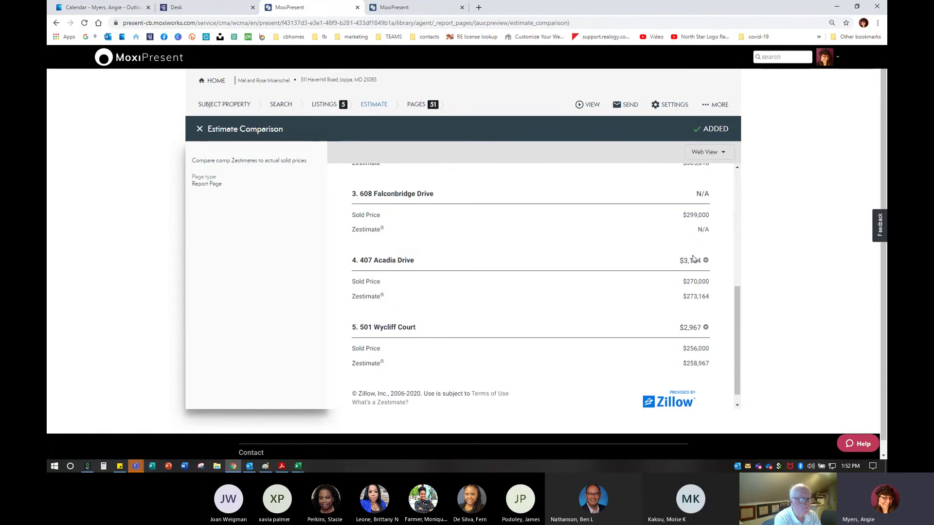
{"action": "scroll", "coordinate": [694, 326], "scroll_direction": "up", "scroll_amount": 4}
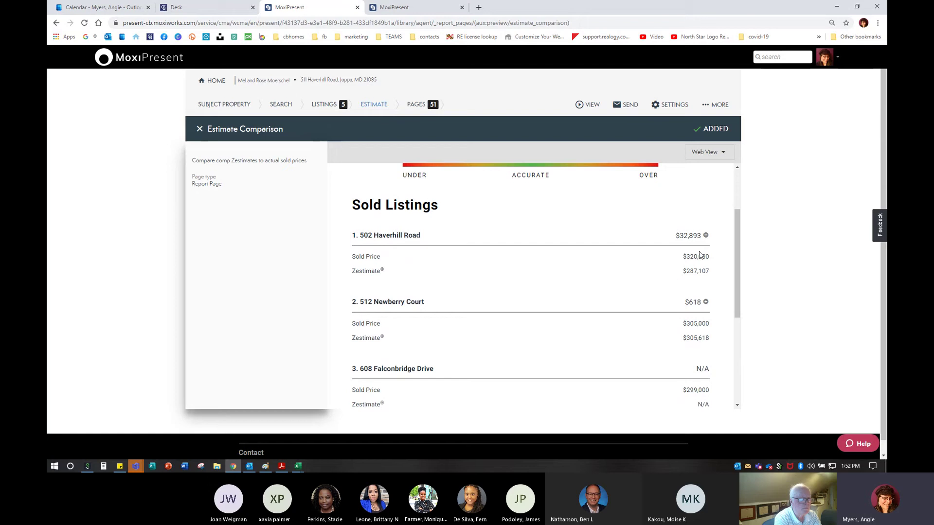
{"action": "left_click_drag", "start_coordinate": [676, 236], "coordinate": [700, 236]}
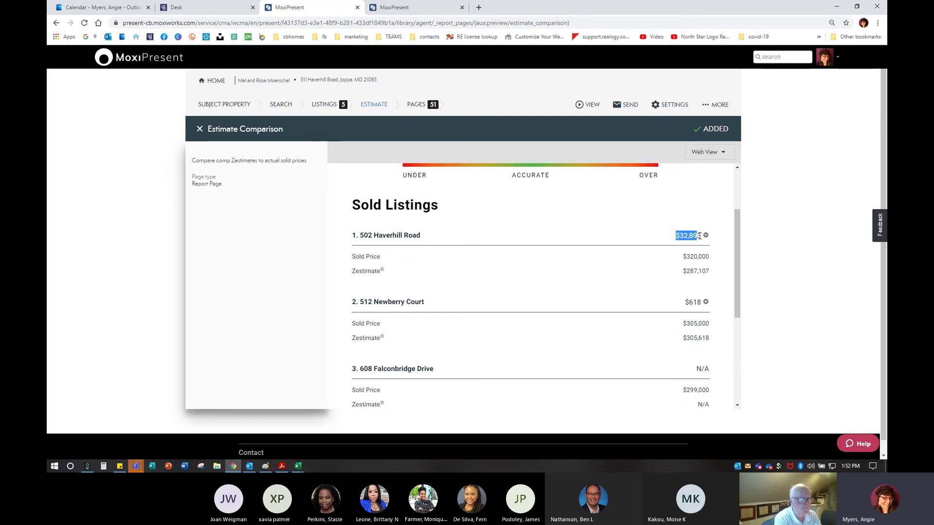
{"action": "left_click", "coordinate": [650, 279]}
{"action": "left_click", "coordinate": [199, 129]}
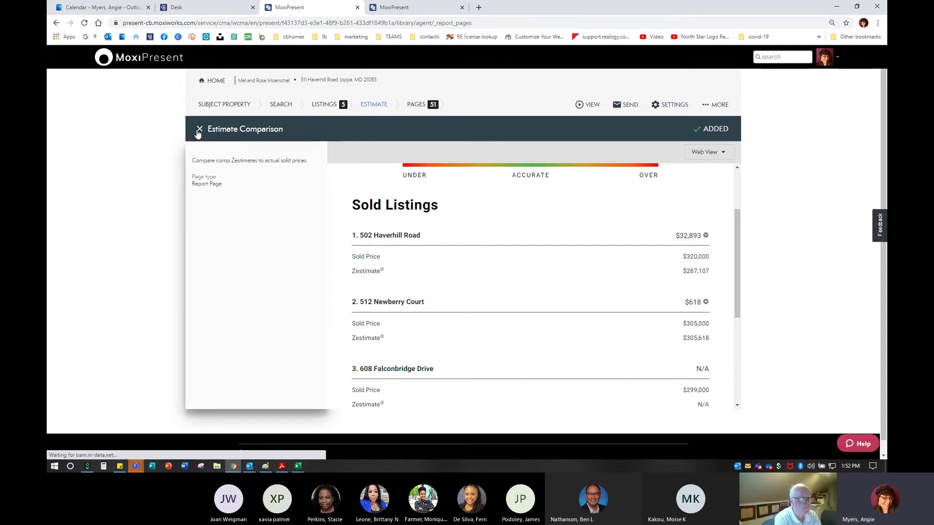
Show the HomeBase Transaction Management page from the presentation's page list
{"action": "left_click", "coordinate": [415, 105]}
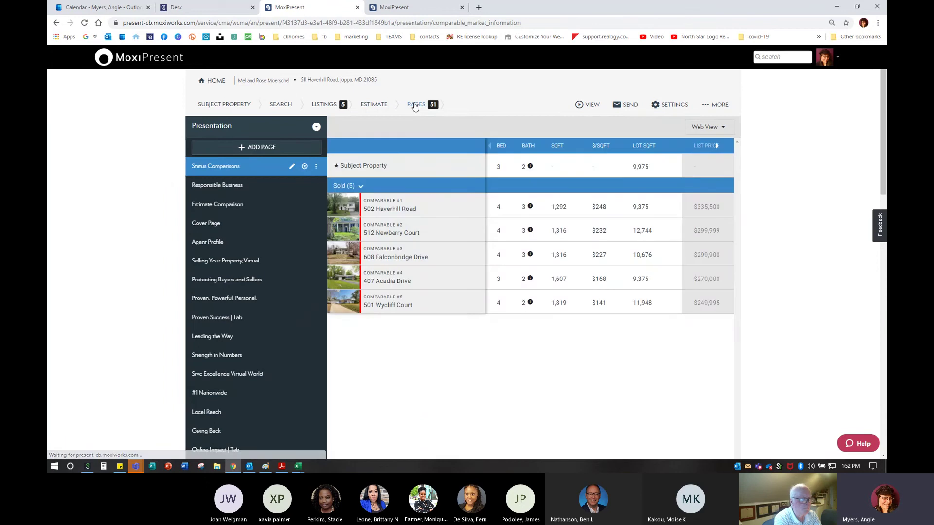
{"action": "left_click", "coordinate": [416, 104]}
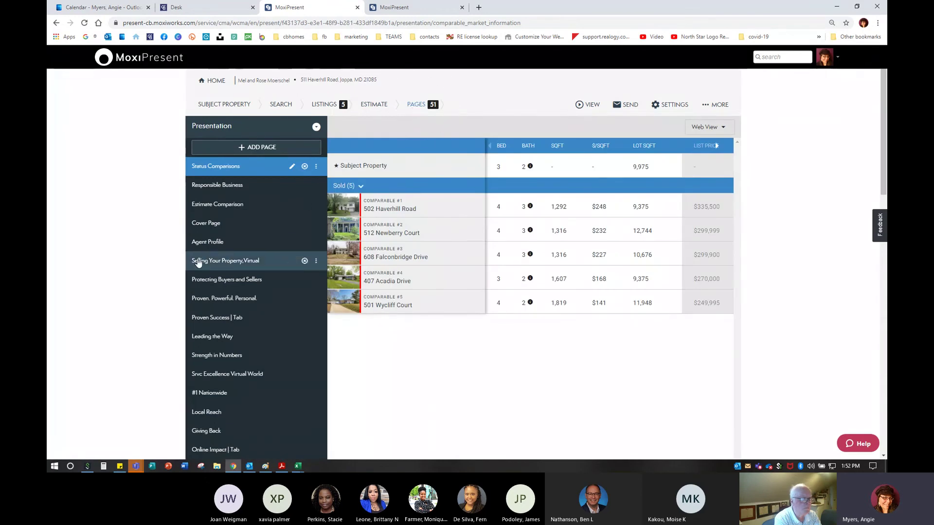
{"action": "scroll", "coordinate": [209, 268], "scroll_direction": "down", "scroll_amount": 10}
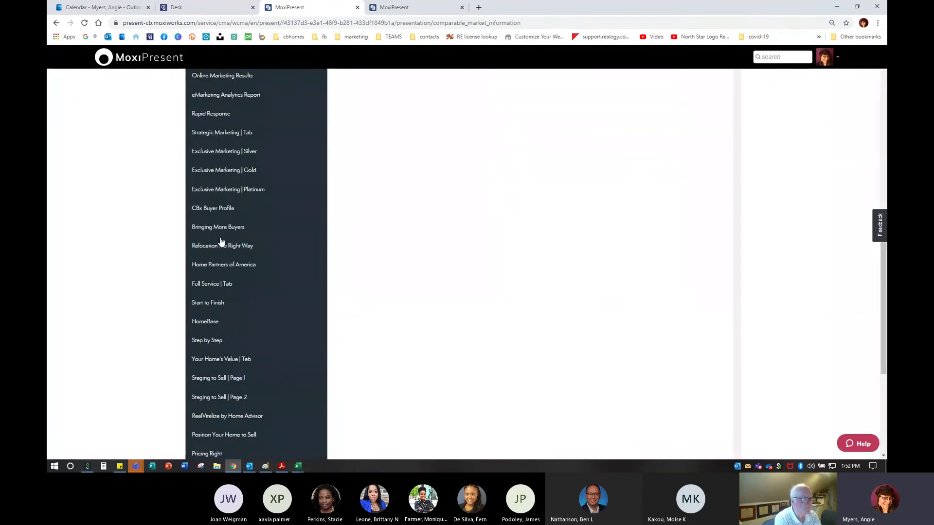
{"action": "left_click", "coordinate": [201, 323]}
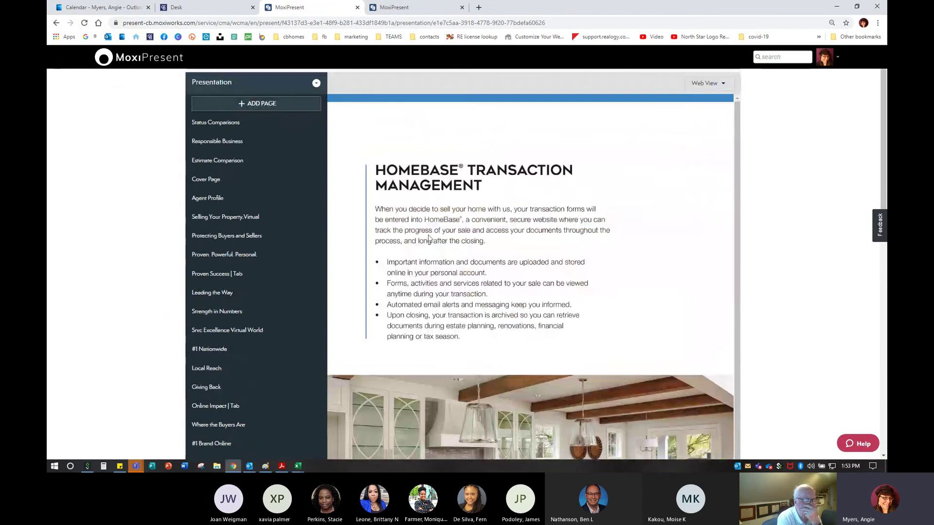
{"action": "scroll", "coordinate": [166, 292], "scroll_direction": "down", "scroll_amount": 10}
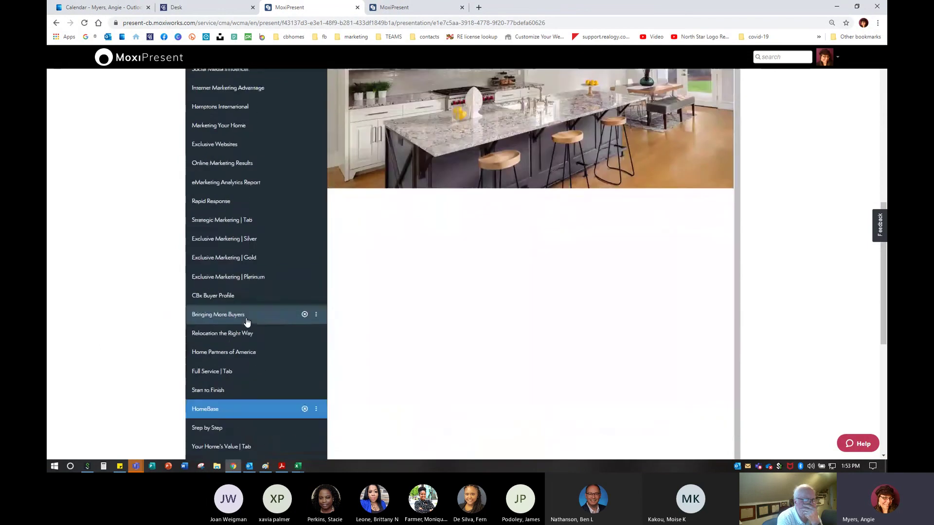
Cancel Save as template, then show the Web and Print - Portrait view choices
{"action": "left_click", "coordinate": [219, 379]}
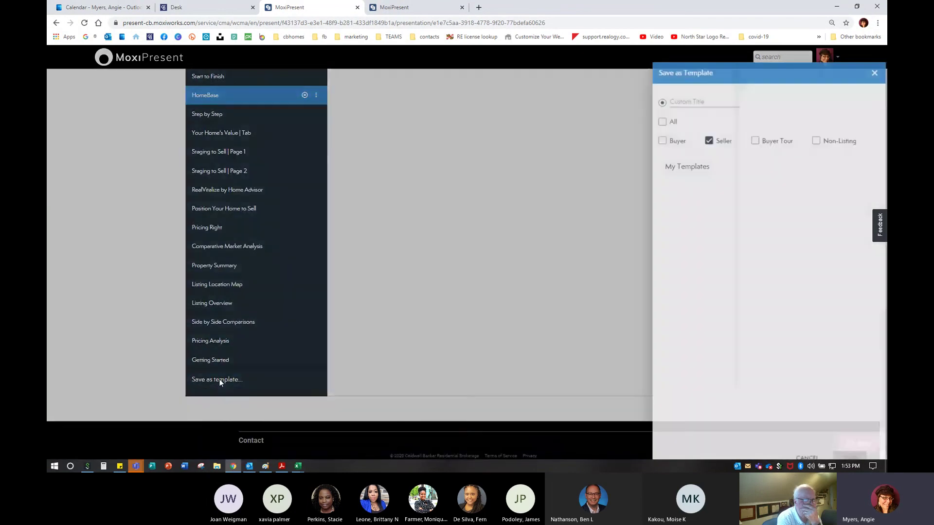
{"action": "left_click", "coordinate": [876, 55]}
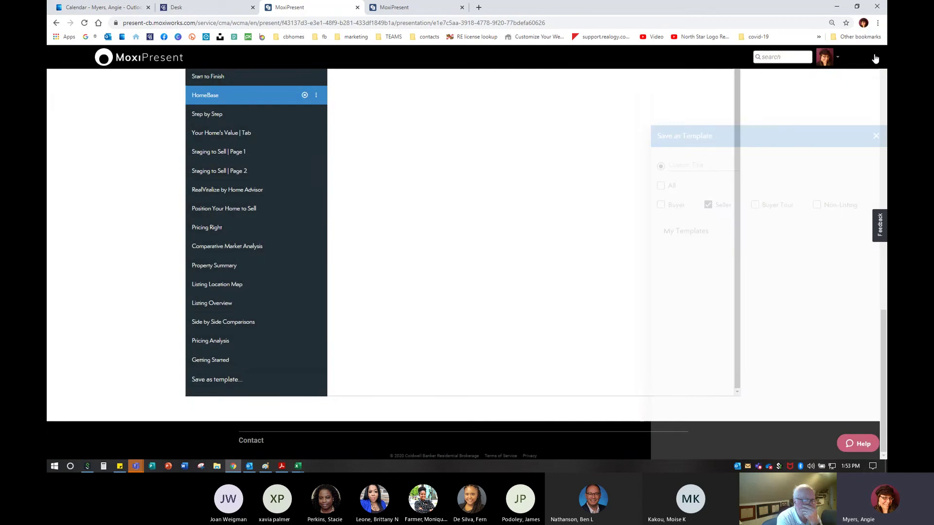
{"action": "scroll", "coordinate": [194, 279], "scroll_direction": "up", "scroll_amount": 10}
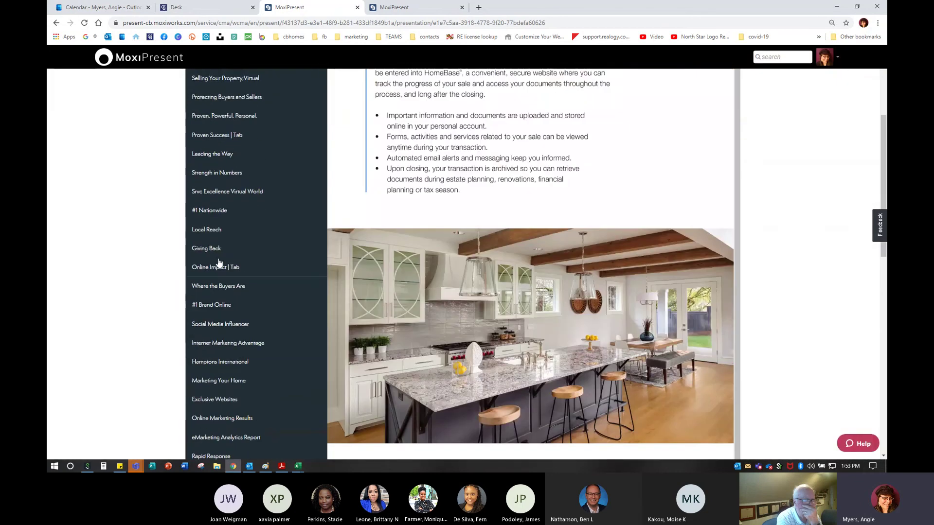
{"action": "scroll", "coordinate": [200, 391], "scroll_direction": "up", "scroll_amount": 4}
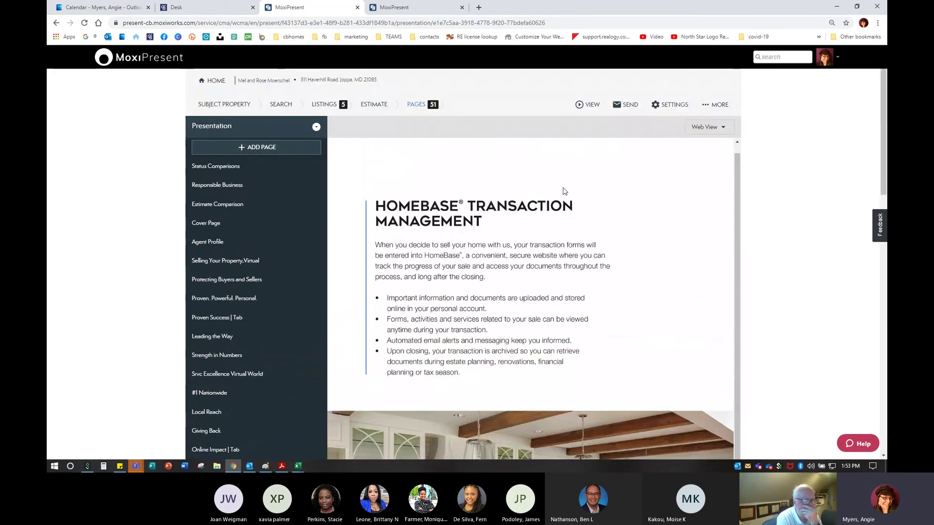
{"action": "left_click", "coordinate": [592, 106]}
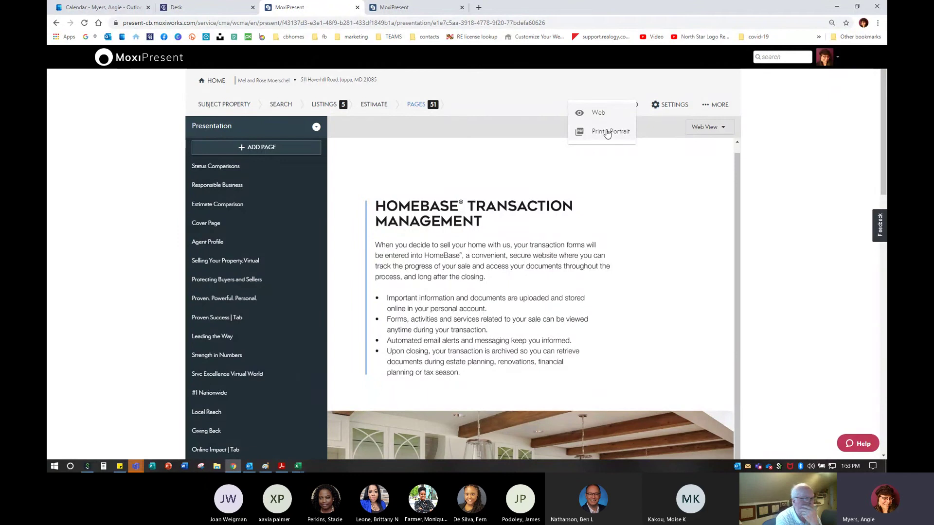
Dismiss the view choices and open the Email Presentation dialog via SEND
{"action": "left_click", "coordinate": [780, 163]}
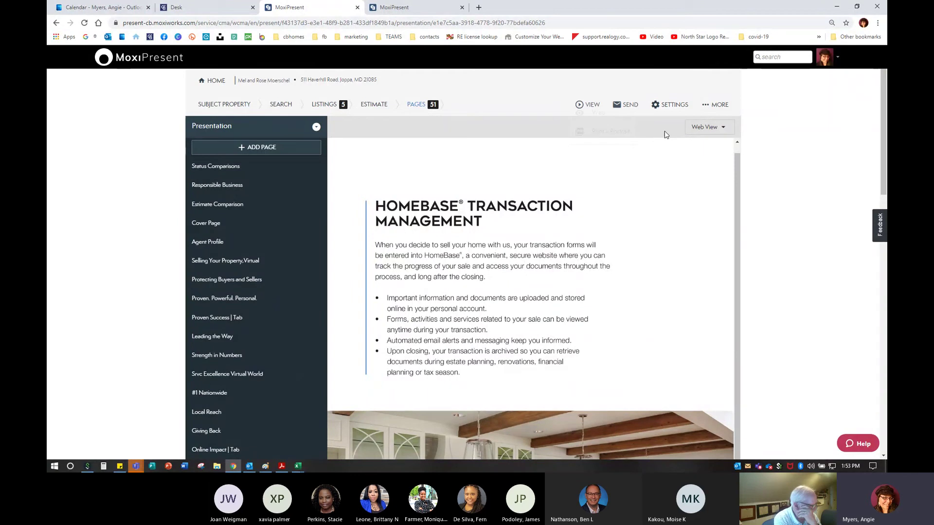
{"action": "left_click", "coordinate": [624, 106]}
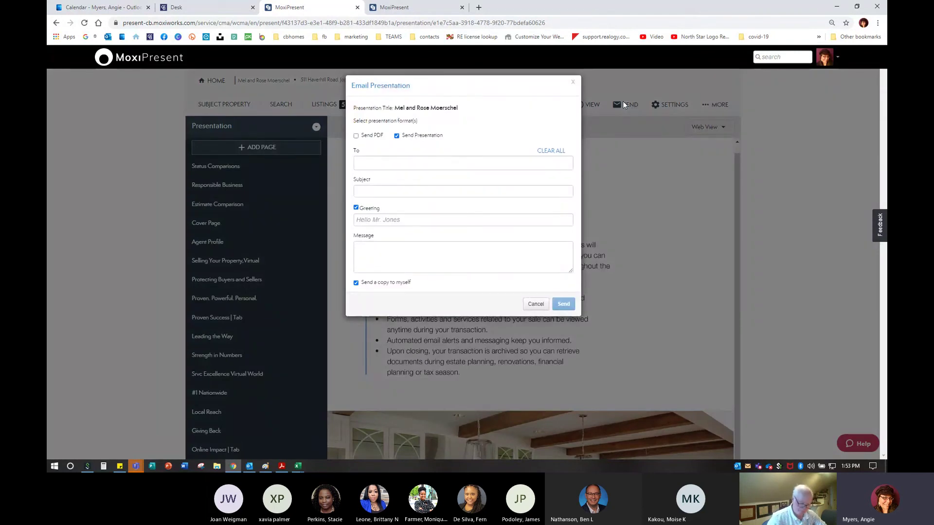
Tick Send PDF and enter the recipient's email address in the To field
{"action": "left_click", "coordinate": [355, 136]}
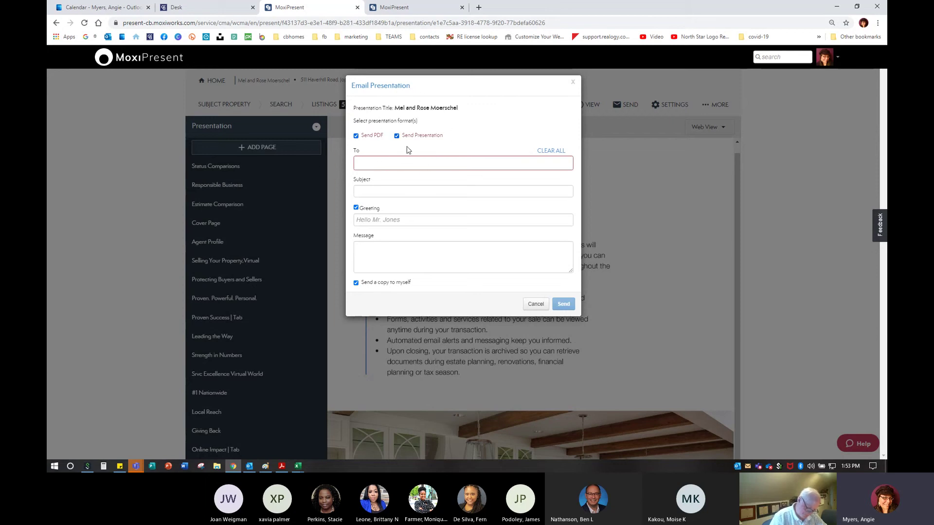
{"action": "left_click", "coordinate": [394, 165]}
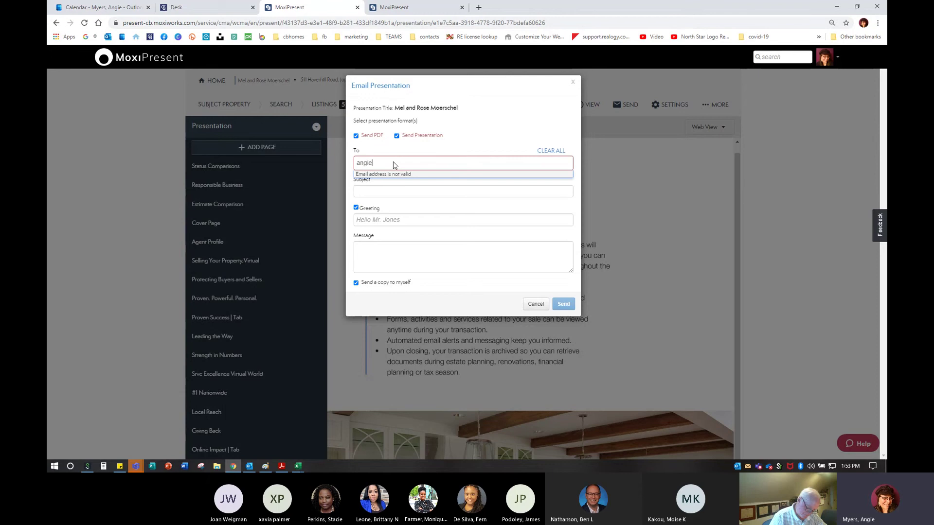
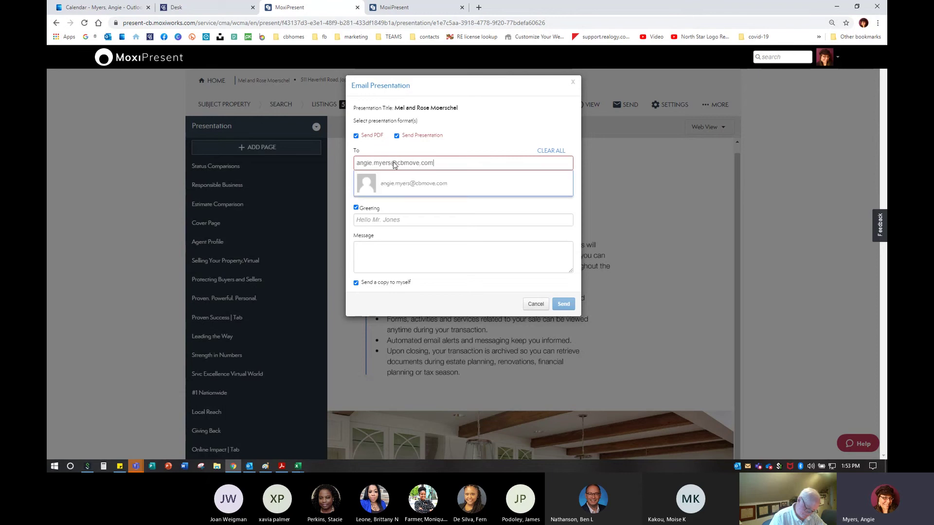
{"action": "key", "text": "Tab"}
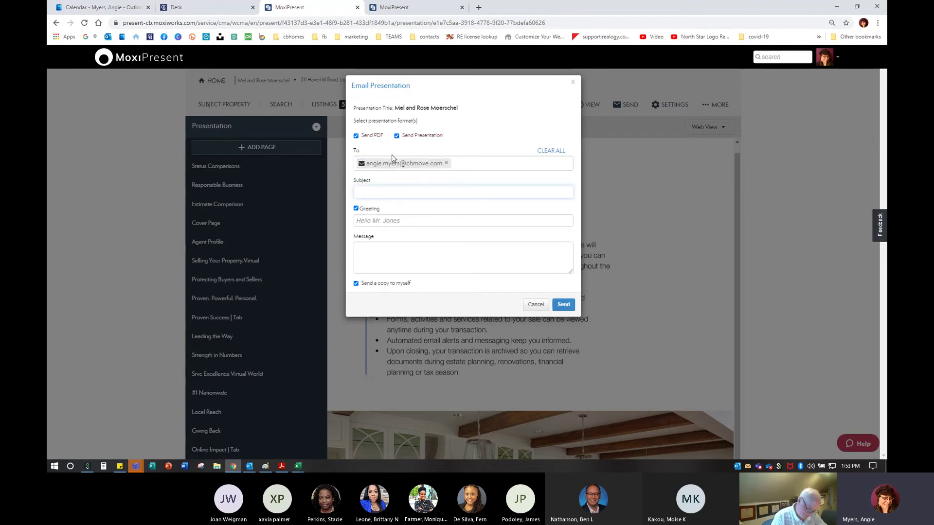
Enter subject 'Listing Presentation', greeting 'Hi' and a placeholder message, then send
{"action": "type", "text": "Listing Pres"}
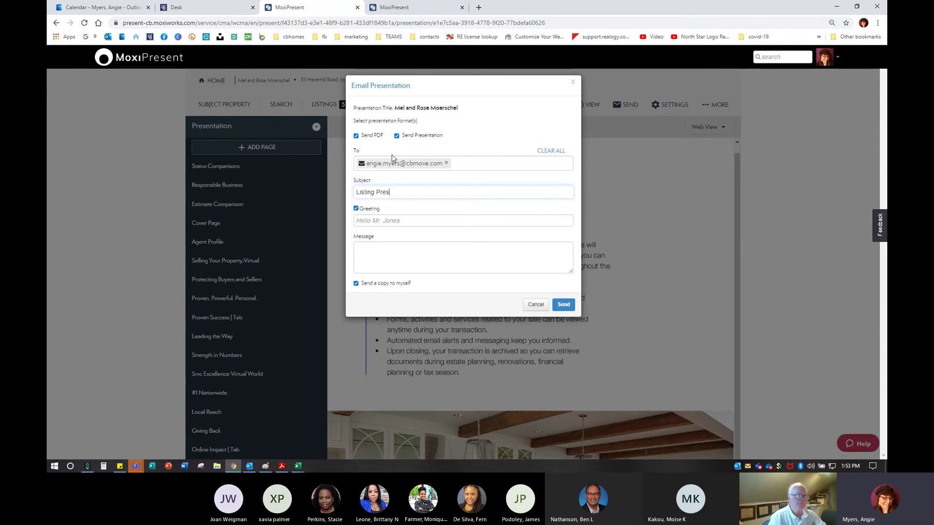
{"action": "type", "text": "entation"}
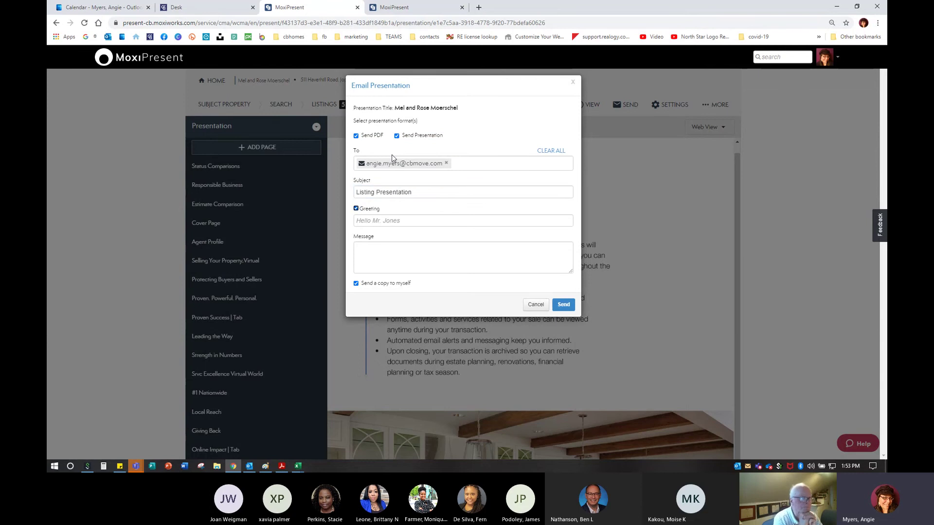
{"action": "key", "text": "Tab"}
{"action": "type", "text": "Hi"}
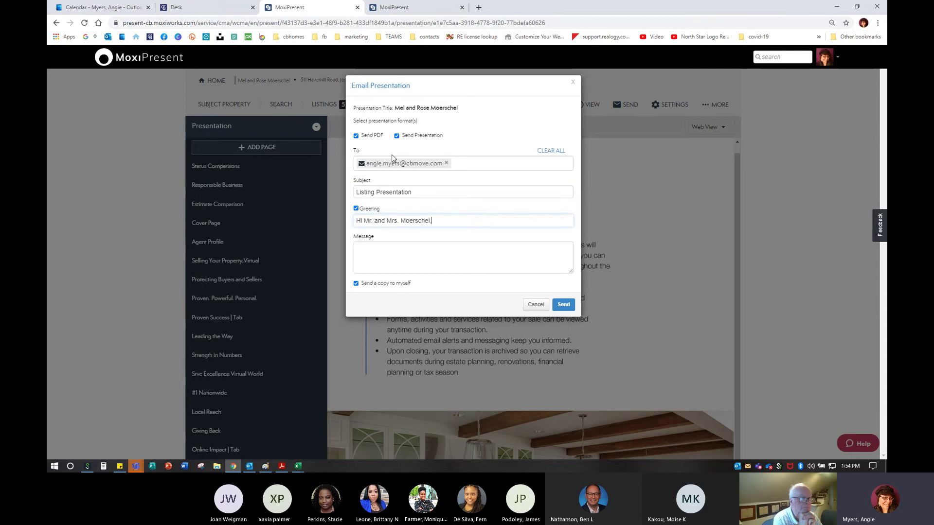
{"action": "key", "text": "Tab"}
{"action": "type", "text": "dskfjaslfjsdklafjsdkl;jfs;dkljfasklfjakls;d"}
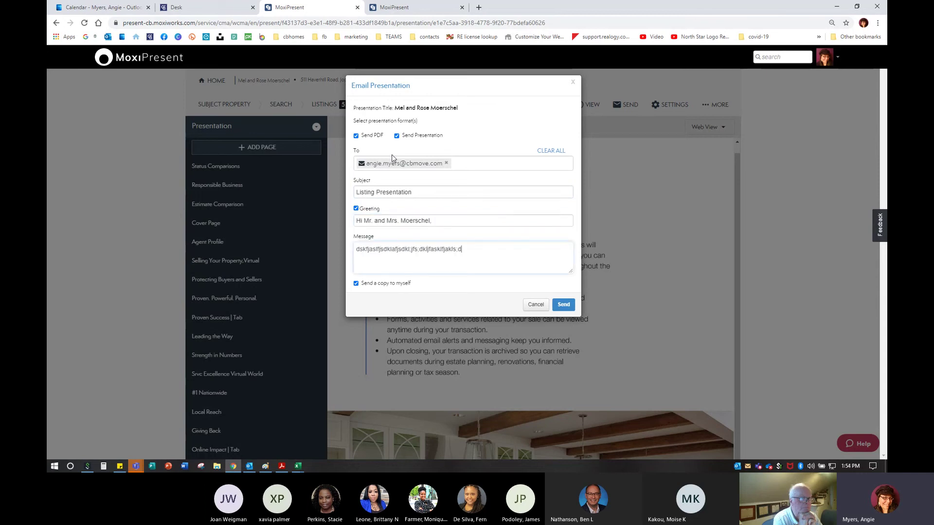
{"action": "key", "text": "ctrl"}
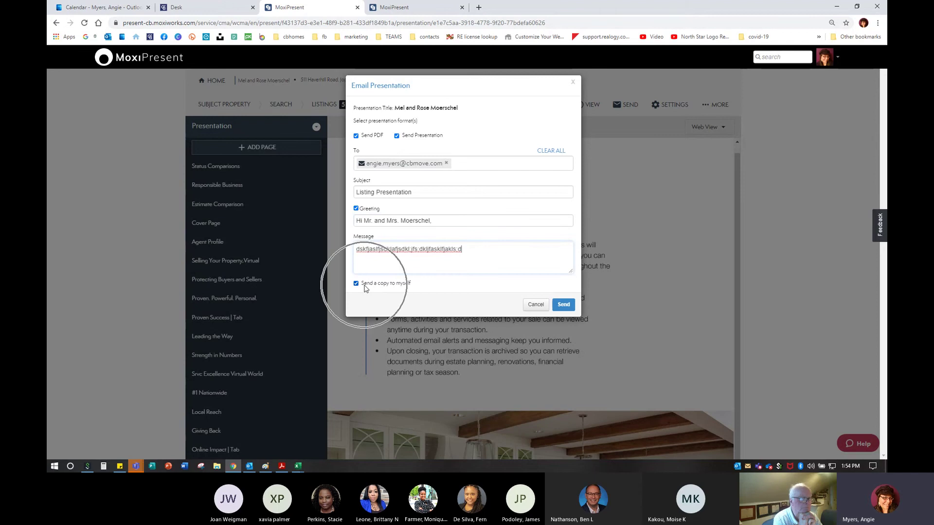
{"action": "left_click", "coordinate": [567, 307]}
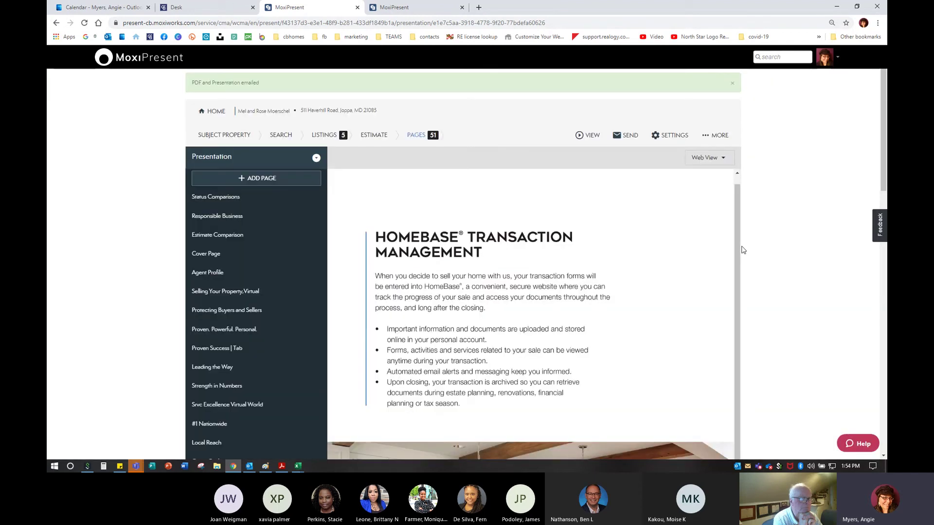
Check the 'PDF and Presentation emailed' confirmation and open Presentation Settings
{"action": "scroll", "coordinate": [601, 291], "scroll_direction": "down", "scroll_amount": 2}
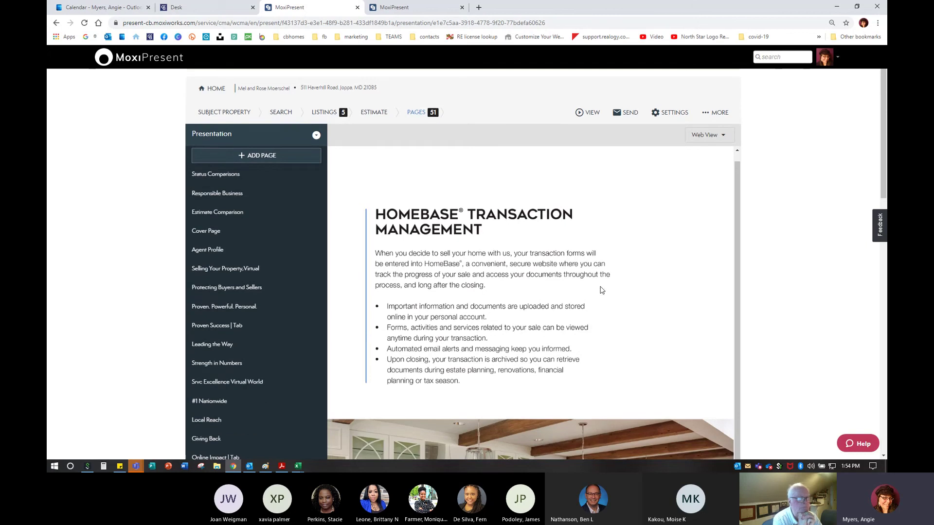
{"action": "scroll", "coordinate": [607, 275], "scroll_direction": "up", "scroll_amount": 2}
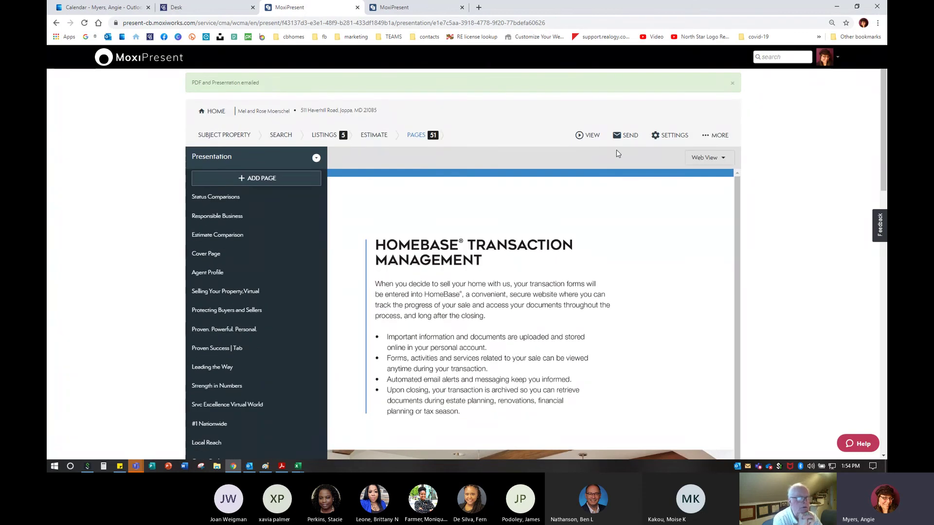
{"action": "left_click", "coordinate": [670, 135]}
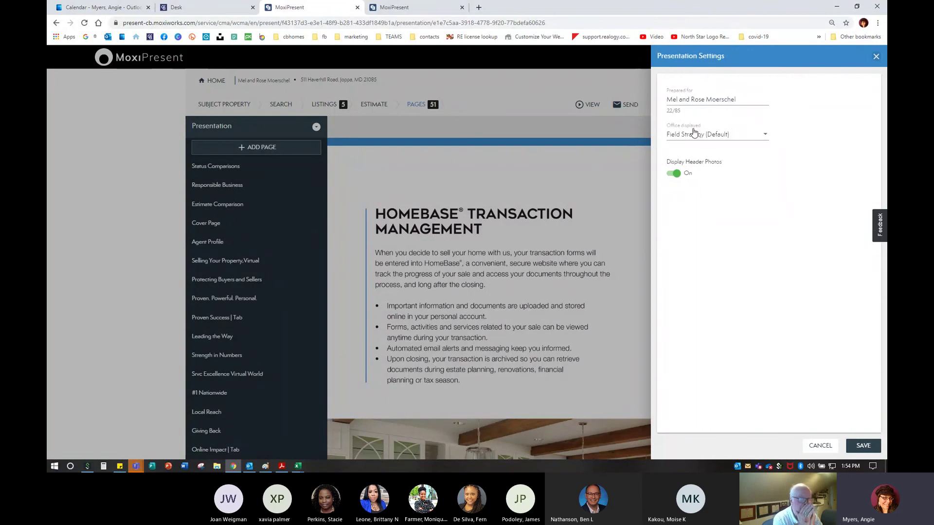
Set Office displayed to None instead of Field Strategy (Default) and close the settings
{"action": "left_click", "coordinate": [765, 140]}
{"action": "left_click", "coordinate": [766, 139]}
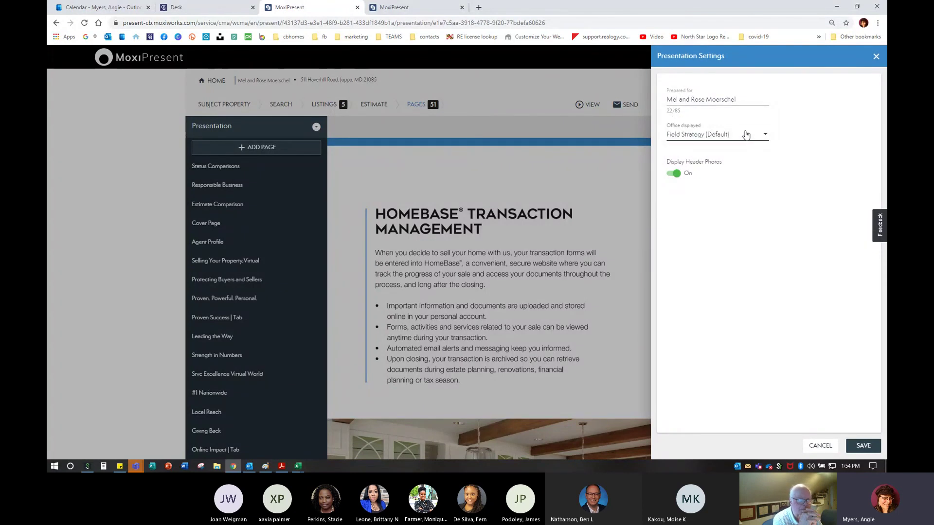
{"action": "left_click", "coordinate": [707, 136]}
{"action": "left_click", "coordinate": [680, 121]}
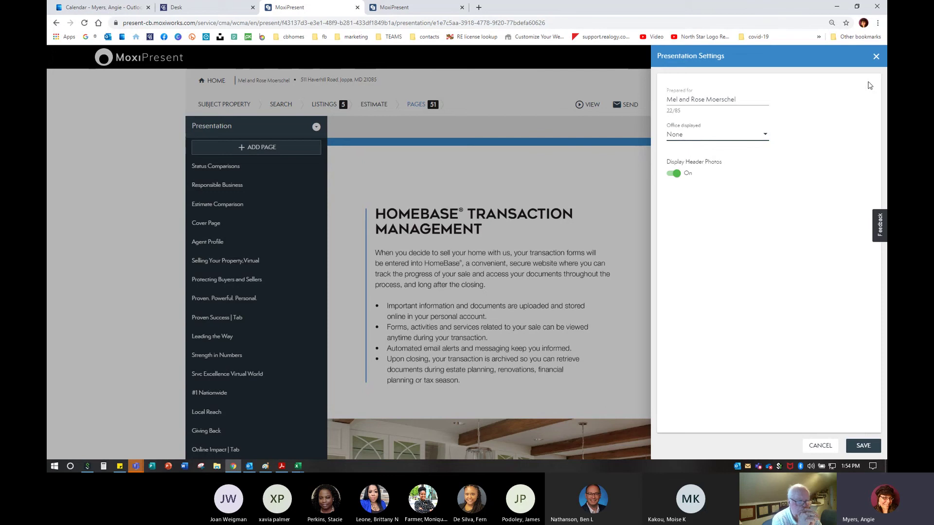
{"action": "left_click", "coordinate": [876, 56]}
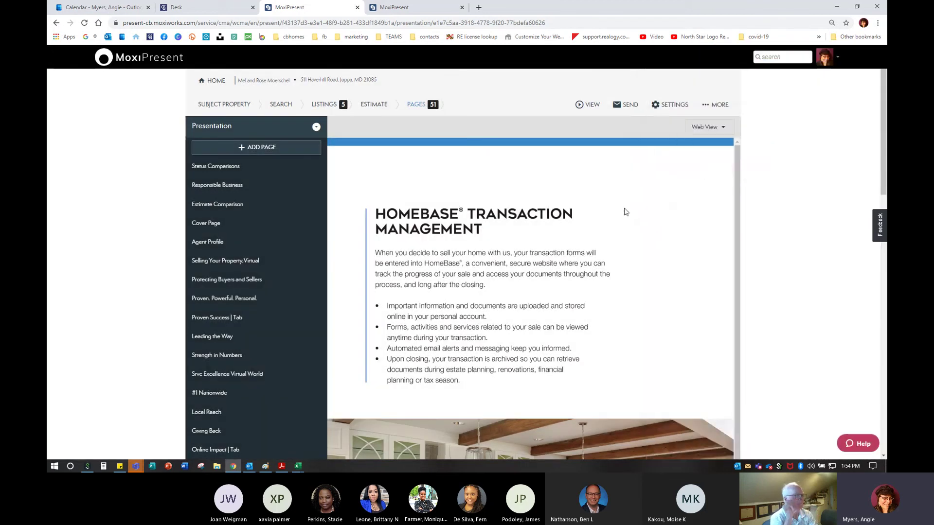
Browse the MORE menu's Help & Feedback option and open the red Help support chat
{"action": "left_click", "coordinate": [715, 106]}
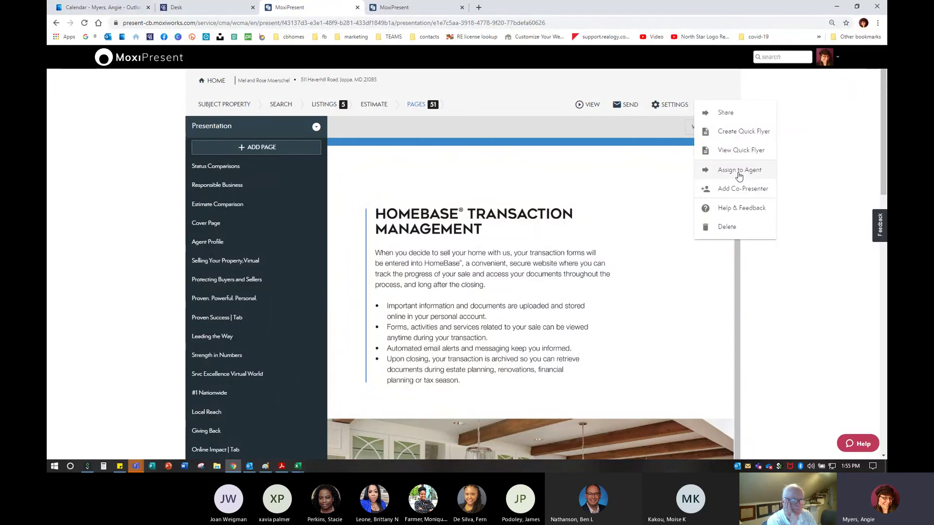
{"action": "left_click", "coordinate": [744, 210]}
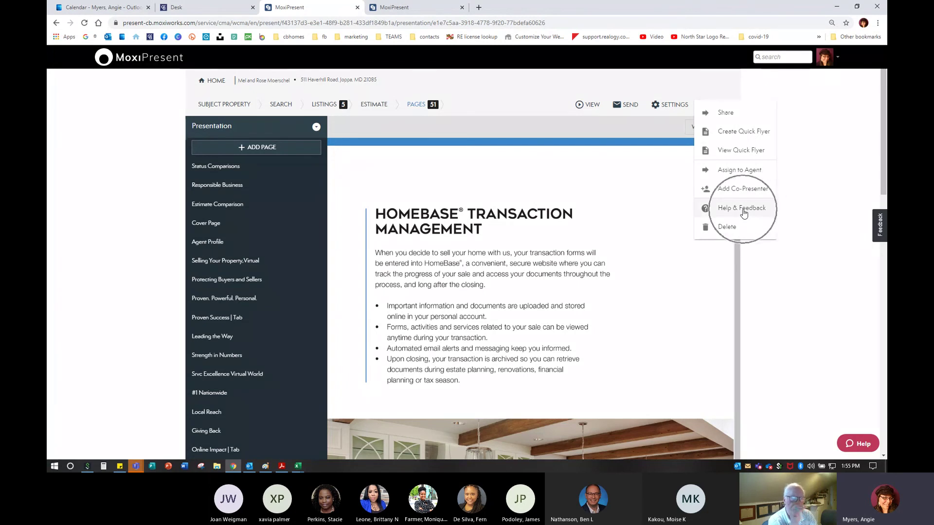
{"action": "left_click", "coordinate": [859, 444]}
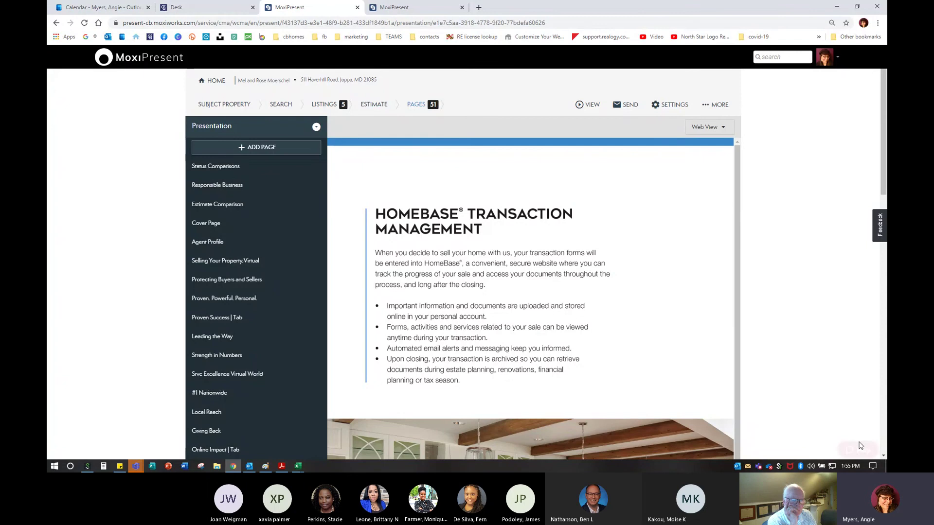
Ask Moxi Works support 'Add photo to presentation' in the help chat
{"action": "left_click", "coordinate": [803, 430]}
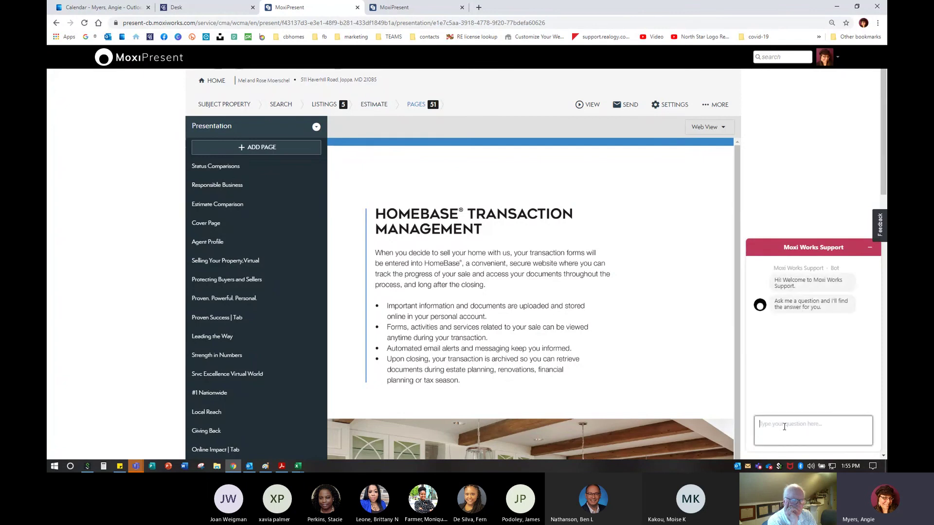
{"action": "type", "text": "Ad"}
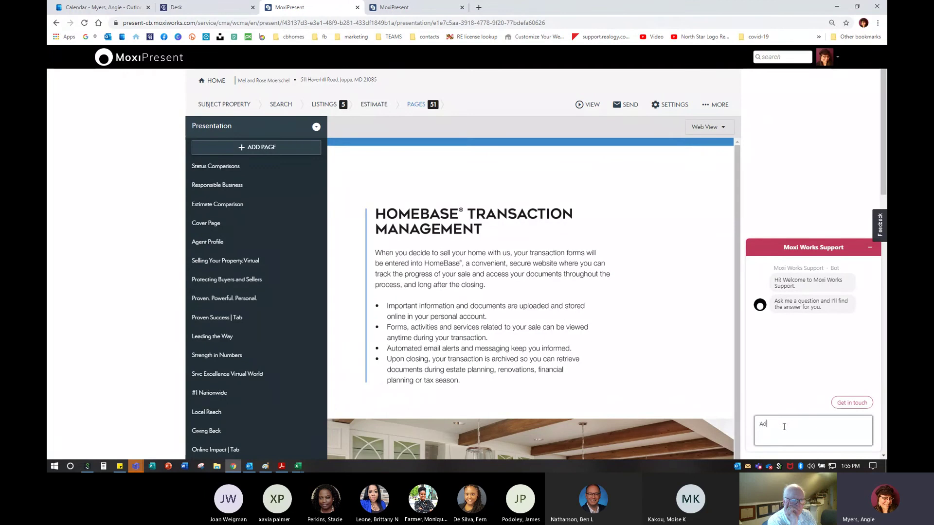
{"action": "type", "text": "d photo to presentation"}
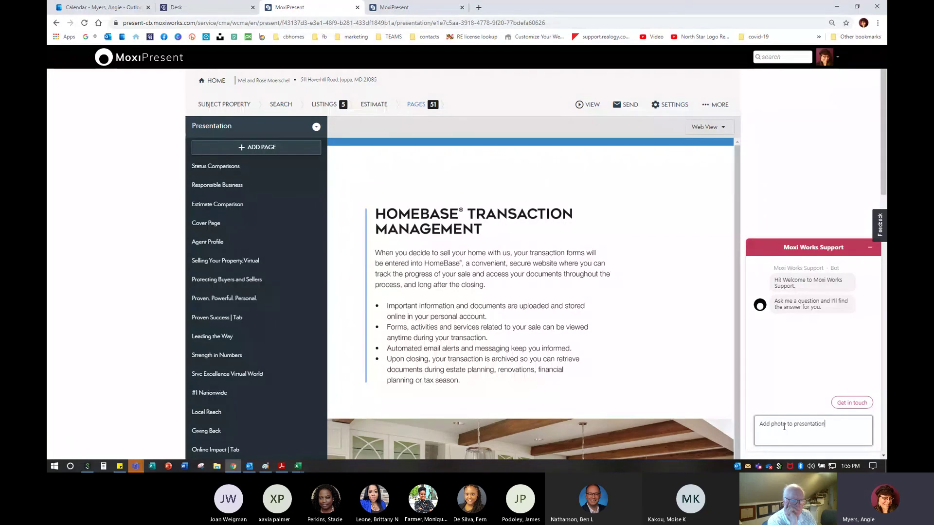
{"action": "key", "text": "Return"}
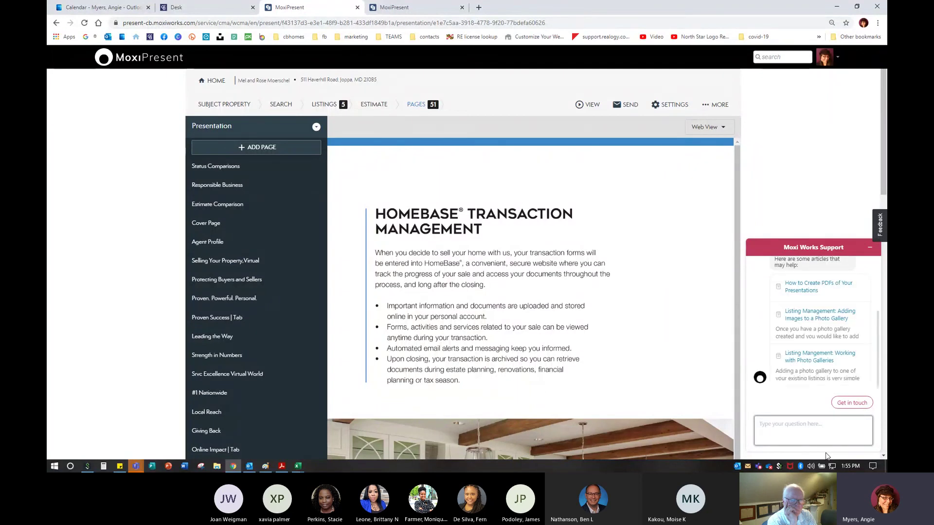
{"action": "scroll", "coordinate": [811, 355], "scroll_direction": "up", "scroll_amount": 3}
{"action": "scroll", "coordinate": [811, 356], "scroll_direction": "down", "scroll_amount": 3}
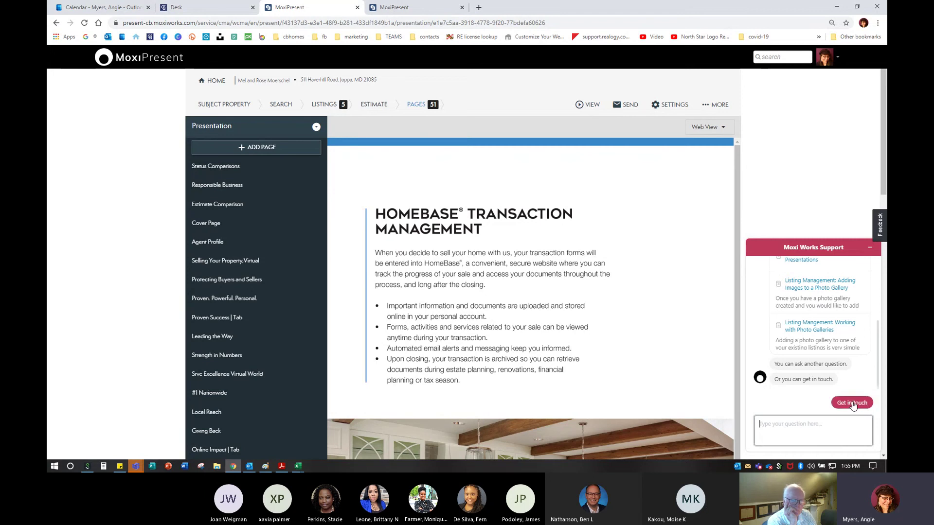
Open the 'Working with Photo Galleries' article and scroll through its video and steps
{"action": "left_click", "coordinate": [813, 333]}
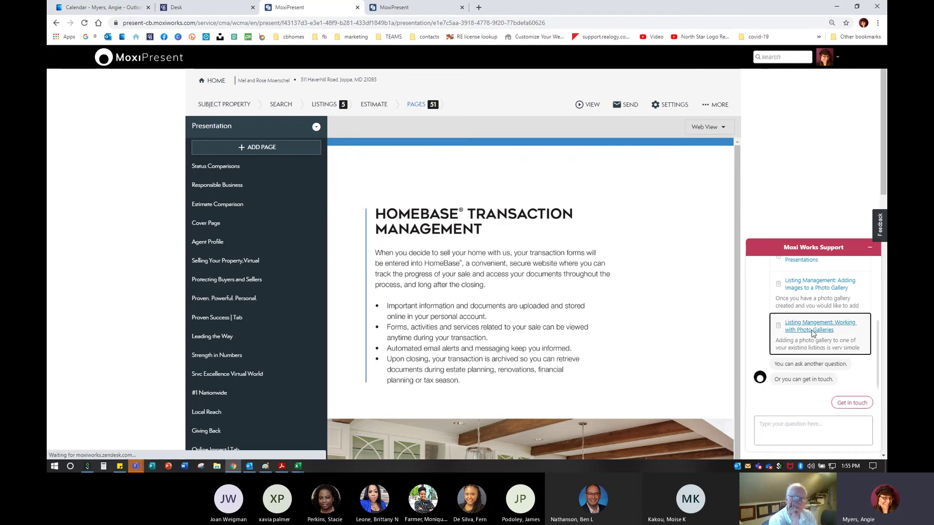
{"action": "scroll", "coordinate": [809, 389], "scroll_direction": "down", "scroll_amount": 3}
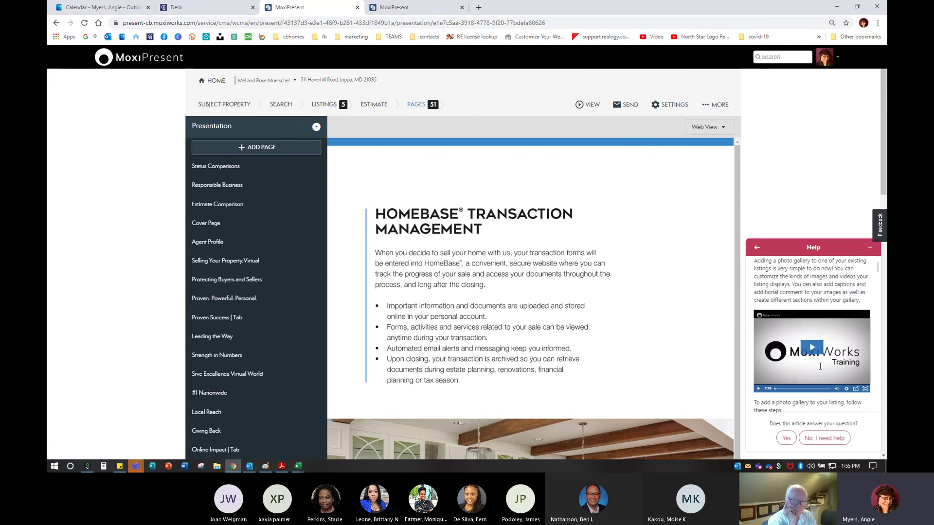
{"action": "scroll", "coordinate": [810, 396], "scroll_direction": "down", "scroll_amount": 2}
{"action": "scroll", "coordinate": [812, 379], "scroll_direction": "up", "scroll_amount": 2}
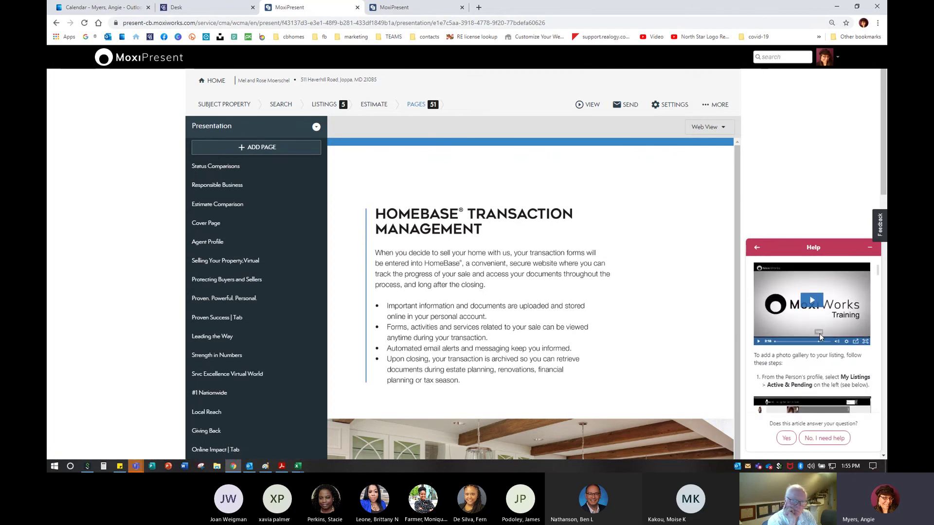
{"action": "scroll", "coordinate": [821, 344], "scroll_direction": "down", "scroll_amount": 1}
{"action": "scroll", "coordinate": [820, 343], "scroll_direction": "down", "scroll_amount": 4}
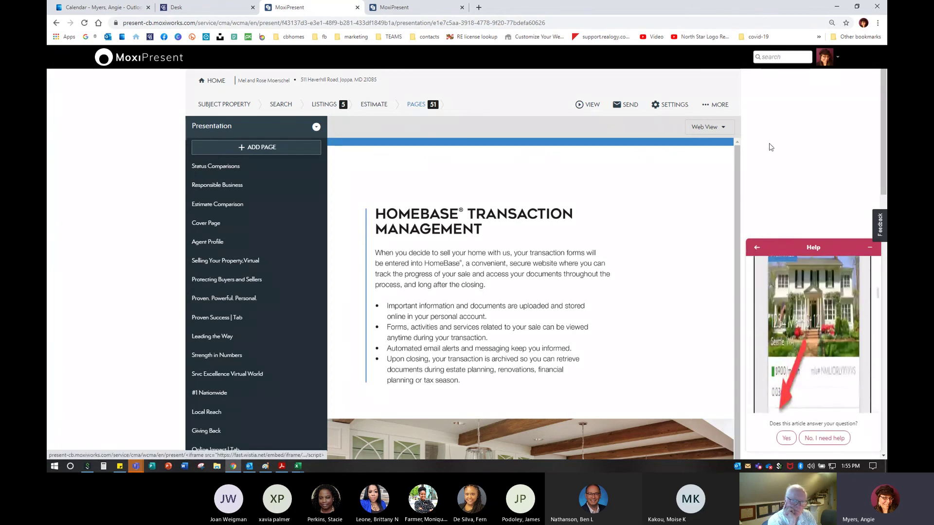
{"action": "scroll", "coordinate": [797, 175], "scroll_direction": "down", "scroll_amount": 1}
{"action": "scroll", "coordinate": [798, 170], "scroll_direction": "down", "scroll_amount": 2}
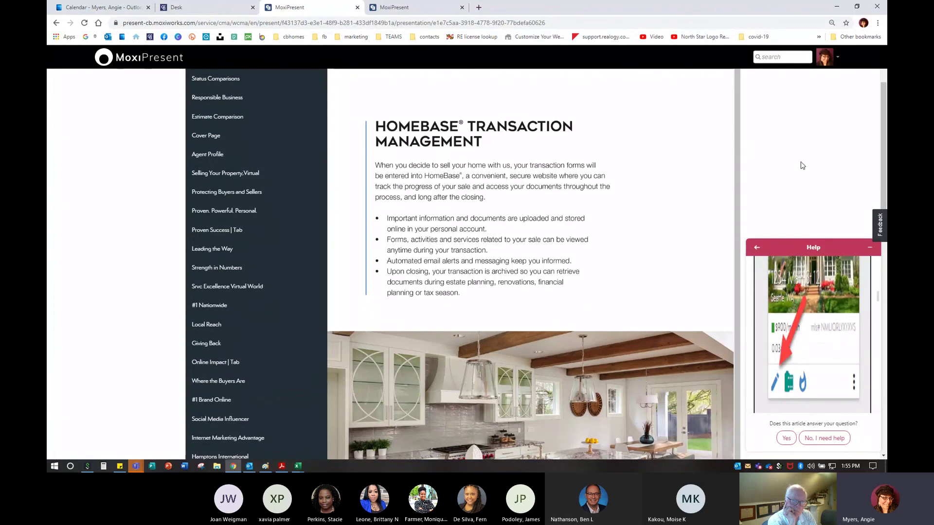
On Coldwell Banker Desk, open the Help Center from the Moxi Present card menu
{"action": "left_click", "coordinate": [178, 6]}
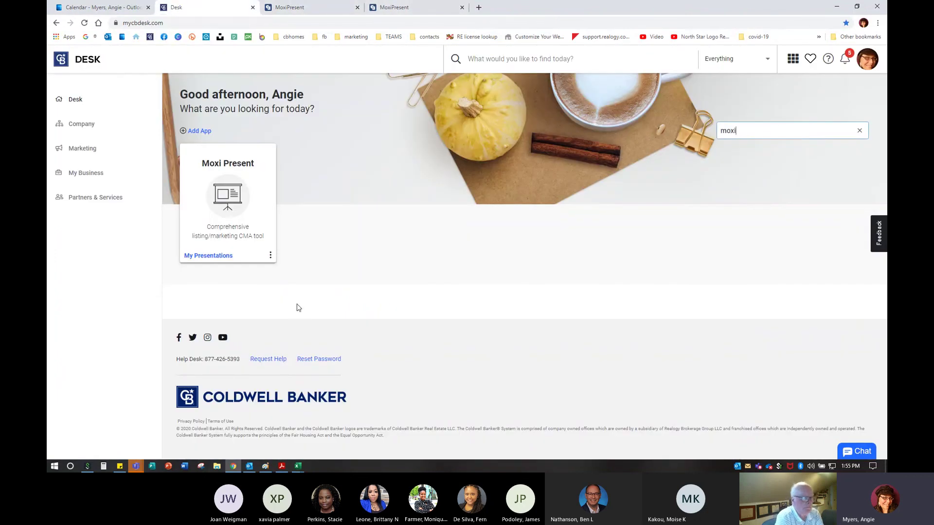
{"action": "left_click", "coordinate": [271, 256]}
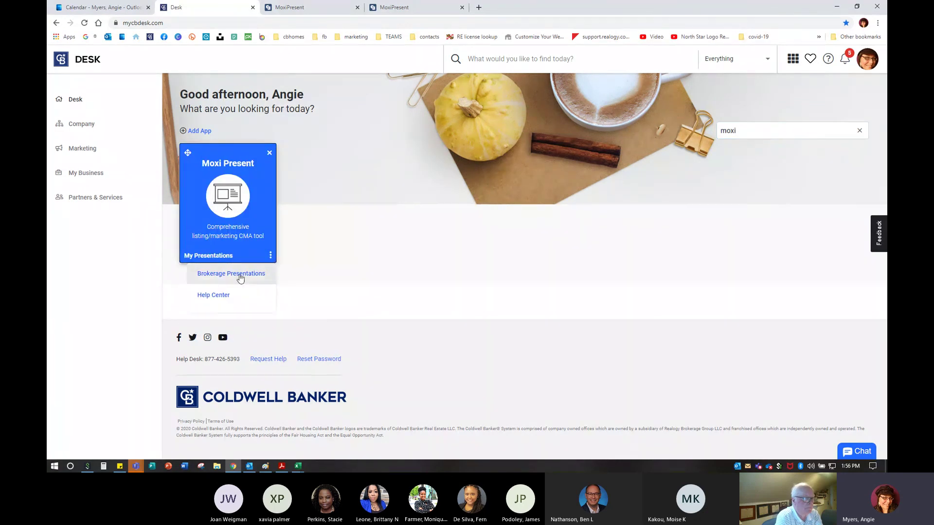
{"action": "left_click", "coordinate": [227, 296]}
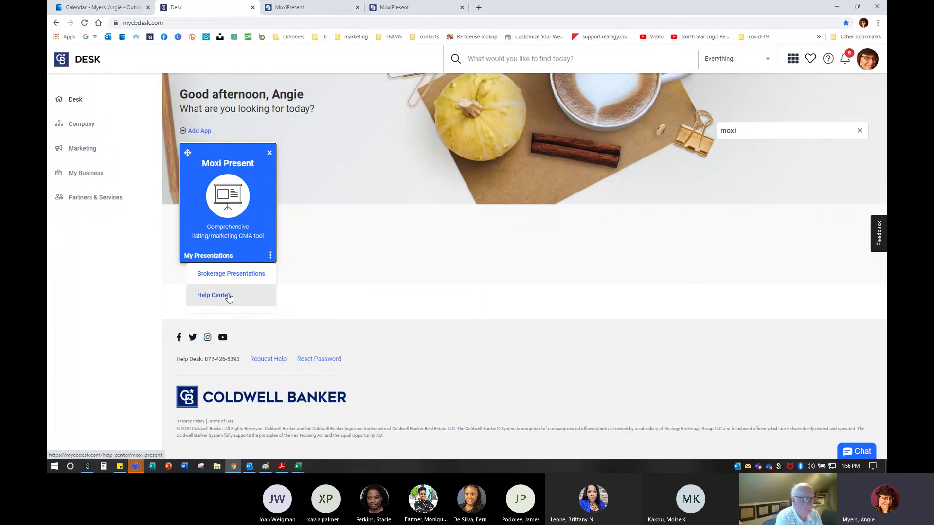
{"action": "left_click", "coordinate": [228, 297]}
{"action": "left_click", "coordinate": [828, 60]}
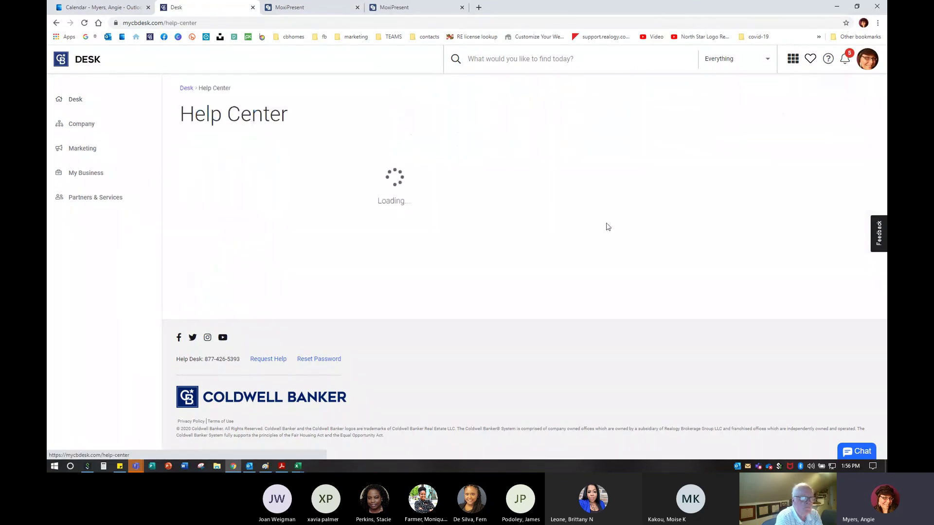
{"action": "scroll", "coordinate": [442, 296], "scroll_direction": "down", "scroll_amount": 10}
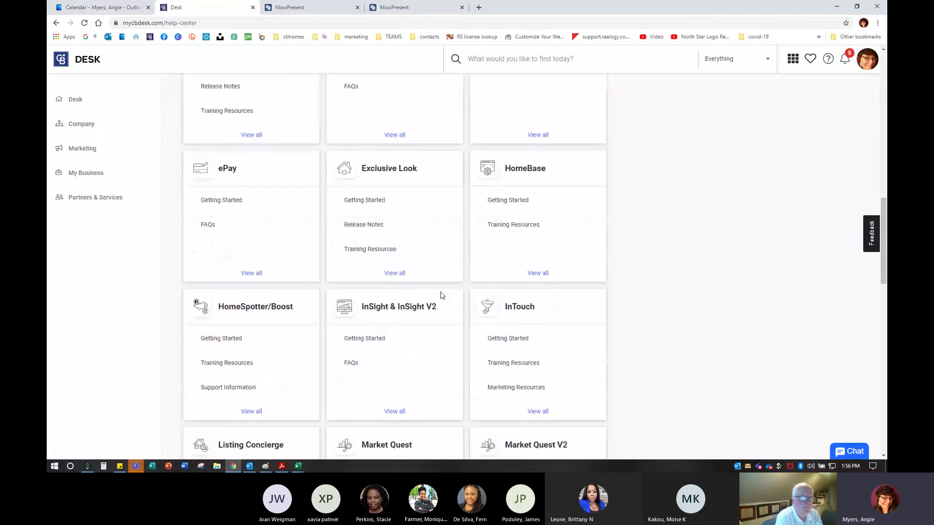
{"action": "scroll", "coordinate": [442, 295], "scroll_direction": "down", "scroll_amount": 14}
{"action": "scroll", "coordinate": [445, 292], "scroll_direction": "up", "scroll_amount": 9}
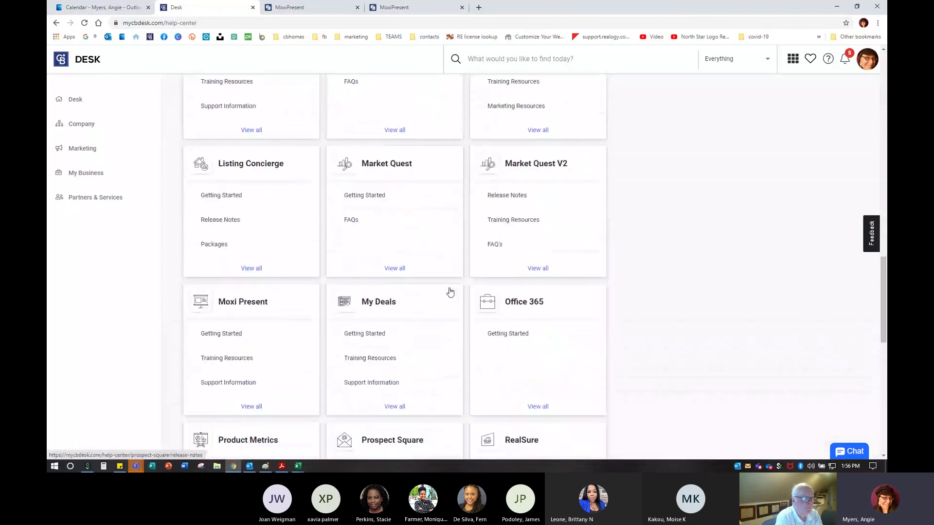
View all Moxi Present help resources and open the FAQs article
{"action": "left_click", "coordinate": [253, 407]}
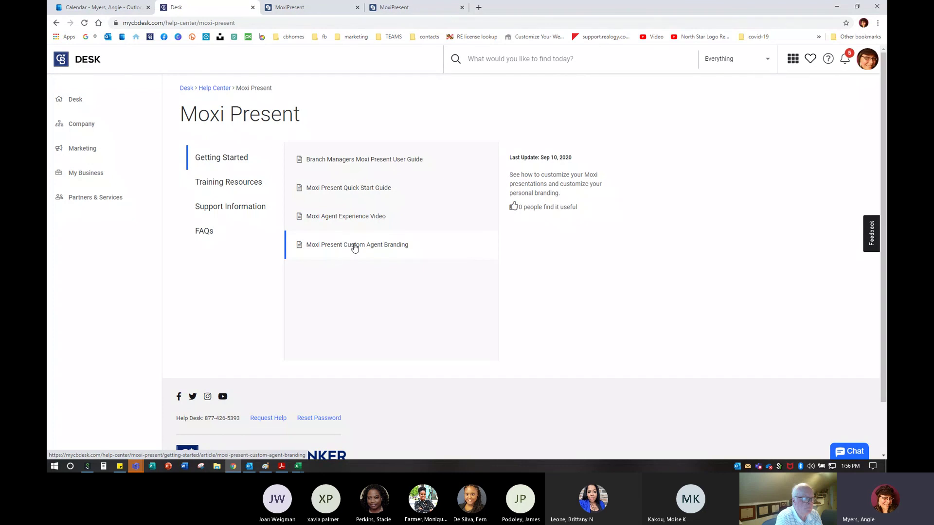
{"action": "left_click", "coordinate": [245, 186]}
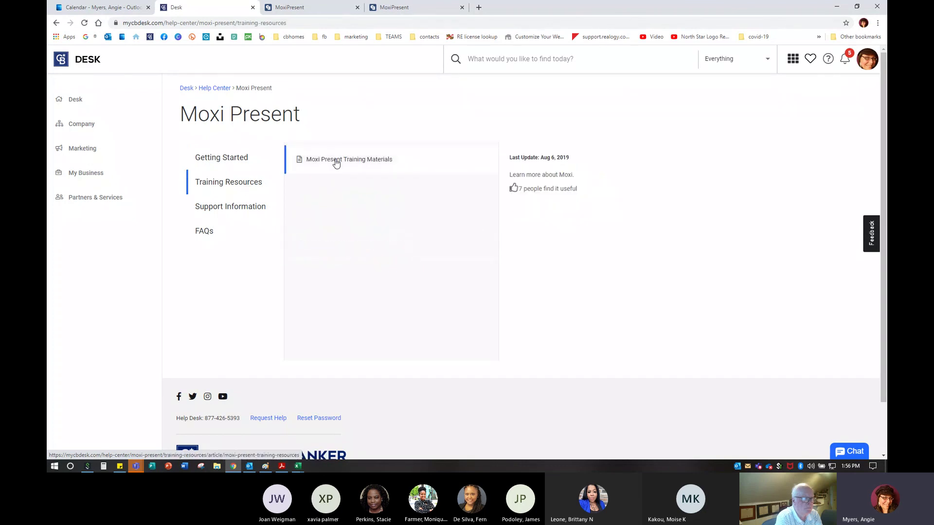
{"action": "left_click", "coordinate": [237, 212]}
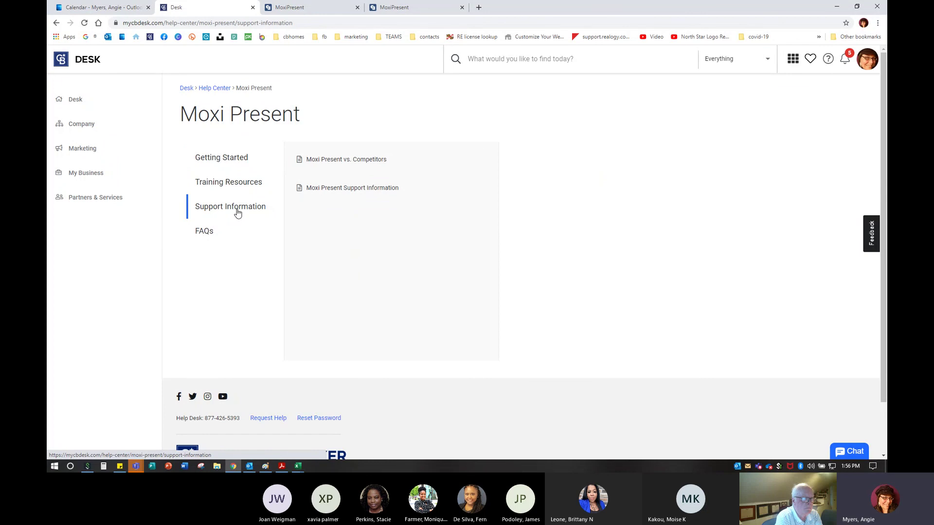
{"action": "left_click", "coordinate": [209, 229]}
{"action": "left_click", "coordinate": [342, 161]}
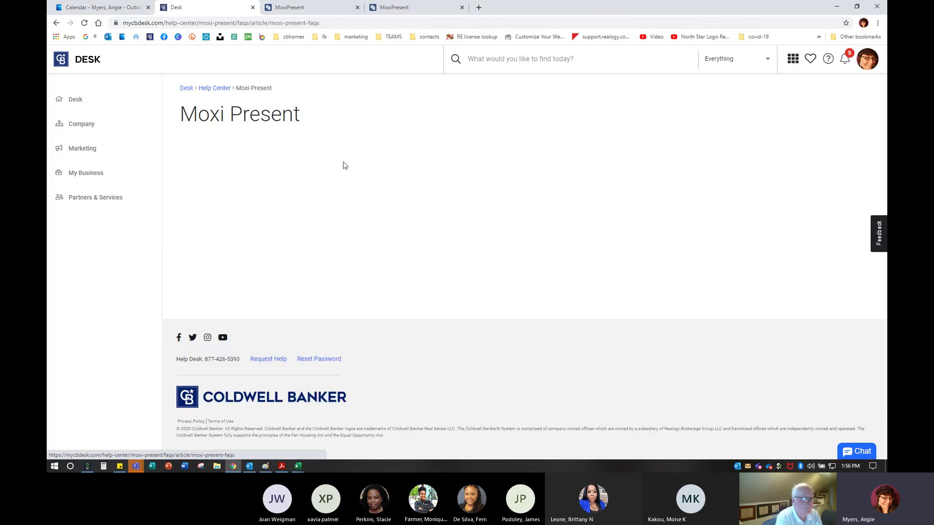
Expand the FAQ answers on availability, Moxi Present, Realogy's single CMA tool, and Coldwell Banker's choice, then return to MoxiPresent
{"action": "left_click", "coordinate": [285, 220]}
{"action": "left_click", "coordinate": [247, 285]}
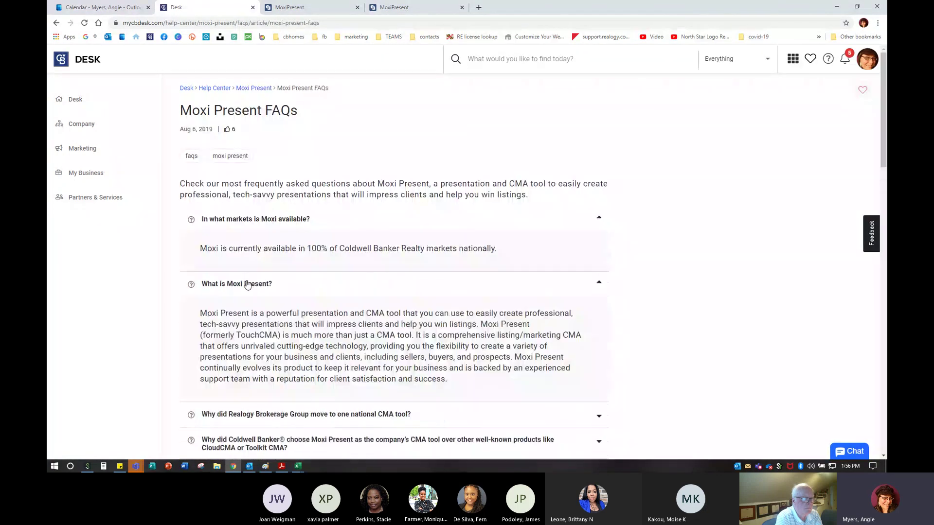
{"action": "scroll", "coordinate": [262, 286], "scroll_direction": "down", "scroll_amount": 3}
{"action": "left_click", "coordinate": [302, 284]}
{"action": "scroll", "coordinate": [341, 341], "scroll_direction": "down", "scroll_amount": 1}
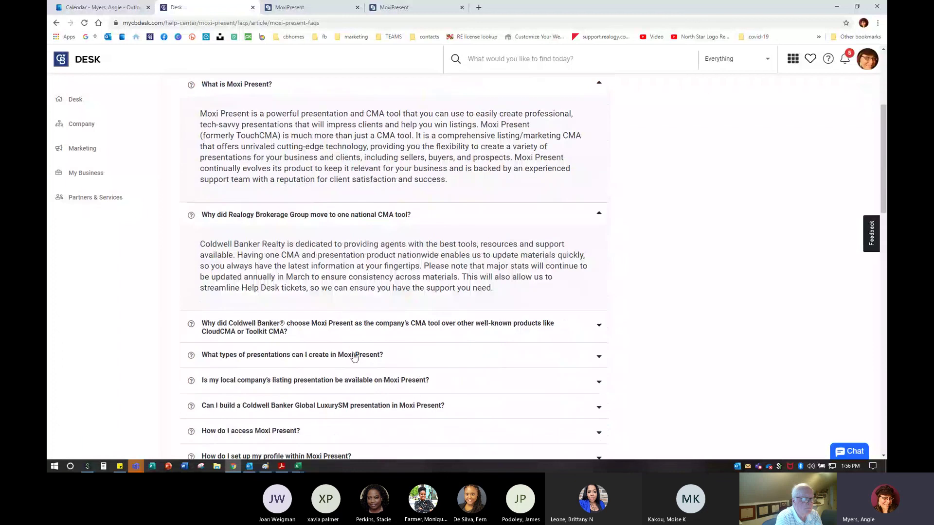
{"action": "scroll", "coordinate": [354, 357], "scroll_direction": "down", "scroll_amount": 1}
{"action": "left_click", "coordinate": [350, 264]}
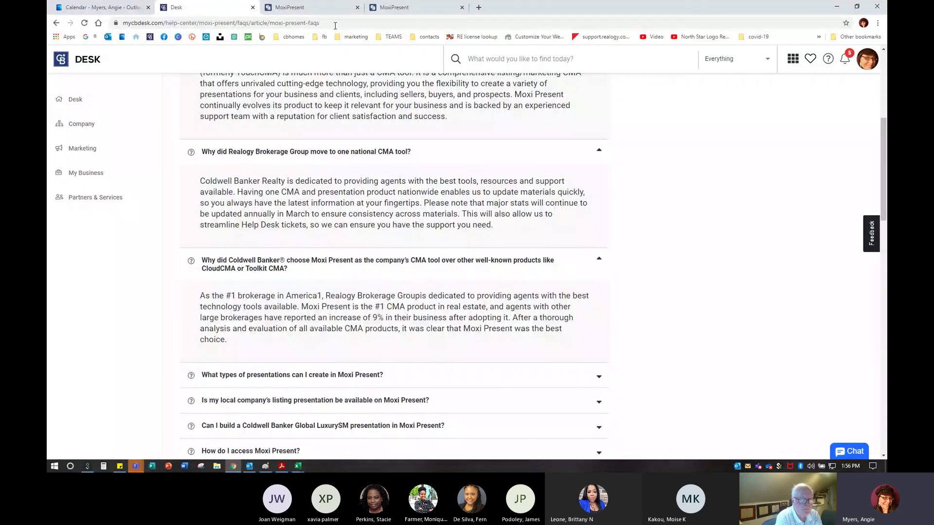
{"action": "left_click", "coordinate": [302, 8]}
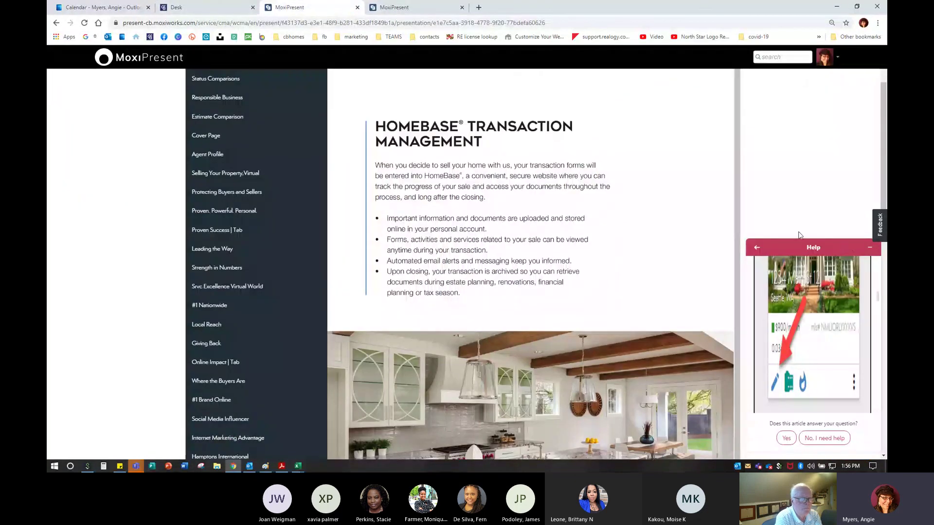
Return the Help panel to its support article list and go HOME to the presentations page
{"action": "left_click", "coordinate": [756, 247]}
{"action": "scroll", "coordinate": [121, 263], "scroll_direction": "up", "scroll_amount": 2}
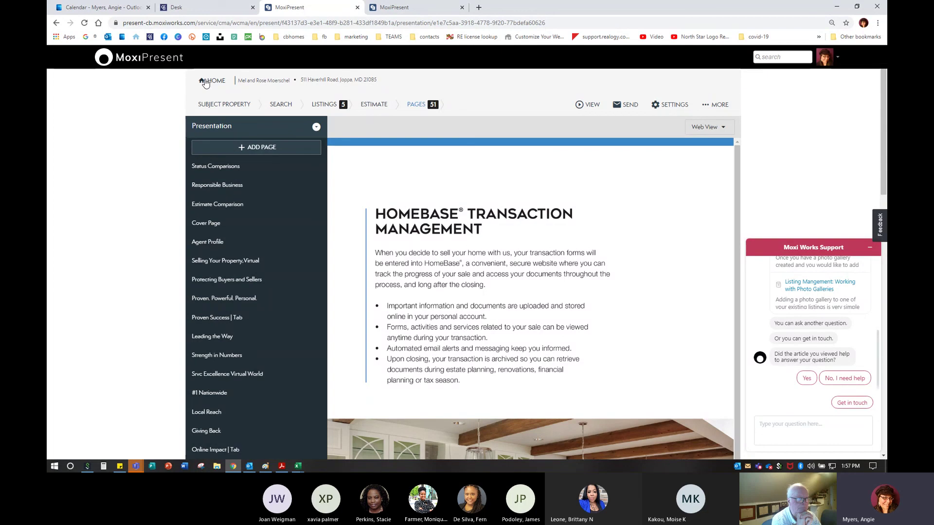
{"action": "left_click", "coordinate": [205, 83]}
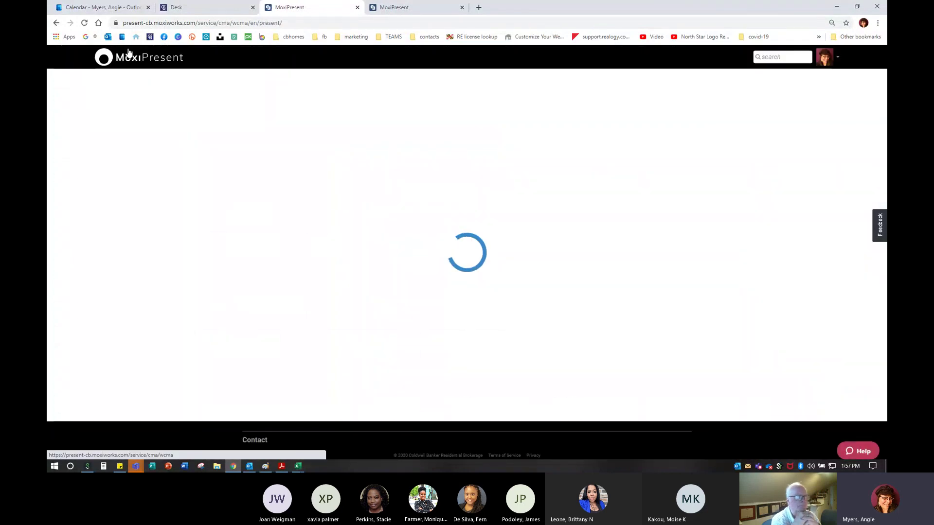
On My Presentations, check the newest presentation's clock details and three-dot action options, then close the menu
{"action": "left_click", "coordinate": [218, 153]}
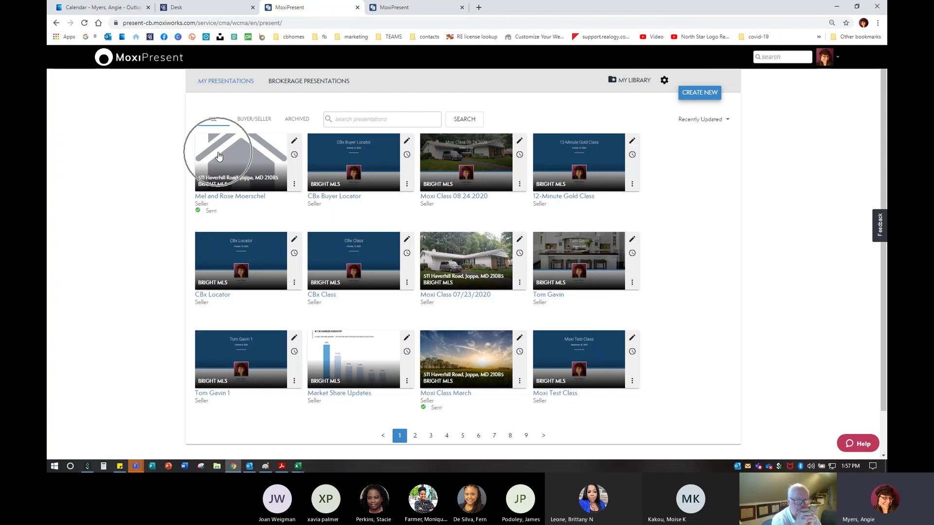
{"action": "left_click", "coordinate": [218, 156]}
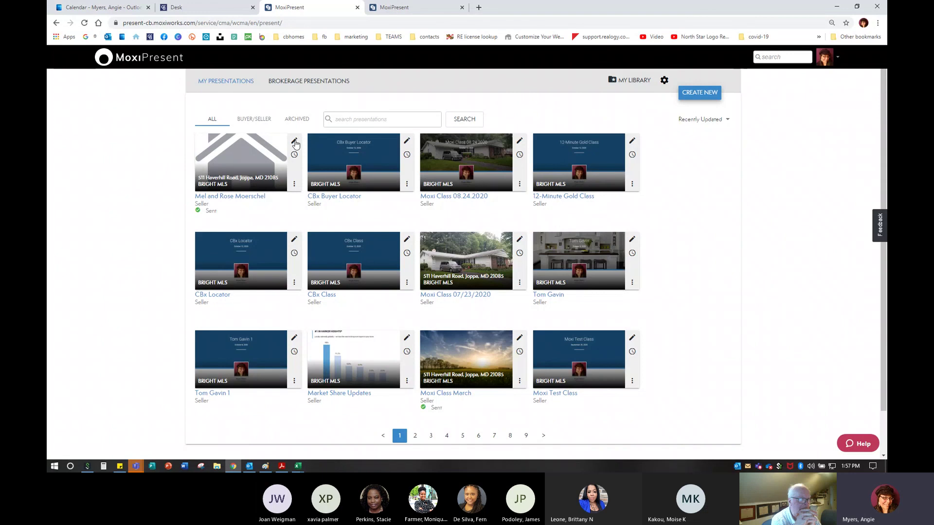
{"action": "mouse_move", "coordinate": [294, 156]}
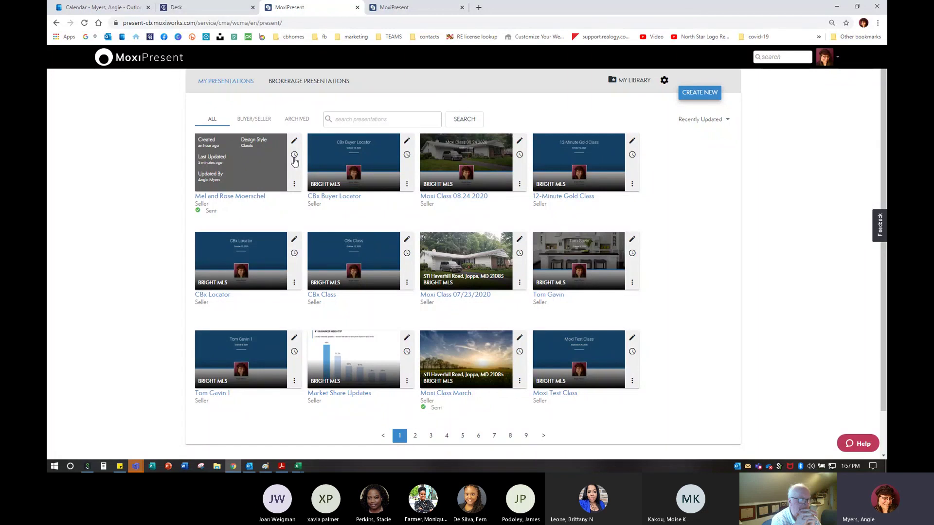
{"action": "left_click", "coordinate": [294, 185]}
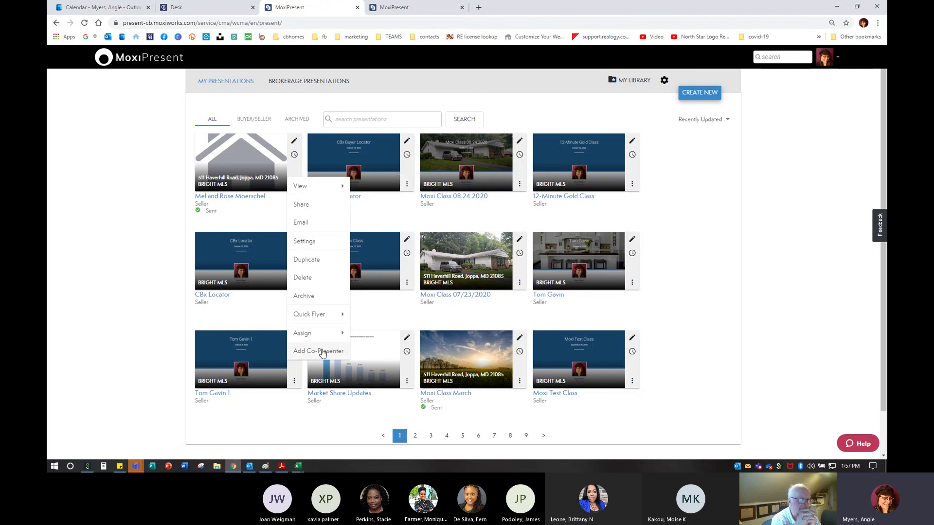
{"action": "mouse_move", "coordinate": [323, 187]}
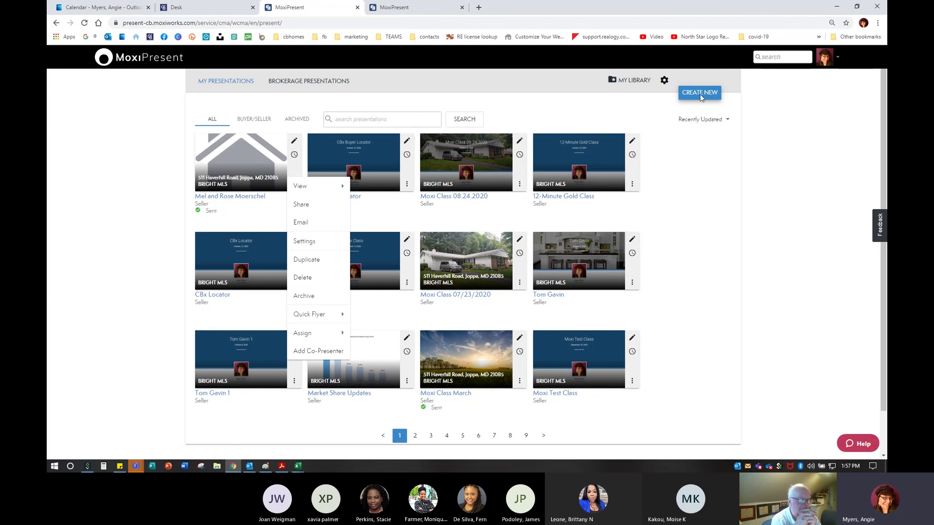
{"action": "left_click", "coordinate": [770, 217]}
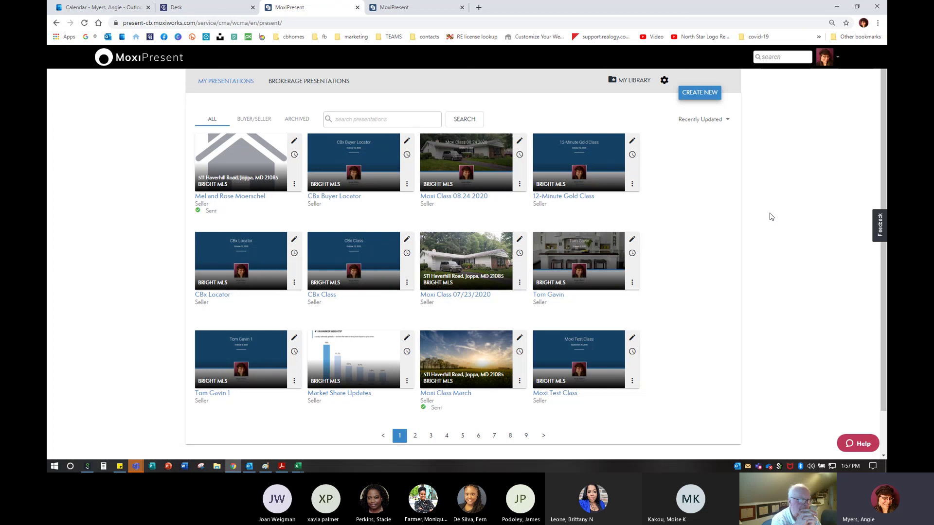